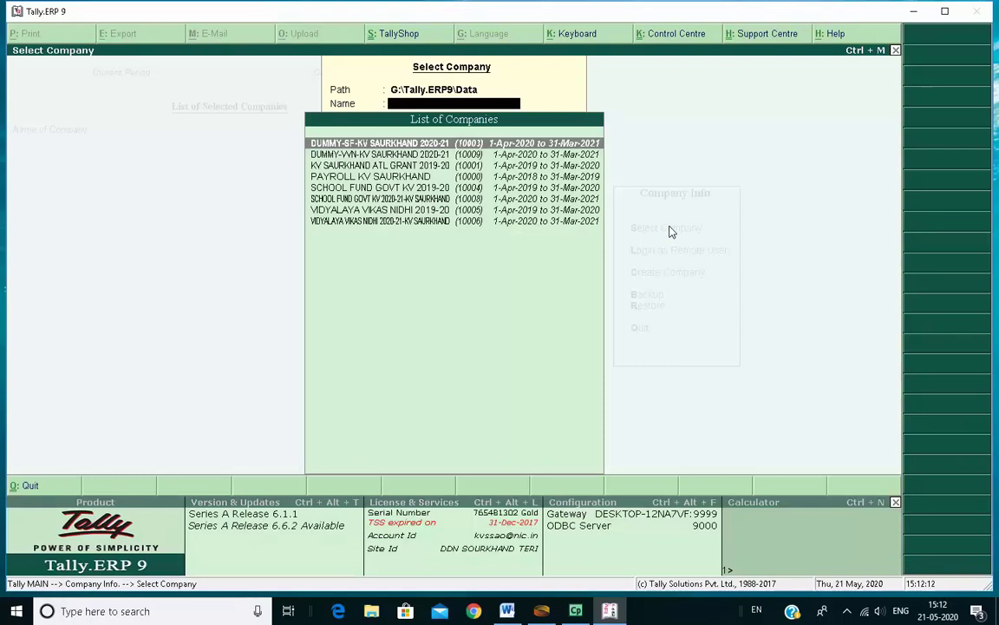
Open the company DUMMY-VVN-KV SAURKHAND 2020-21 and start a new payment voucher.
{"action": "key", "text": "Down"}
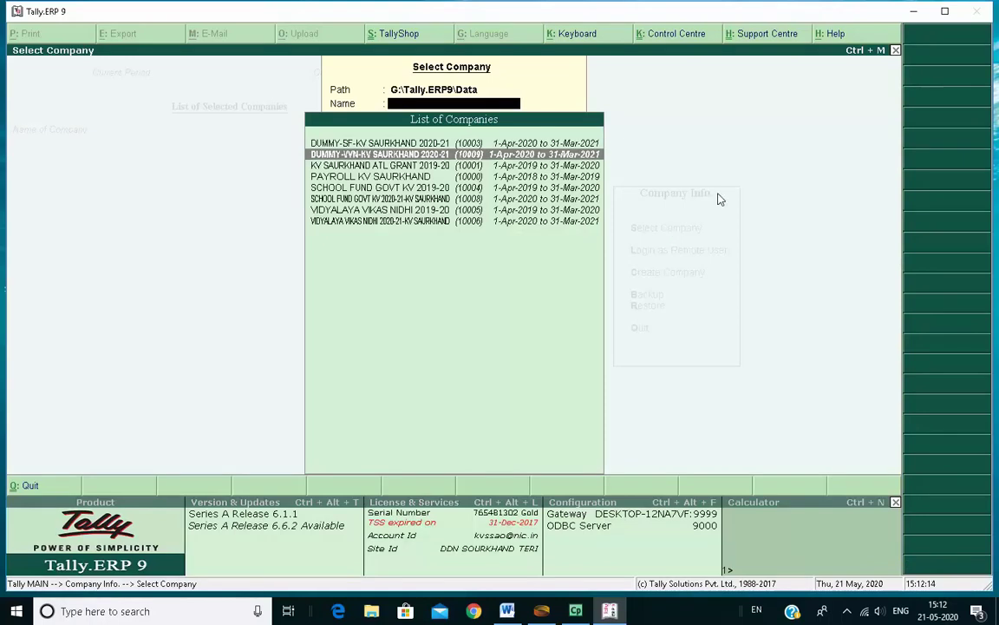
{"action": "left_click", "coordinate": [369, 156]}
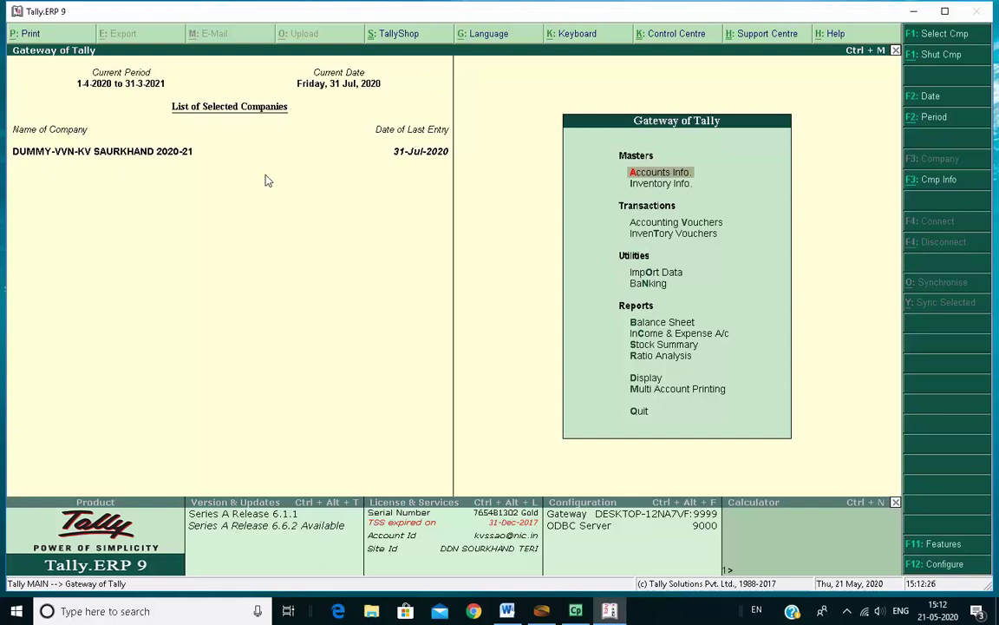
{"action": "key", "text": "Down"}
{"action": "key", "text": "Down"}
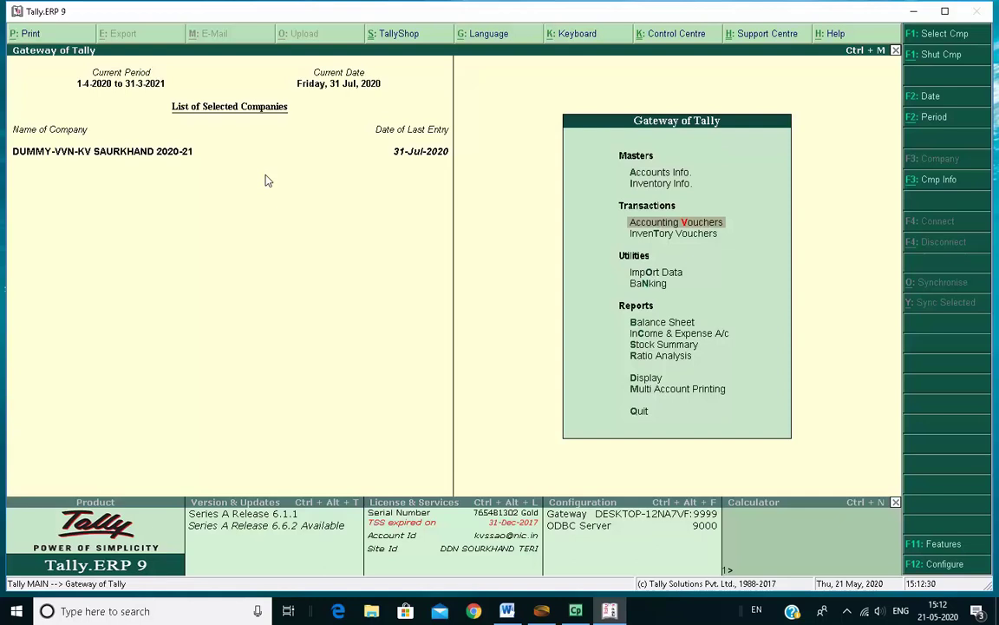
{"action": "key", "text": "Return"}
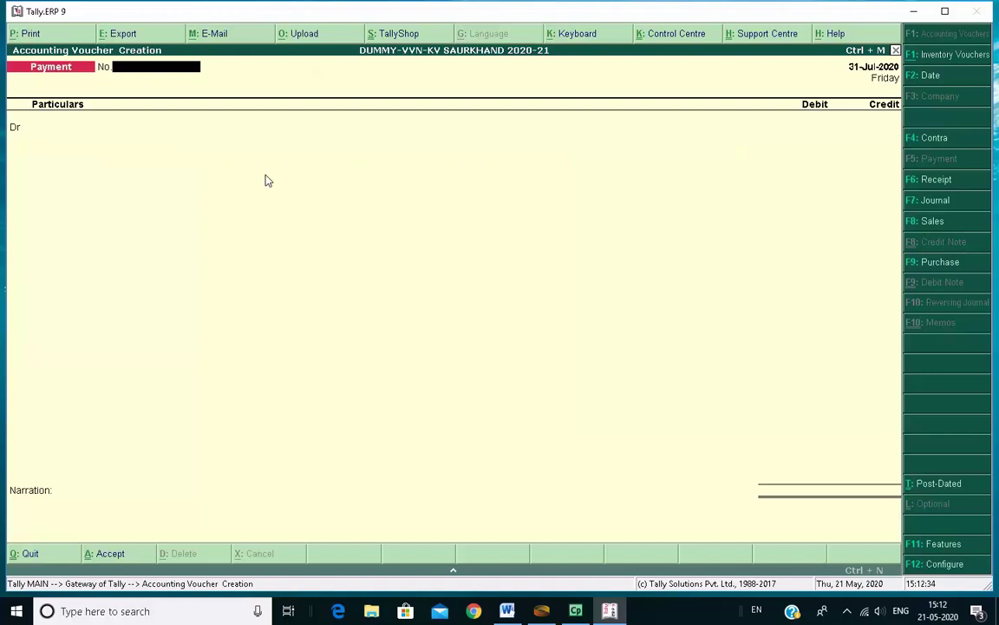
Number the payment voucher 25 and choose Advance--For Escorting Students/Participants as the ledger to debit.
{"action": "type", "text": "25"}
{"action": "key", "text": "Return"}
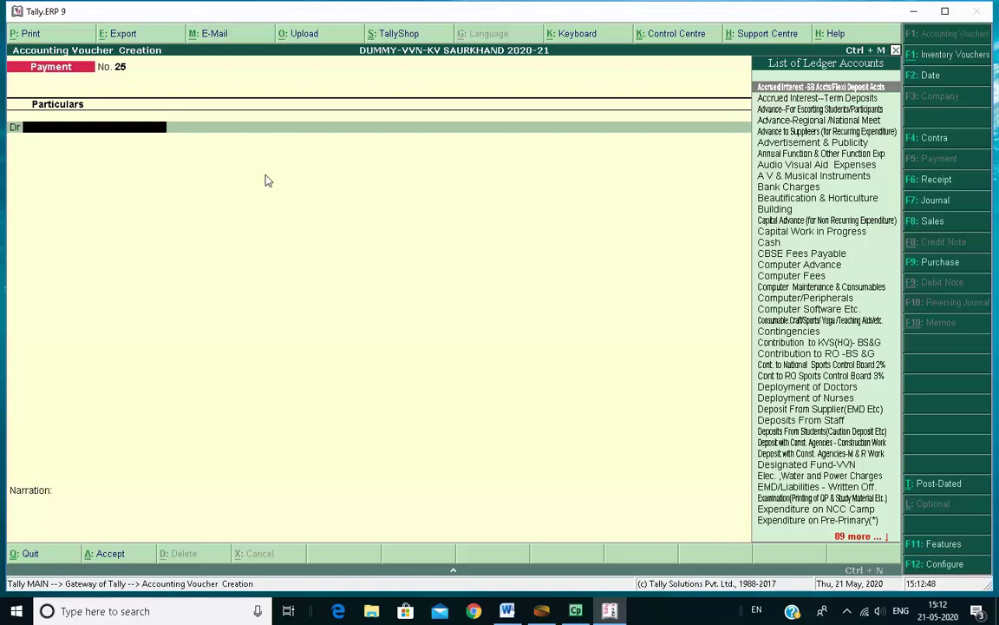
{"action": "type", "text": "Escorting"}
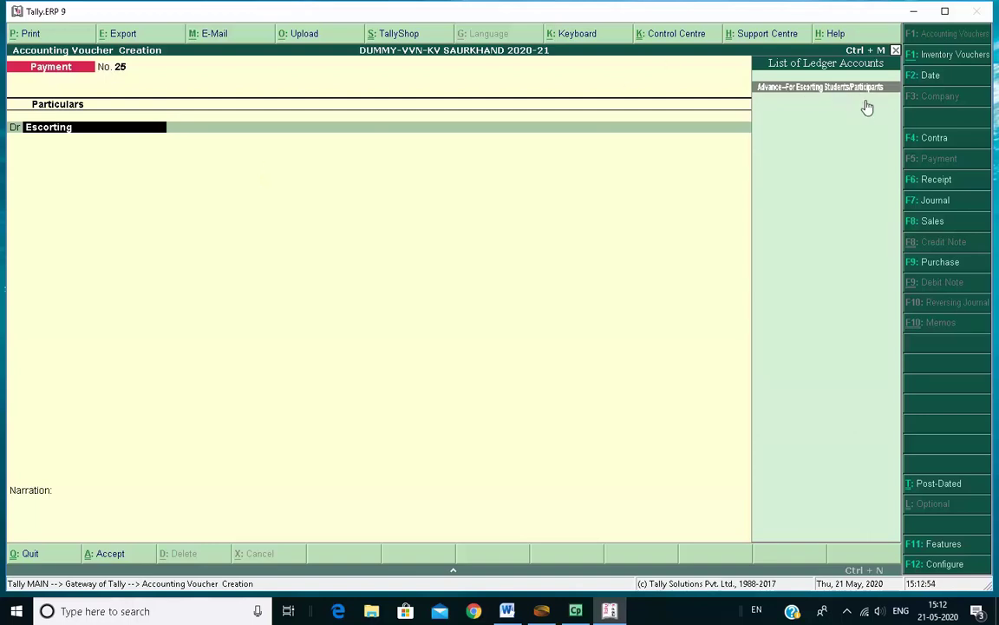
{"action": "key", "text": "Return"}
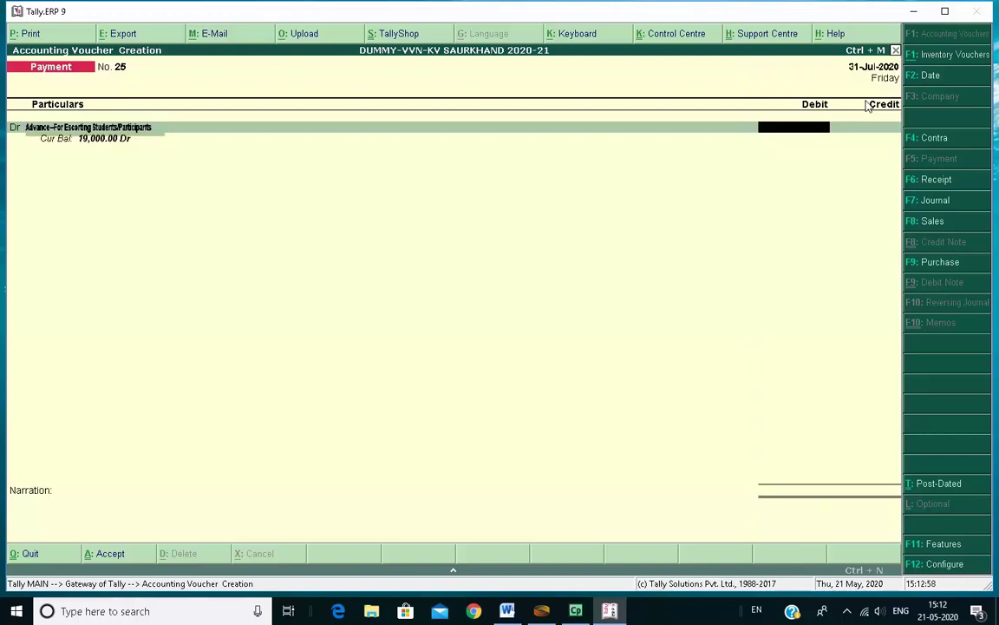
Set the debit amount of the escorting advance to 7000.
{"action": "type", "text": "20000"}
{"action": "key", "text": "BackSpace"}
{"action": "key", "text": "BackSpace"}
{"action": "key", "text": "BackSpace"}
{"action": "key", "text": "BackSpace"}
{"action": "key", "text": "BackSpace"}
{"action": "type", "text": "5"}
{"action": "key", "text": "BackSpace"}
{"action": "type", "text": "7000"}
{"action": "key", "text": "Return"}
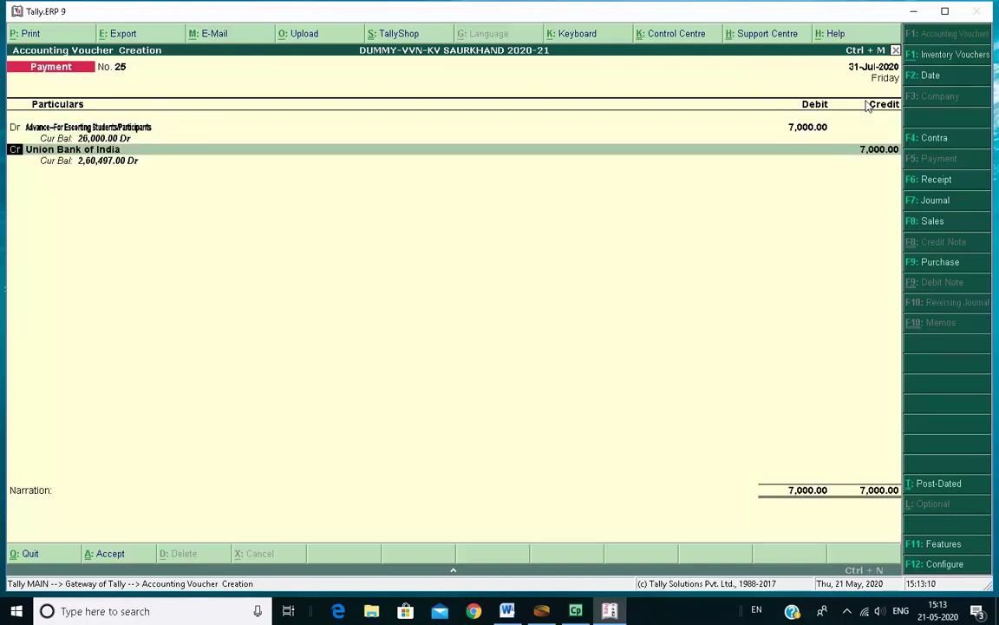
Credit Union Bank of India with 7,000.00, entering 1111 as the cheque's instrument number.
{"action": "key", "text": "Return"}
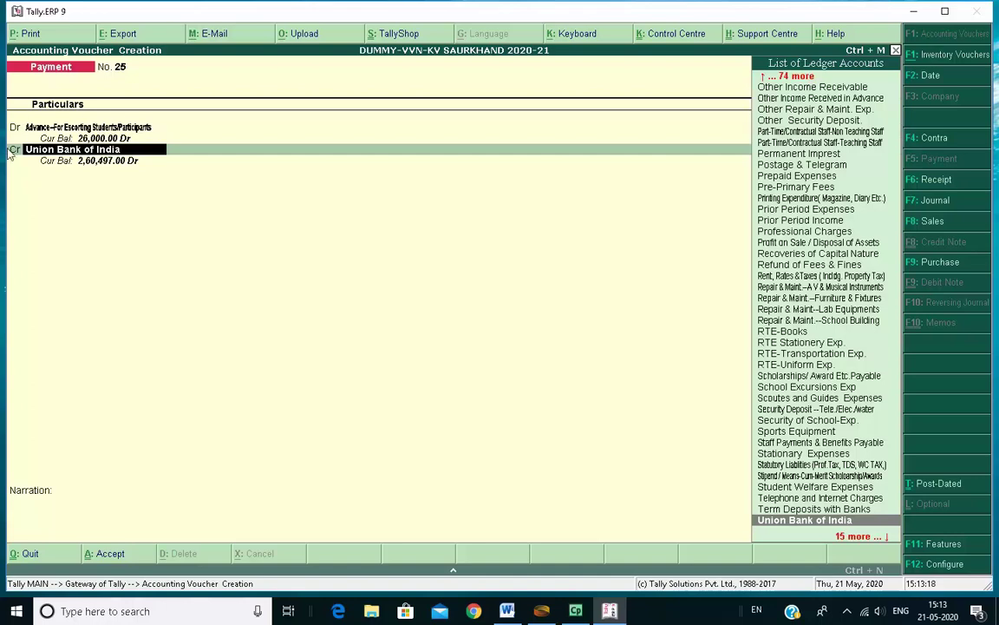
{"action": "key", "text": "Return"}
{"action": "key", "text": "Return"}
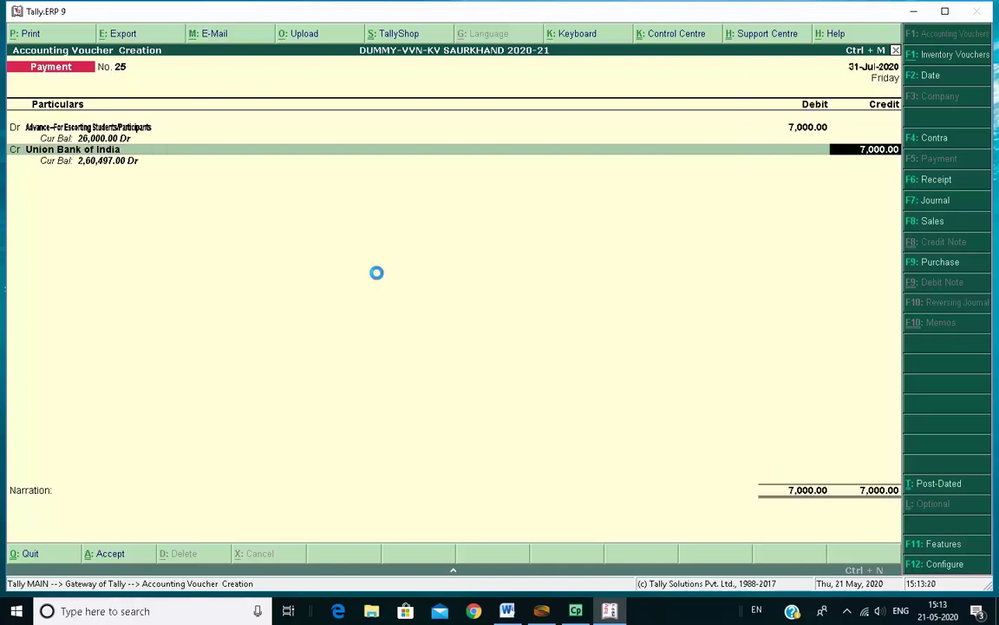
{"action": "key", "text": "Return"}
{"action": "key", "text": "Return"}
{"action": "type", "text": "1111"}
{"action": "key", "text": "Return"}
{"action": "key", "text": "Return"}
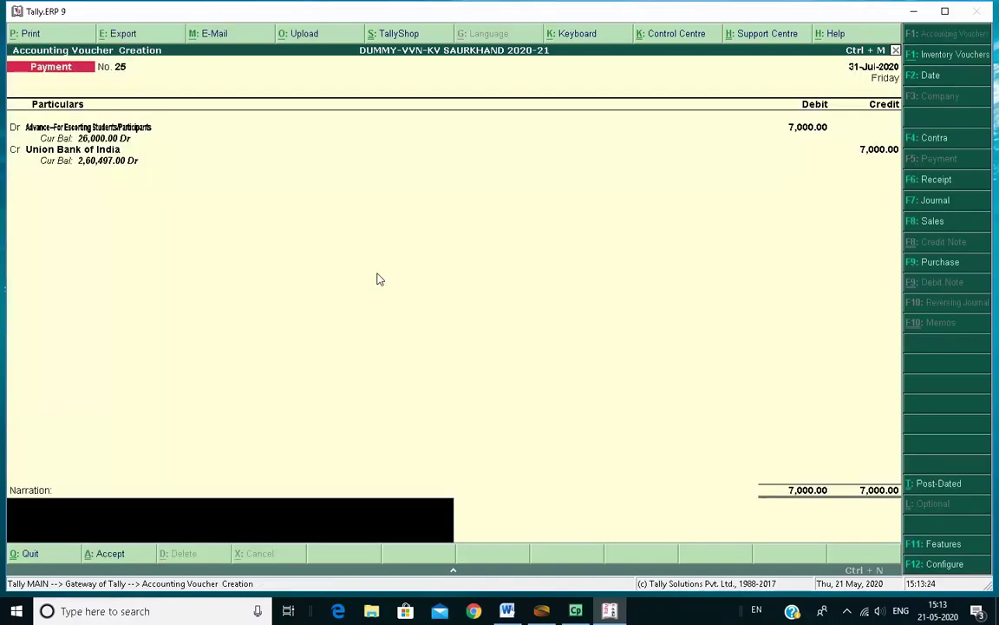
Enter a narration stating the advance was given to the teacher, with the teacher's name and TGT designation, and save the voucher.
{"action": "type", "text": "Advance to"}
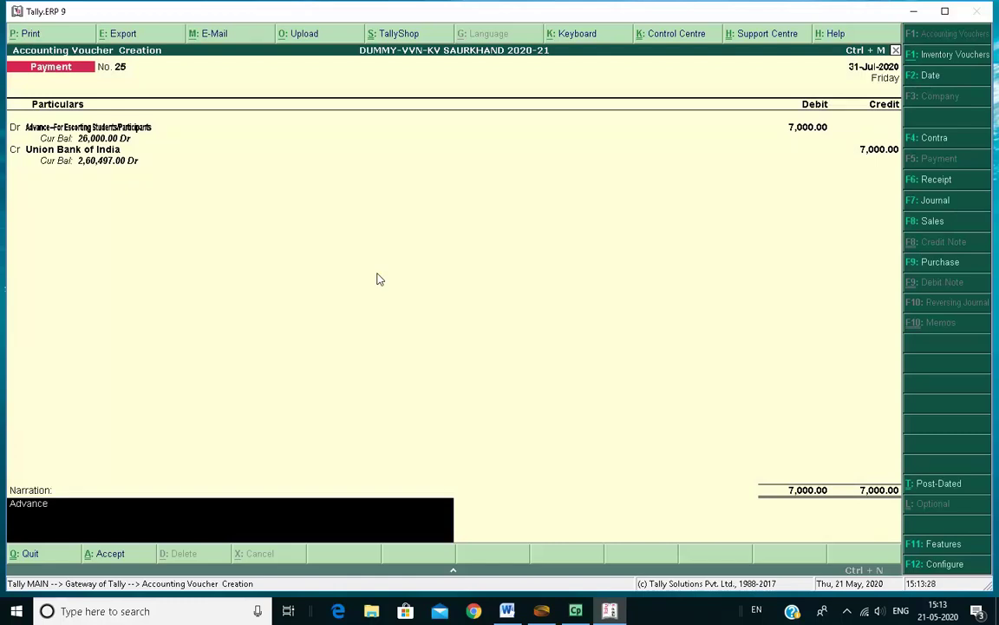
{"action": "key", "text": "BackSpace"}
{"action": "key", "text": "BackSpace"}
{"action": "type", "text": "given to Mr. Ram Kumar, TGT"}
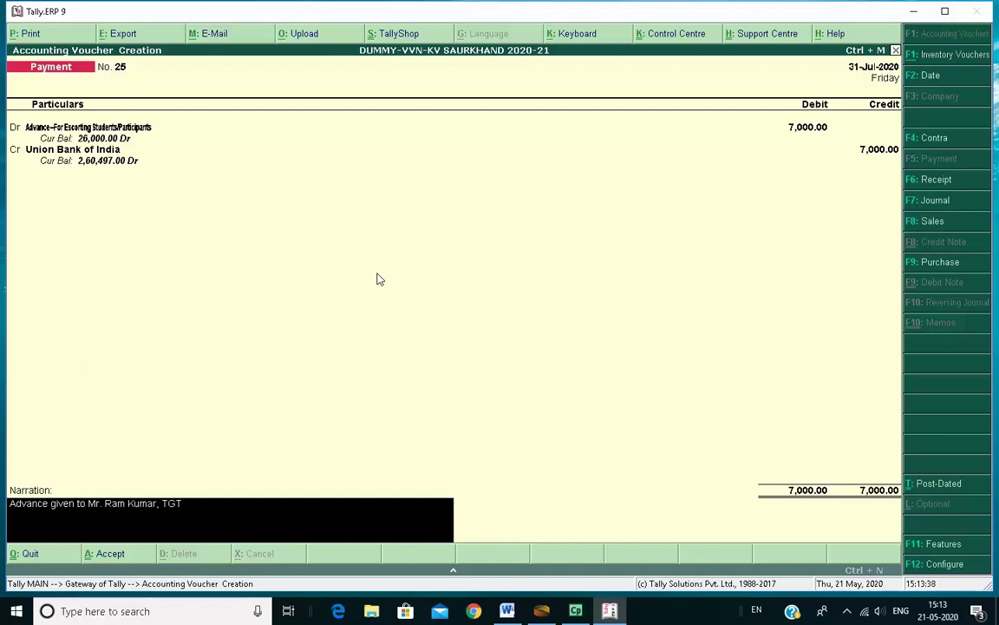
{"action": "key", "text": "Return"}
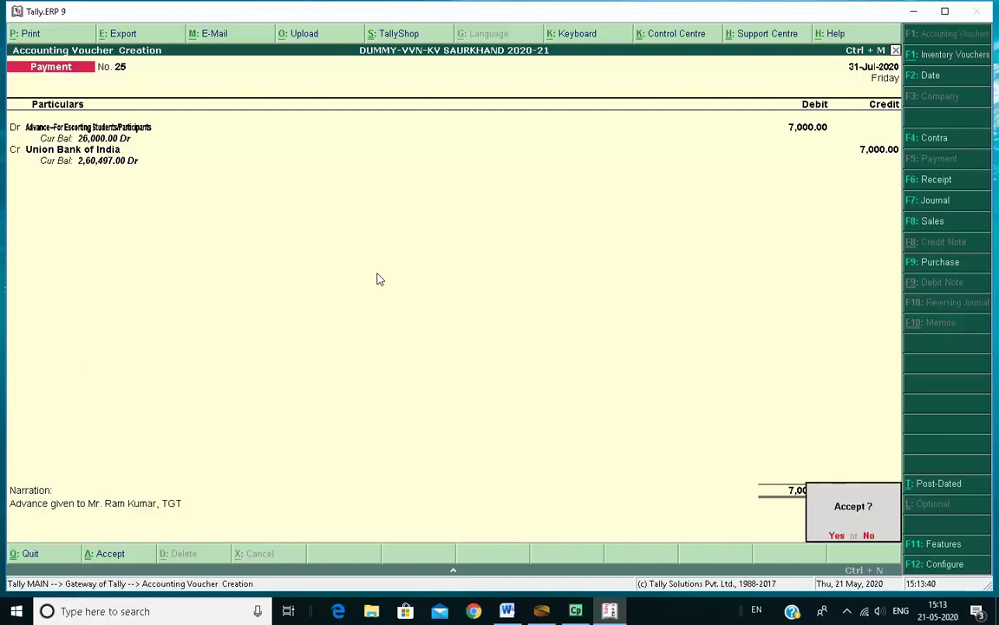
{"action": "key", "text": "Return"}
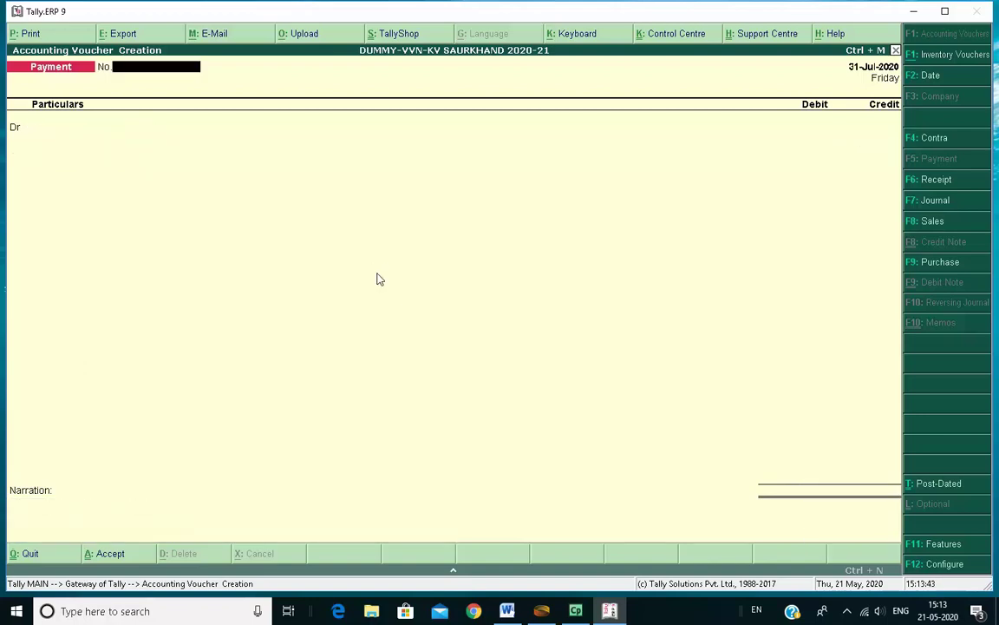
Leave voucher entry and open the Day Book.
{"action": "key", "text": "Escape"}
{"action": "key", "text": "Return"}
{"action": "key", "text": "Escape"}
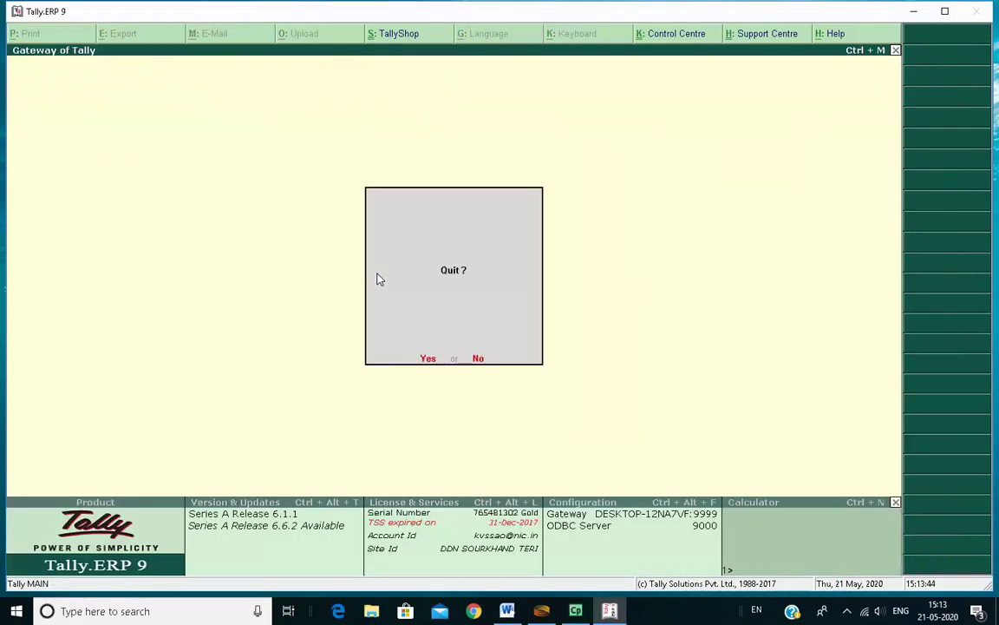
{"action": "key", "text": "Escape"}
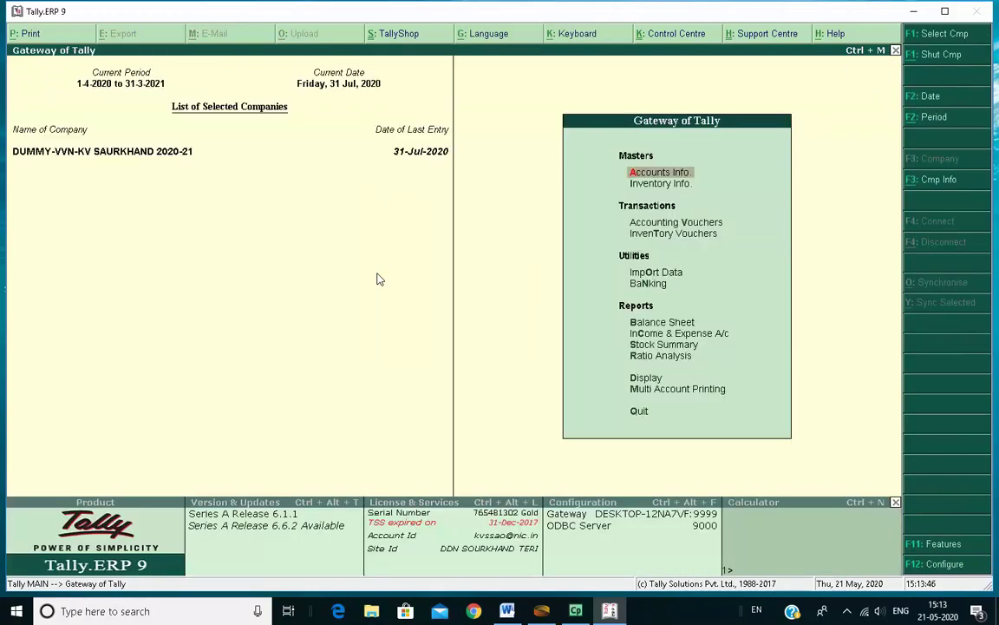
{"action": "key", "text": "d"}
{"action": "key", "text": "y"}
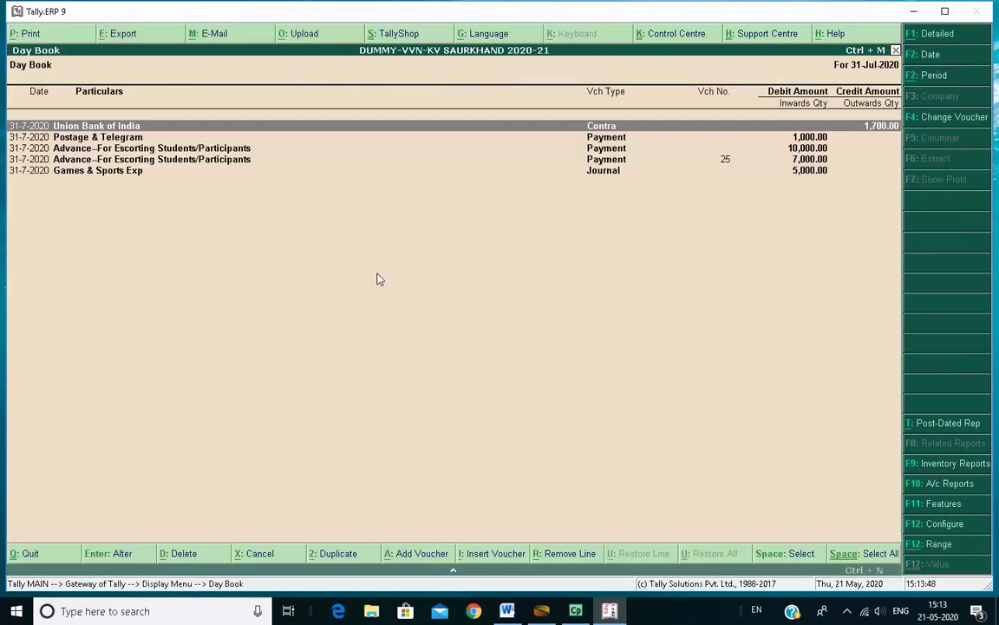
Review payment voucher 25 from the Day Book, closing it without changes and returning to the Gateway of Tally.
{"action": "key", "text": "Down"}
{"action": "key", "text": "Down"}
{"action": "key", "text": "Down"}
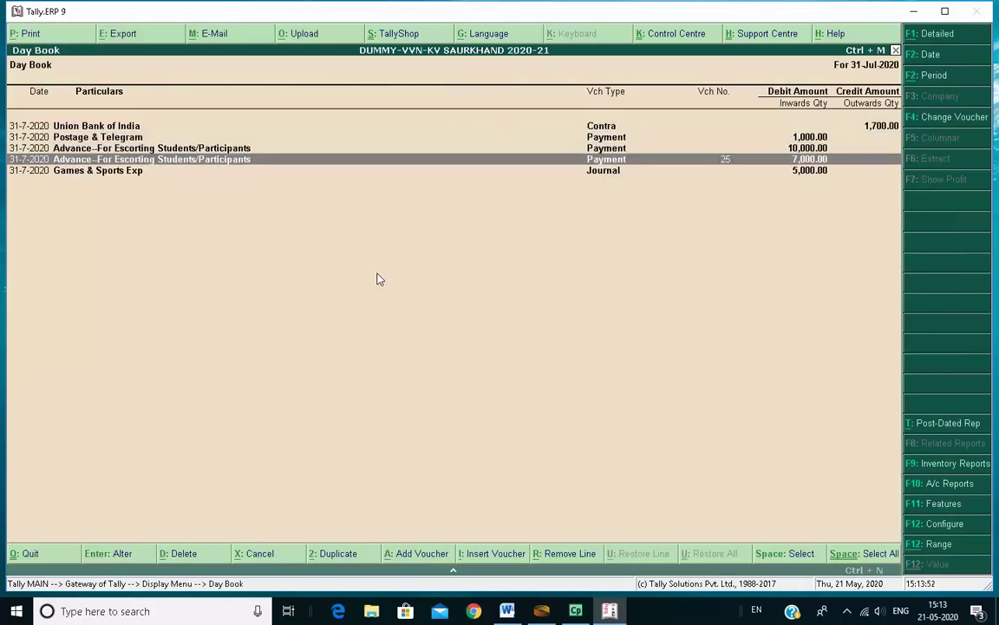
{"action": "key", "text": "Down"}
{"action": "key", "text": "Up"}
{"action": "key", "text": "Up"}
{"action": "key", "text": "Down"}
{"action": "key", "text": "Return"}
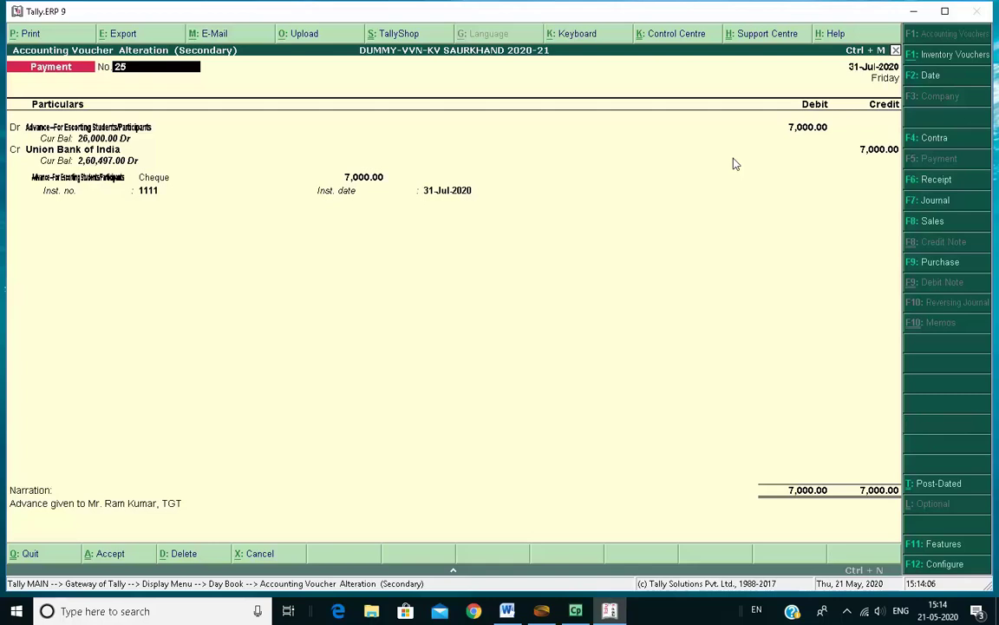
{"action": "key", "text": "Escape"}
{"action": "key", "text": "Return"}
{"action": "key", "text": "Escape"}
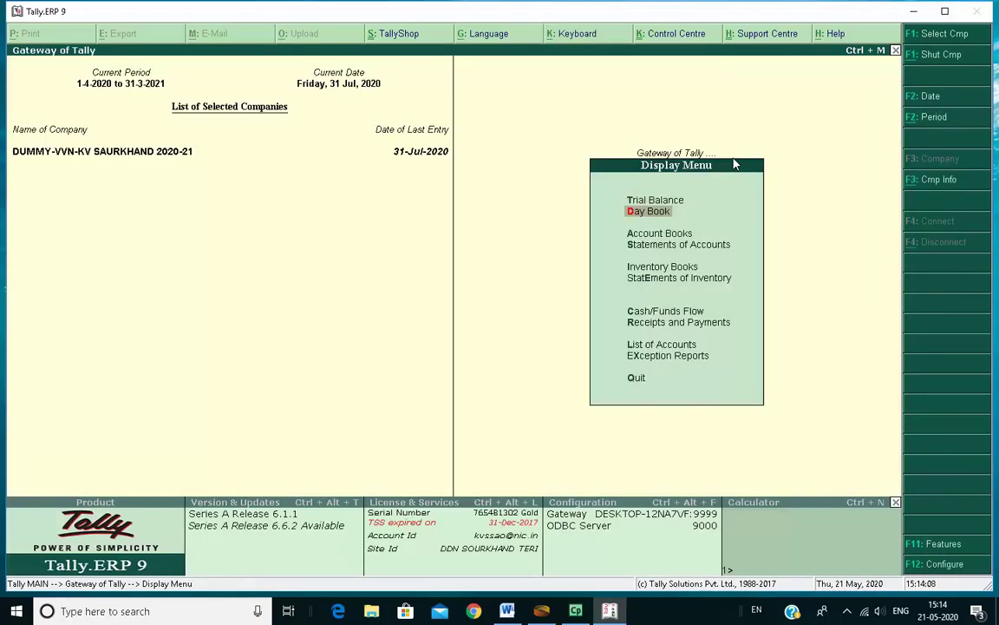
{"action": "key", "text": "Escape"}
{"action": "key", "text": "Escape"}
{"action": "key", "text": "Escape"}
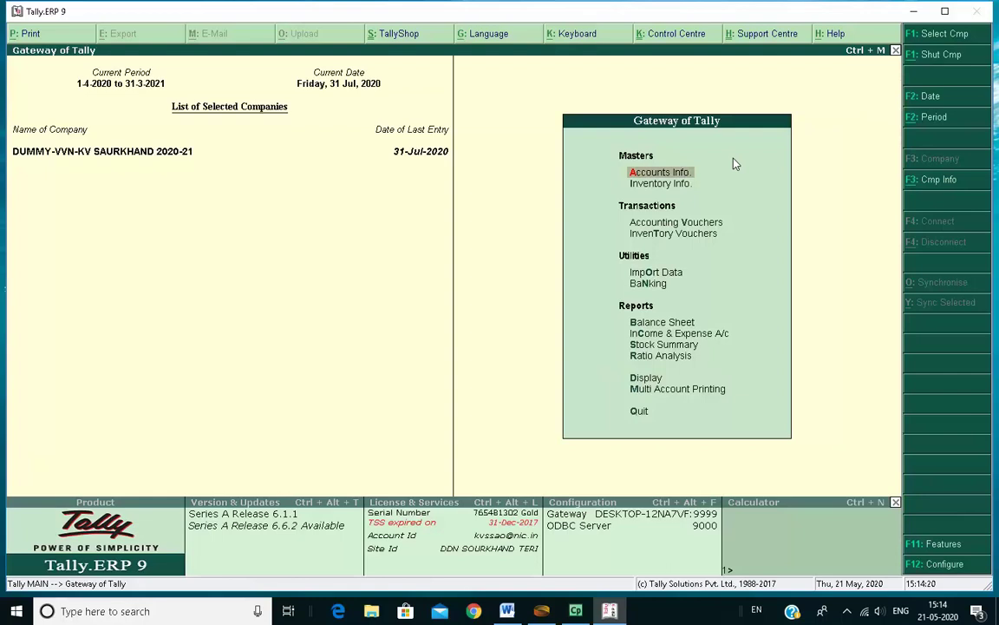
Display the account book ledger for Advance--For Escorting Students/Participants.
{"action": "key", "text": "Down"}
{"action": "key", "text": "Up"}
{"action": "key", "text": "Up"}
{"action": "key", "text": "Up"}
{"action": "key", "text": "Up"}
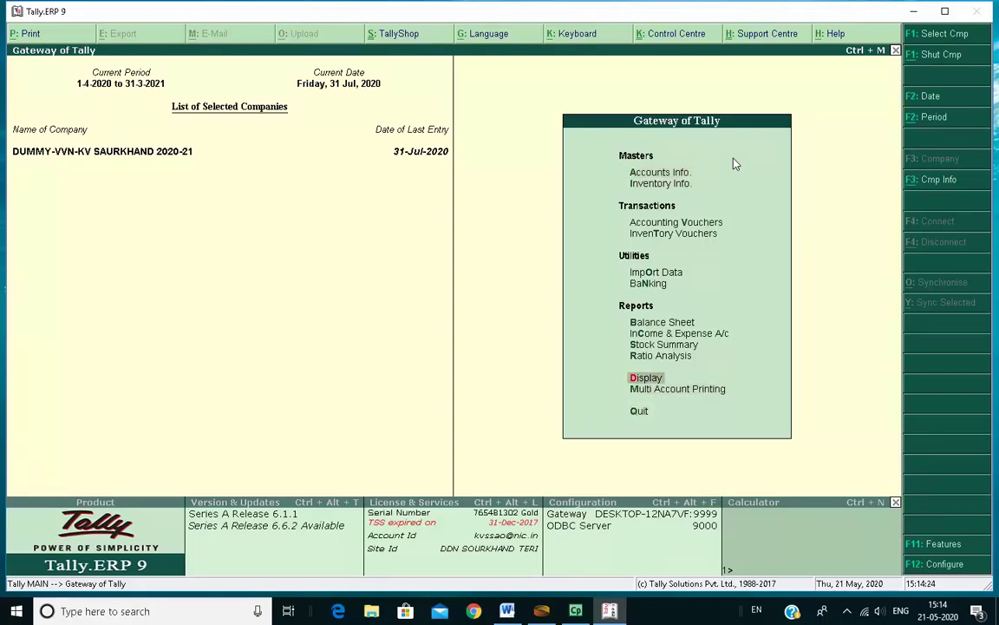
{"action": "key", "text": "Return"}
{"action": "key", "text": "Down"}
{"action": "key", "text": "Down"}
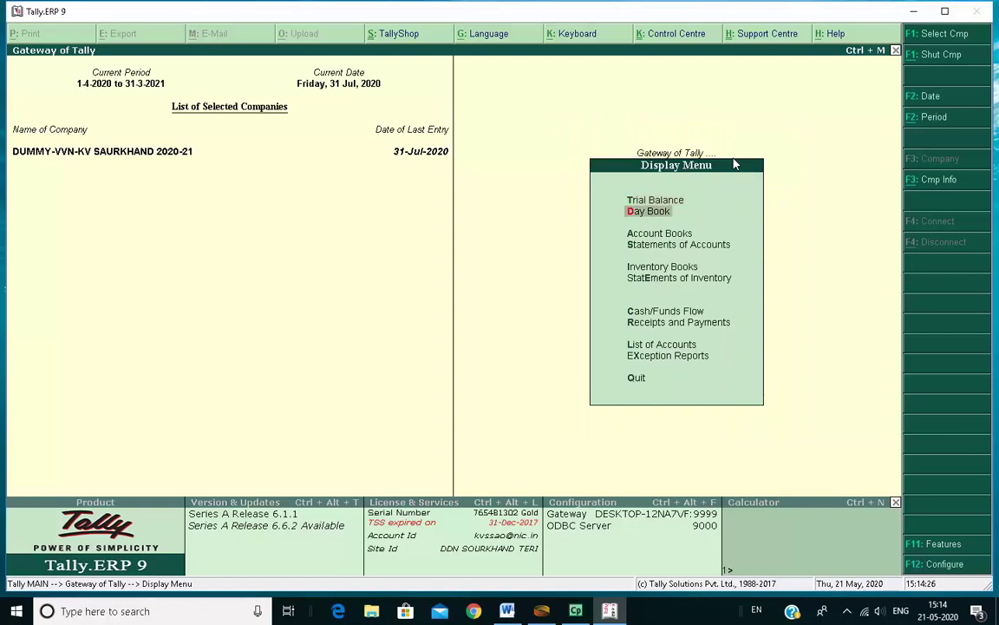
{"action": "key", "text": "Return"}
{"action": "key", "text": "Down"}
{"action": "key", "text": "Return"}
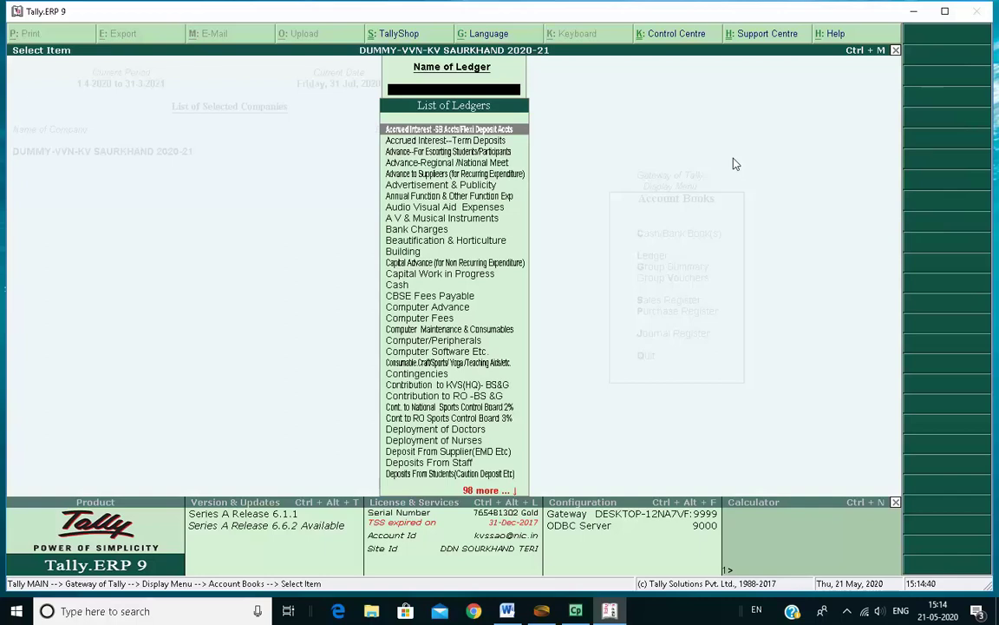
{"action": "type", "text": "Esc"}
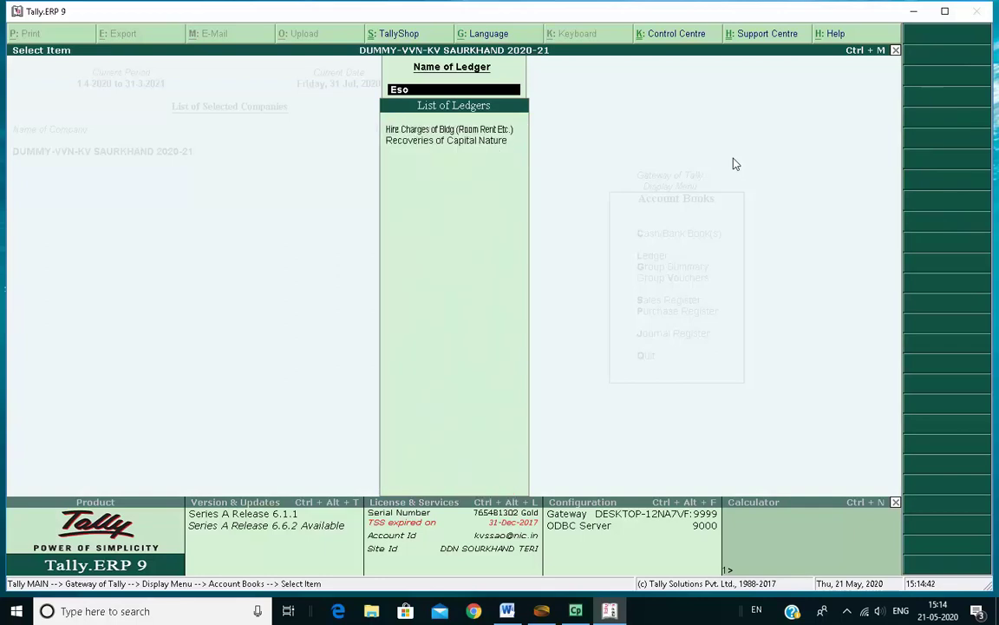
{"action": "type", "text": "ortin"}
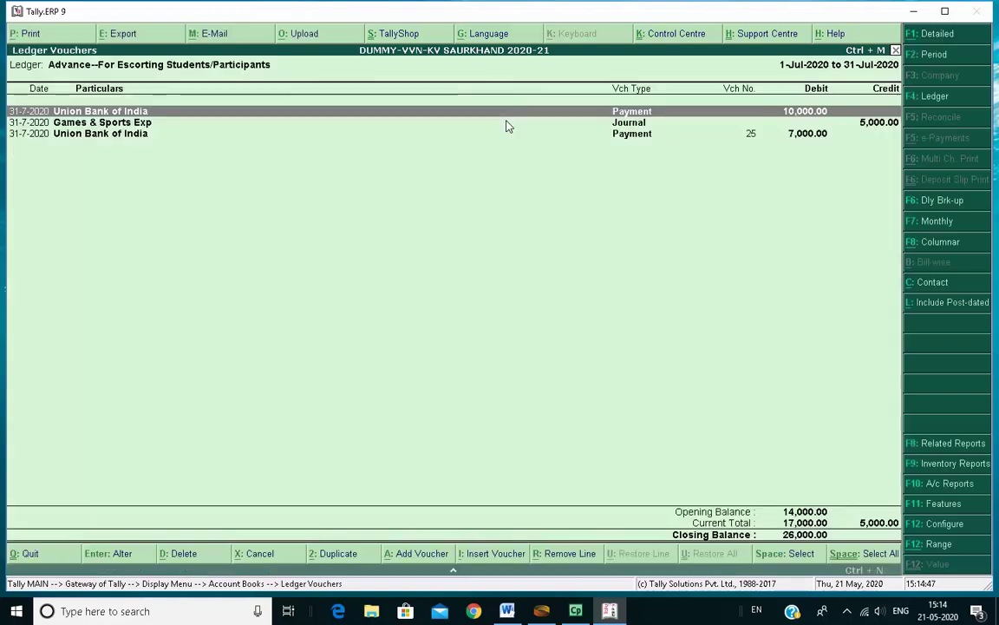
Look through the advance ledger's vouchers, switching their detailed view on and off.
{"action": "left_click", "coordinate": [502, 129]}
{"action": "key", "text": "Down"}
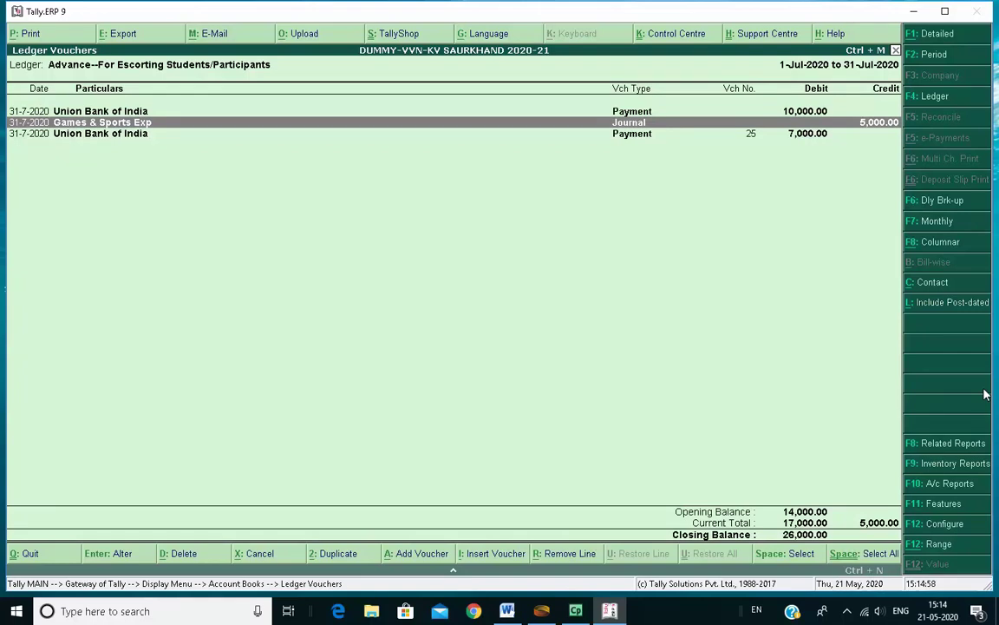
{"action": "key", "text": "Down"}
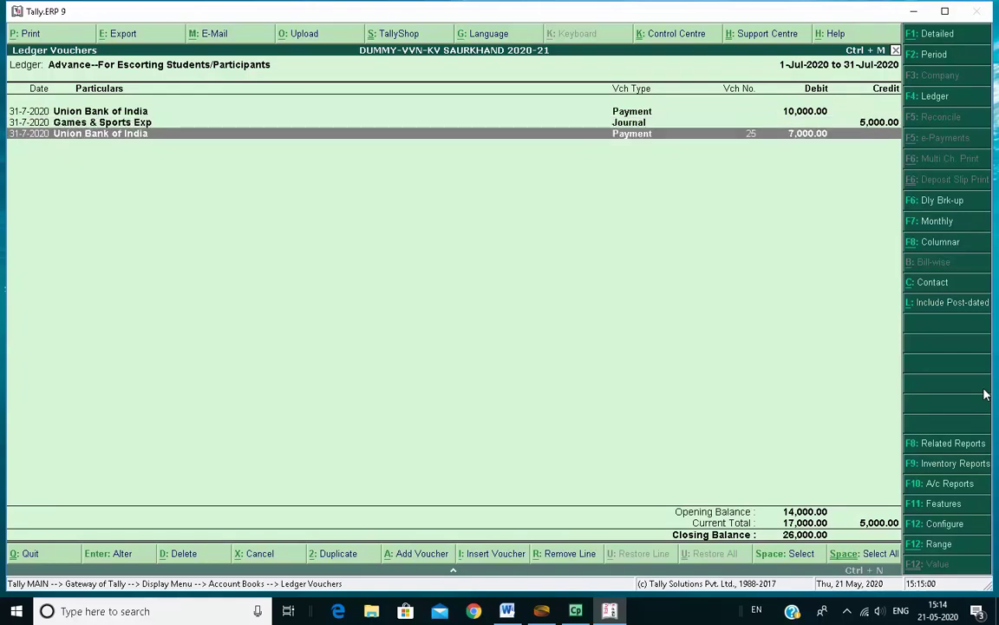
{"action": "key", "text": "Up"}
{"action": "key", "text": "Down"}
{"action": "key", "text": "alt+F1"}
{"action": "key", "text": "alt+F1"}
{"action": "key", "text": "alt+F1"}
{"action": "key", "text": "alt+F1"}
{"action": "key", "text": "alt+F1"}
{"action": "left_click", "coordinate": [911, 37]}
Examine the payment and journal entries in the escorting advance ledger along with its opening and closing balances.
{"action": "key", "text": "Up"}
{"action": "key", "text": "Up"}
{"action": "key", "text": "Down"}
{"action": "key", "text": "Down"}
{"action": "key", "text": "Up"}
{"action": "key", "text": "Up"}
{"action": "key", "text": "Down"}
{"action": "key", "text": "Up"}
{"action": "key", "text": "Down"}
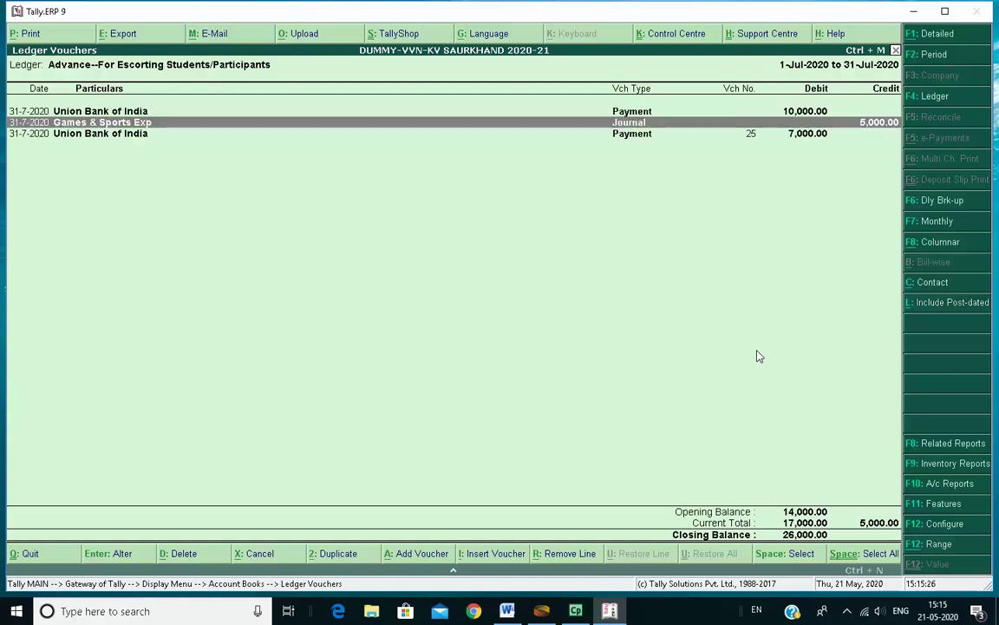
Open payment voucher 25 from the ledger to read its narration, and return to the ledger entries without changing it.
{"action": "key", "text": "Down"}
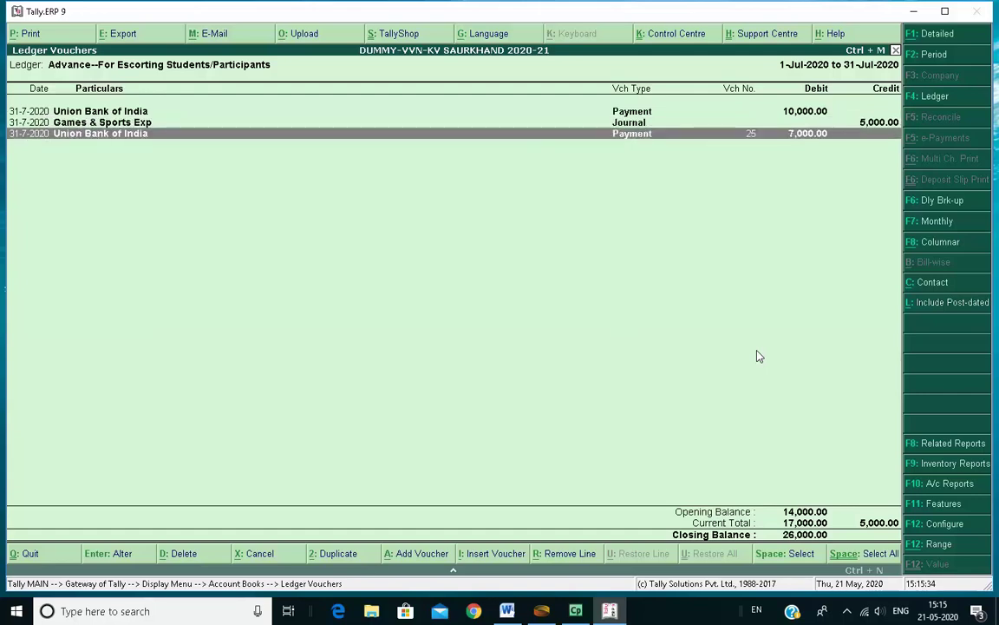
{"action": "key", "text": "Return"}
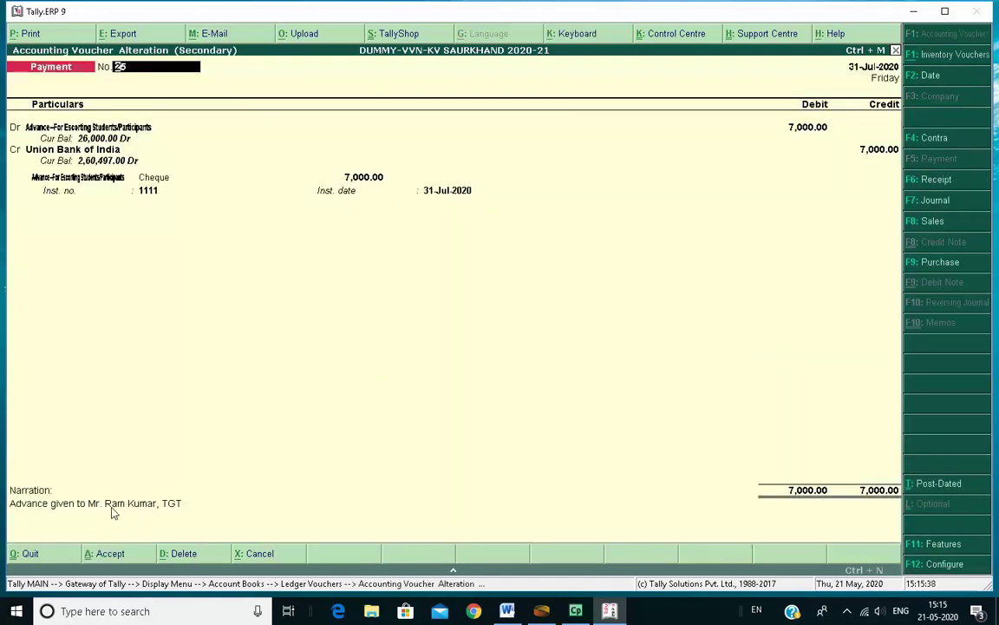
{"action": "key", "text": "Escape"}
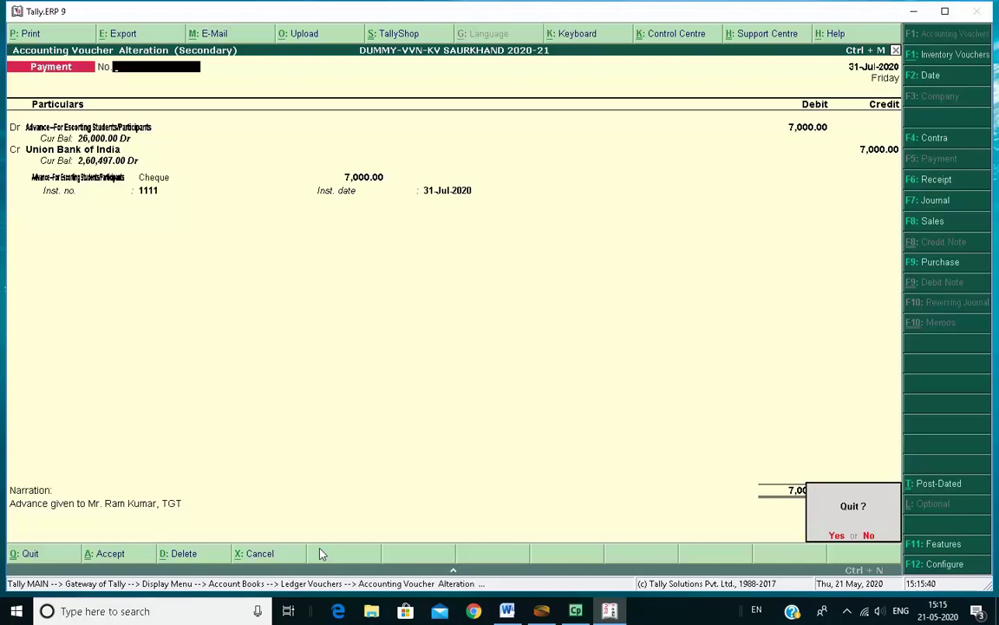
{"action": "key", "text": "y"}
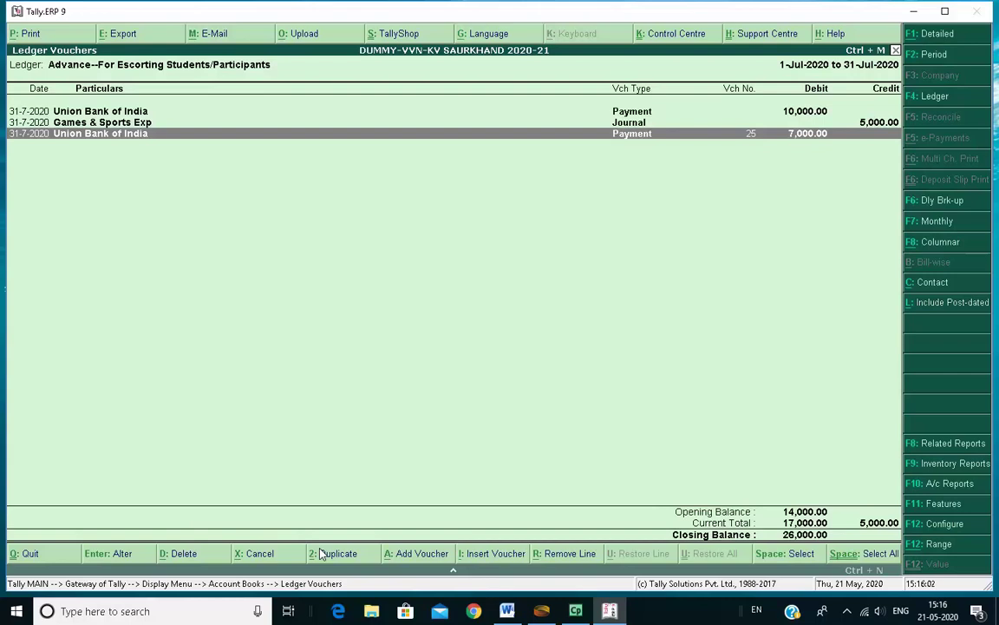
{"action": "key", "text": "Up"}
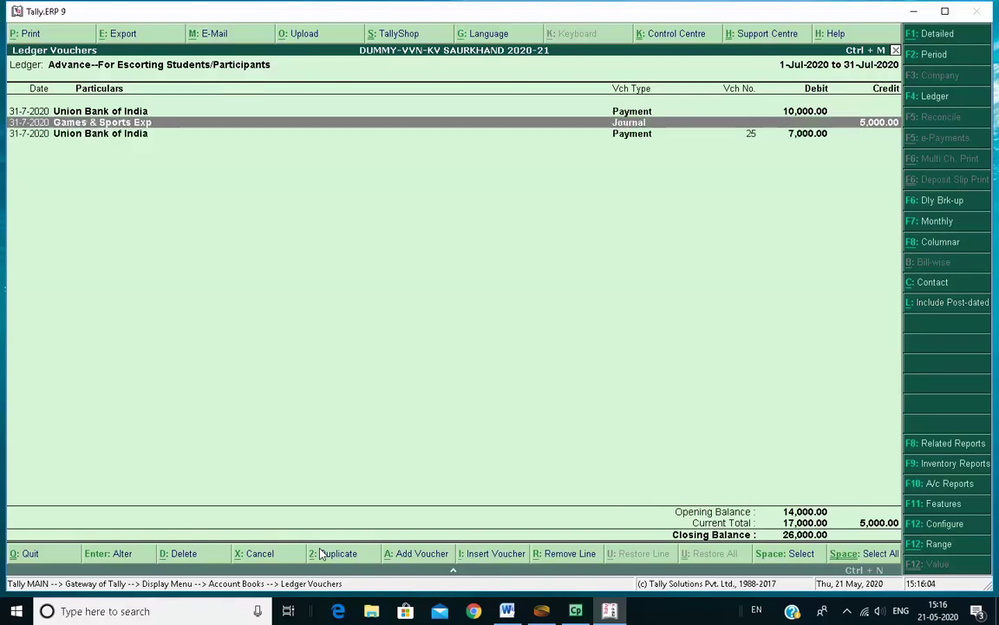
Open the Games & Sports Exp journal voucher from the advance ledger to read it, and return to the Gateway of Tally without changing it.
{"action": "key", "text": "Return"}
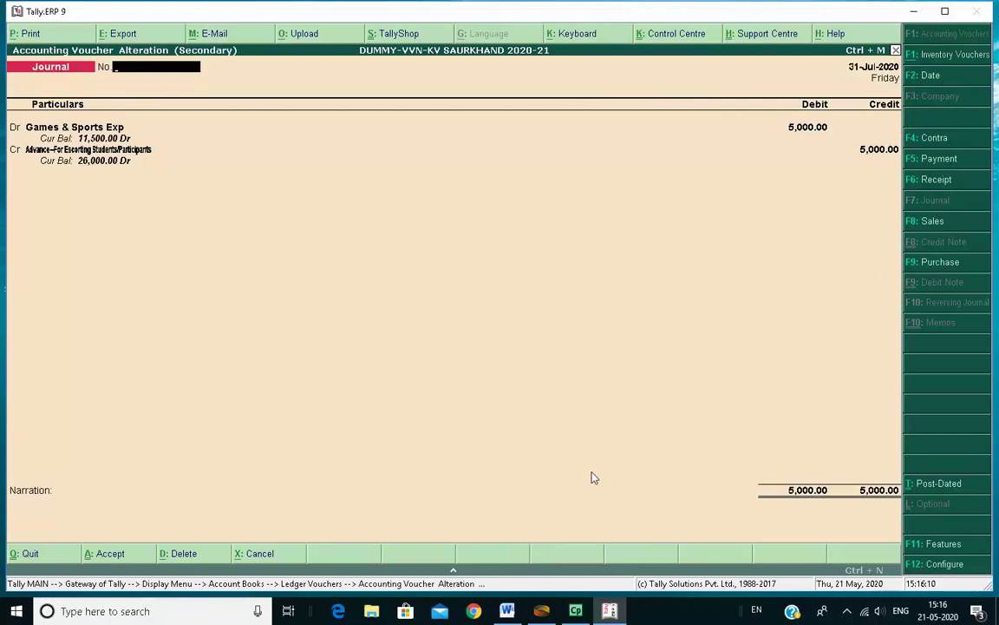
{"action": "key", "text": "Escape"}
{"action": "key", "text": "Return"}
{"action": "key", "text": "Escape"}
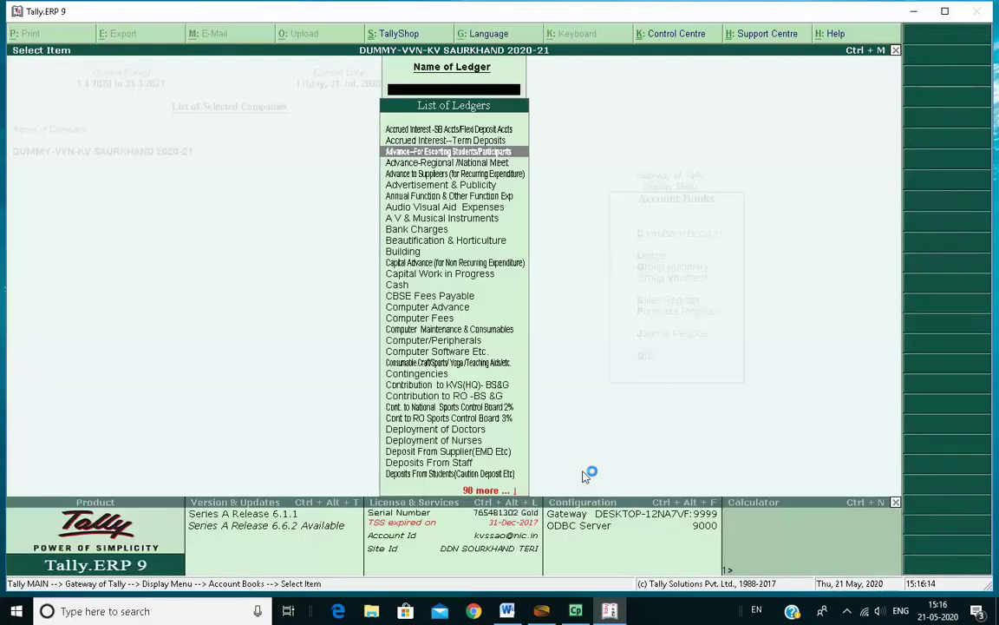
{"action": "key", "text": "Escape"}
{"action": "key", "text": "Escape"}
{"action": "key", "text": "Escape"}
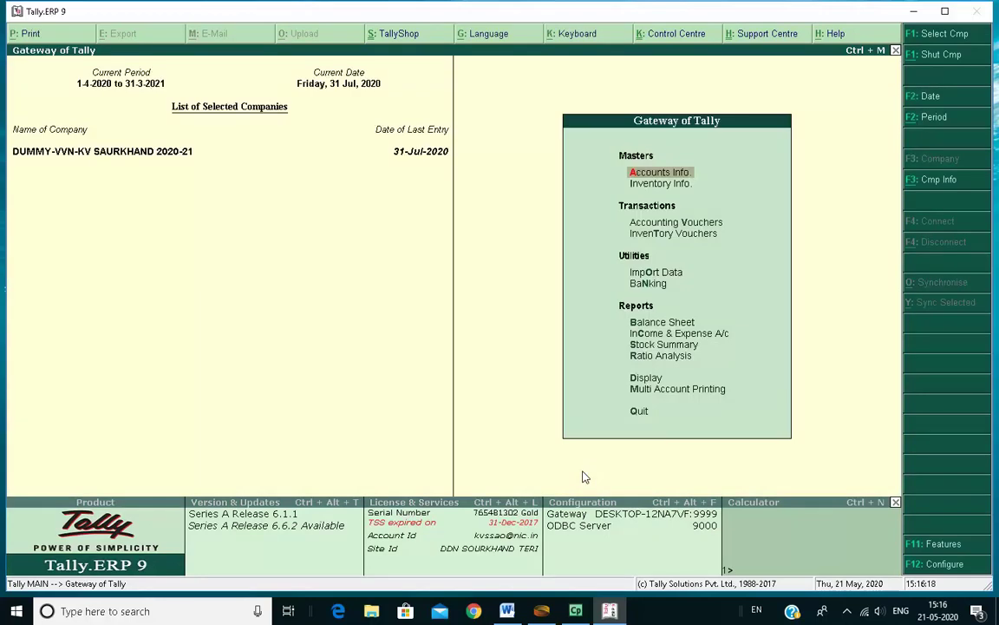
Check which reports are offered under the Statements of Accounts display, and return to the Gateway of Tally.
{"action": "key", "text": "Up"}
{"action": "key", "text": "Up"}
{"action": "key", "text": "Up"}
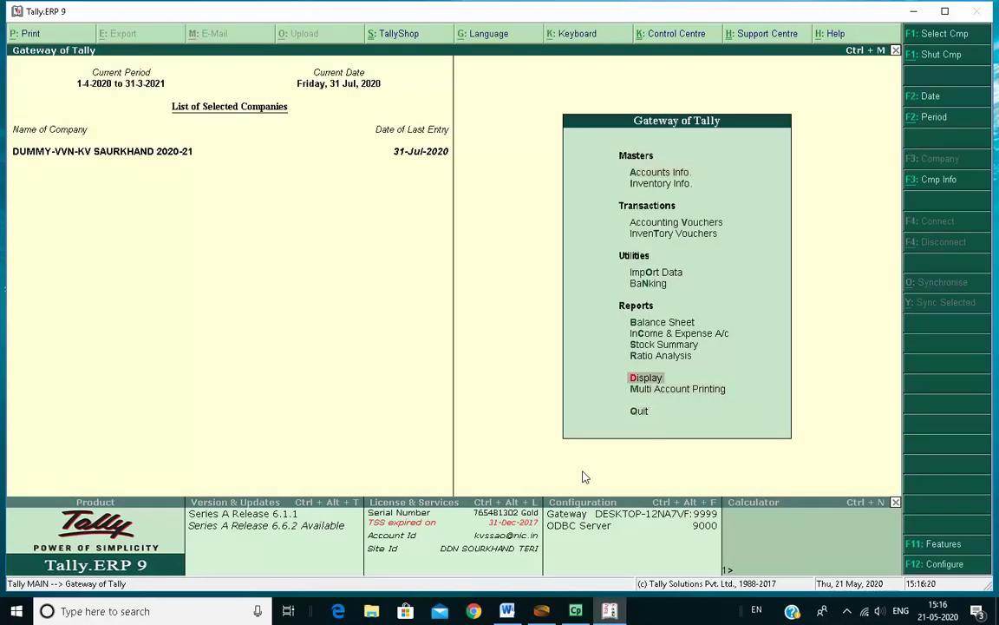
{"action": "key", "text": "Return"}
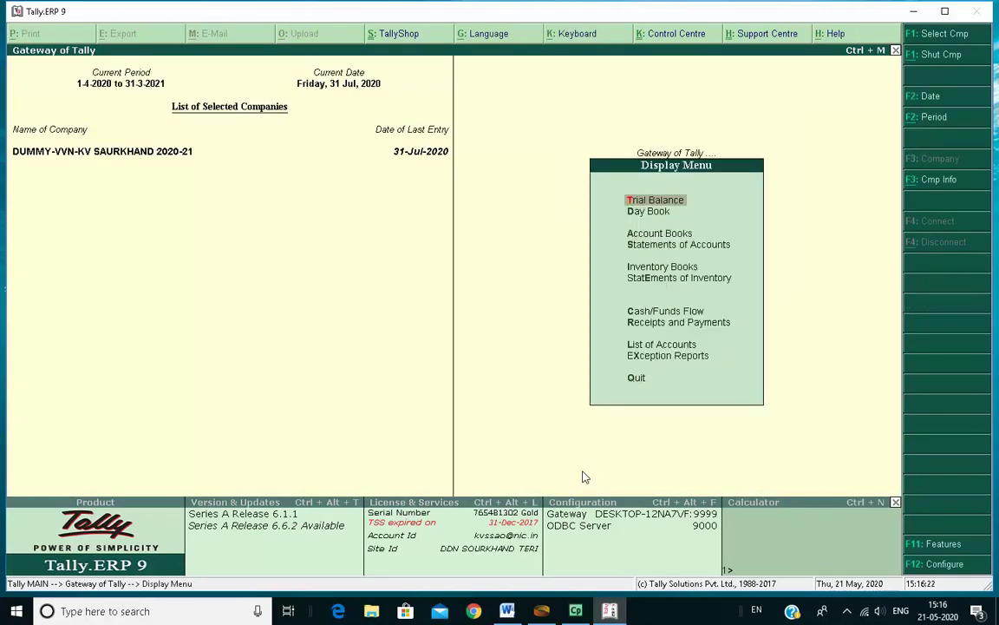
{"action": "key", "text": "Down"}
{"action": "key", "text": "Down"}
{"action": "key", "text": "Down"}
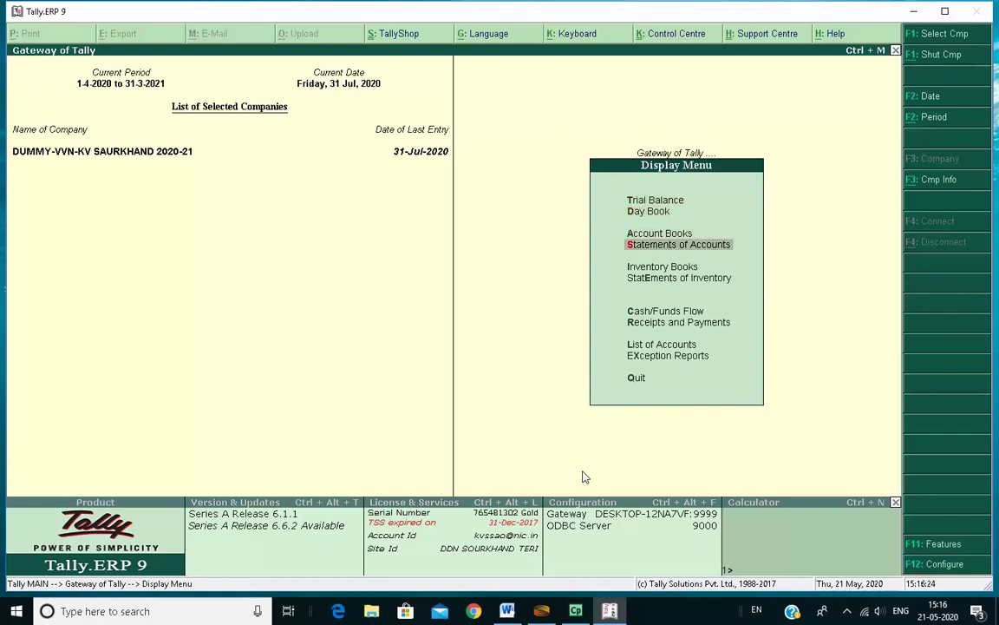
{"action": "key", "text": "Return"}
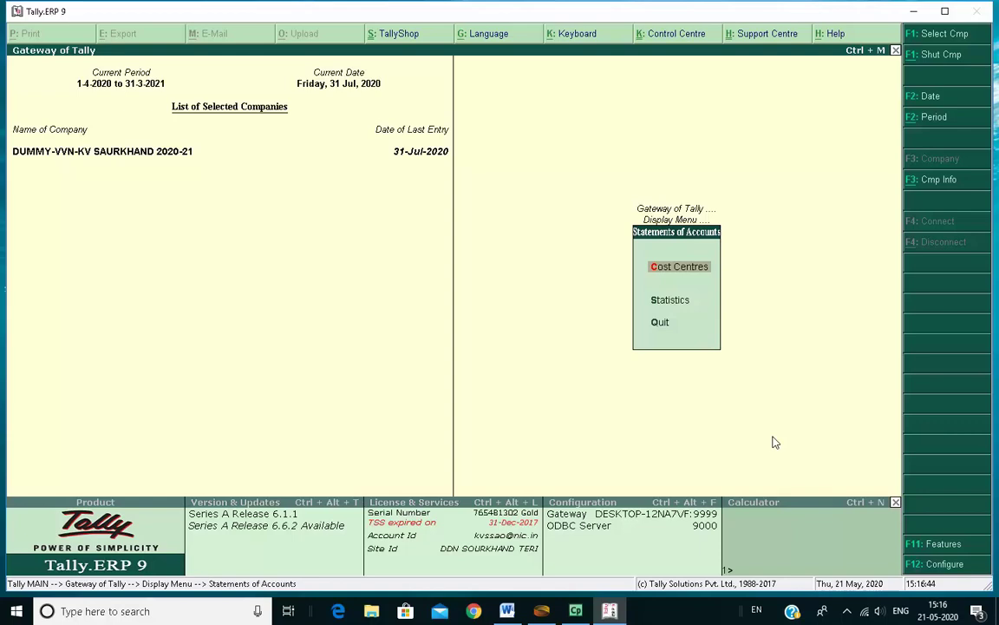
{"action": "key", "text": "Escape"}
{"action": "key", "text": "Escape"}
{"action": "key", "text": "Escape"}
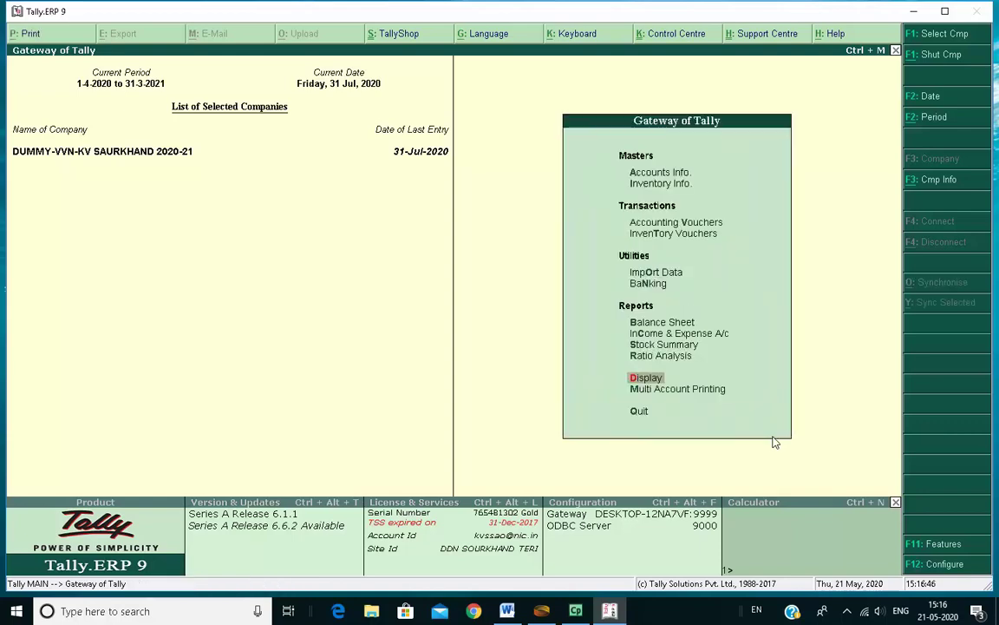
{"action": "key", "text": "Escape"}
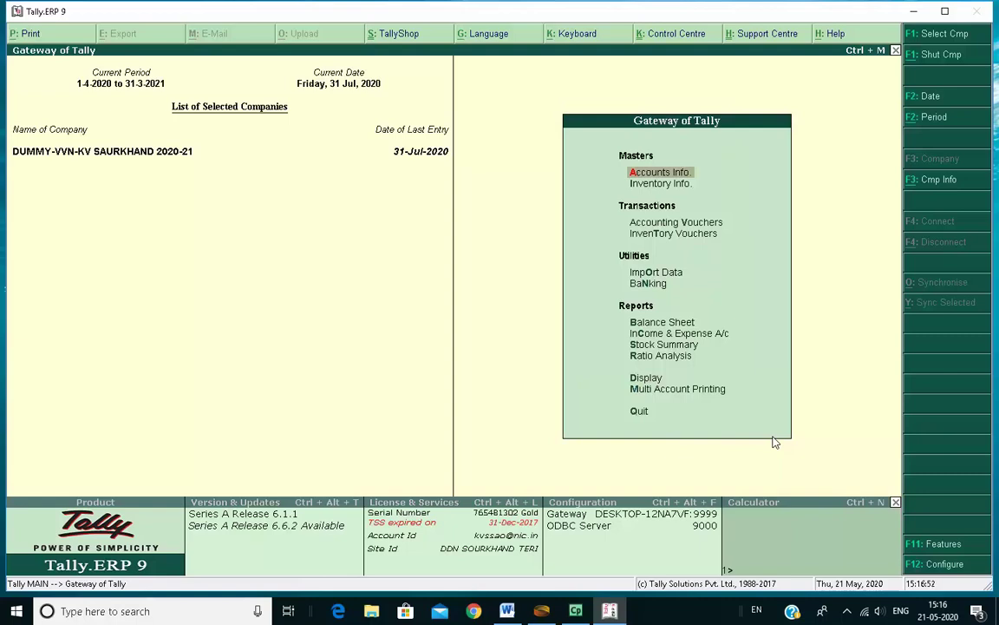
Look once more for an outstandings report among the Statements of Accounts, and go back to the Gateway of Tally.
{"action": "key", "text": "Up"}
{"action": "key", "text": "Up"}
{"action": "key", "text": "Up"}
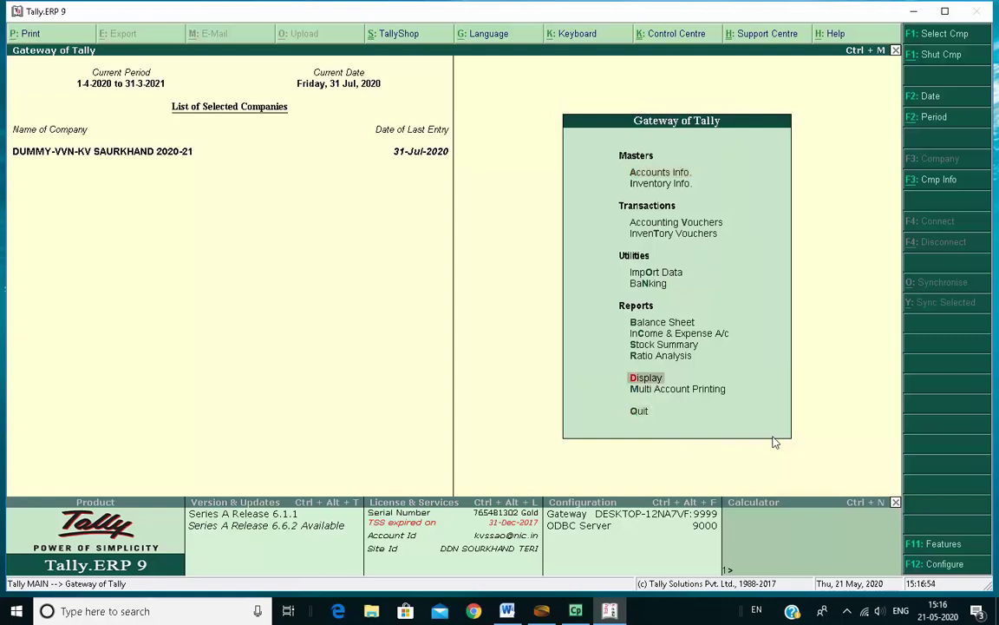
{"action": "key", "text": "Return"}
{"action": "key", "text": "Down"}
{"action": "key", "text": "Down"}
{"action": "key", "text": "Down"}
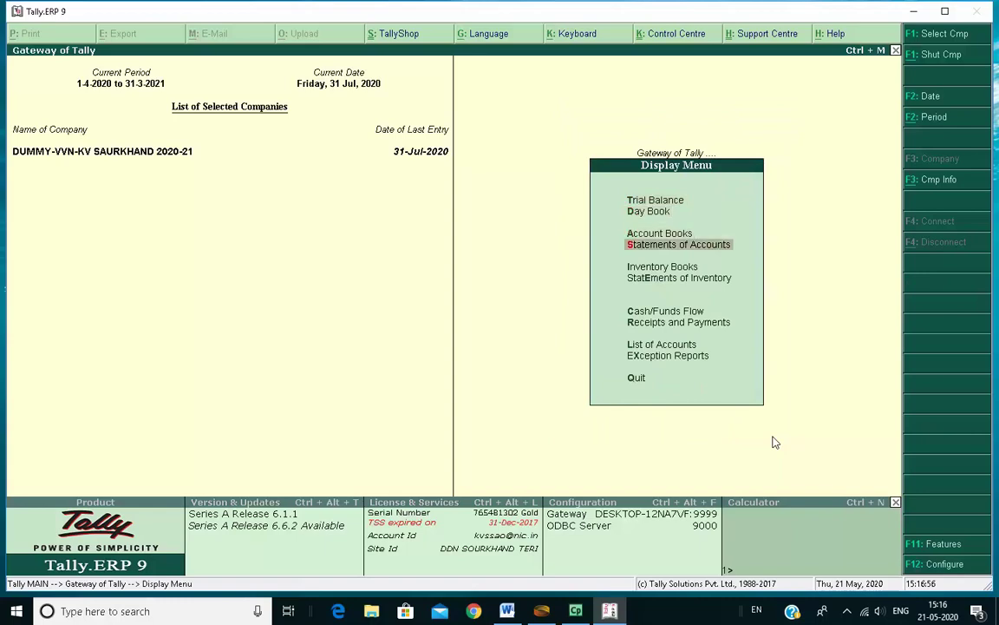
{"action": "key", "text": "Return"}
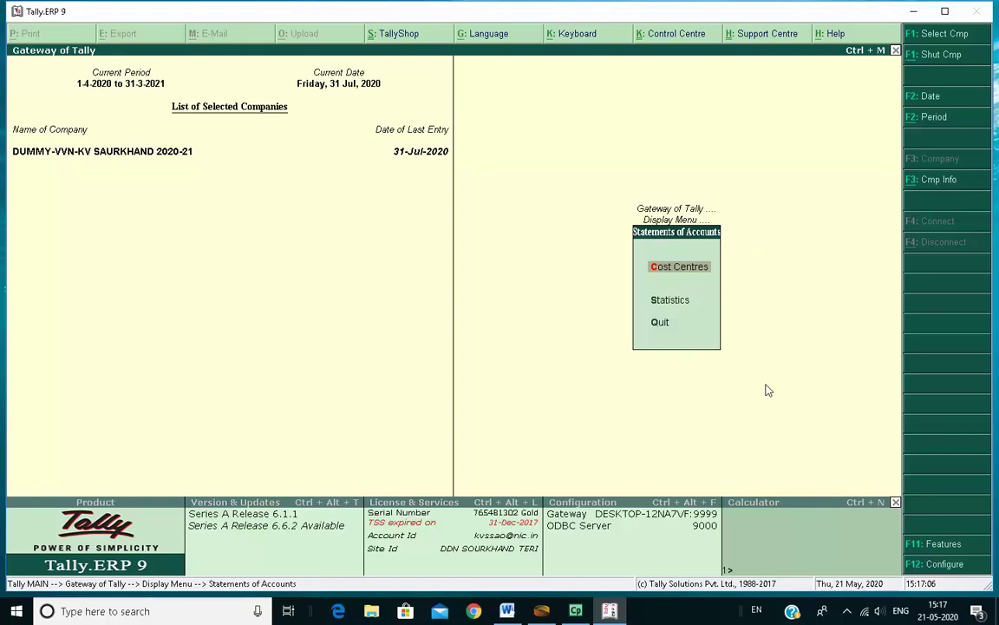
{"action": "key", "text": "Escape"}
{"action": "key", "text": "Escape"}
{"action": "key", "text": "Escape"}
{"action": "key", "text": "Escape"}
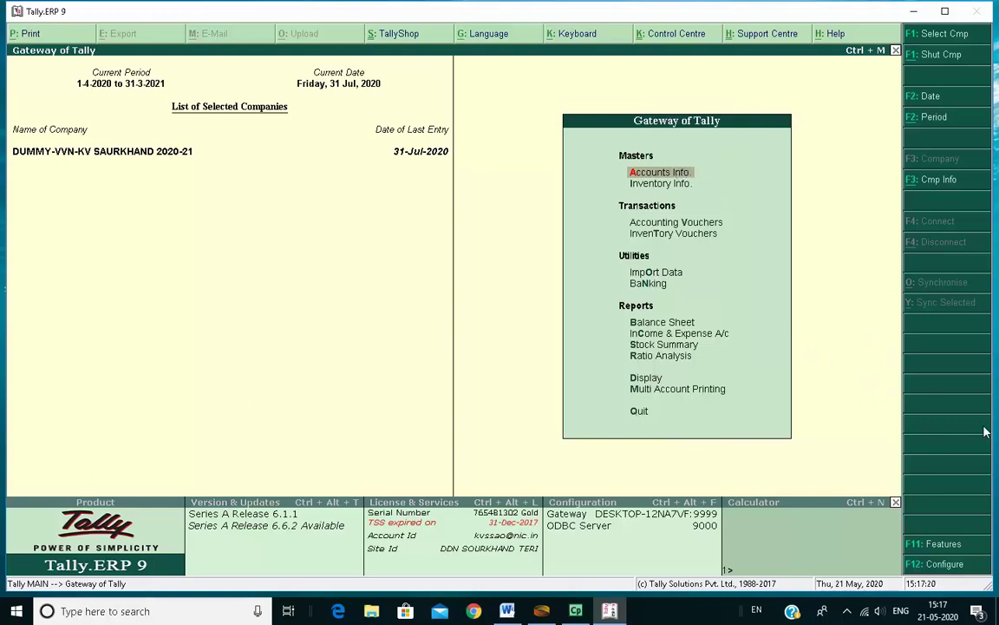
In the company's Accounting Features, set Maintain bill-wise details to Yes and For non-trading accounts also to Yes.
{"action": "left_click", "coordinate": [928, 543]}
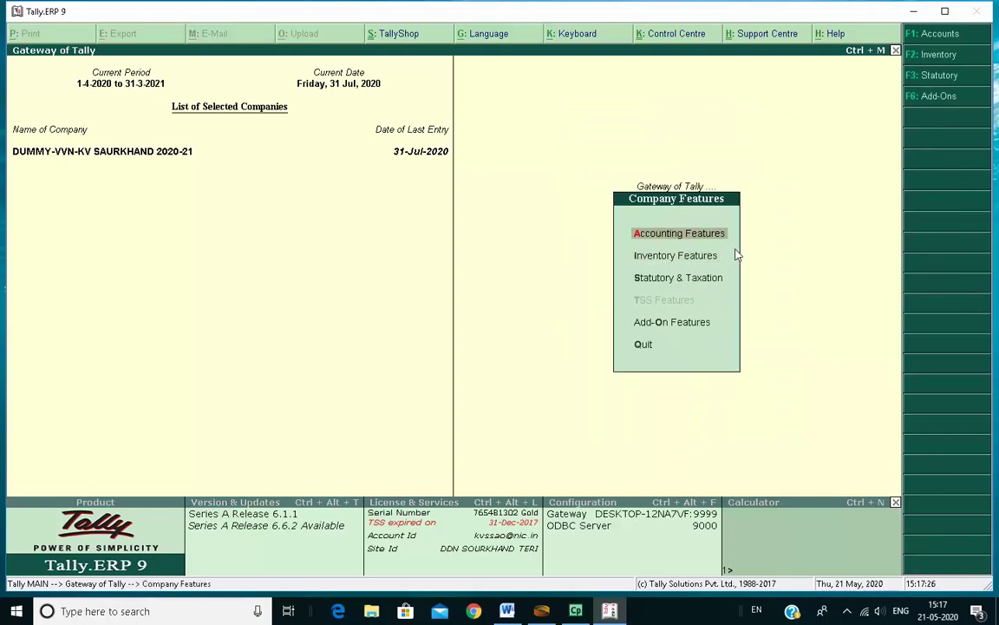
{"action": "key", "text": "Return"}
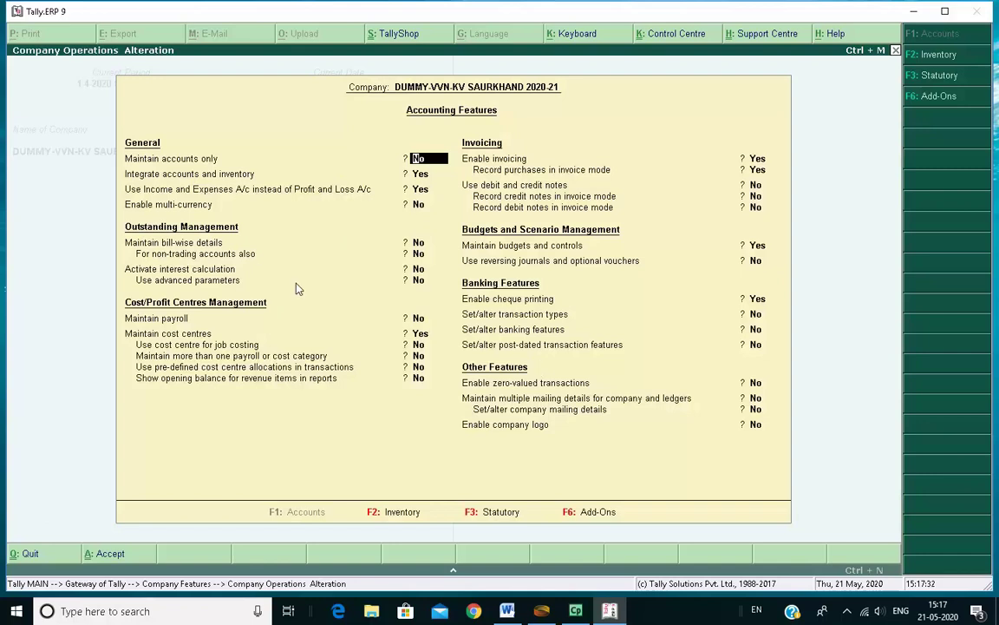
{"action": "key", "text": "Return"}
{"action": "key", "text": "Return"}
{"action": "key", "text": "Return"}
{"action": "key", "text": "Return"}
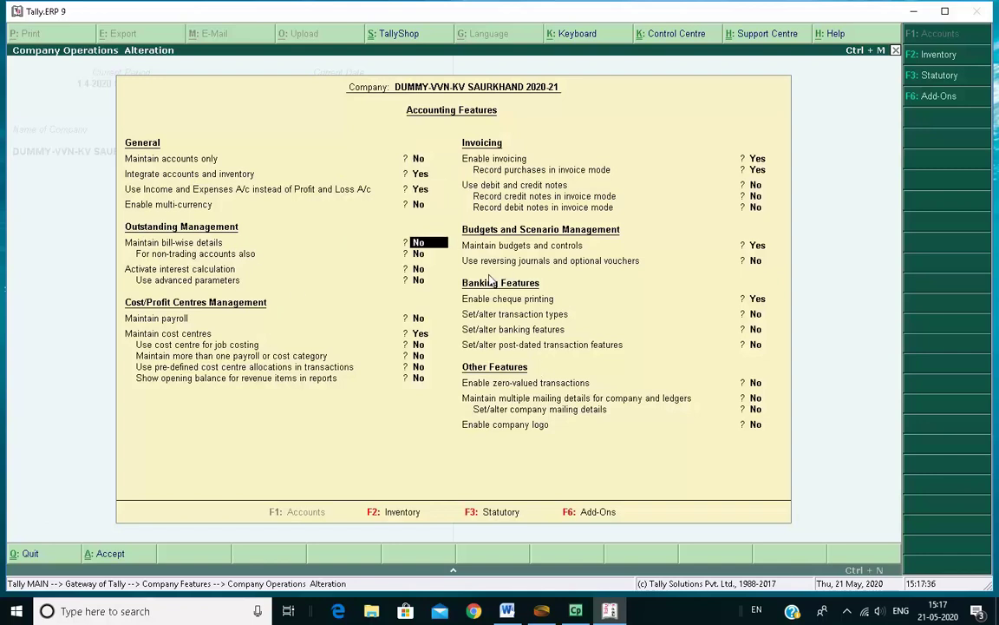
{"action": "key", "text": "y"}
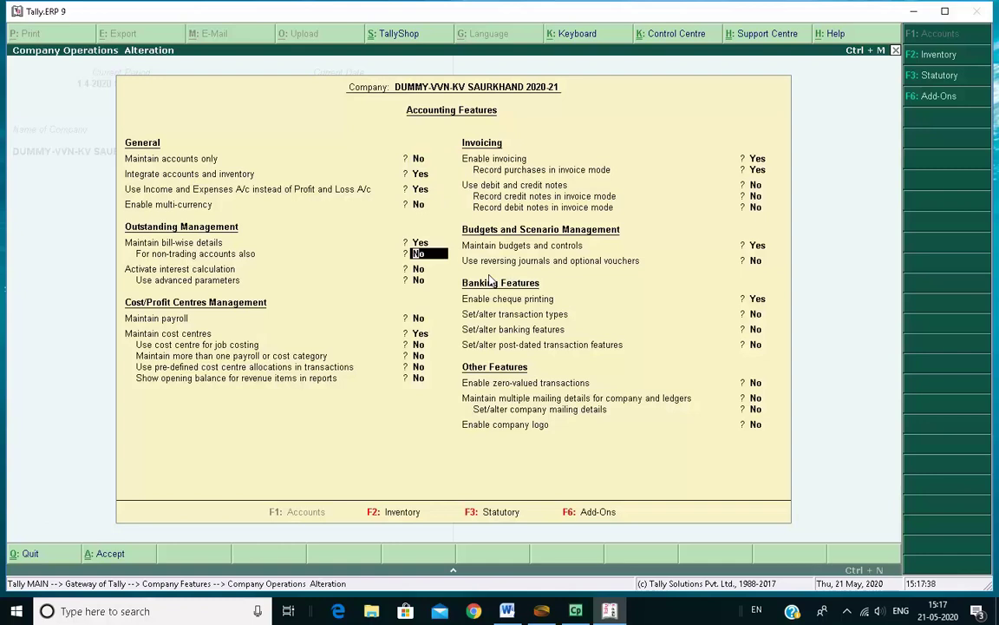
{"action": "key", "text": "y"}
{"action": "key", "text": "Up"}
{"action": "key", "text": "Up"}
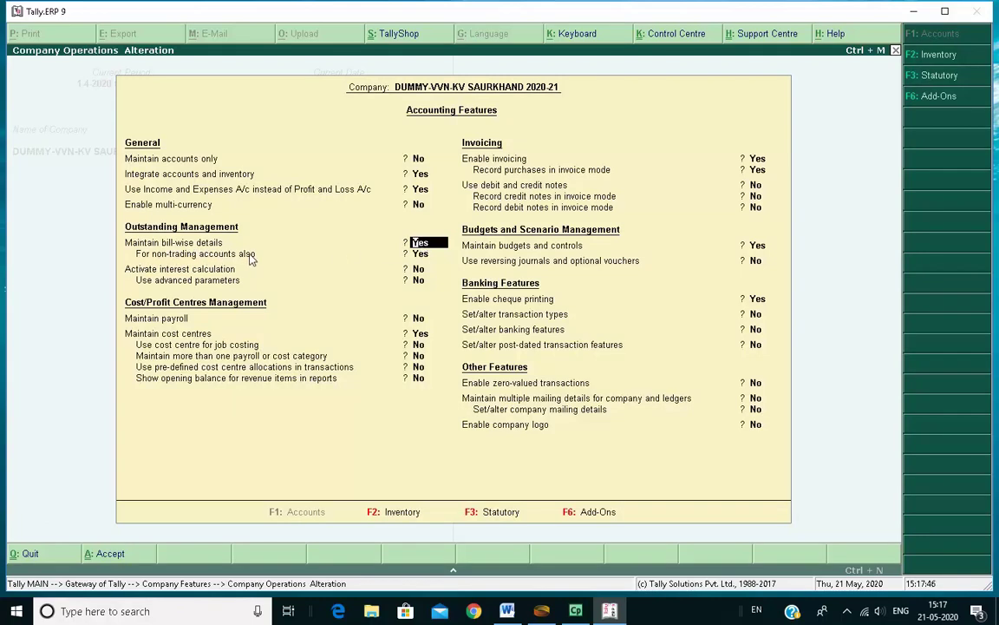
Keep all remaining accounting features as they are, accept the feature changes and return to the Gateway of Tally.
{"action": "key", "text": "Return"}
{"action": "key", "text": "Return"}
{"action": "key", "text": "Return"}
{"action": "key", "text": "Return"}
{"action": "key", "text": "Return"}
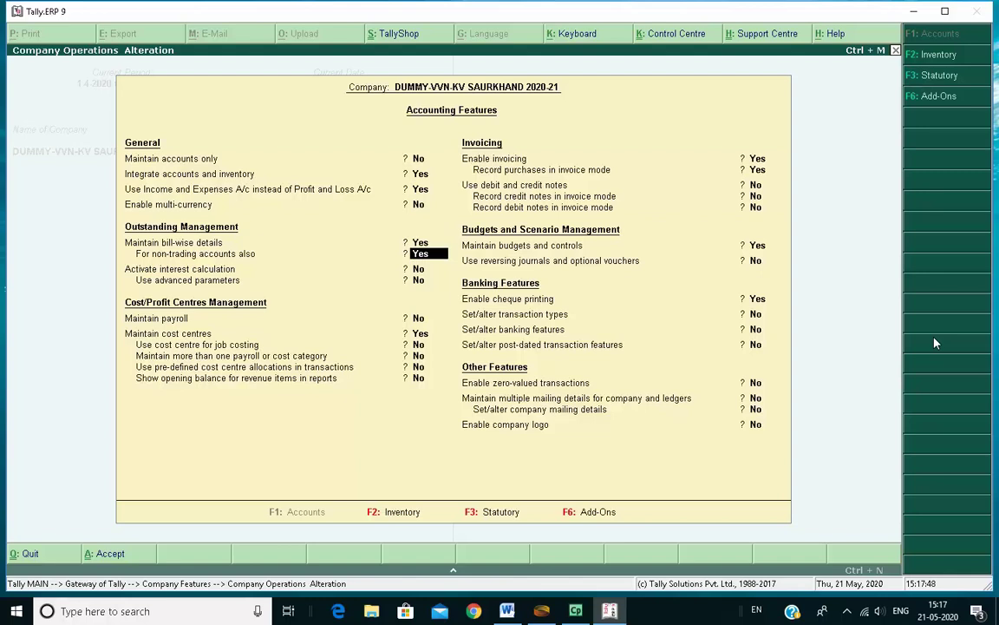
{"action": "key", "text": "Return"}
{"action": "key", "text": "Return"}
{"action": "key", "text": "Return"}
{"action": "key", "text": "Return"}
{"action": "key", "text": "Return"}
{"action": "key", "text": "Return"}
{"action": "key", "text": "Return"}
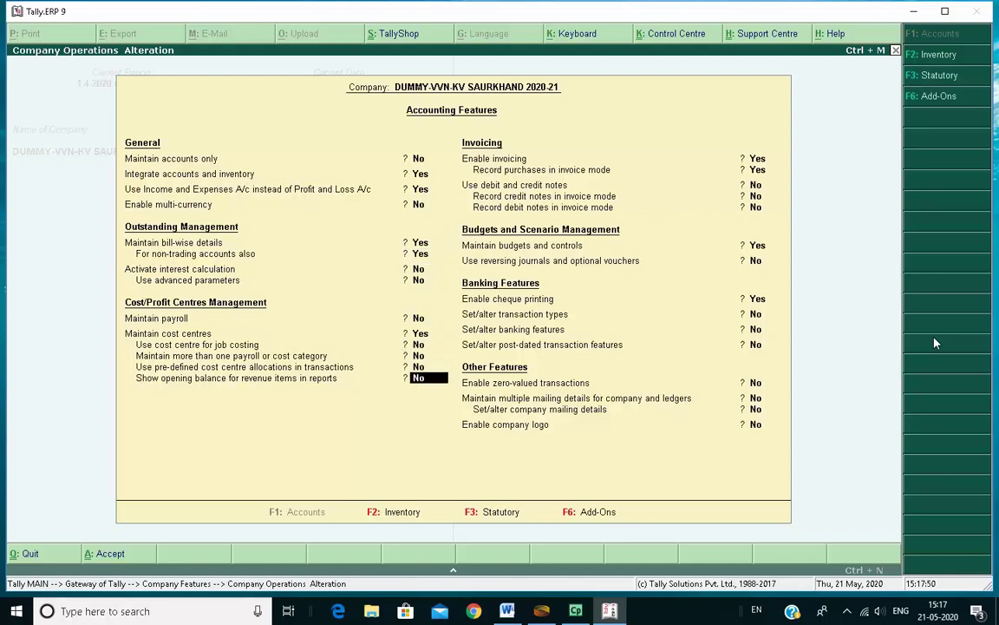
{"action": "key", "text": "Return"}
{"action": "key", "text": "Return"}
{"action": "key", "text": "Return"}
{"action": "key", "text": "Return"}
{"action": "key", "text": "Return"}
{"action": "key", "text": "Return"}
{"action": "key", "text": "Return"}
{"action": "key", "text": "Return"}
{"action": "key", "text": "Return"}
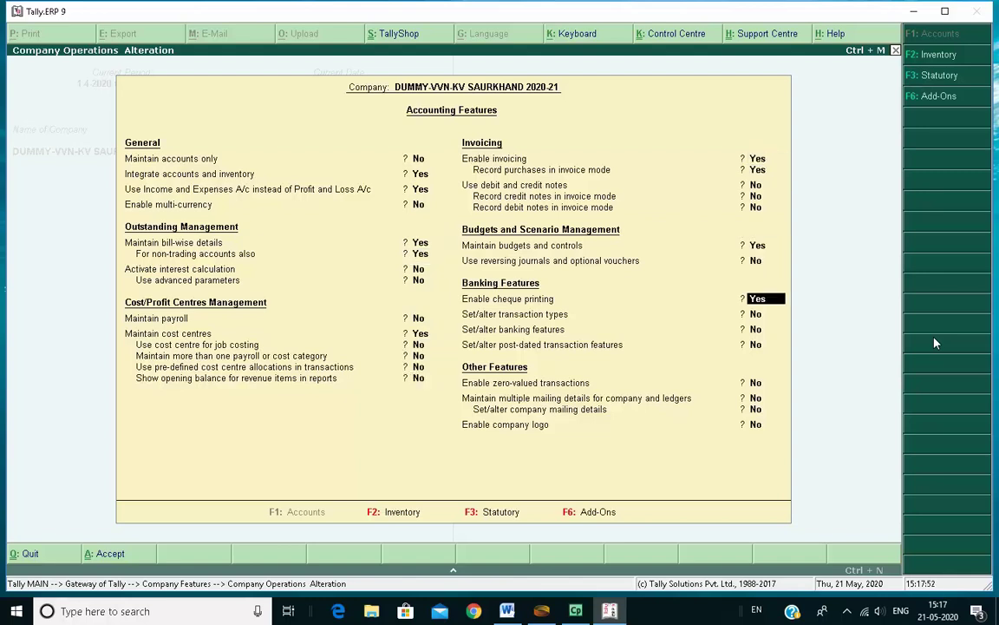
{"action": "key", "text": "Return"}
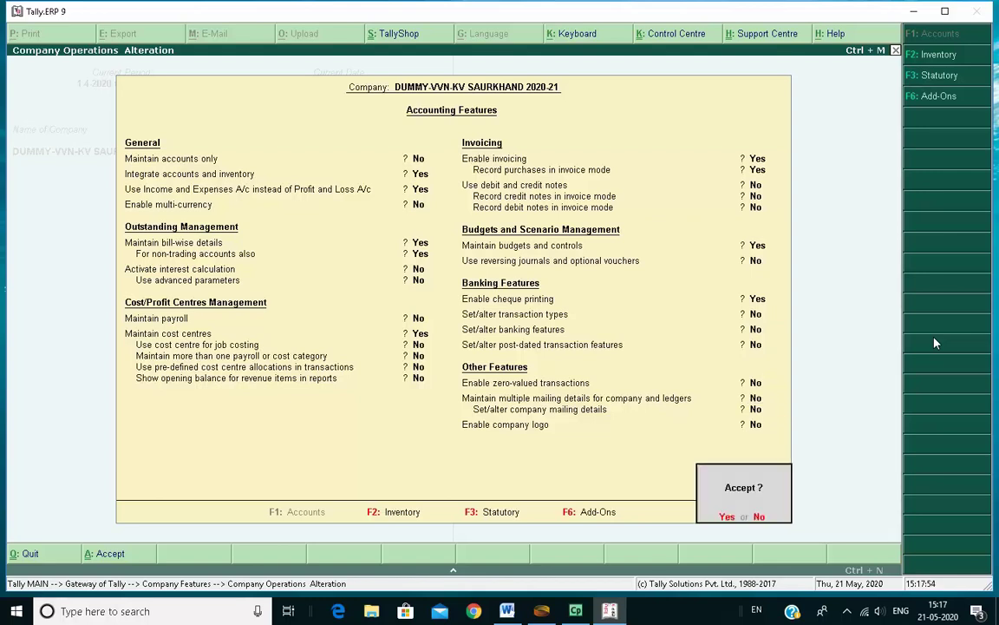
{"action": "key", "text": "Return"}
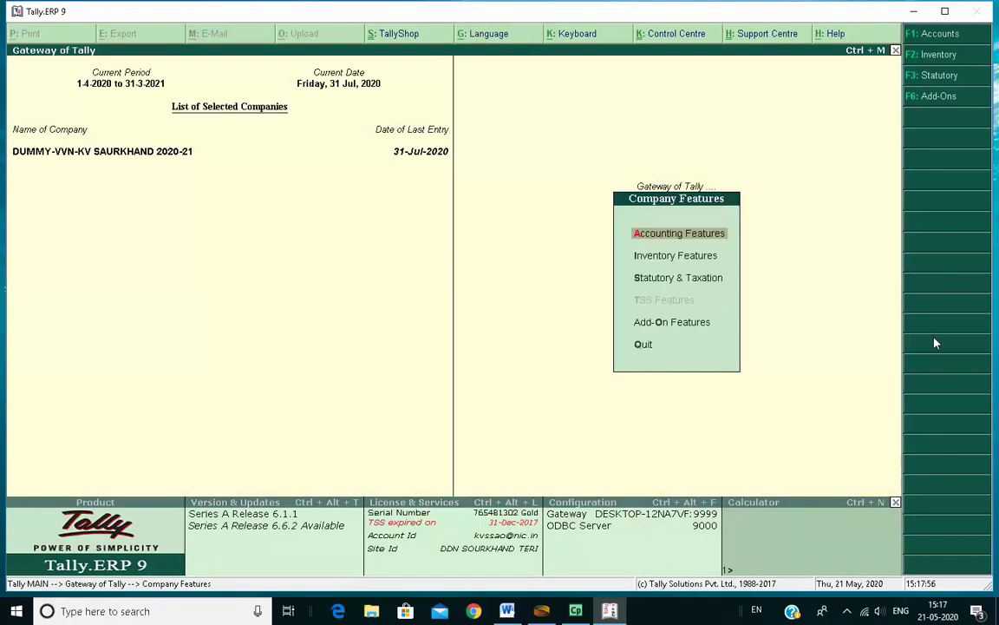
{"action": "key", "text": "Escape"}
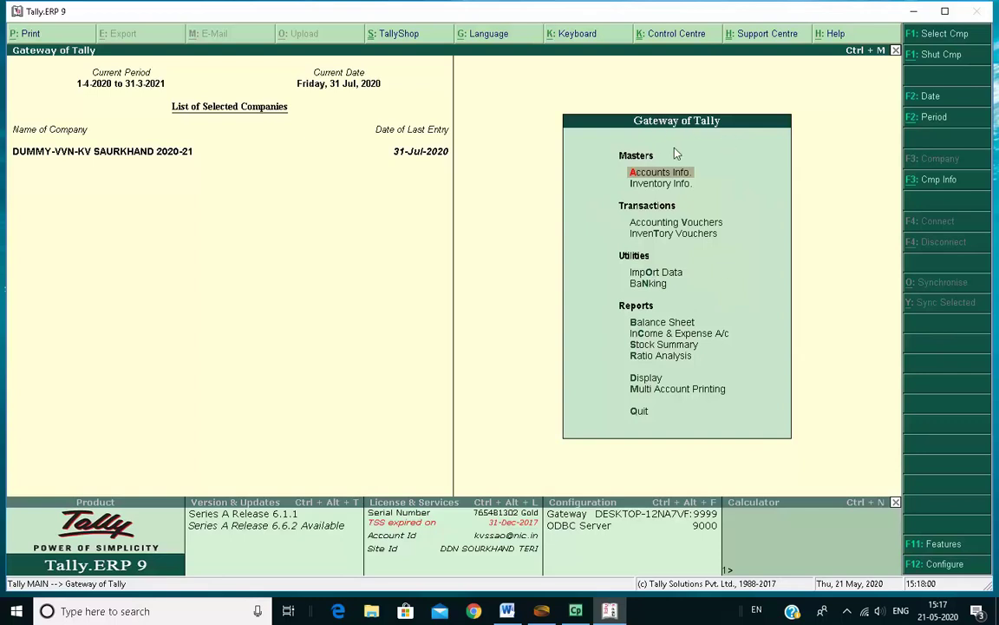
Open the Outstandings reports within the Statements of Accounts display.
{"action": "key", "text": "Up"}
{"action": "key", "text": "Up"}
{"action": "key", "text": "Up"}
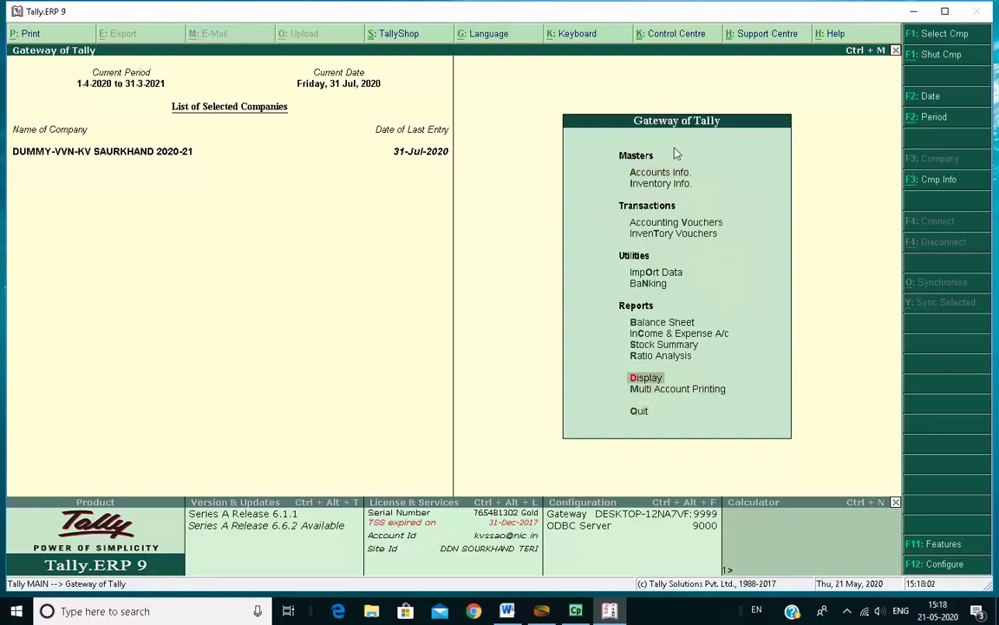
{"action": "key", "text": "Return"}
{"action": "key", "text": "Down"}
{"action": "key", "text": "Down"}
{"action": "key", "text": "Down"}
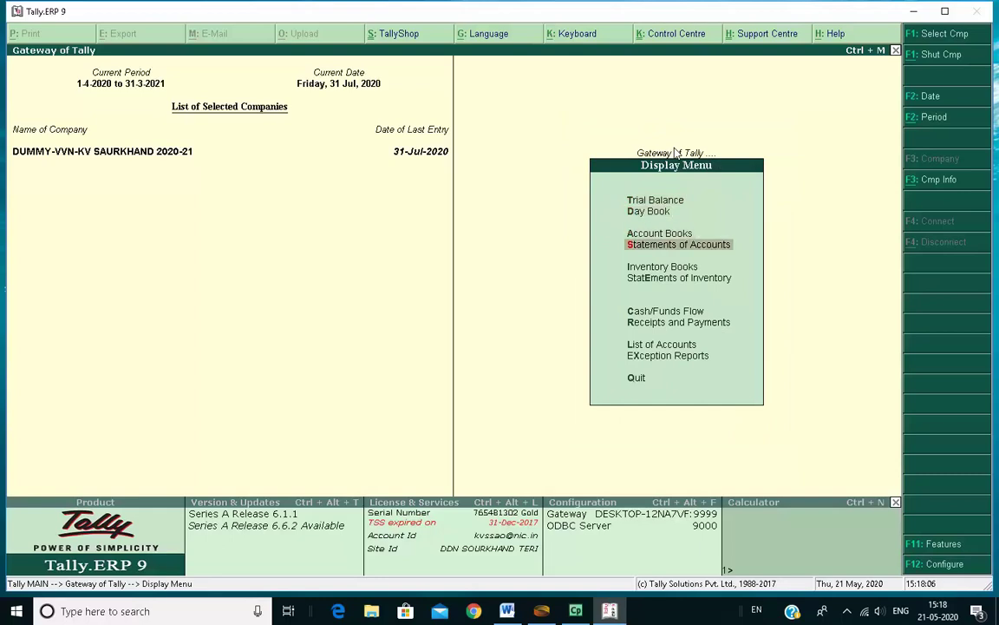
{"action": "key", "text": "Return"}
{"action": "key", "text": "Down"}
{"action": "key", "text": "Up"}
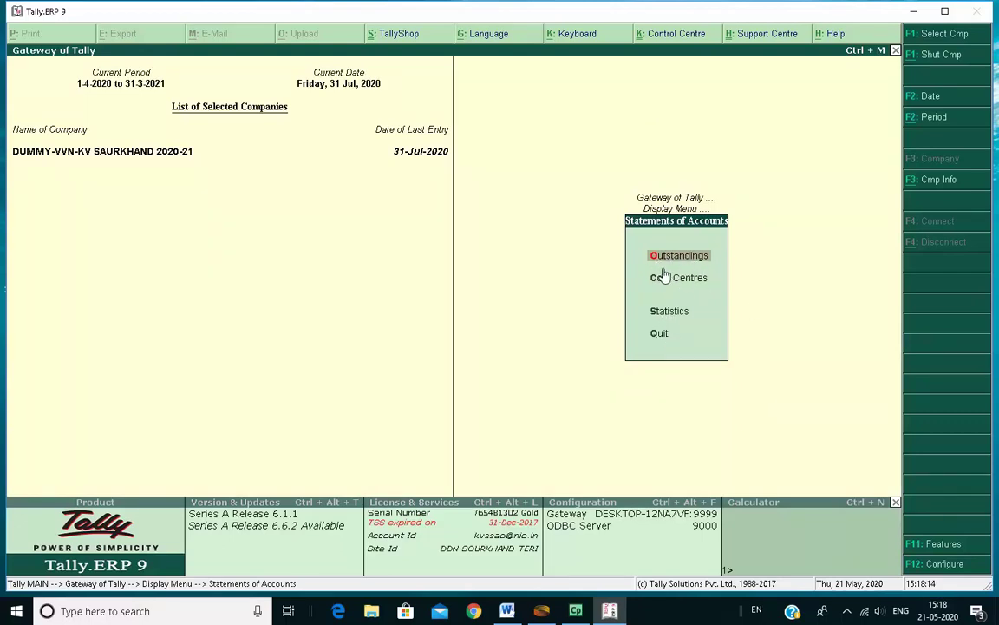
{"action": "key", "text": "Return"}
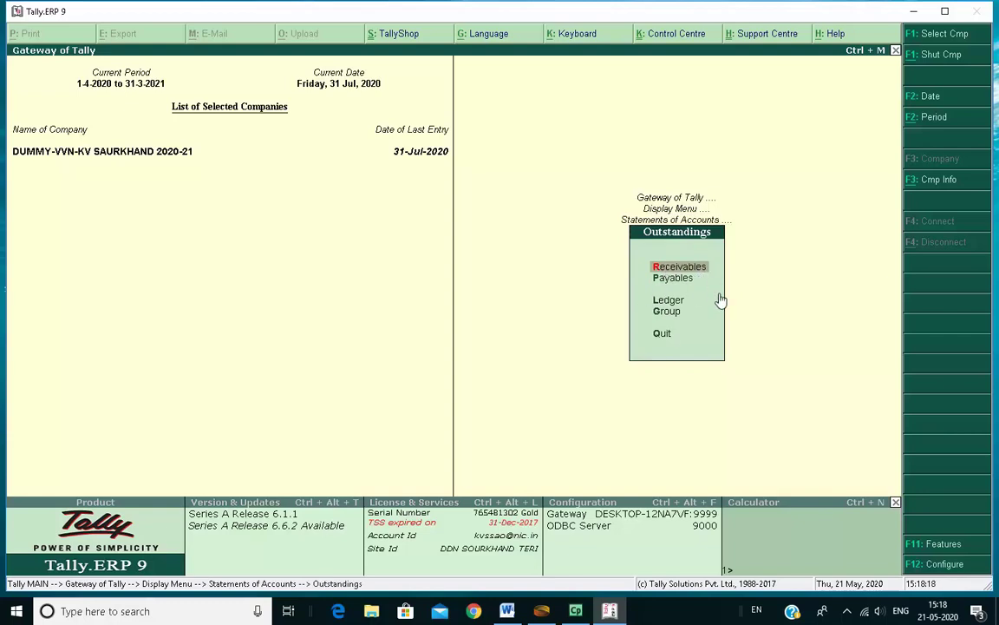
Display the outstanding Receivables report for the group All Items.
{"action": "key", "text": "Down"}
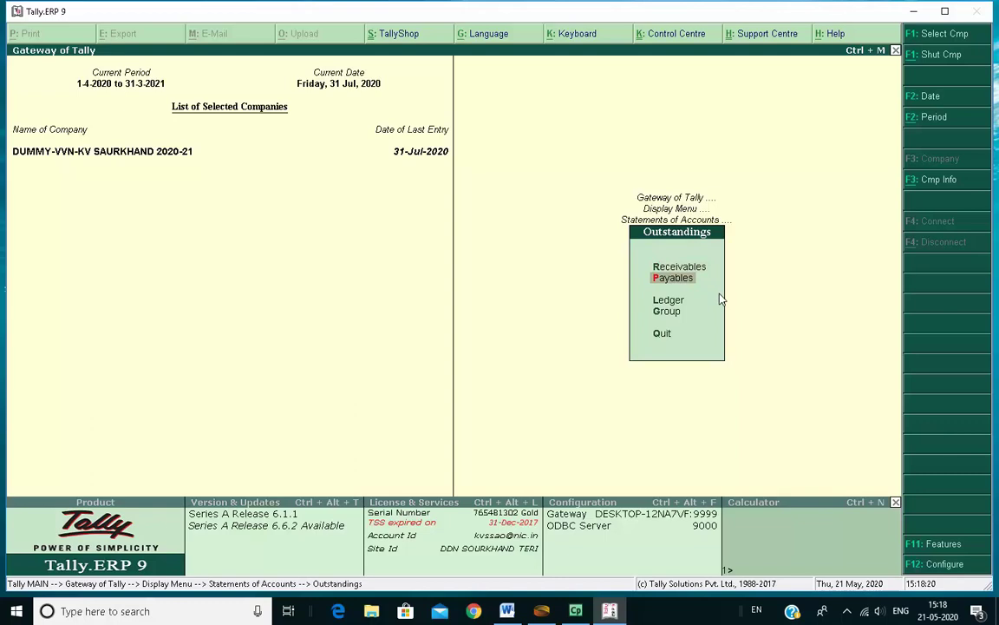
{"action": "key", "text": "Up"}
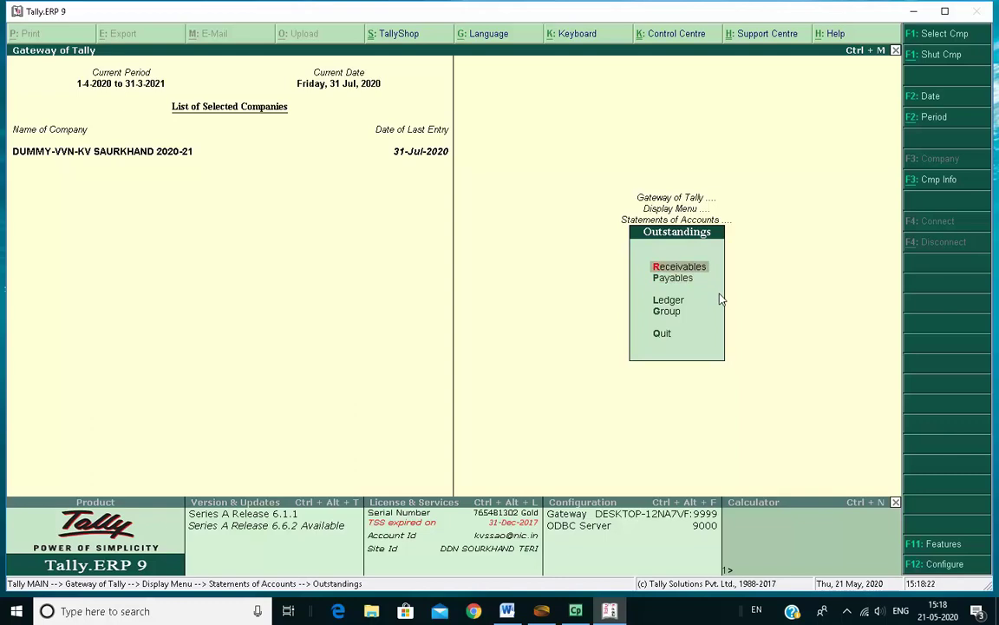
{"action": "key", "text": "Down"}
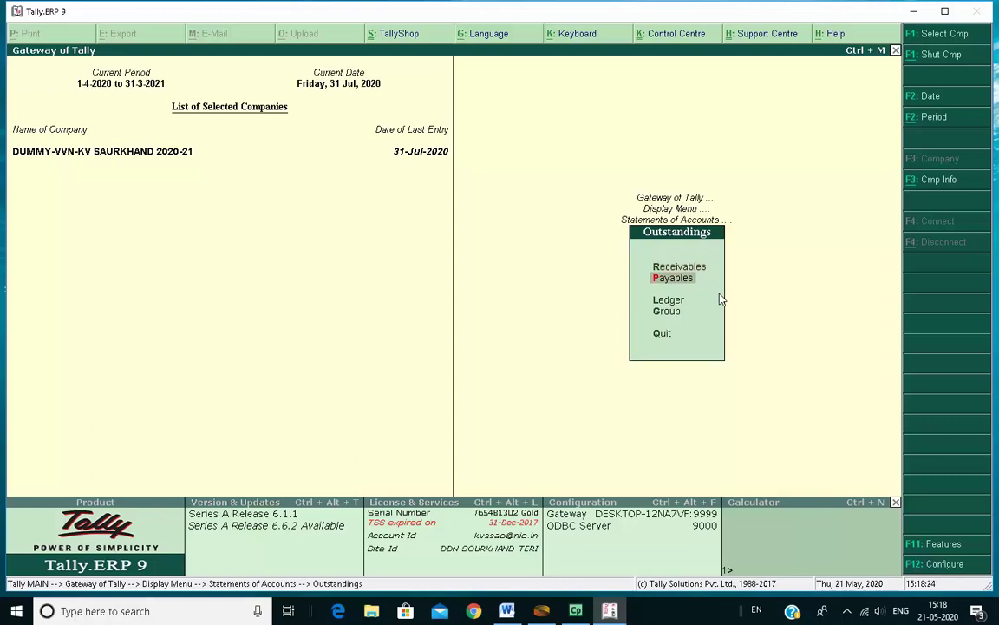
{"action": "key", "text": "Up"}
{"action": "key", "text": "Down"}
{"action": "key", "text": "Up"}
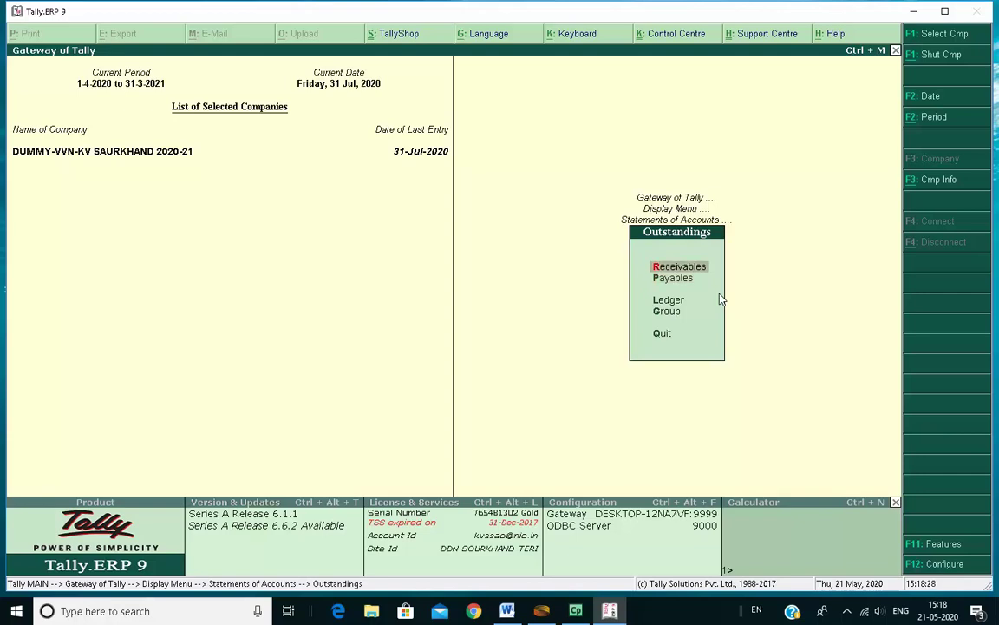
{"action": "key", "text": "Return"}
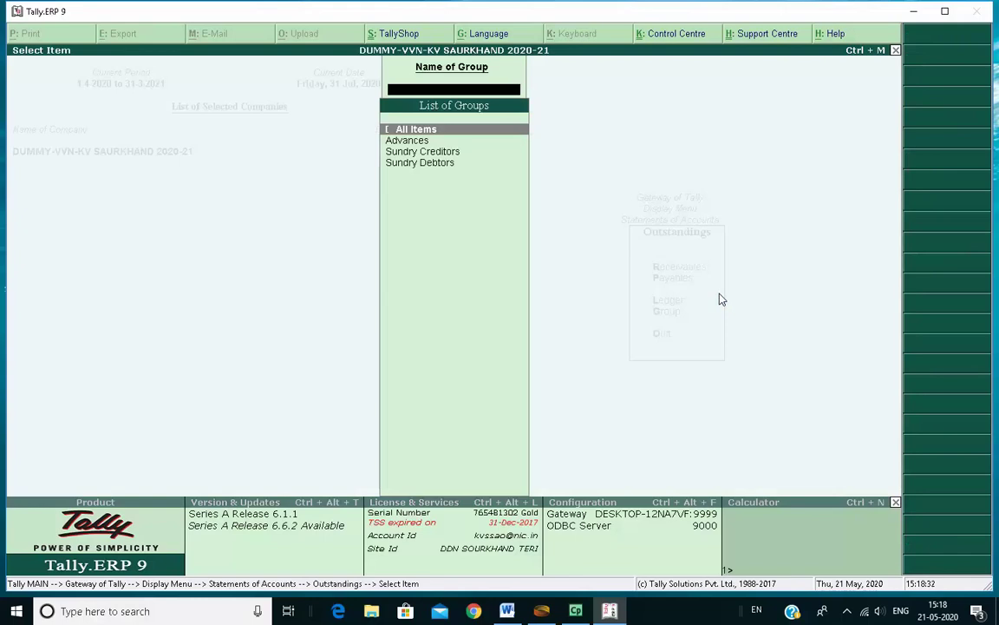
{"action": "key", "text": "Return"}
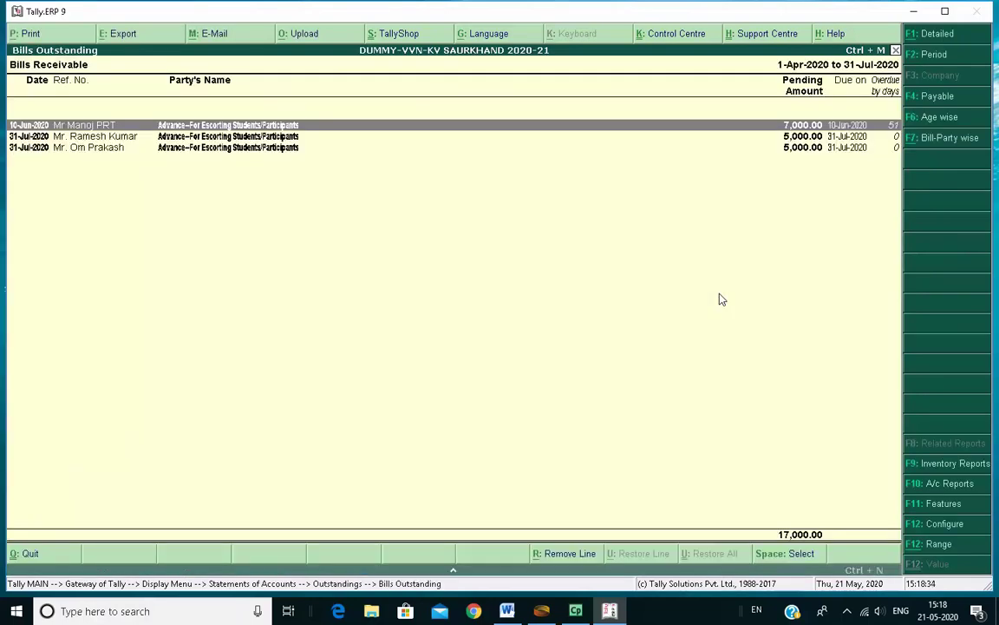
Look through the pending escorting advances in the Bills Receivable report, entry by entry.
{"action": "key", "text": "Down"}
{"action": "key", "text": "Down"}
{"action": "key", "text": "Up"}
{"action": "key", "text": "Up"}
{"action": "key", "text": "Down"}
{"action": "key", "text": "Down"}
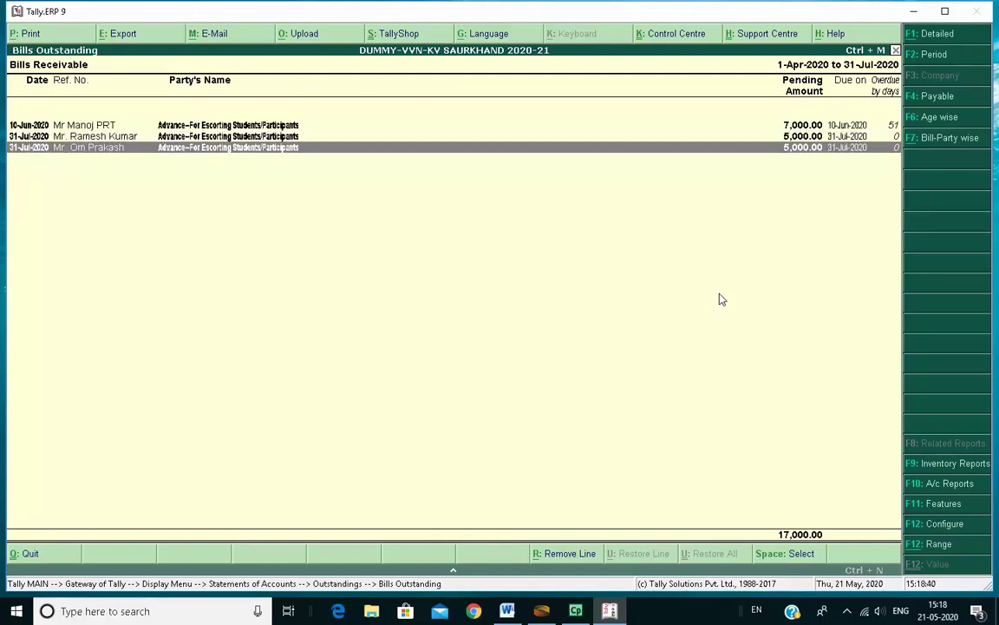
Review each person's pending amount and due date in the Bills Receivable report.
{"action": "key", "text": "Up"}
{"action": "key", "text": "Up"}
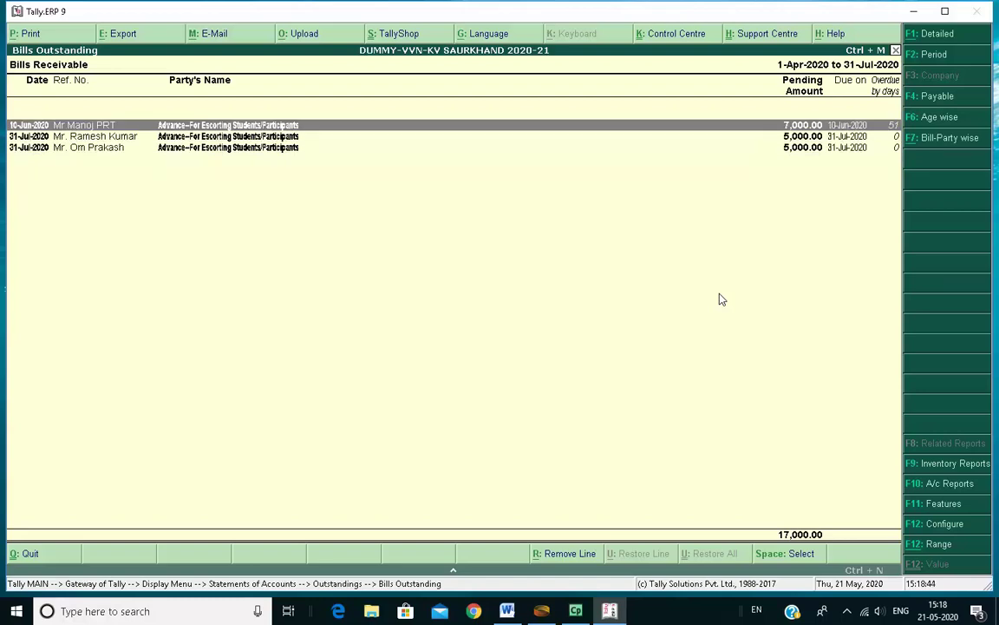
{"action": "key", "text": "Down"}
{"action": "key", "text": "Up"}
{"action": "key", "text": "Down"}
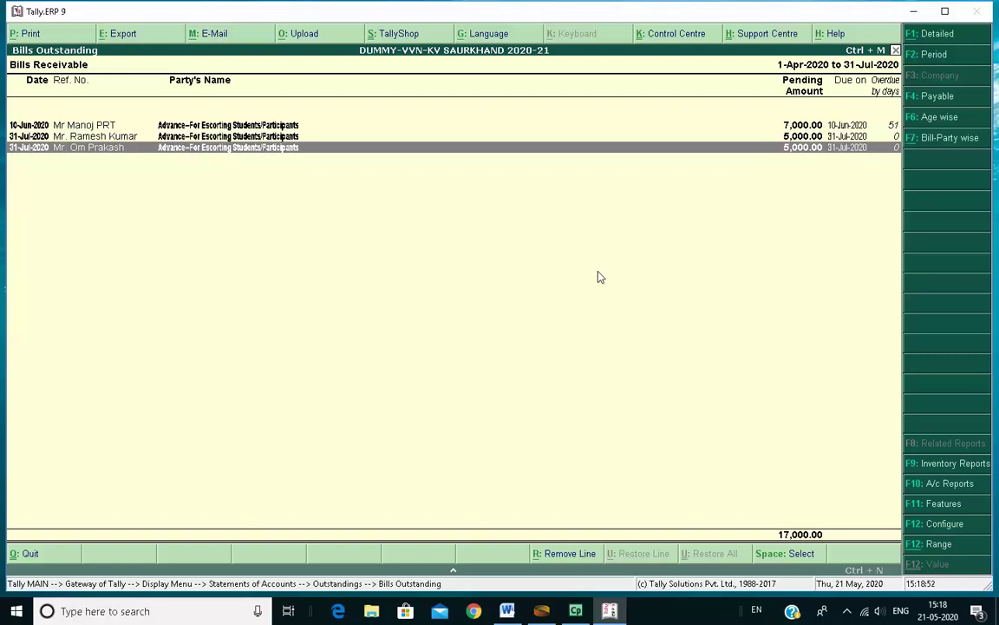
{"action": "key", "text": "Up"}
{"action": "key", "text": "Up"}
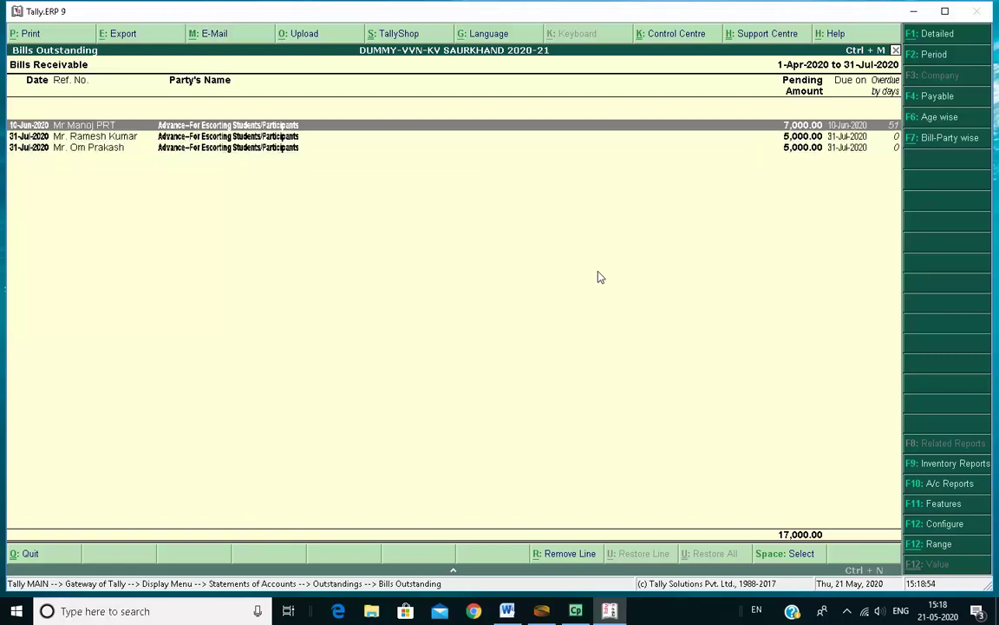
{"action": "key", "text": "Down"}
{"action": "key", "text": "Down"}
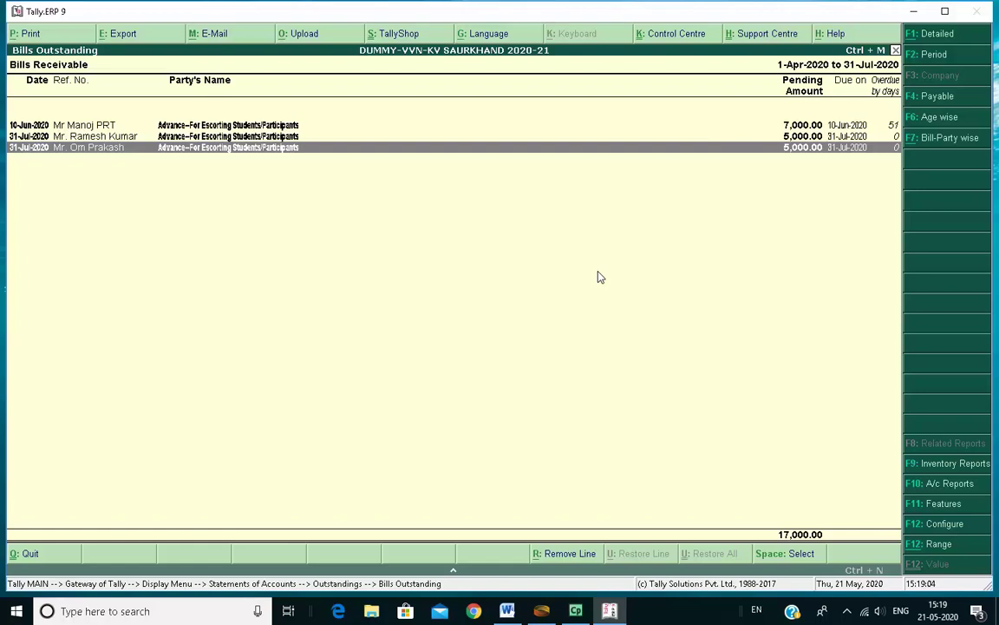
Expand the three escorting advances in the Bills Receivable report to show the payment entry beneath each one.
{"action": "key", "text": "Up"}
{"action": "key", "text": "Up"}
{"action": "key", "text": "Down"}
{"action": "key", "text": "shift+Return"}
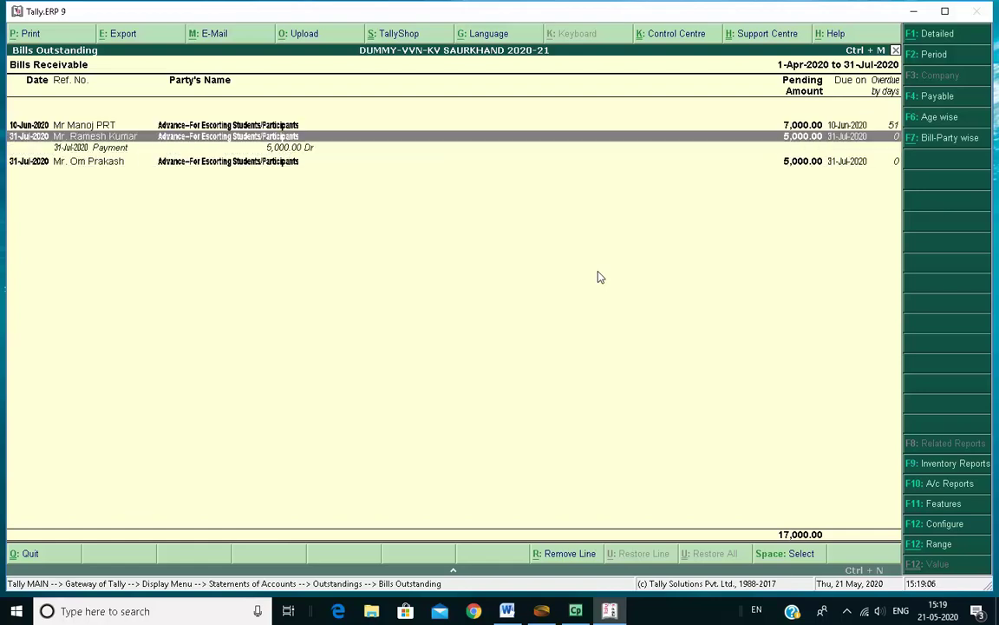
{"action": "key", "text": "Down"}
{"action": "key", "text": "Down"}
{"action": "key", "text": "Up"}
{"action": "key", "text": "Up"}
{"action": "key", "text": "Up"}
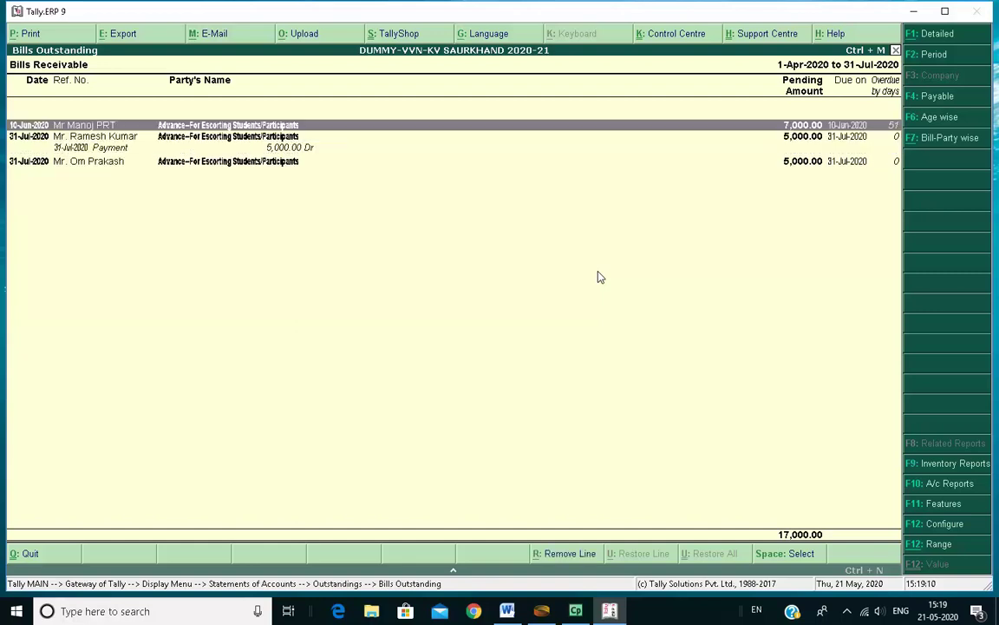
{"action": "key", "text": "shift+Return"}
{"action": "key", "text": "Down"}
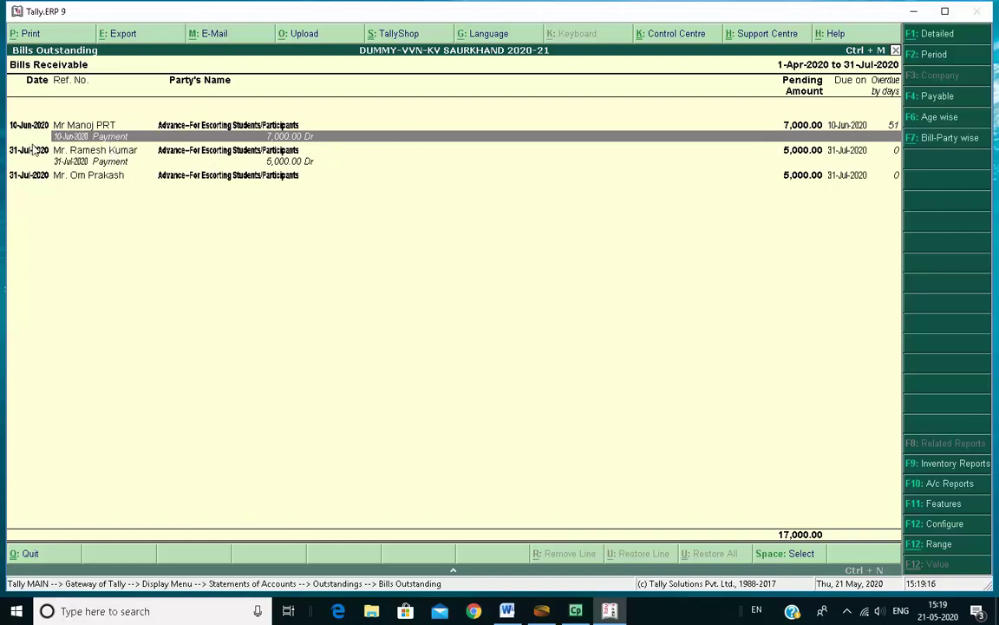
{"action": "key", "text": "Down"}
{"action": "key", "text": "Down"}
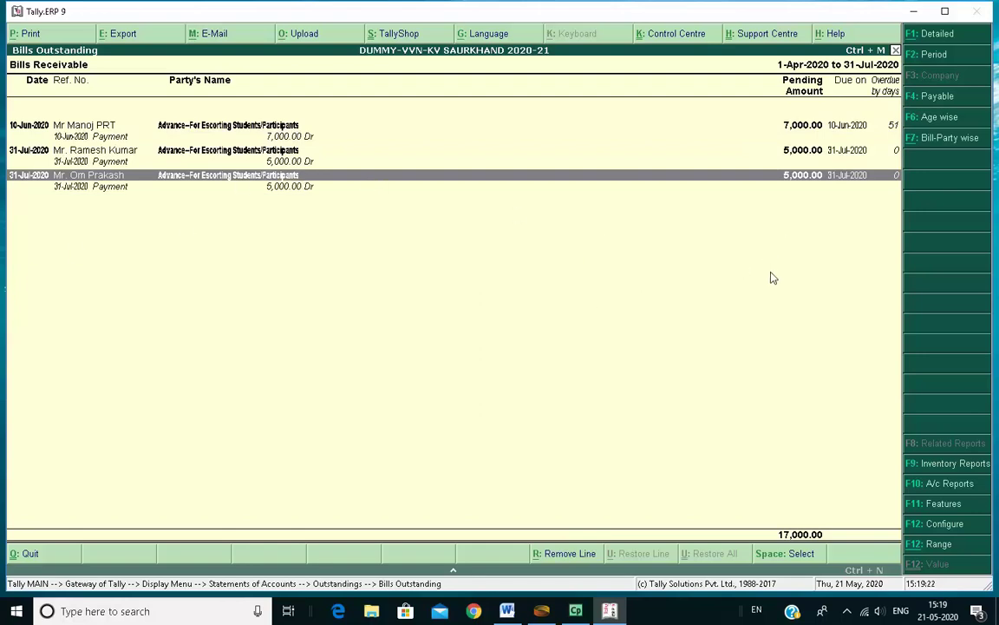
Close the Bills Receivable report and return to the Gateway of Tally.
{"action": "key", "text": "Escape"}
{"action": "key", "text": "Escape"}
{"action": "key", "text": "Escape"}
{"action": "key", "text": "Escape"}
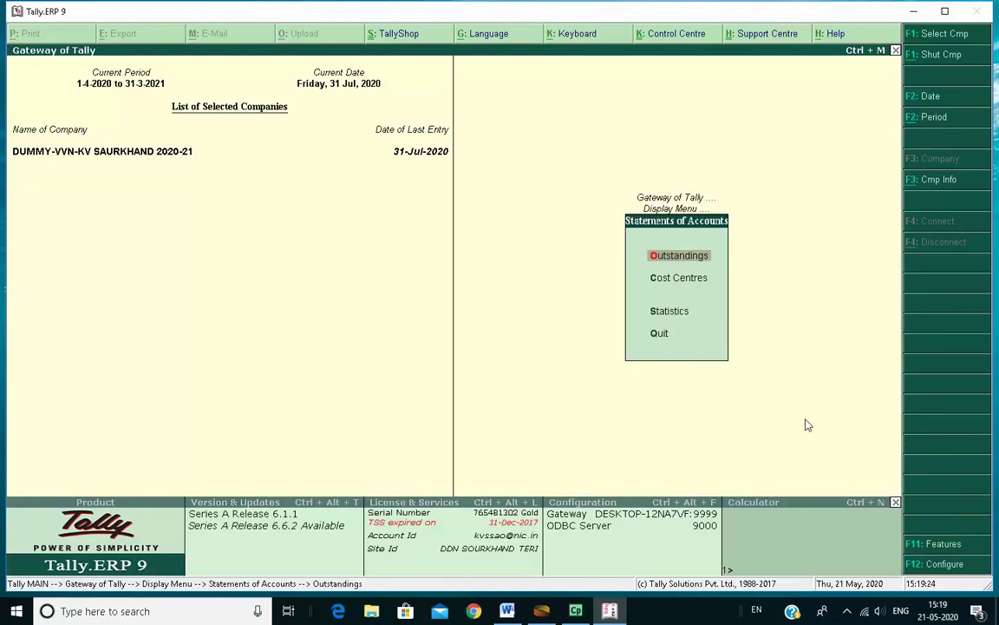
{"action": "key", "text": "Escape"}
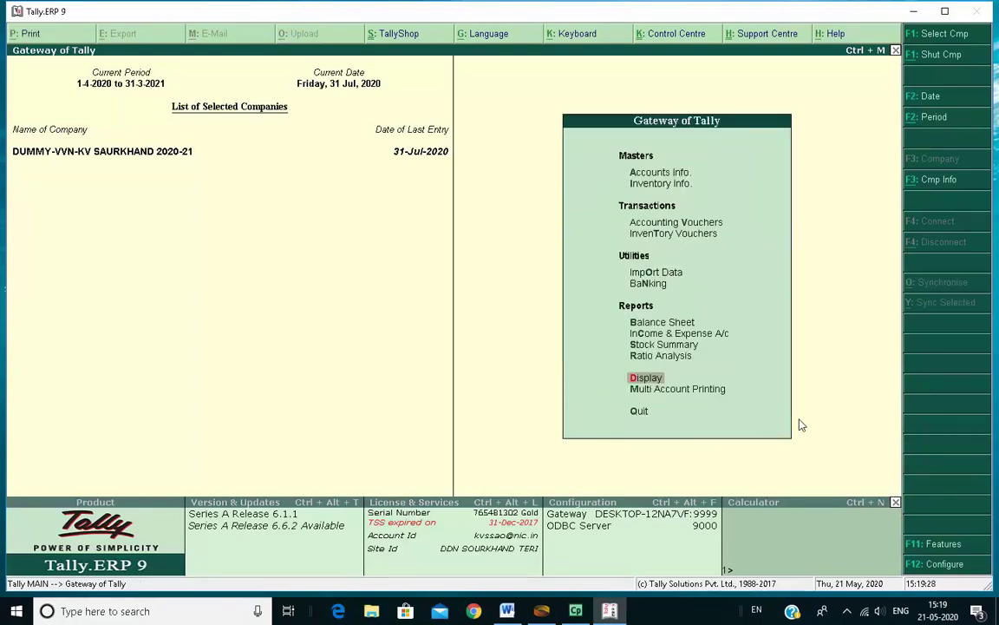
Start a new Payment voucher in Accounting Vouchers.
{"action": "key", "text": "Up"}
{"action": "key", "text": "Up"}
{"action": "key", "text": "Up"}
{"action": "key", "text": "Up"}
{"action": "key", "text": "Up"}
{"action": "key", "text": "Up"}
{"action": "key", "text": "Up"}
{"action": "key", "text": "Up"}
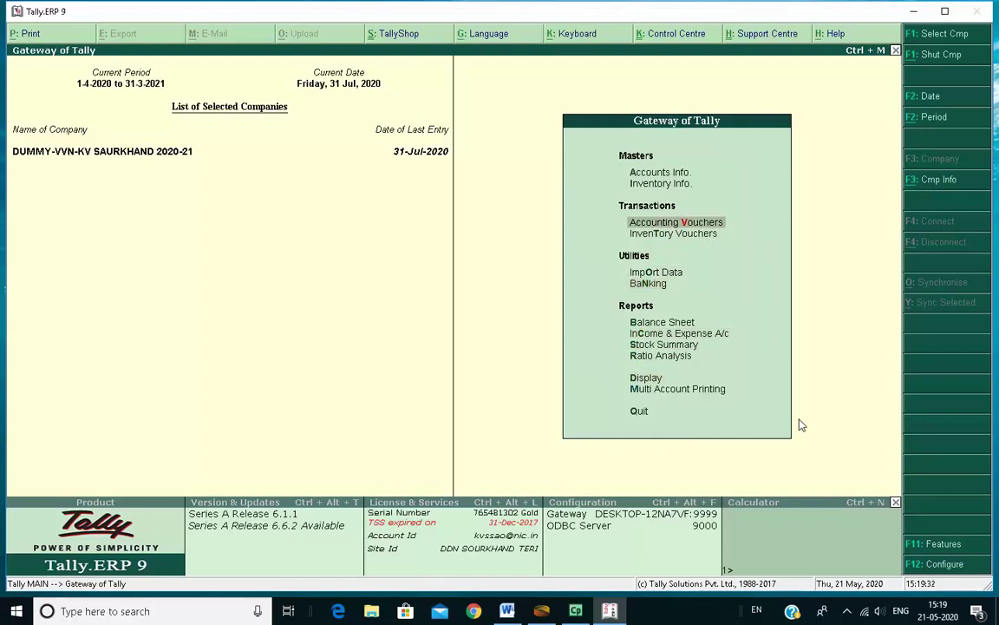
{"action": "key", "text": "Return"}
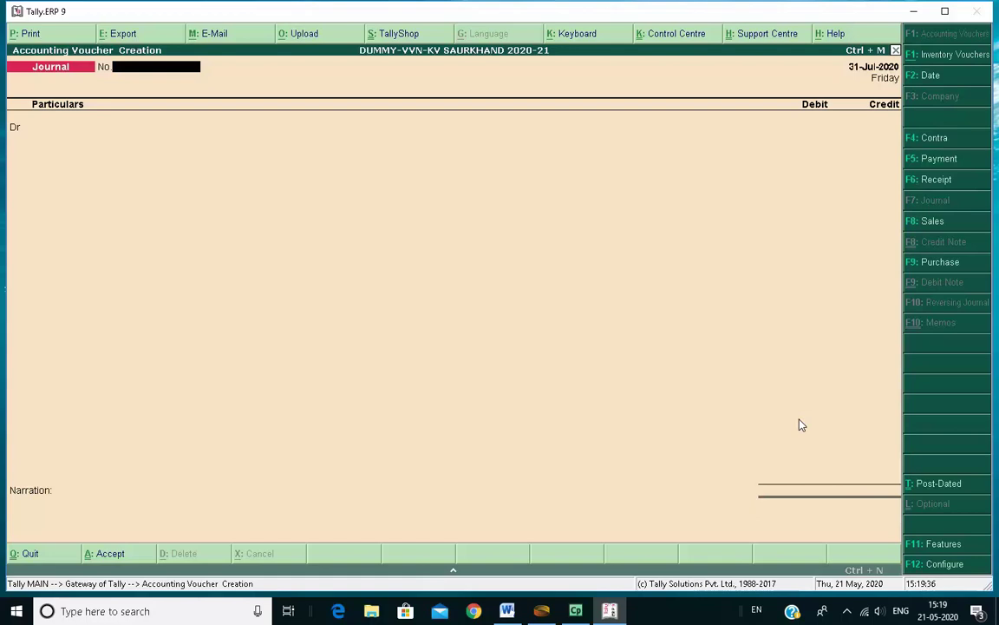
{"action": "key", "text": "F5"}
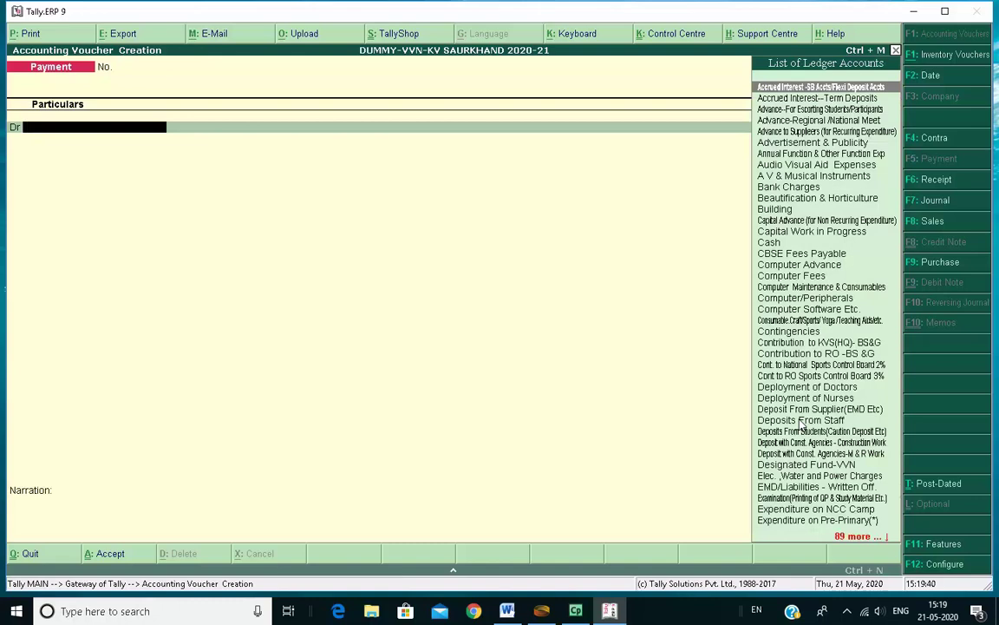
Debit the Other Advance ledger with 1,000 in the payment voucher.
{"action": "type", "text": "Other"}
{"action": "key", "text": "Down"}
{"action": "key", "text": "Down"}
{"action": "key", "text": "Up"}
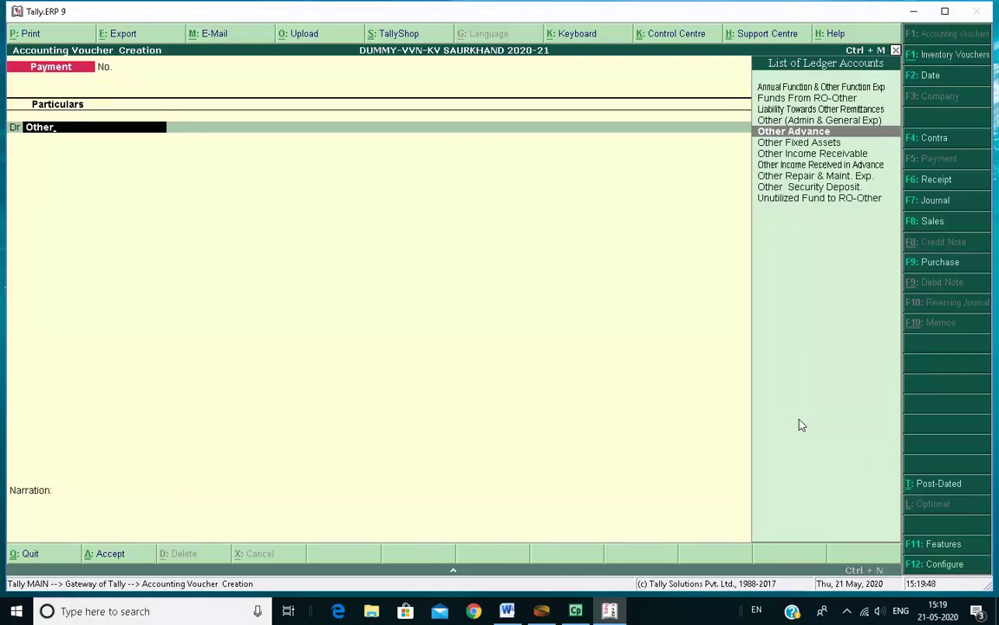
{"action": "key", "text": "Return"}
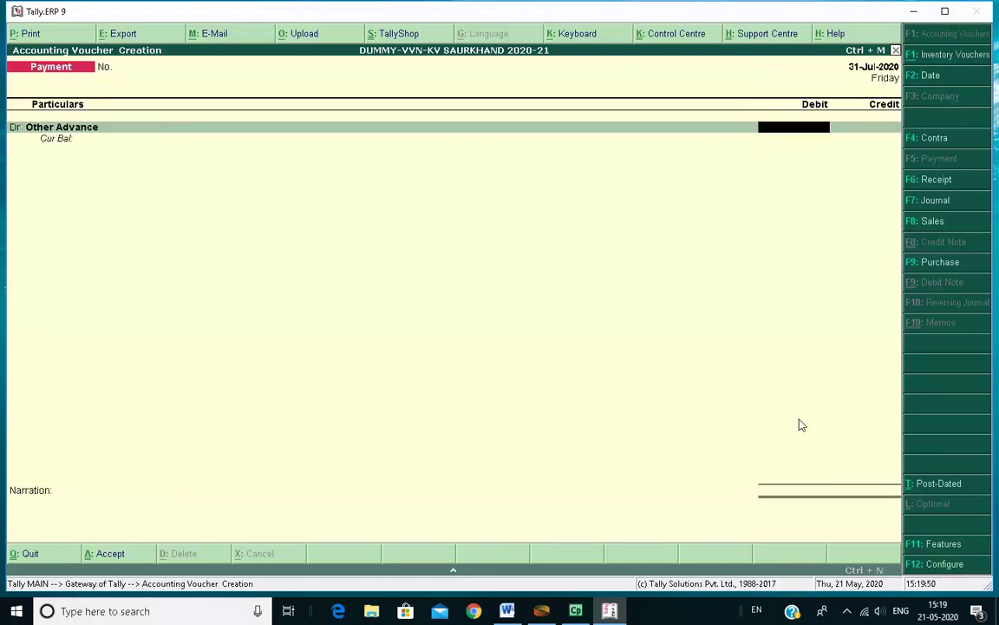
{"action": "type", "text": "500"}
{"action": "key", "text": "BackSpace"}
{"action": "key", "text": "BackSpace"}
{"action": "key", "text": "BackSpace"}
{"action": "type", "text": "1000"}
{"action": "key", "text": "Return"}
Allocate the 1,000 debit bill-wise as an Advance reference under the recipient's name, accepting the default due date and amount.
{"action": "key", "text": "Up"}
{"action": "key", "text": "Up"}
{"action": "key", "text": "Up"}
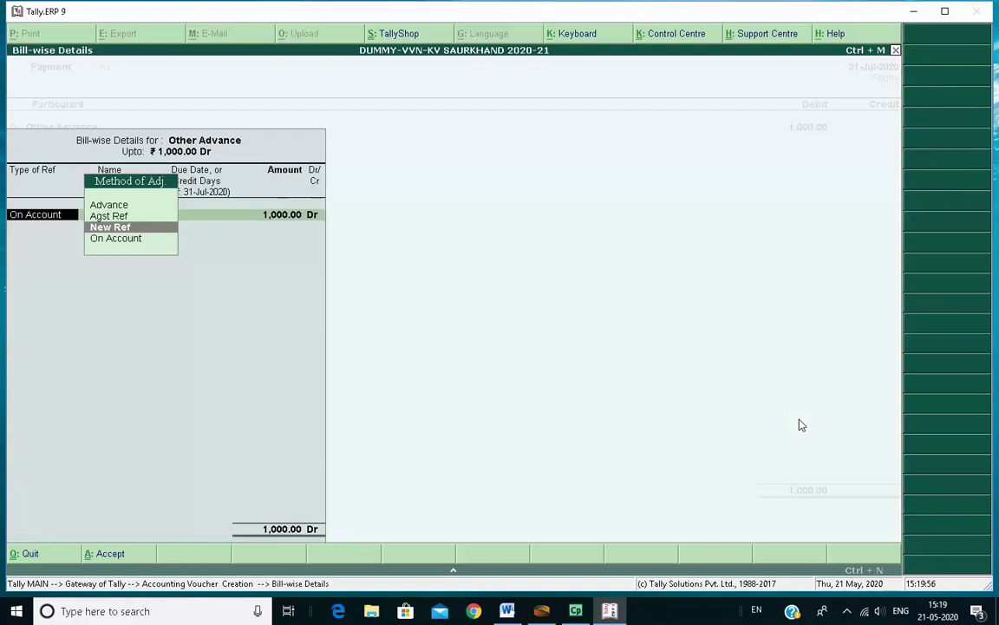
{"action": "key", "text": "Return"}
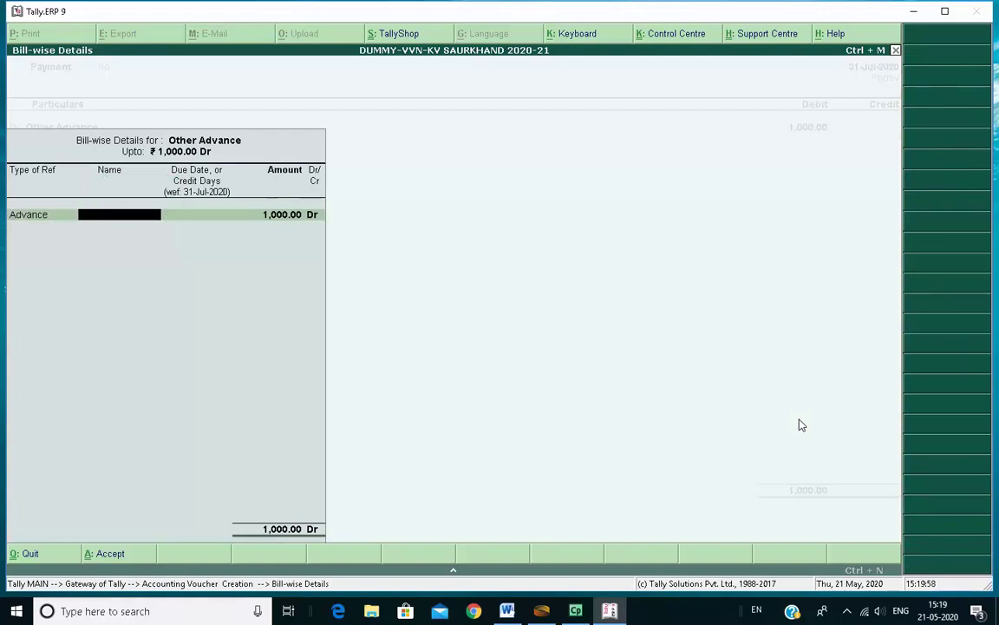
{"action": "type", "text": "Mr. Rajkumar"}
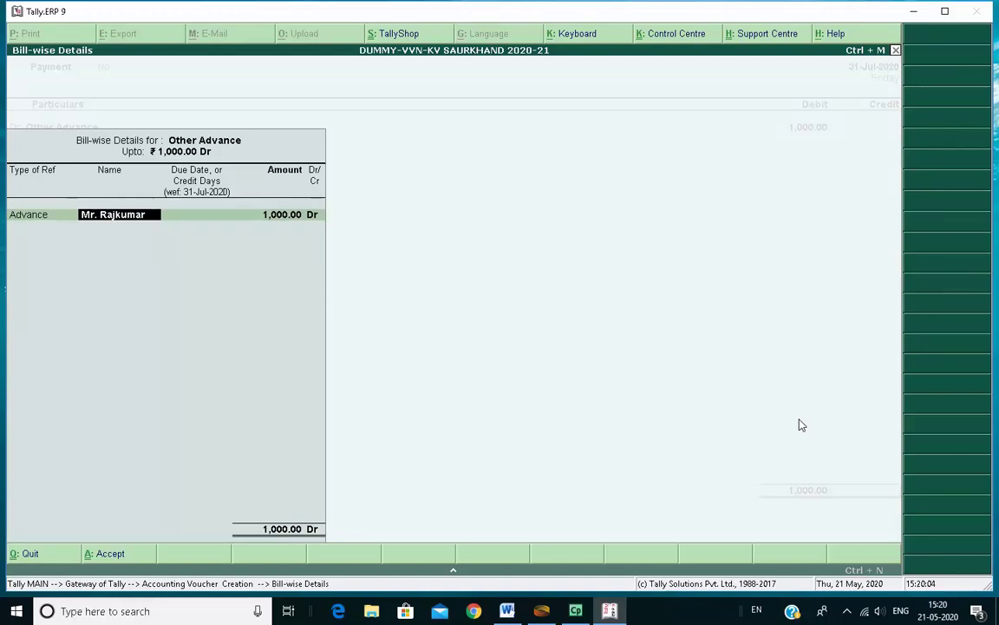
{"action": "key", "text": "Return"}
{"action": "key", "text": "Return"}
{"action": "key", "text": "Return"}
{"action": "key", "text": "Return"}
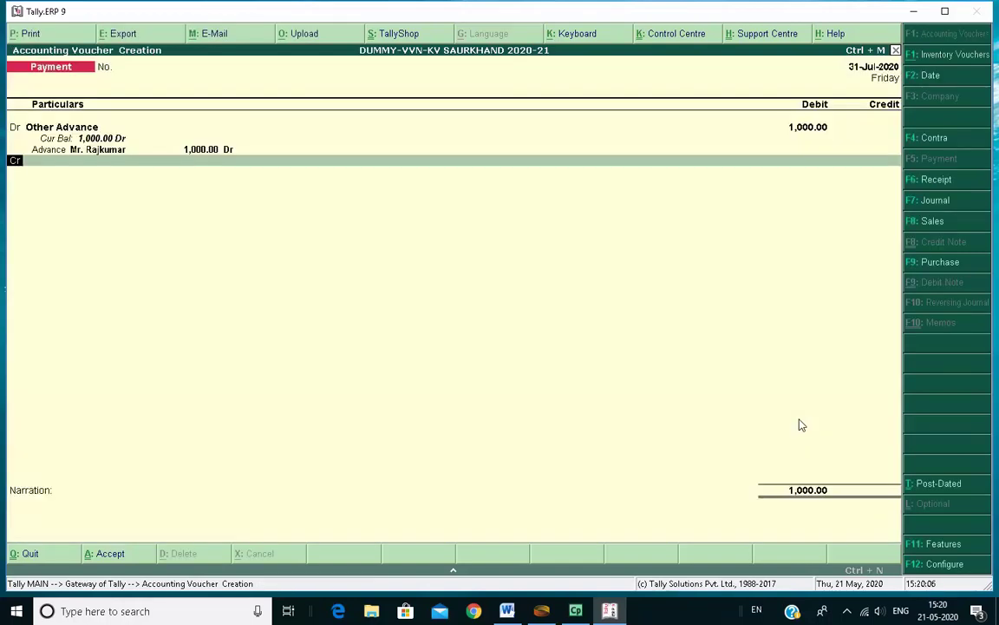
Credit Union Bank of India with 1,000 using the default cheque allocation, save the voucher and return to the Gateway of Tally.
{"action": "type", "text": "Union"}
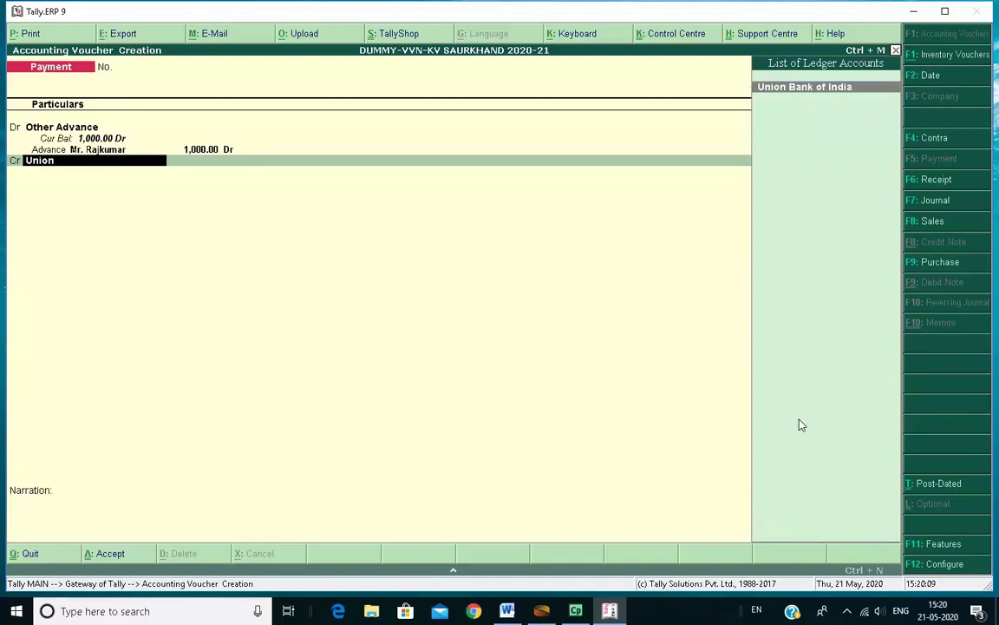
{"action": "key", "text": "Return"}
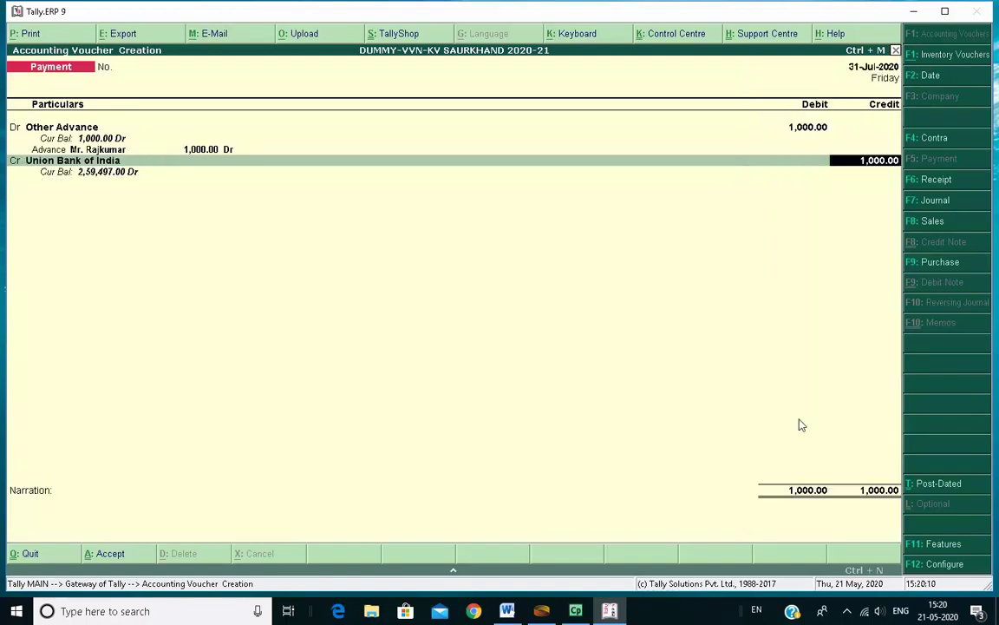
{"action": "key", "text": "Return"}
{"action": "key", "text": "Return"}
{"action": "key", "text": "Return"}
{"action": "key", "text": "Return"}
{"action": "key", "text": "Return"}
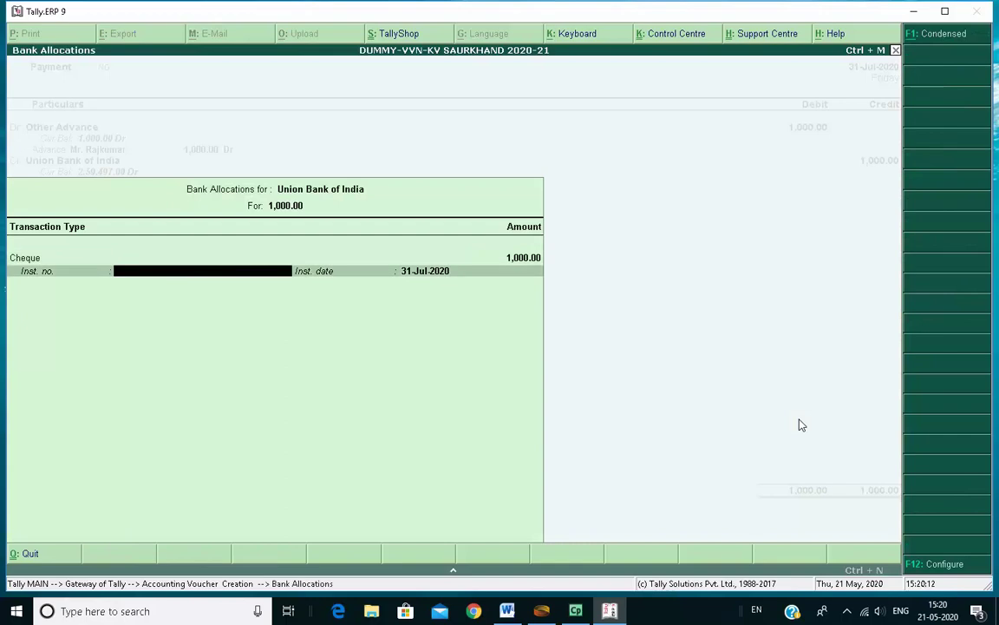
{"action": "key", "text": "Return"}
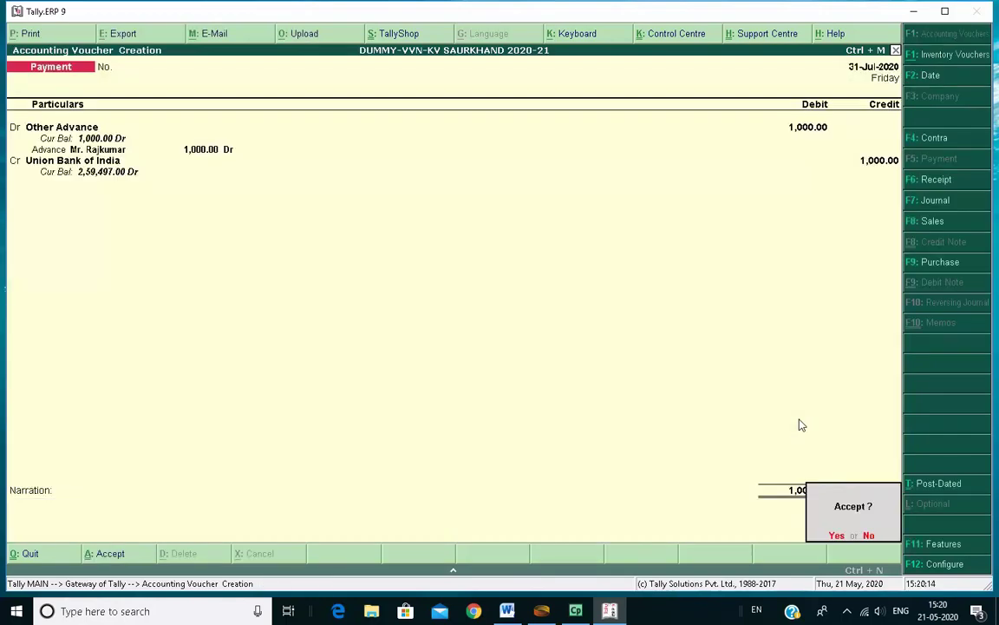
{"action": "key", "text": "Return"}
{"action": "key", "text": "Escape"}
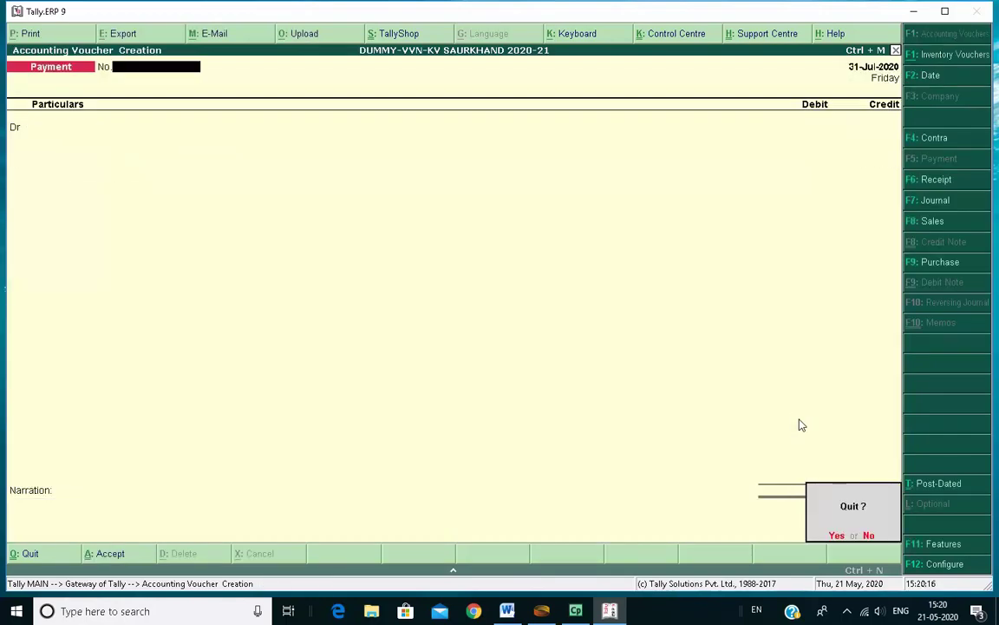
{"action": "key", "text": "Return"}
{"action": "key", "text": "Escape"}
{"action": "key", "text": "Escape"}
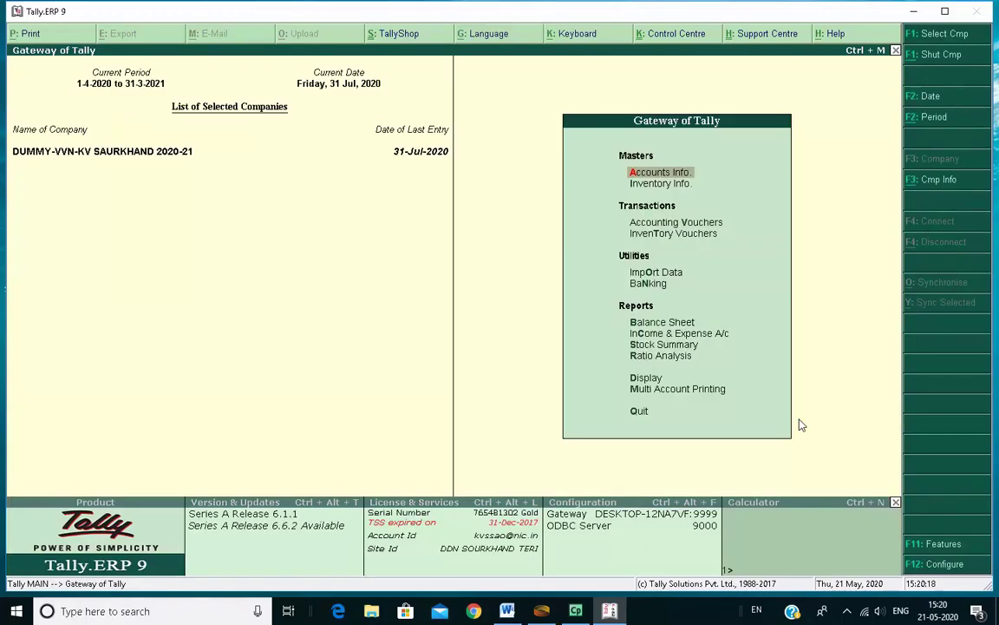
Display the group-wise Outstandings report for All Items from the Statements of Accounts.
{"action": "key", "text": "Up"}
{"action": "key", "text": "Up"}
{"action": "key", "text": "Up"}
{"action": "key", "text": "Return"}
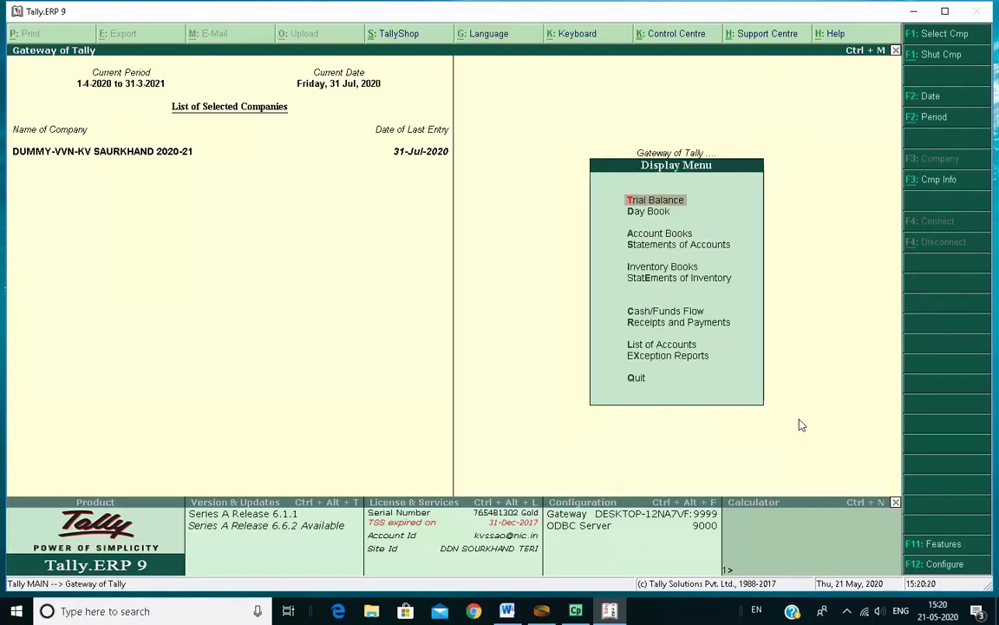
{"action": "key", "text": "Down"}
{"action": "key", "text": "Down"}
{"action": "key", "text": "Down"}
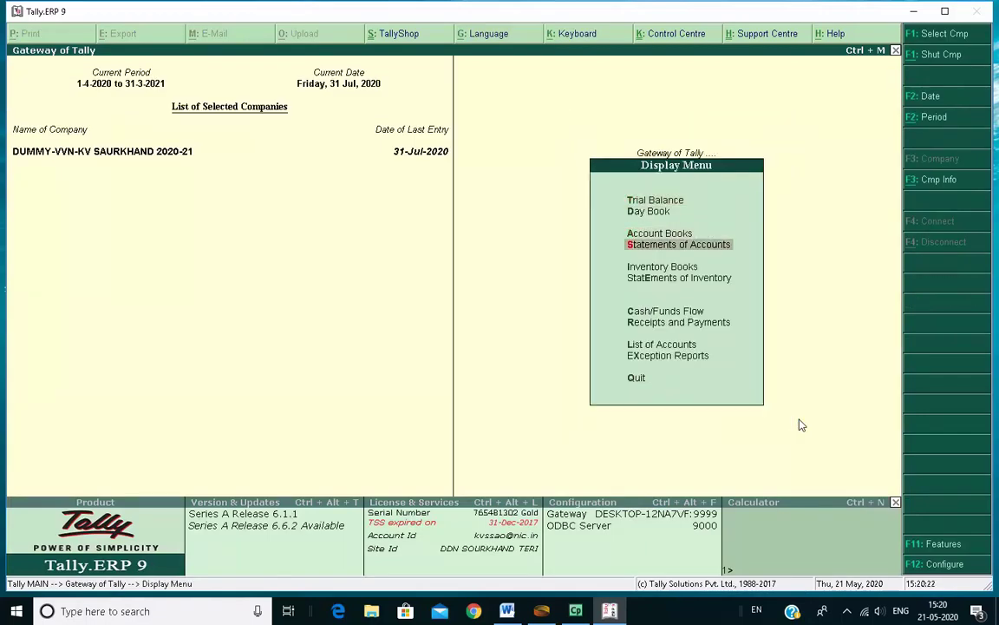
{"action": "key", "text": "Return"}
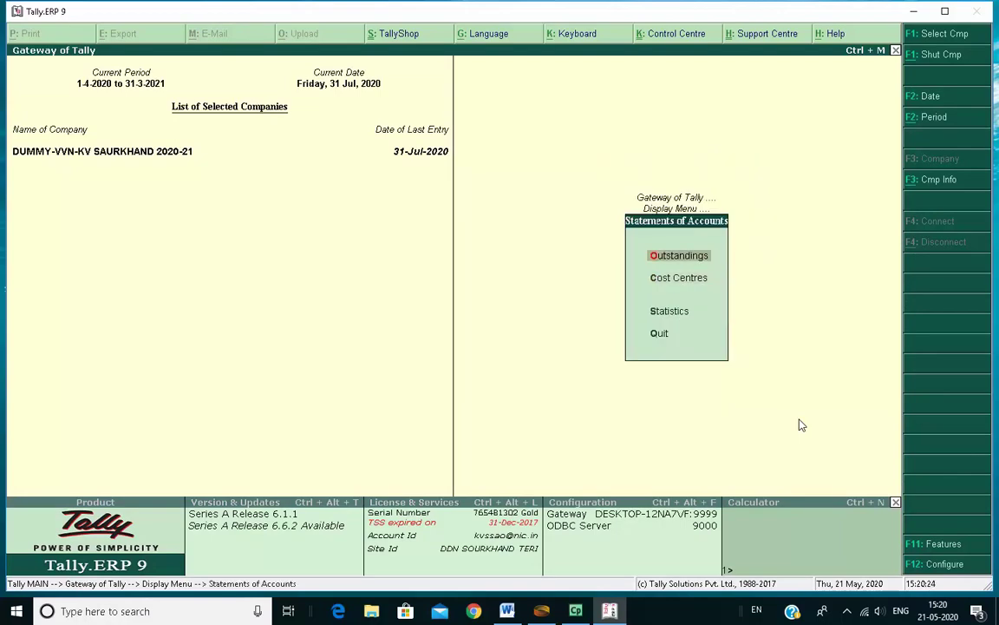
{"action": "key", "text": "Return"}
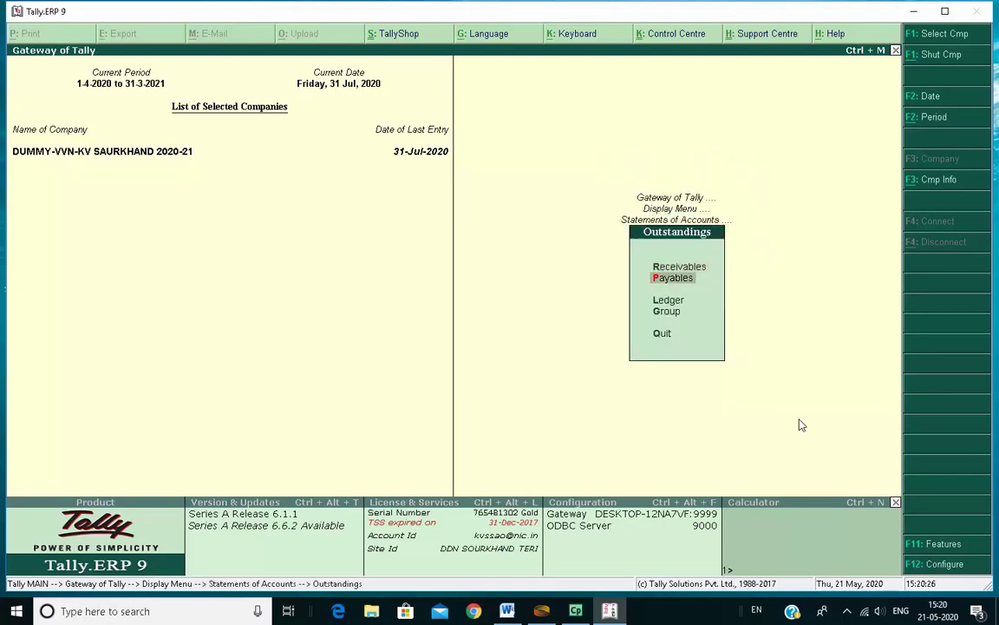
{"action": "key", "text": "g"}
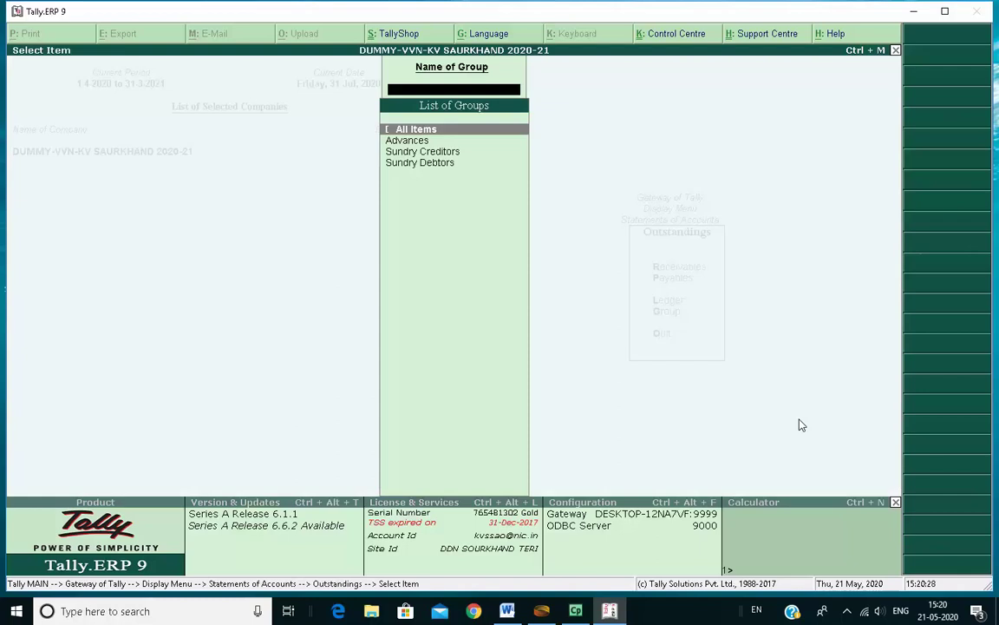
{"action": "key", "text": "Return"}
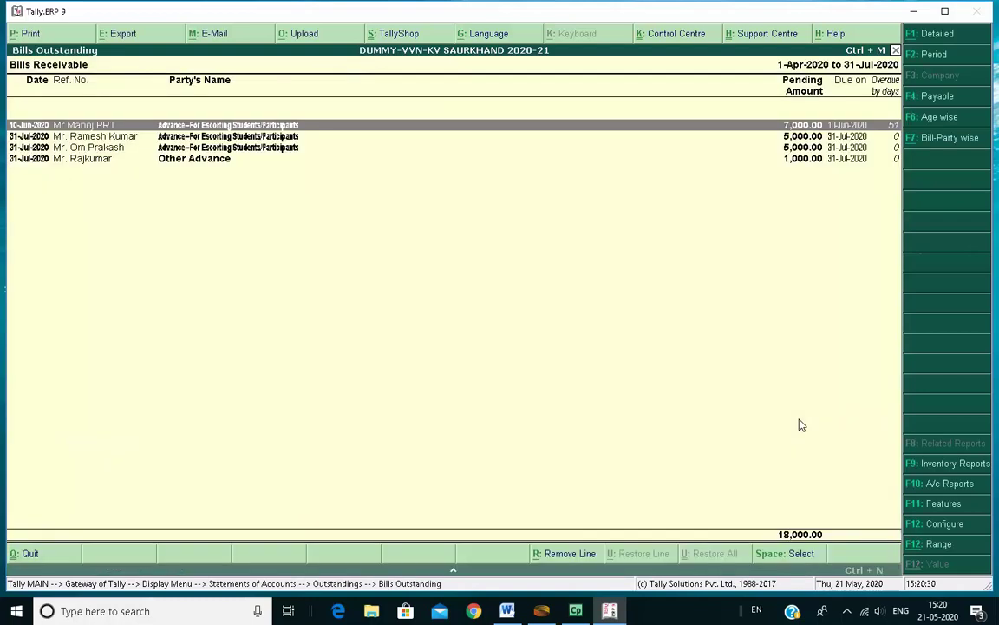
Look through the pending advances in the report, including the Other Advance entry.
{"action": "key", "text": "Down"}
{"action": "key", "text": "Down"}
{"action": "key", "text": "Up"}
{"action": "key", "text": "Up"}
{"action": "key", "text": "Down"}
{"action": "key", "text": "Up"}
{"action": "key", "text": "Down"}
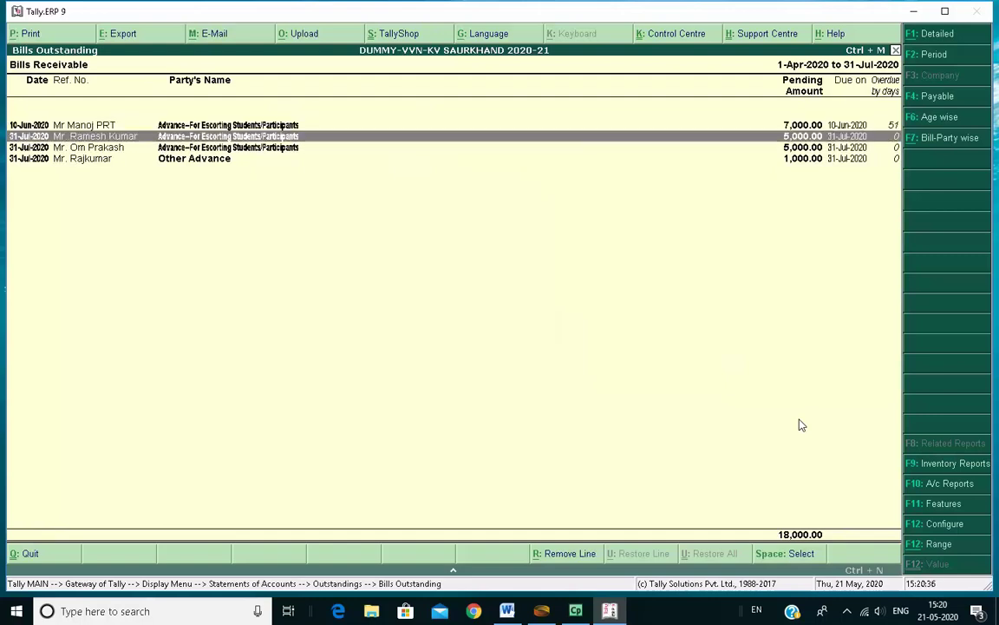
{"action": "key", "text": "Down"}
{"action": "key", "text": "Down"}
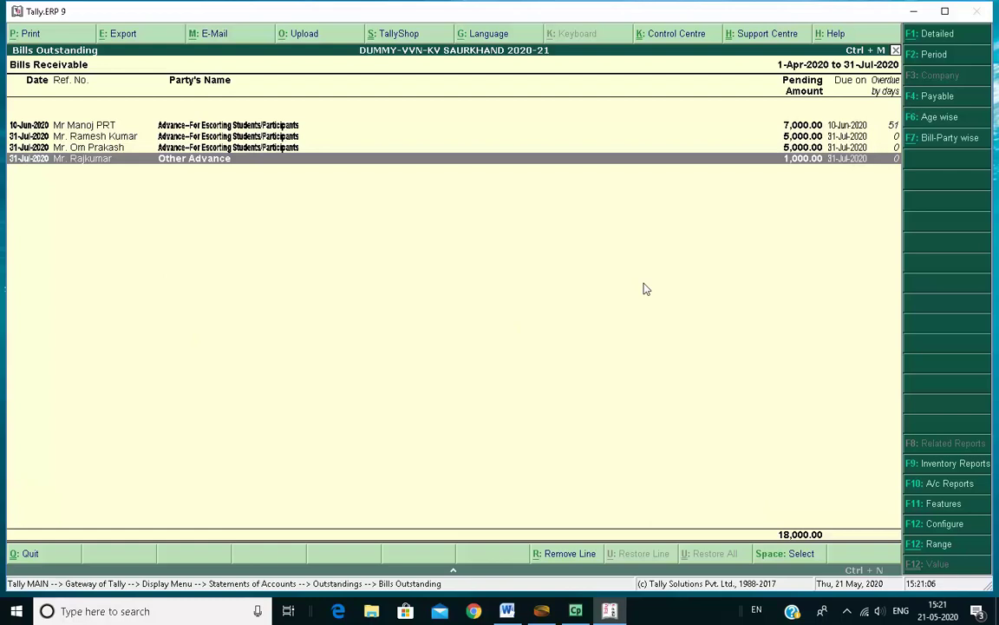
Check the print settings for the Bills Receivable report and return to the report without printing.
{"action": "key", "text": "alt+p"}
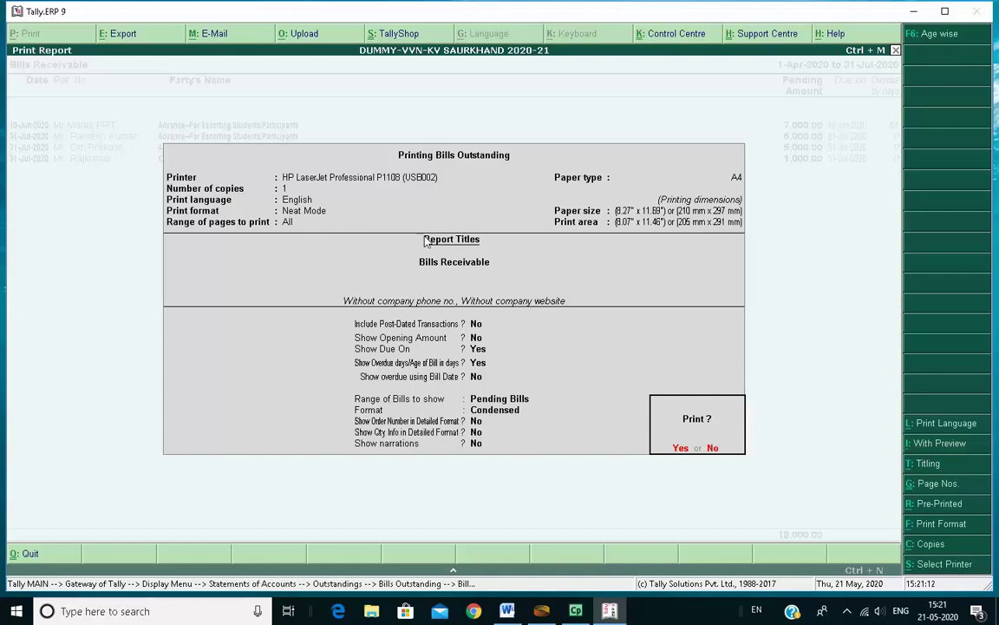
{"action": "key", "text": "Escape"}
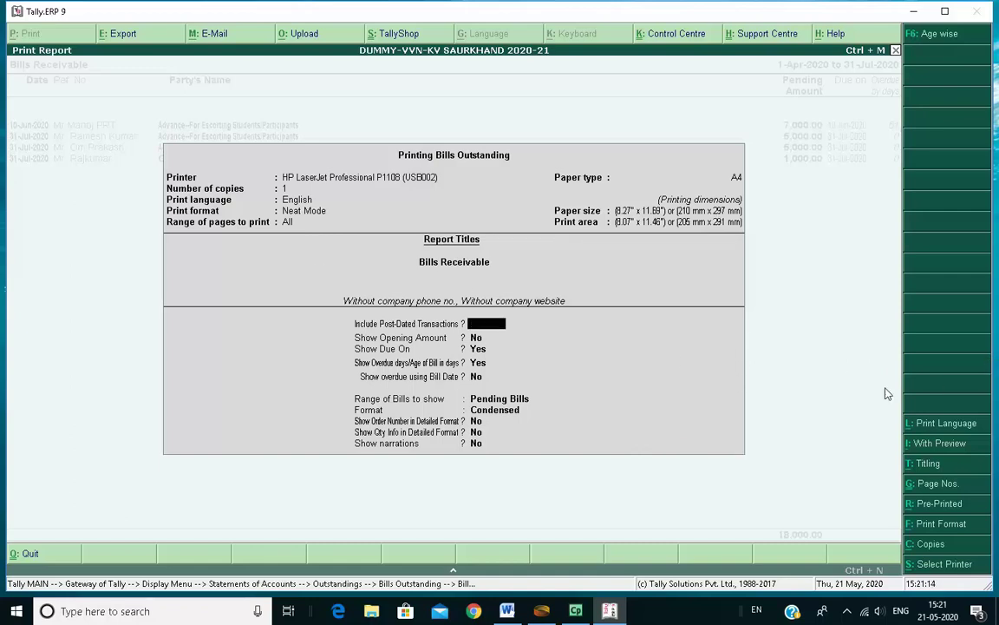
{"action": "key", "text": "Escape"}
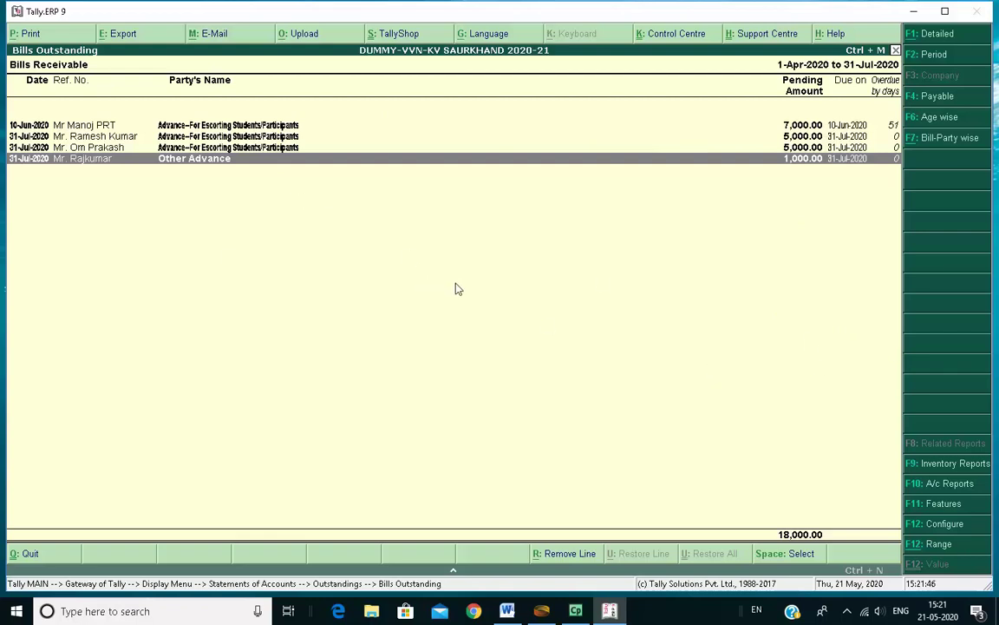
Set the Bills Receivable report period from 1-4-2020 to 31-3-2021.
{"action": "key", "text": "F2"}
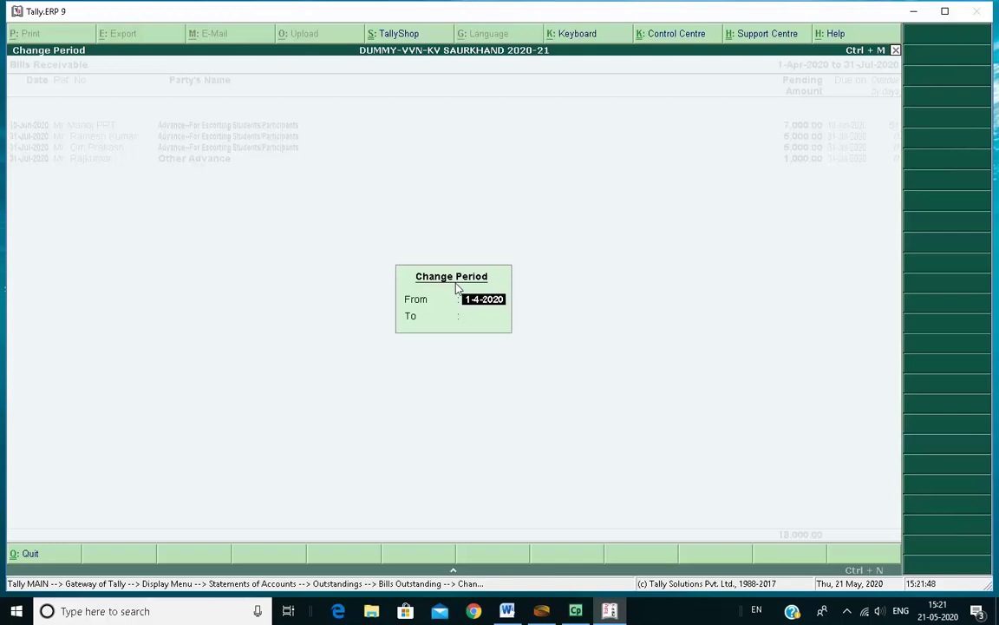
{"action": "key", "text": "Return"}
{"action": "type", "text": "31."}
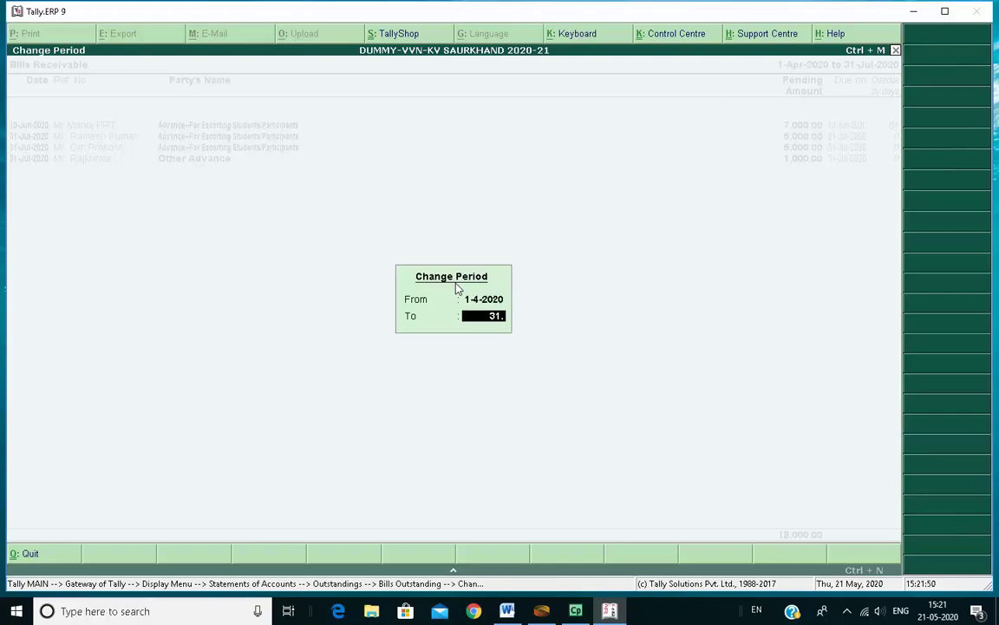
{"action": "type", "text": "3.2021"}
{"action": "key", "text": "Return"}
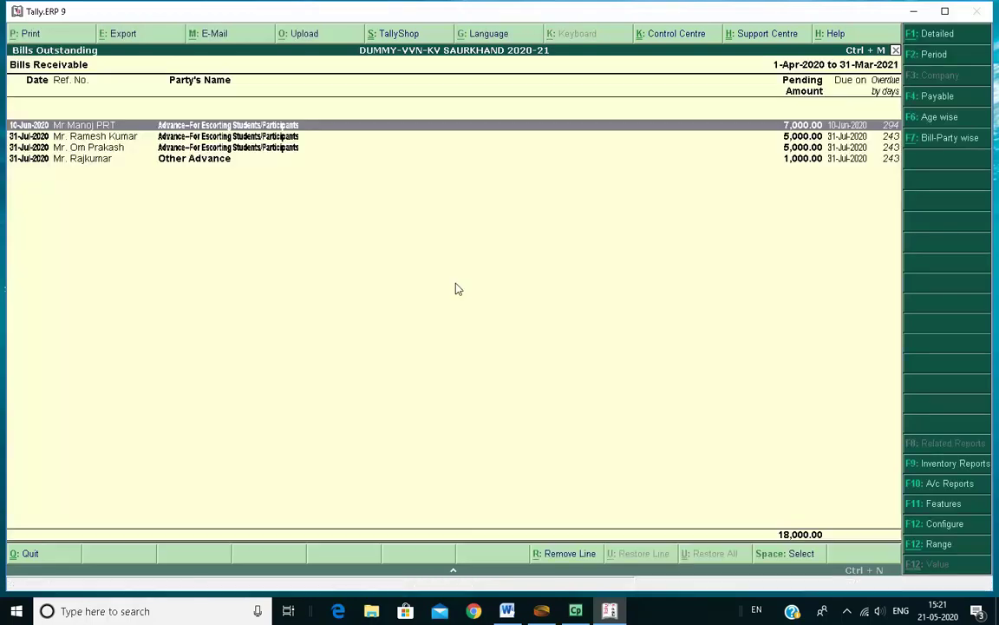
Look through the pending advances listed for the full year, from the escorting advances to the Other Advance entry.
{"action": "key", "text": "Down"}
{"action": "key", "text": "Down"}
{"action": "key", "text": "Down"}
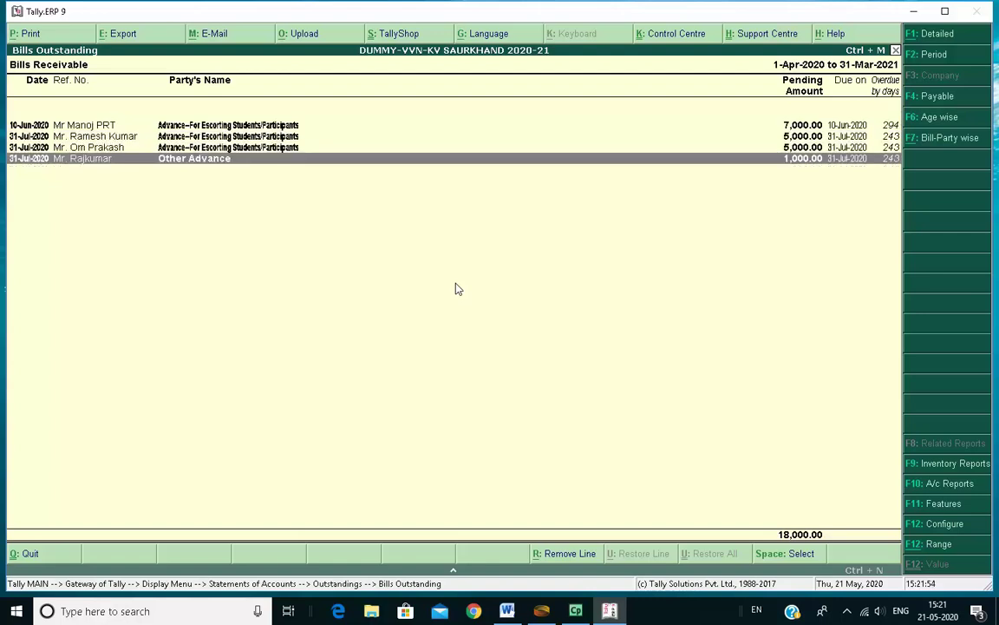
{"action": "key", "text": "Up"}
{"action": "key", "text": "Up"}
{"action": "key", "text": "Up"}
{"action": "key", "text": "Down"}
{"action": "key", "text": "Down"}
{"action": "key", "text": "Down"}
Leave the outstandings report and return to the Gateway of Tally without quitting the program.
{"action": "key", "text": "Escape"}
{"action": "key", "text": "Escape"}
{"action": "key", "text": "Escape"}
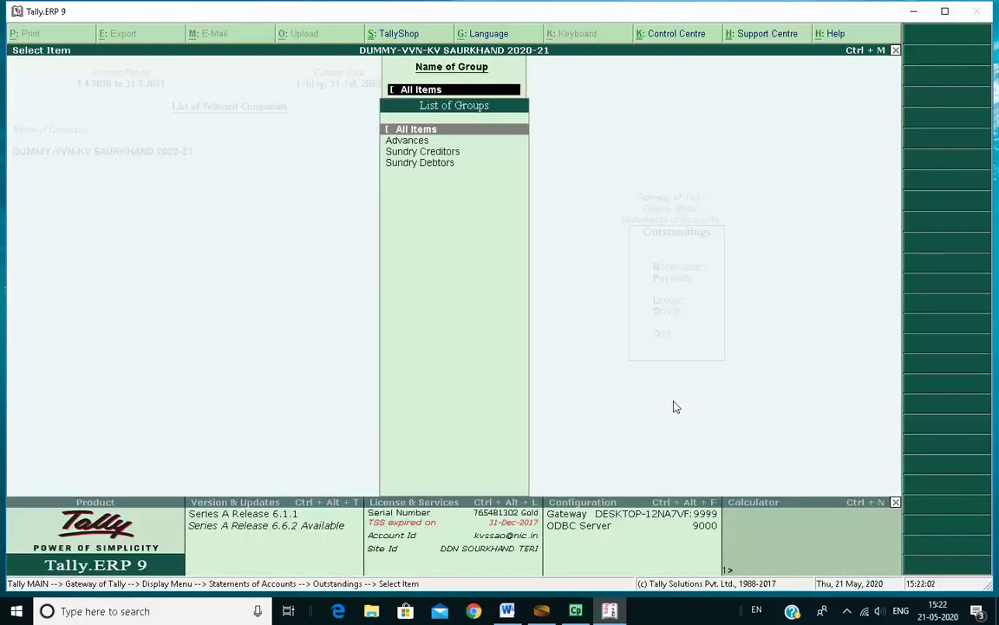
{"action": "key", "text": "Escape"}
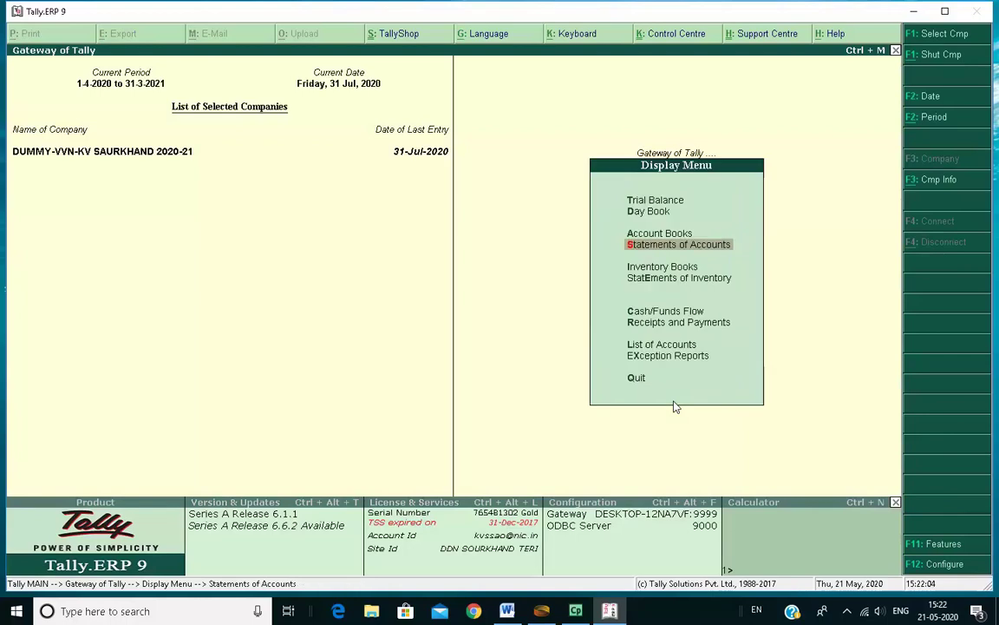
{"action": "key", "text": "Escape"}
{"action": "key", "text": "Escape"}
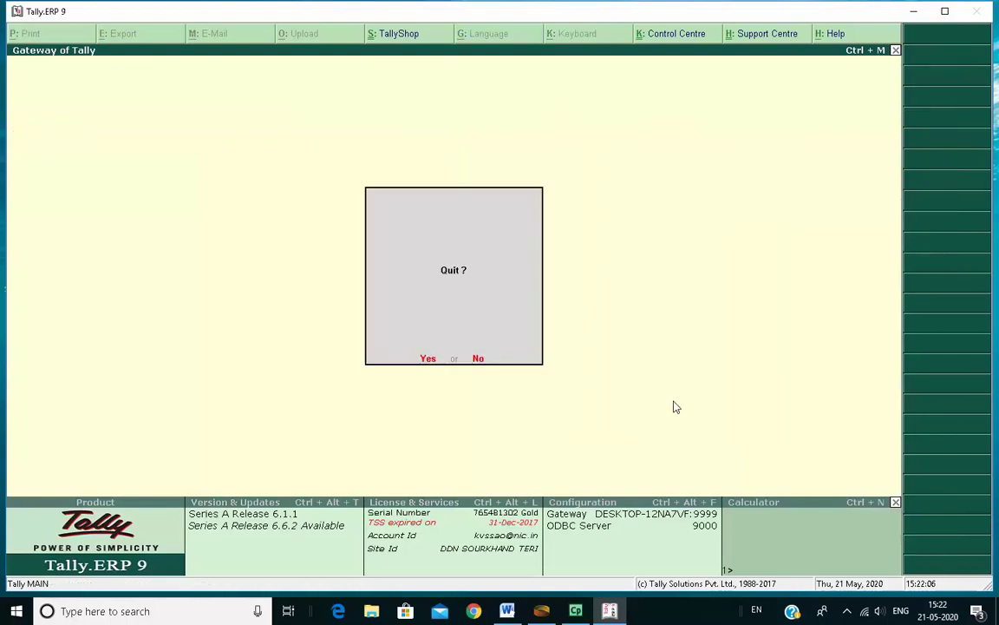
{"action": "key", "text": "Escape"}
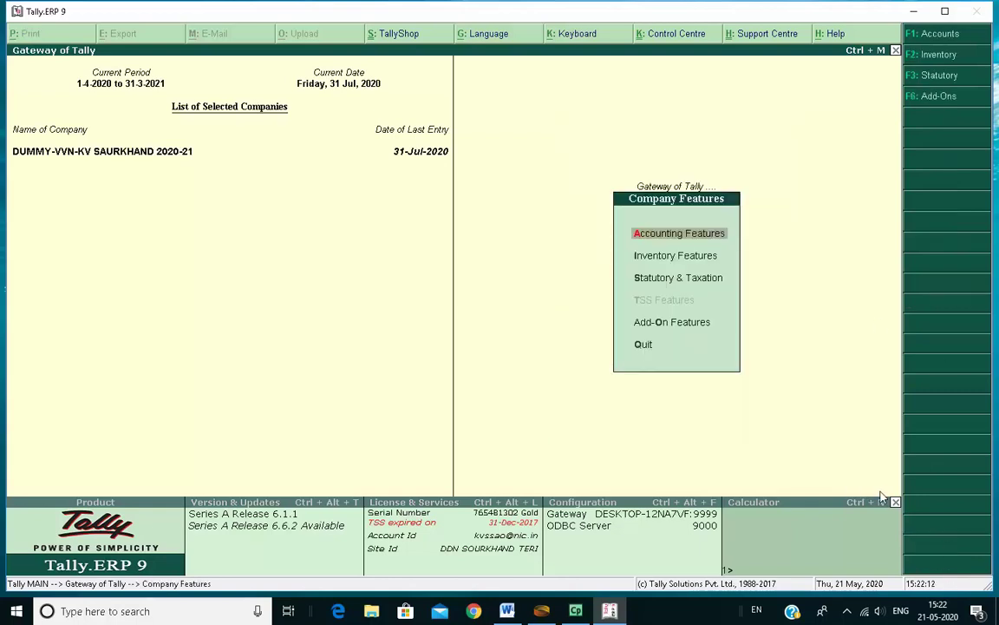
Open the company's Accounting Features and go to the Maintain bill-wise details setting under Outstanding Management.
{"action": "key", "text": "Return"}
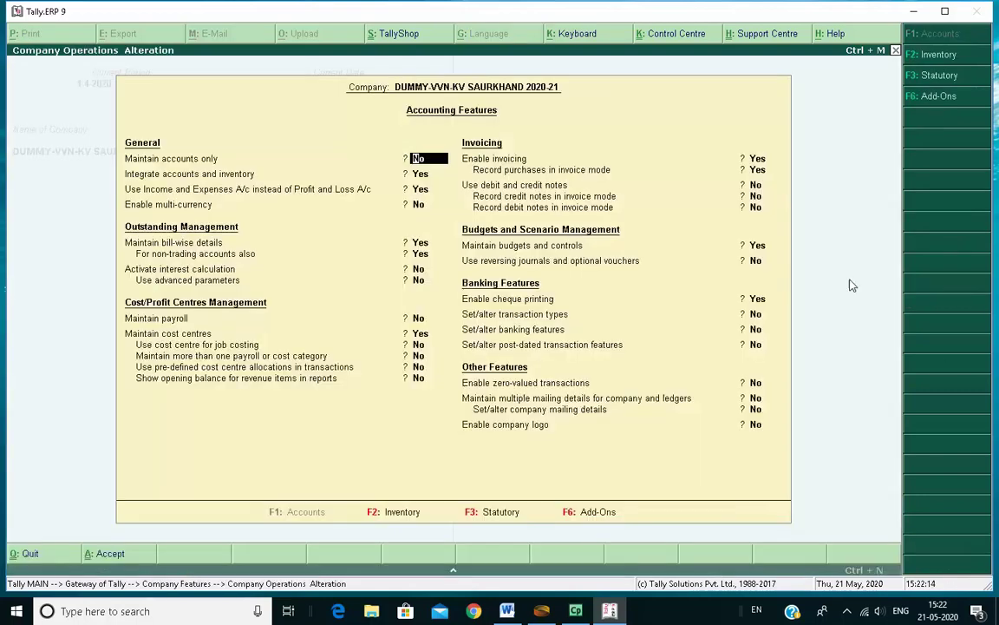
{"action": "key", "text": "Return"}
{"action": "key", "text": "Return"}
{"action": "key", "text": "Return"}
{"action": "key", "text": "Return"}
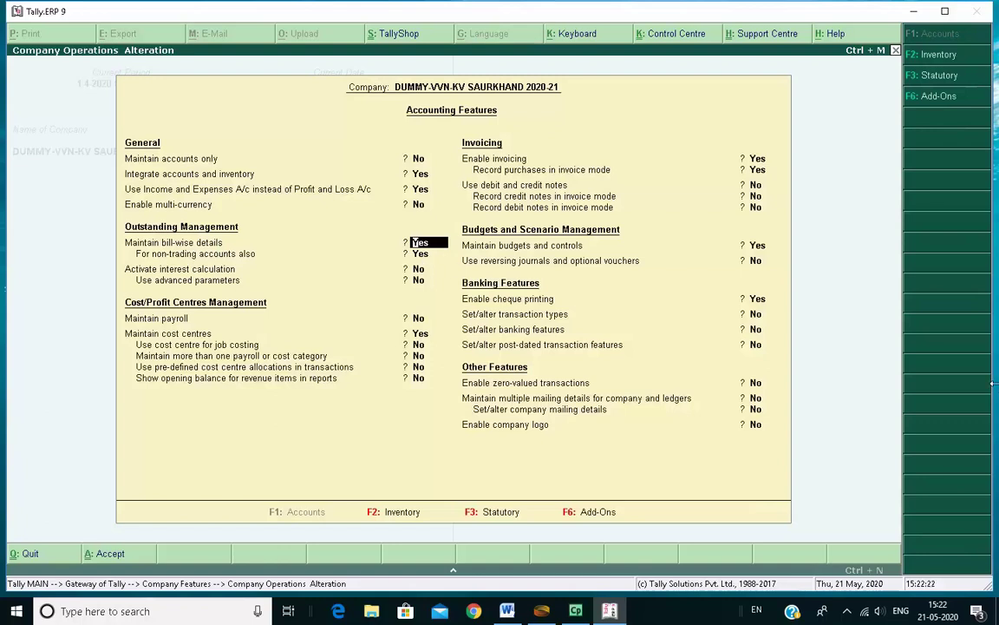
Accept the Accounting Features with all settings kept as they are and return to the Gateway of Tally.
{"action": "key", "text": "Return"}
{"action": "key", "text": "Return"}
{"action": "key", "text": "Return"}
{"action": "key", "text": "Return"}
{"action": "key", "text": "Return"}
{"action": "key", "text": "Return"}
{"action": "key", "text": "Return"}
{"action": "key", "text": "Return"}
{"action": "key", "text": "Return"}
{"action": "key", "text": "Return"}
{"action": "key", "text": "Return"}
{"action": "key", "text": "Return"}
{"action": "key", "text": "Return"}
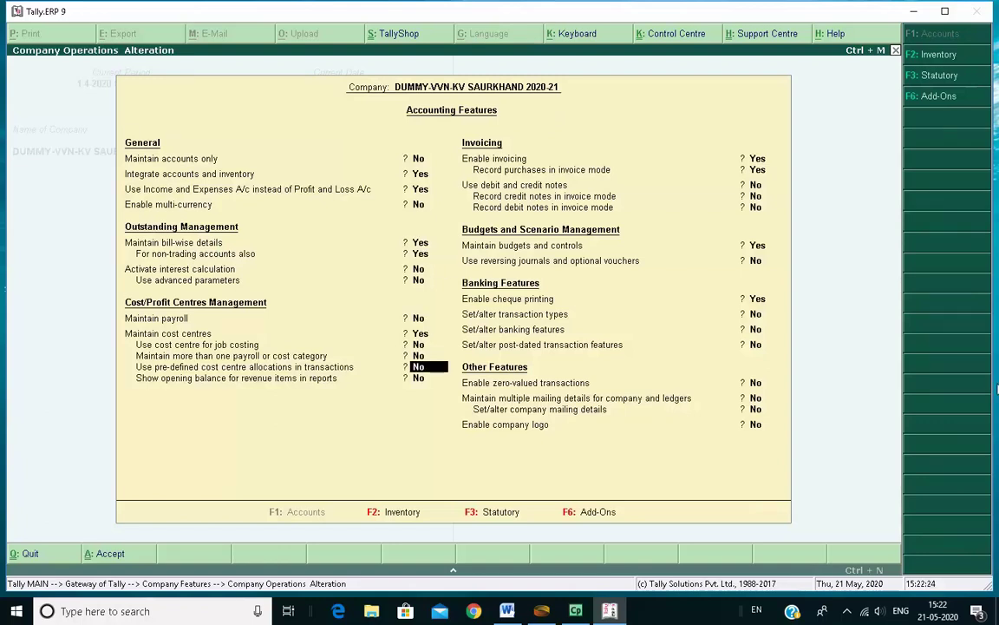
{"action": "key", "text": "Return"}
{"action": "key", "text": "Return"}
{"action": "key", "text": "Return"}
{"action": "key", "text": "Return"}
{"action": "key", "text": "Return"}
{"action": "key", "text": "Return"}
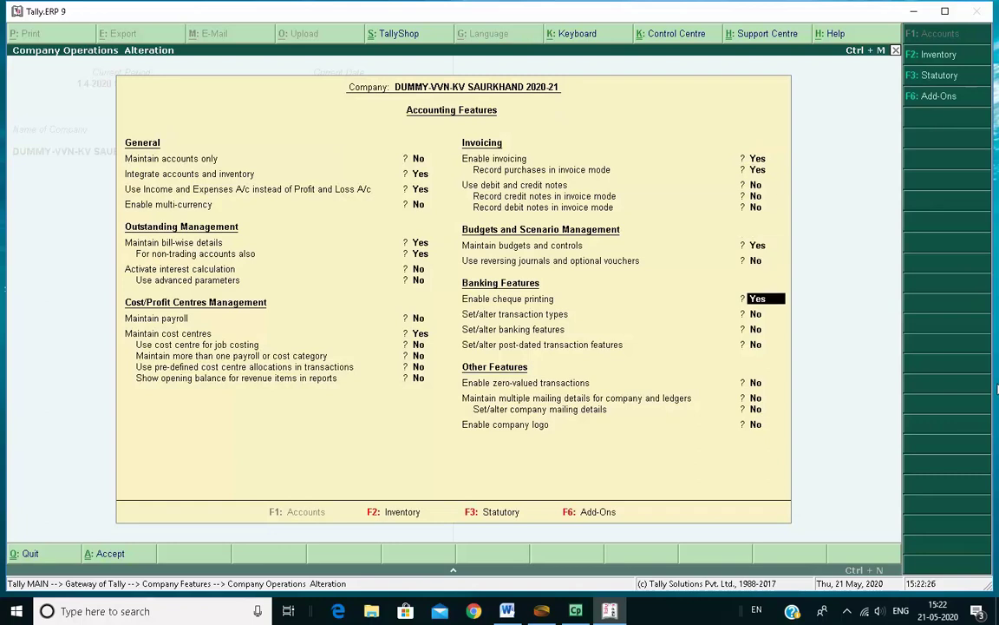
{"action": "key", "text": "Return"}
{"action": "key", "text": "Return"}
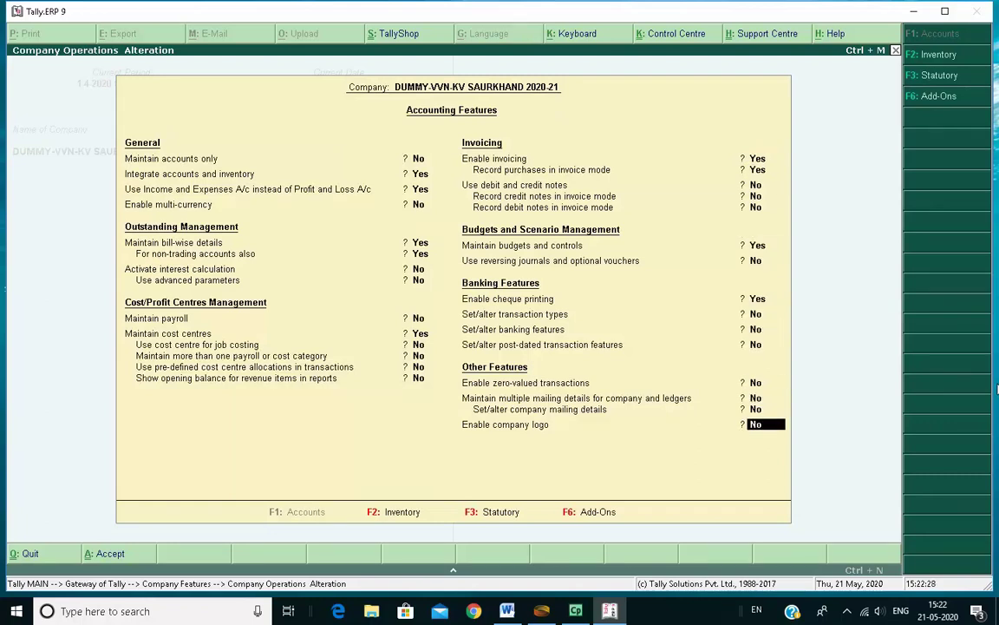
{"action": "key", "text": "Return"}
{"action": "key", "text": "Return"}
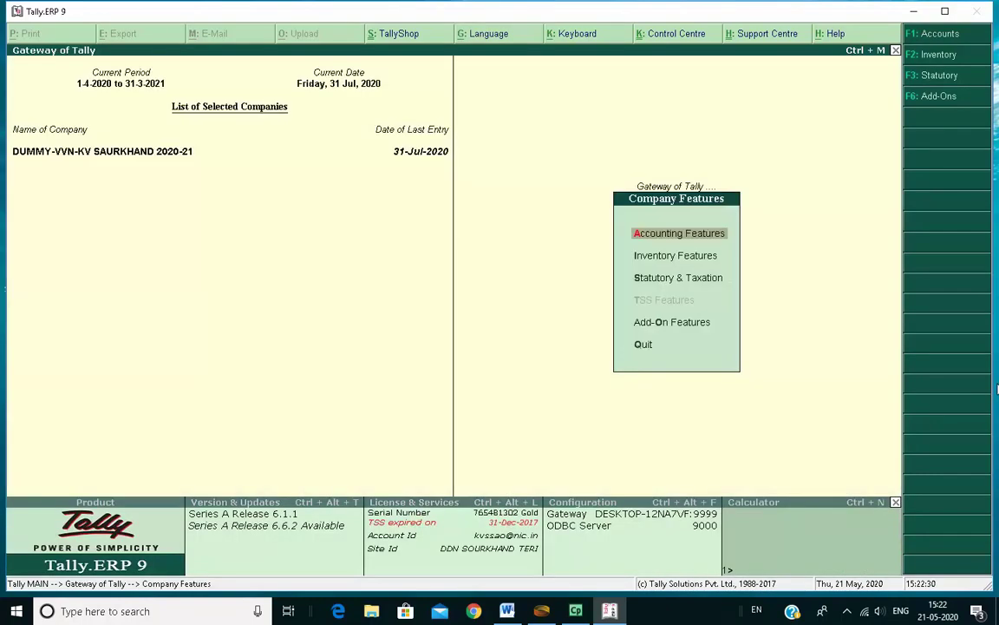
{"action": "key", "text": "Escape"}
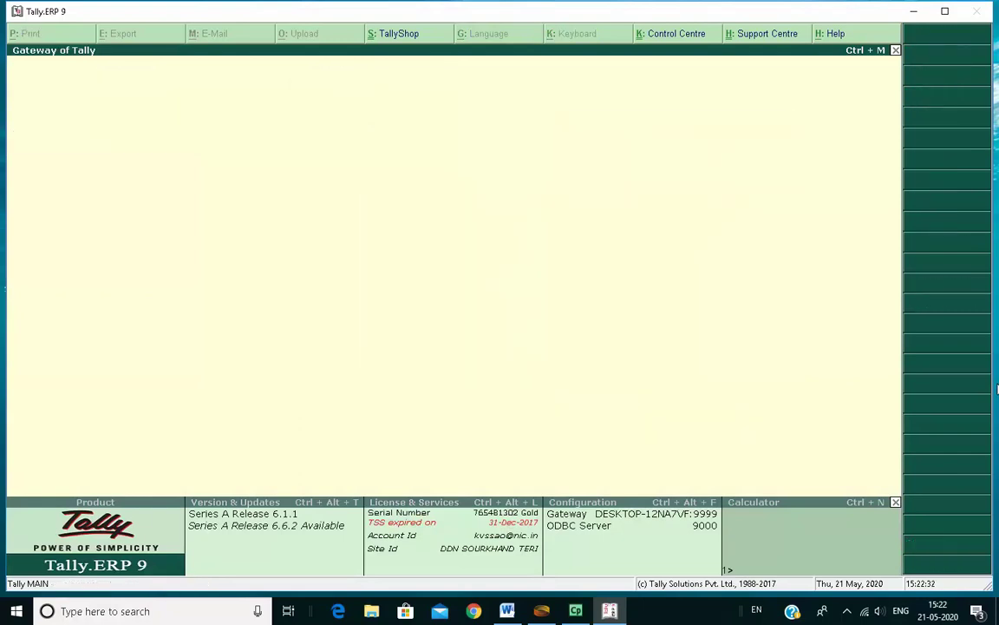
Start a new payment voucher dated 31-Jul-2020, leaving the voucher number blank.
{"action": "key", "text": "Down"}
{"action": "key", "text": "Down"}
{"action": "key", "text": "Down"}
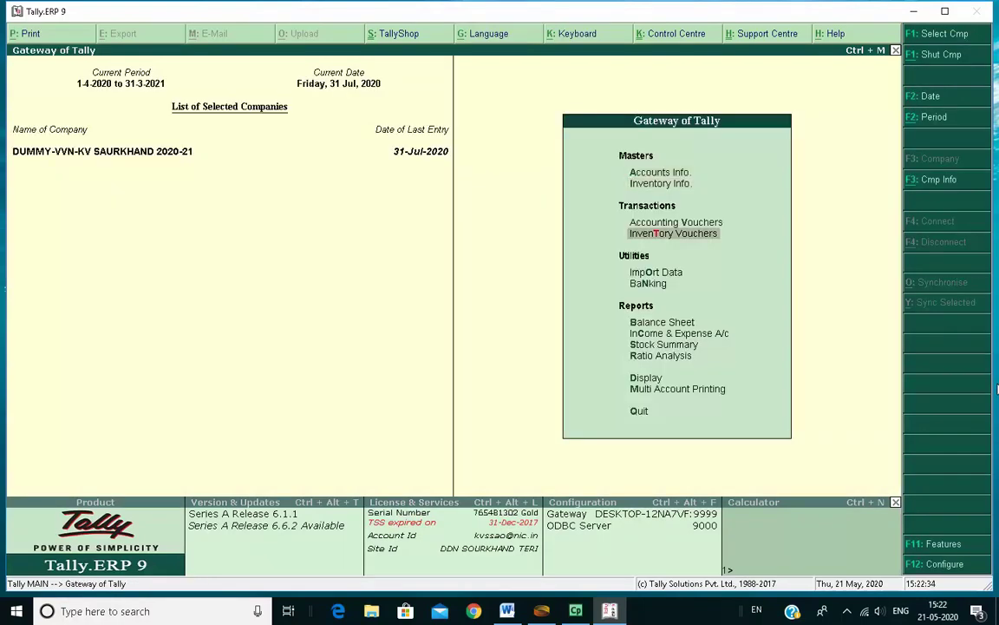
{"action": "key", "text": "Up"}
{"action": "key", "text": "Return"}
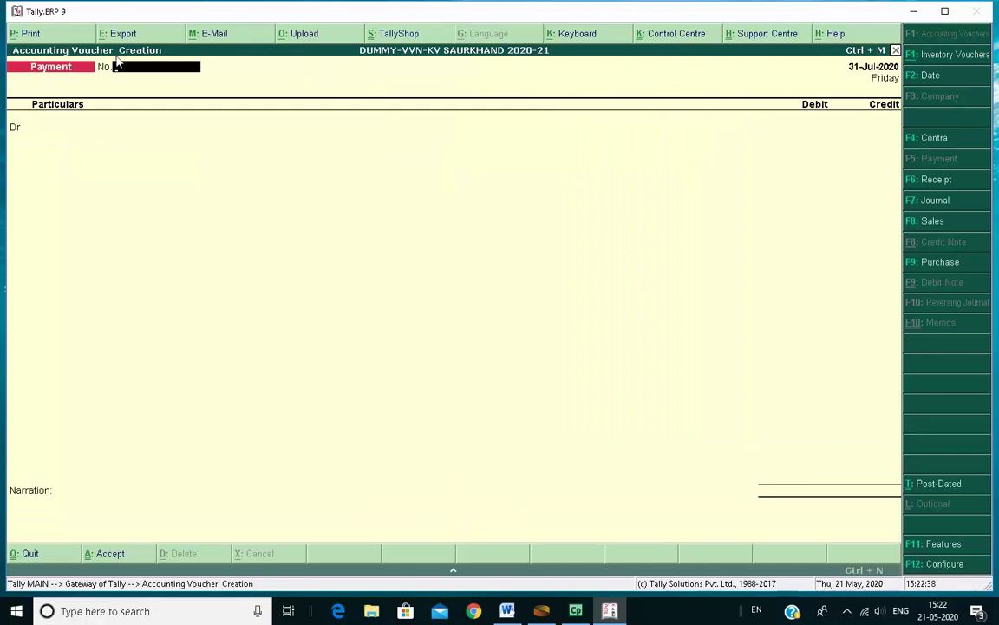
{"action": "key", "text": "Return"}
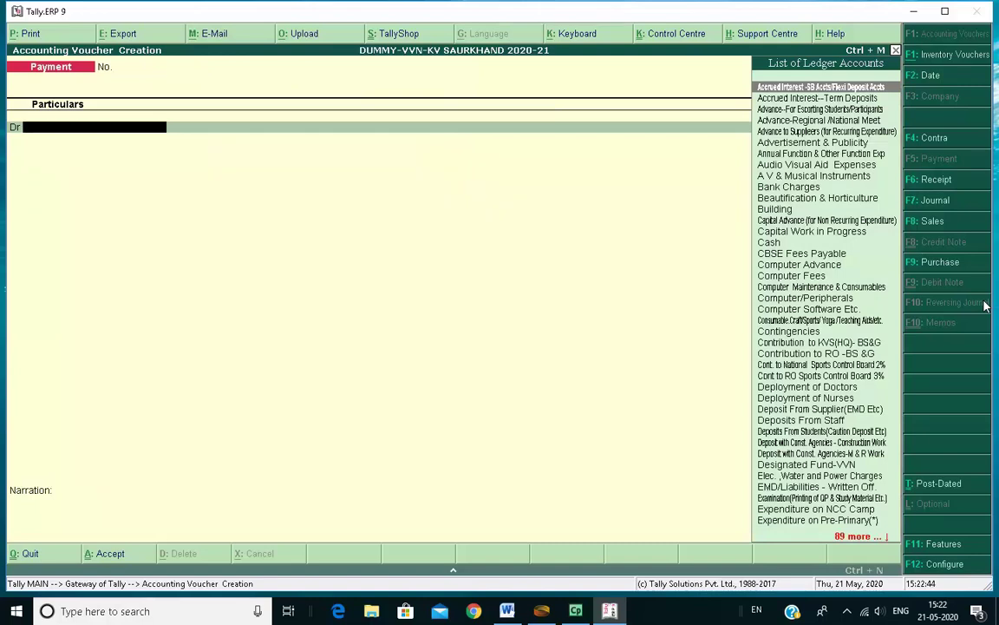
Debit Advance--For Escorting Students/Participants with 1,000 to view the bill-wise reference types, and back out to the ledger selection.
{"action": "type", "text": "Escort"}
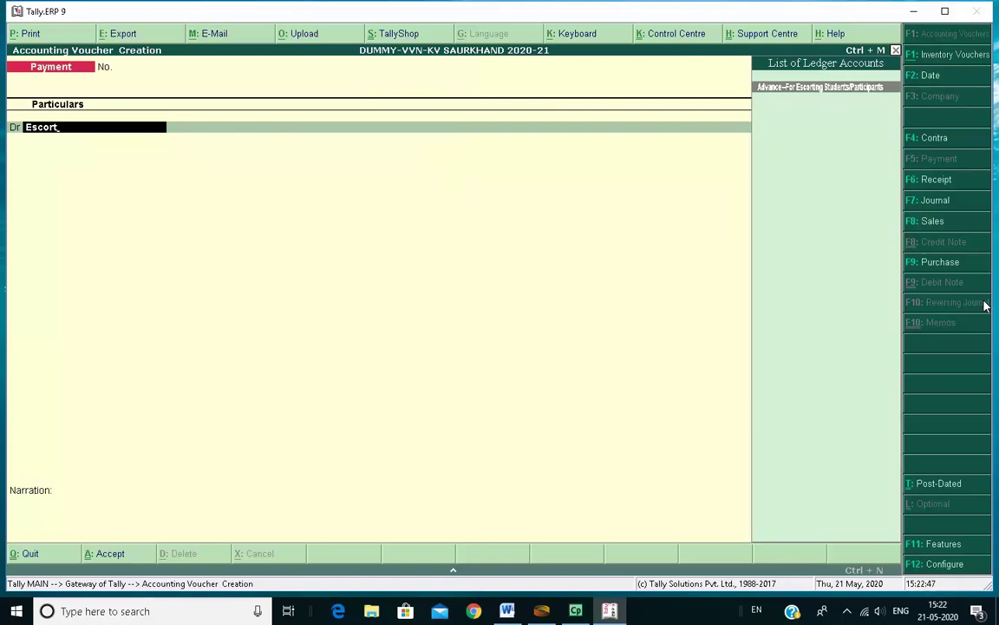
{"action": "key", "text": "Return"}
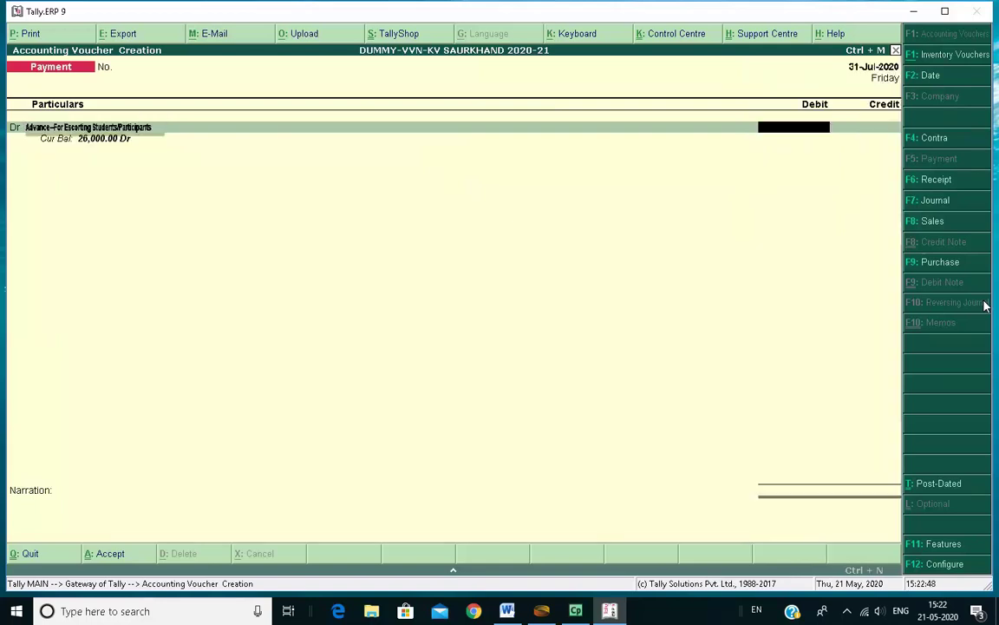
{"action": "type", "text": "1000"}
{"action": "key", "text": "Return"}
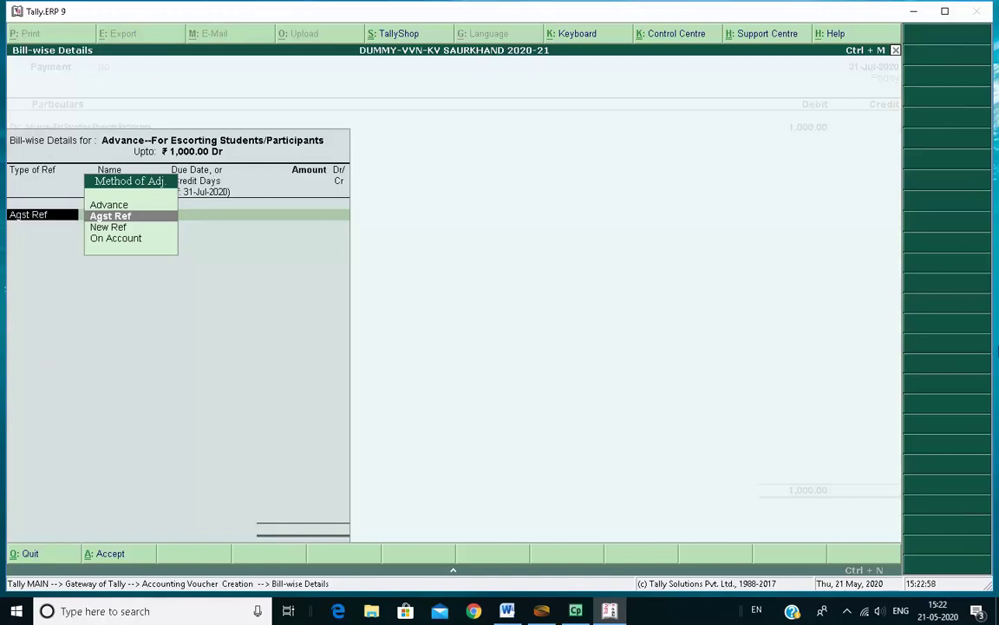
{"action": "key", "text": "Escape"}
{"action": "key", "text": "BackSpace"}
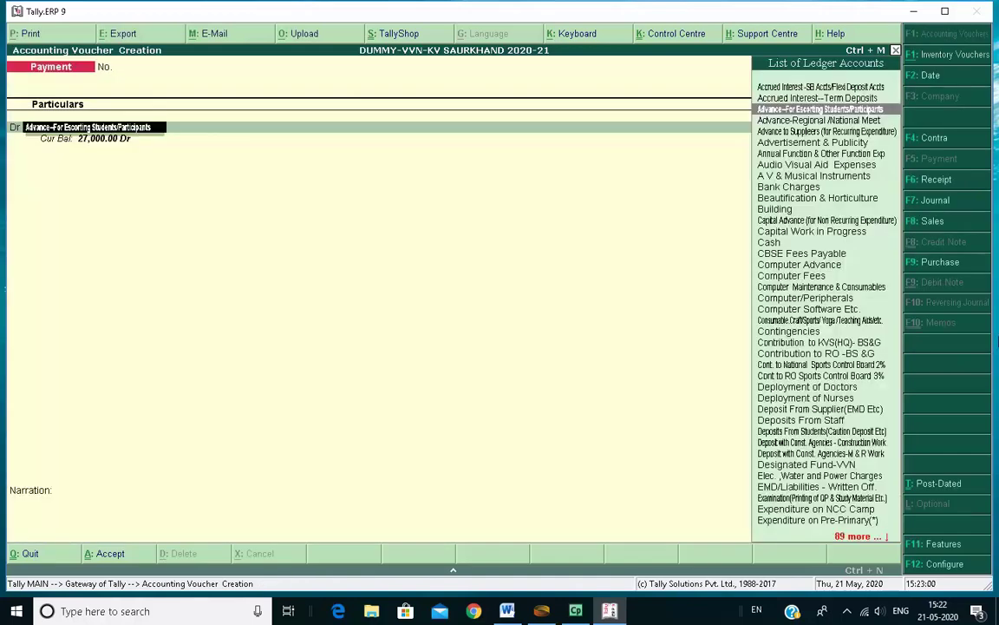
Switch the debit ledger to Other Advance with 1,000 to view its bill-wise reference types, and back out of the allocation.
{"action": "type", "text": "Other"}
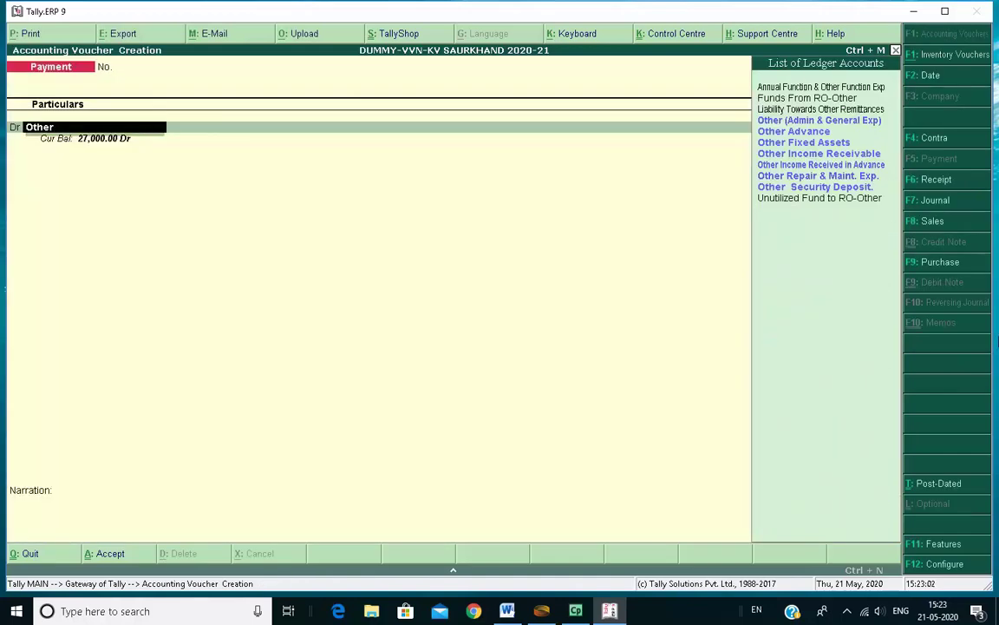
{"action": "type", "text": " Adva"}
{"action": "key", "text": "Return"}
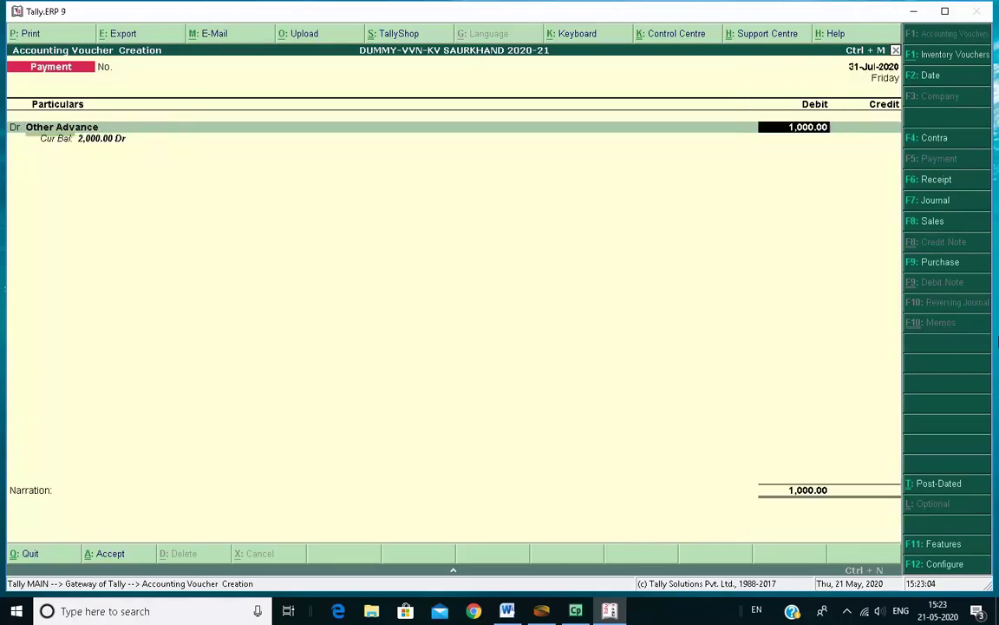
{"action": "key", "text": "Return"}
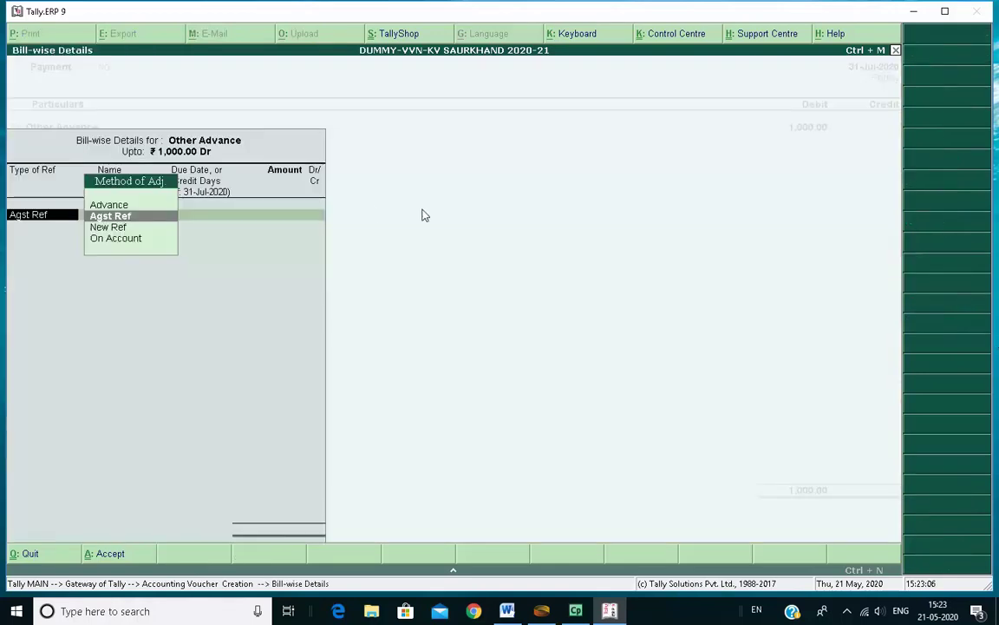
{"action": "key", "text": "Escape"}
{"action": "key", "text": "y"}
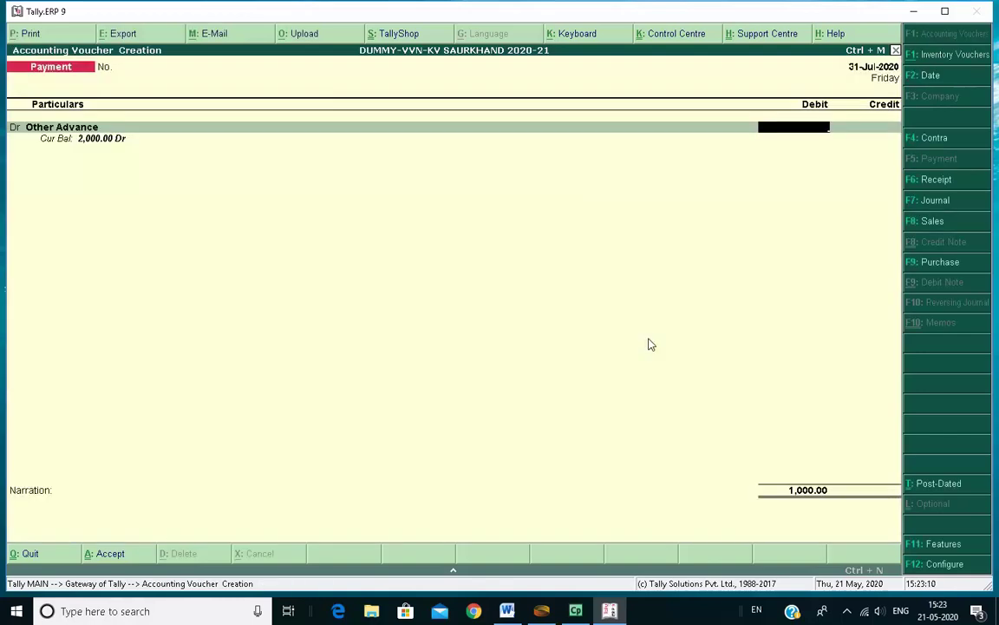
Filter the debit ledgers by "Adva" and look through the advance ledgers, including Advance-Regional /National Meet, Computer Advance and Other Advance.
{"action": "key", "text": "BackSpace"}
{"action": "type", "text": "Adva"}
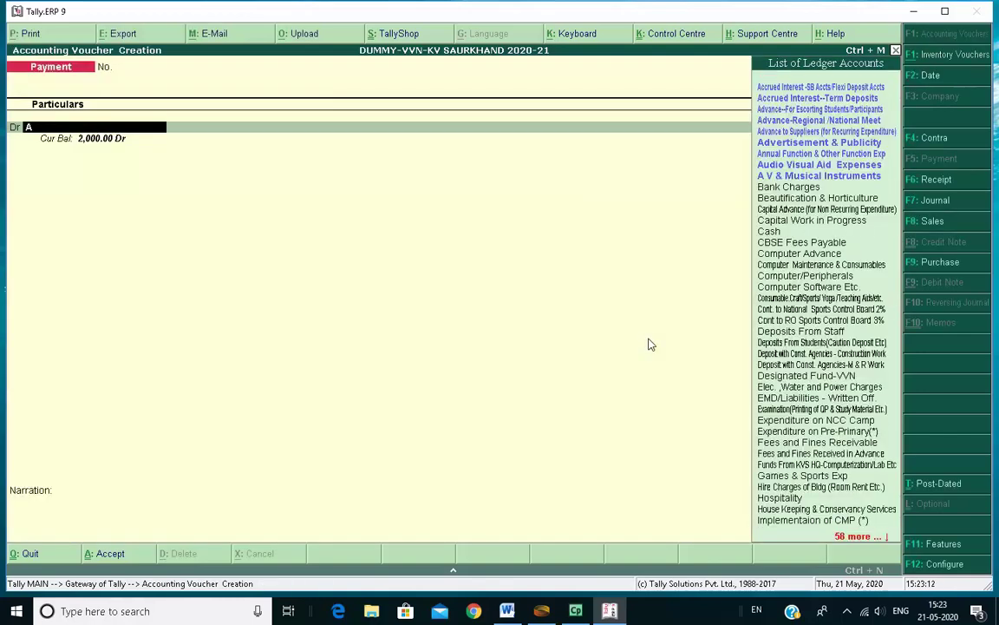
{"action": "key", "text": "Down"}
{"action": "key", "text": "Down"}
{"action": "key", "text": "Down"}
{"action": "key", "text": "Down"}
{"action": "key", "text": "Down"}
{"action": "key", "text": "Down"}
{"action": "key", "text": "Down"}
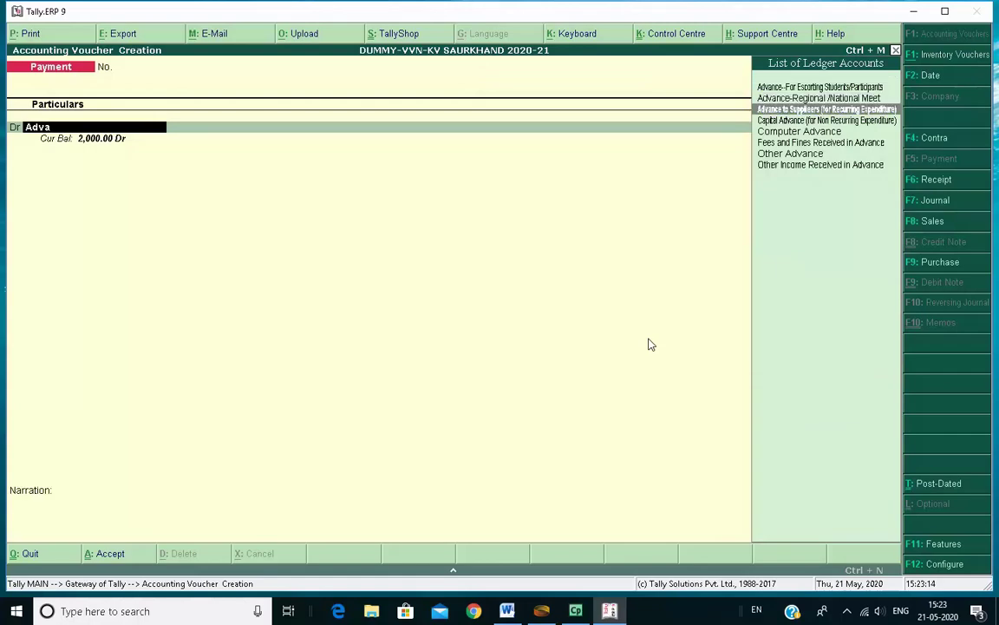
{"action": "key", "text": "Up"}
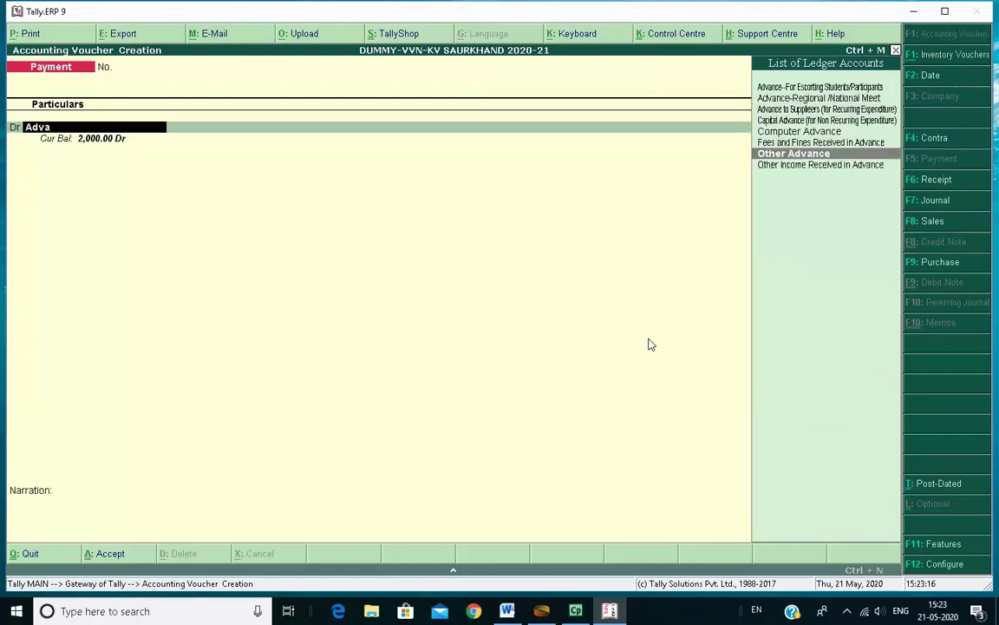
{"action": "key", "text": "Up"}
{"action": "key", "text": "Up"}
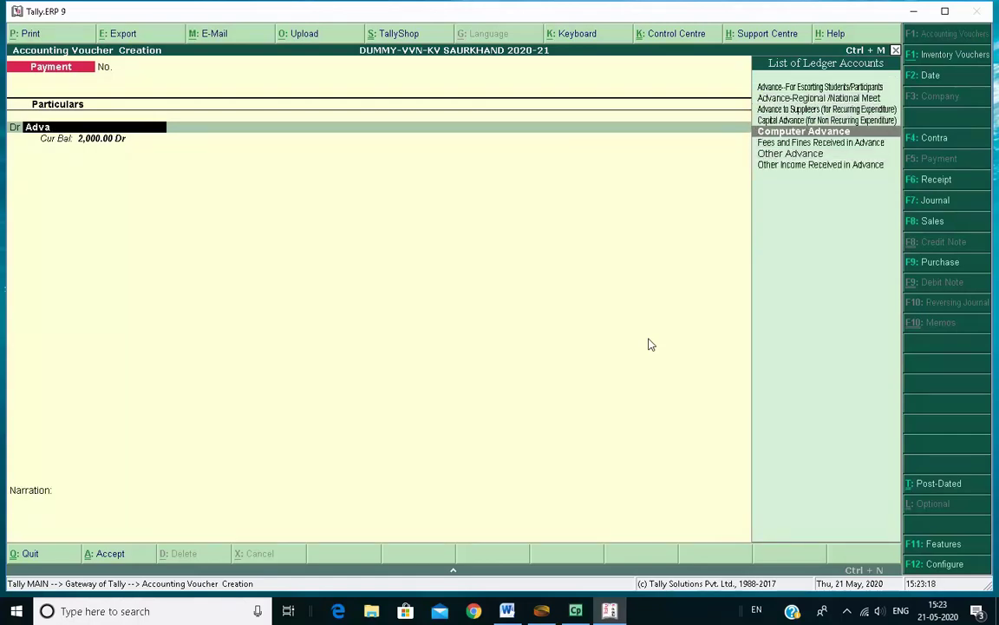
{"action": "key", "text": "Up"}
{"action": "key", "text": "Up"}
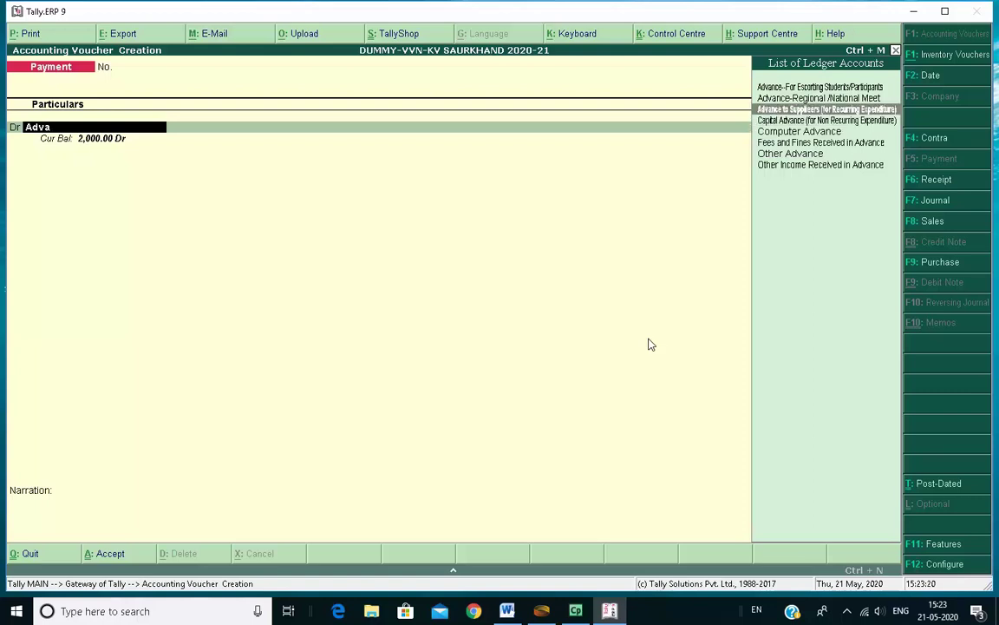
{"action": "key", "text": "Up"}
{"action": "key", "text": "Up"}
{"action": "key", "text": "Down"}
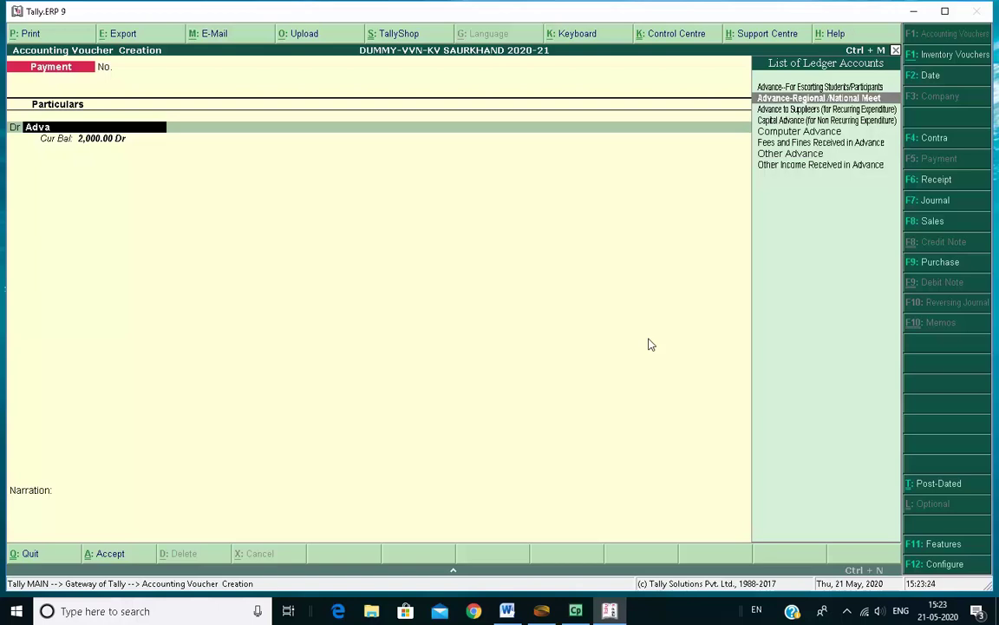
Debit Computer Advance with 1,000 in the payment voucher.
{"action": "key", "text": "Down"}
{"action": "key", "text": "Down"}
{"action": "key", "text": "Down"}
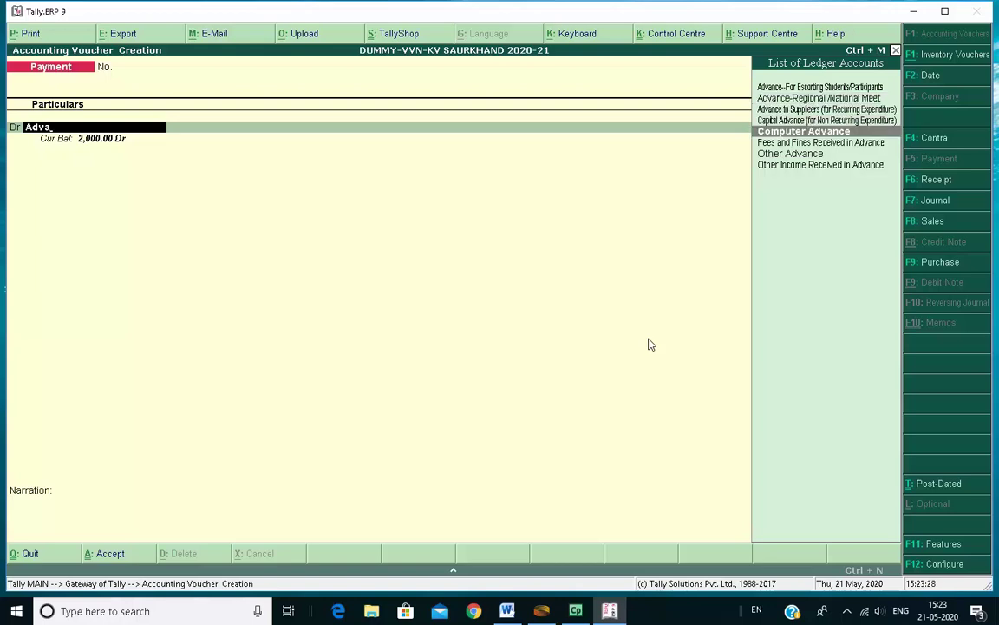
{"action": "key", "text": "Return"}
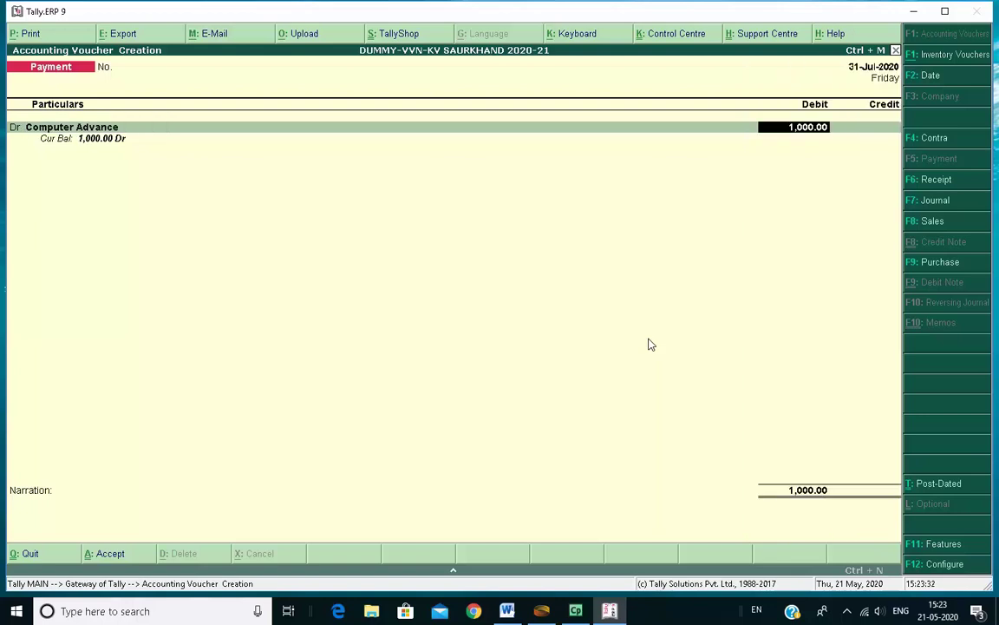
{"action": "key", "text": "Return"}
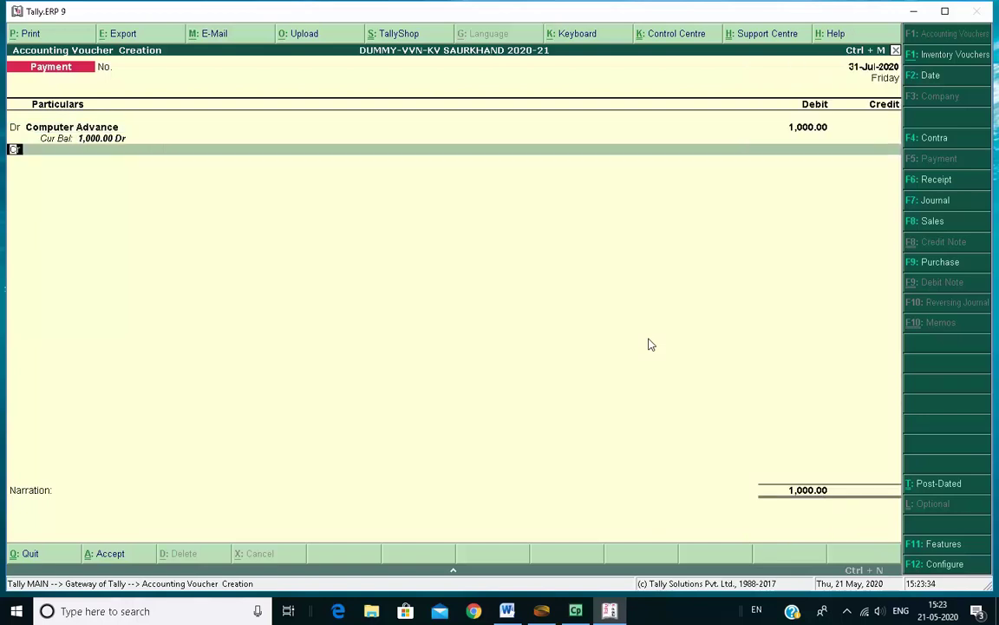
Credit Union Bank of India with 1,000 and view its bank allocation details.
{"action": "key", "text": "Return"}
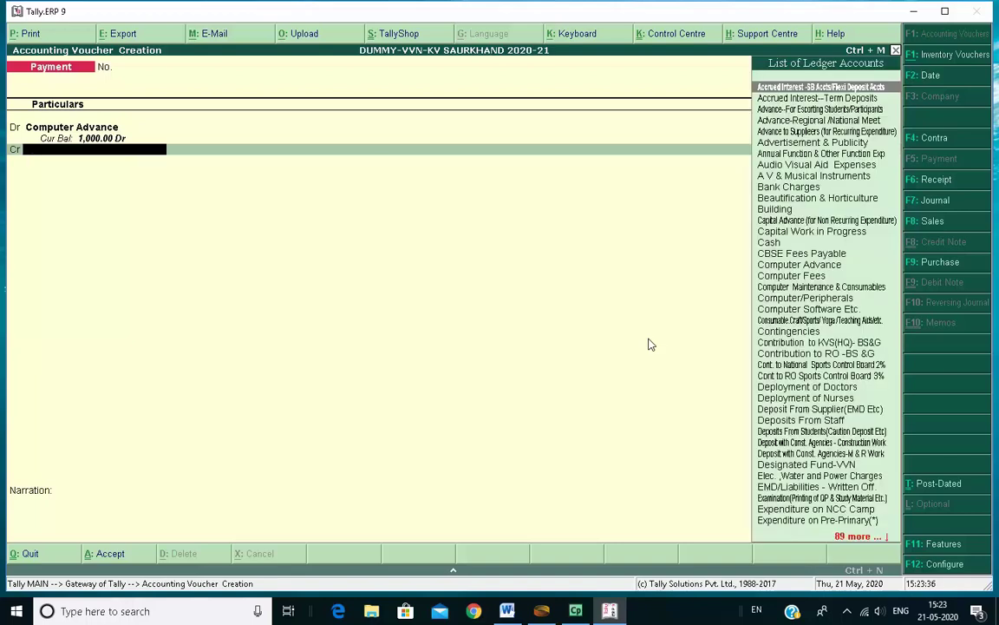
{"action": "type", "text": "union"}
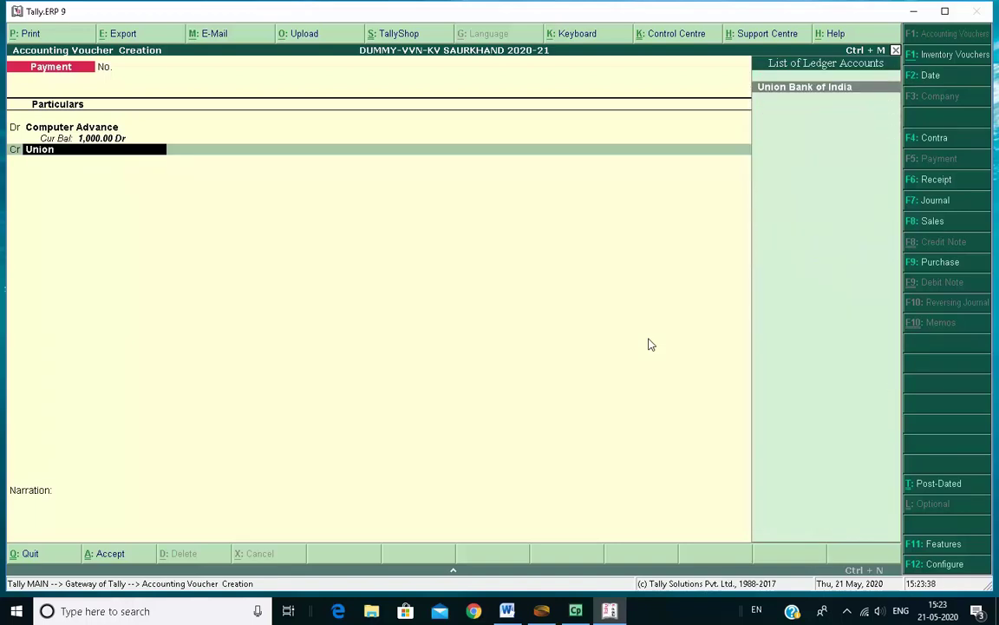
{"action": "key", "text": "Return"}
{"action": "key", "text": "Return"}
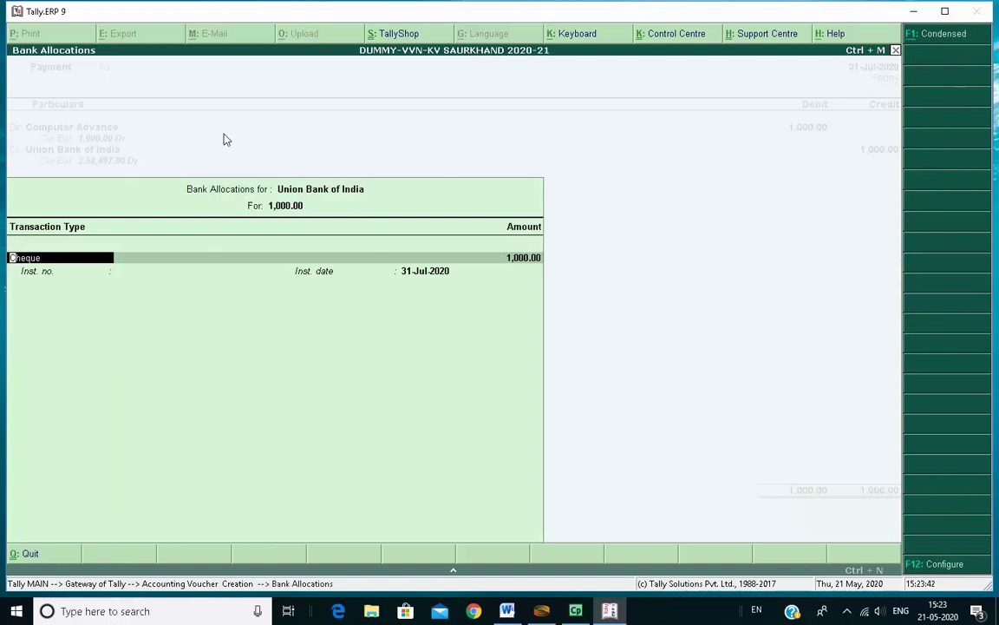
{"action": "key", "text": "ctrl+a"}
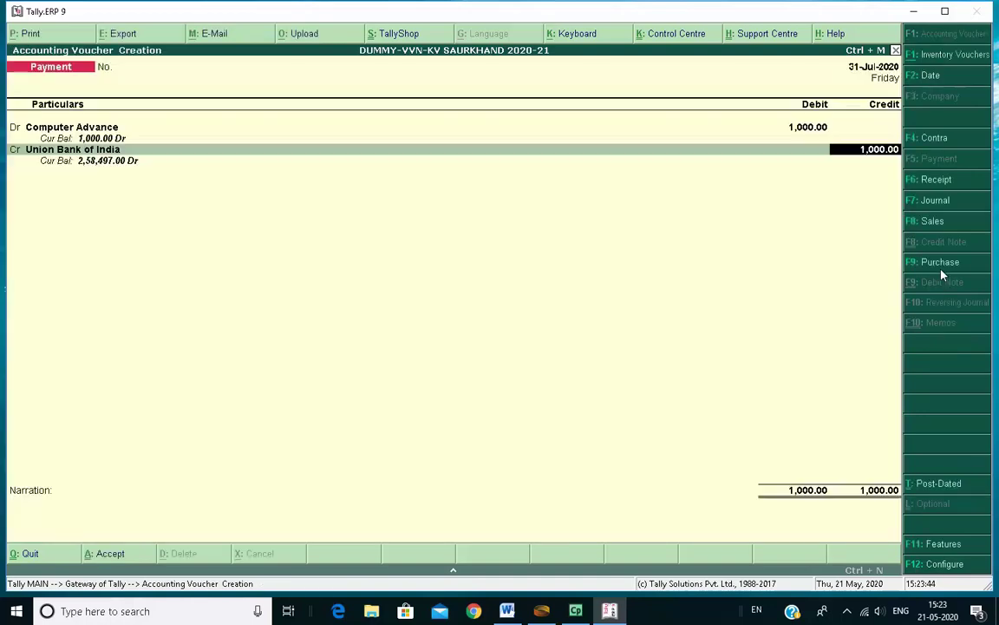
Back out of the bank allocation, quit the payment voucher without saving, and return to the Gateway of Tally.
{"action": "key", "text": "BackSpace"}
{"action": "key", "text": "BackSpace"}
{"action": "key", "text": "BackSpace"}
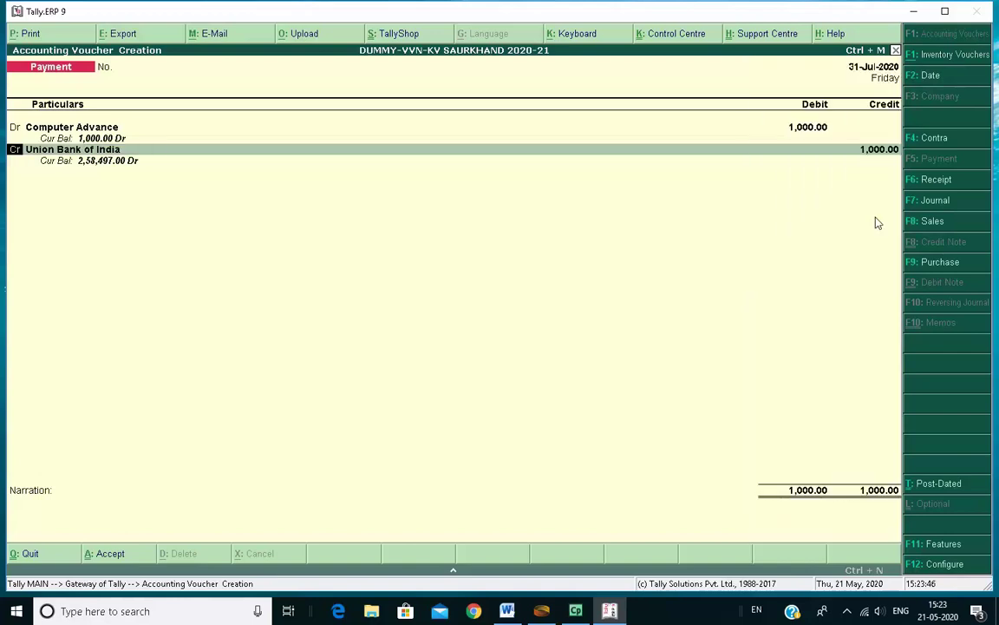
{"action": "key", "text": "Return"}
{"action": "key", "text": "Escape"}
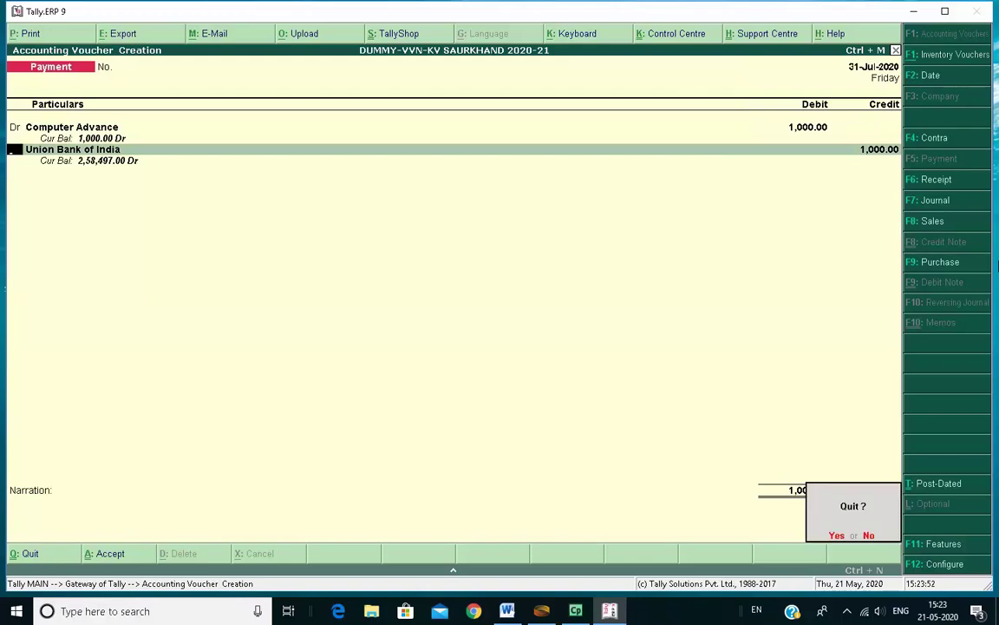
{"action": "key", "text": "Return"}
{"action": "key", "text": "Escape"}
{"action": "key", "text": "Escape"}
{"action": "key", "text": "Escape"}
{"action": "key", "text": "Escape"}
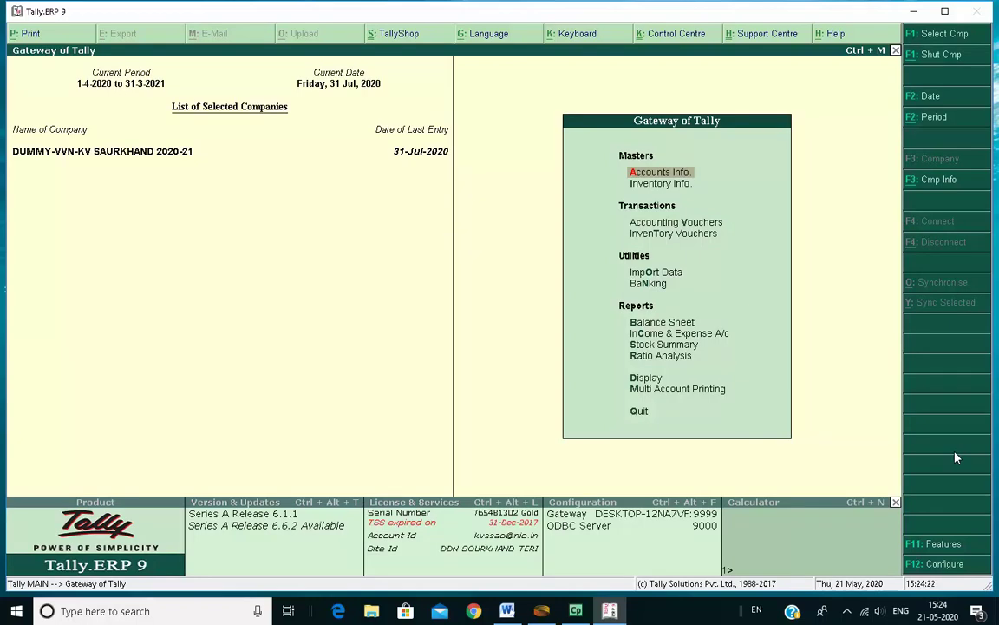
Open the Other Advance ledger for alteration from the single-ledger options.
{"action": "key", "text": "Down"}
{"action": "key", "text": "Up"}
{"action": "key", "text": "Return"}
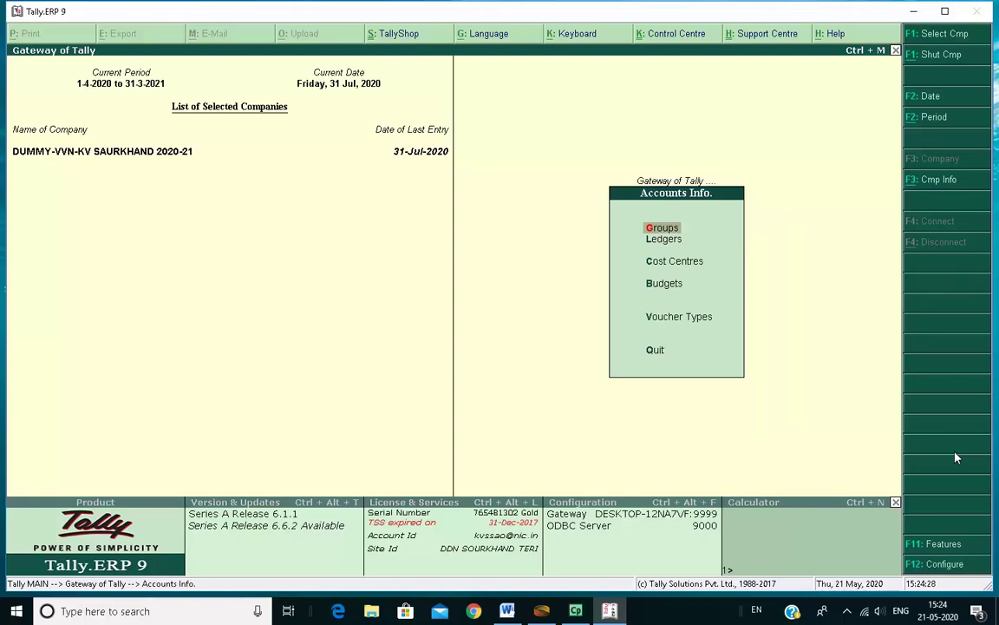
{"action": "key", "text": "Down"}
{"action": "key", "text": "Return"}
{"action": "key", "text": "Down"}
{"action": "key", "text": "Up"}
{"action": "key", "text": "Down"}
{"action": "key", "text": "Down"}
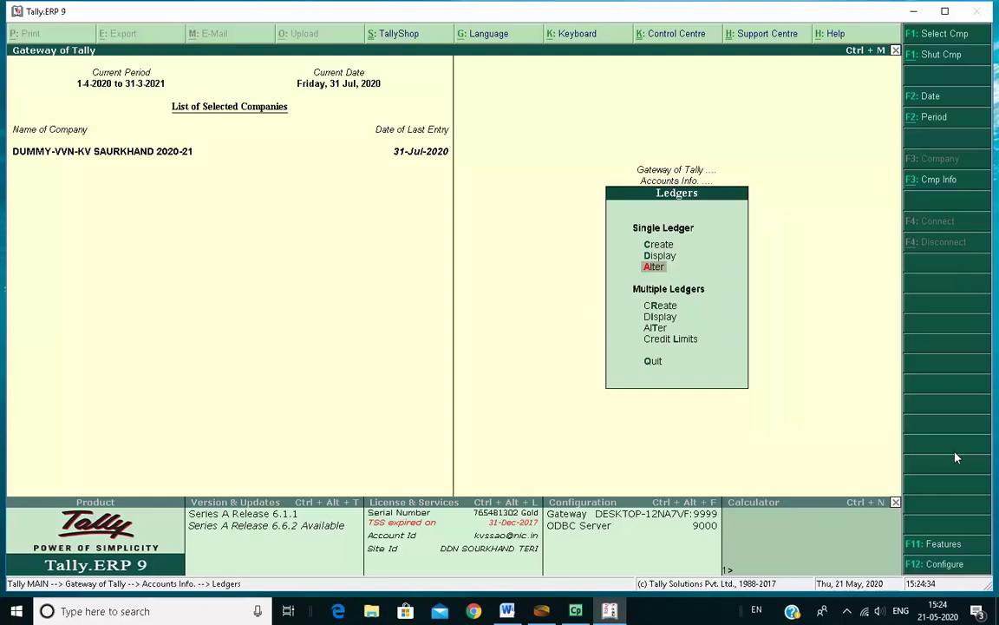
{"action": "key", "text": "Return"}
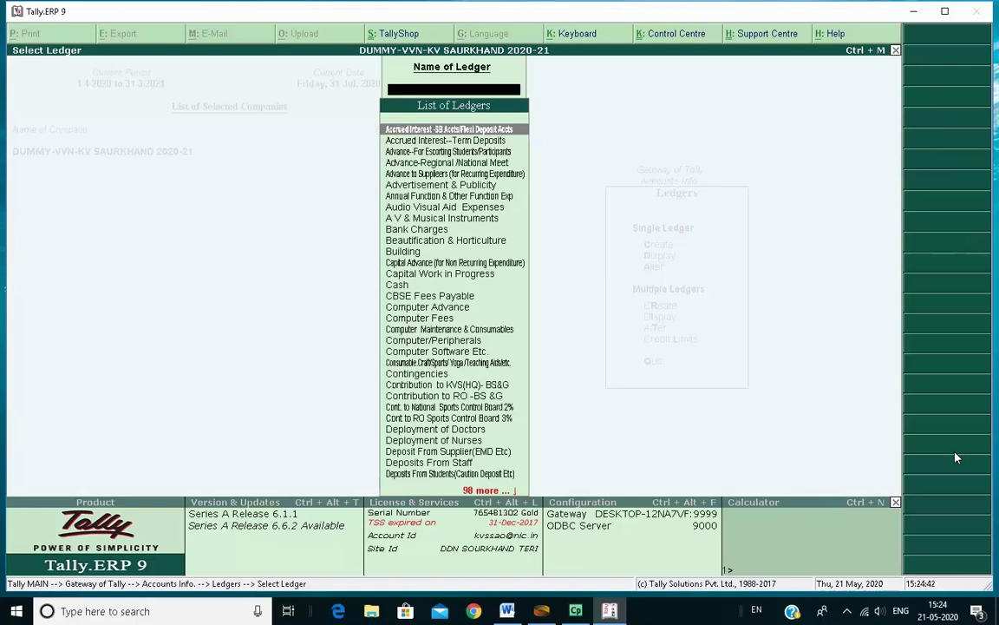
{"action": "type", "text": "Ot"}
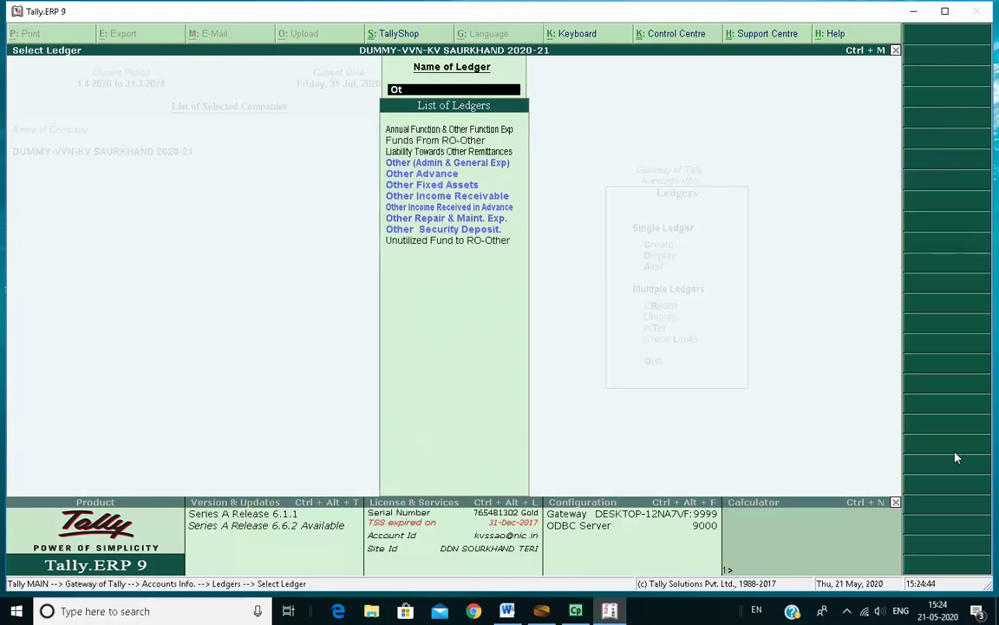
{"action": "type", "text": "her adva"}
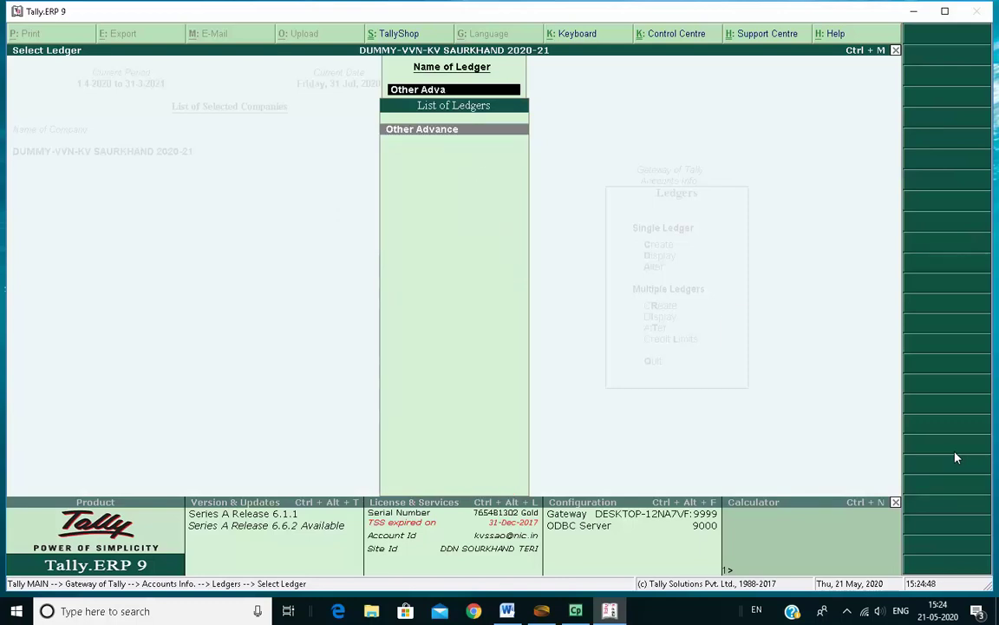
{"action": "key", "text": "Return"}
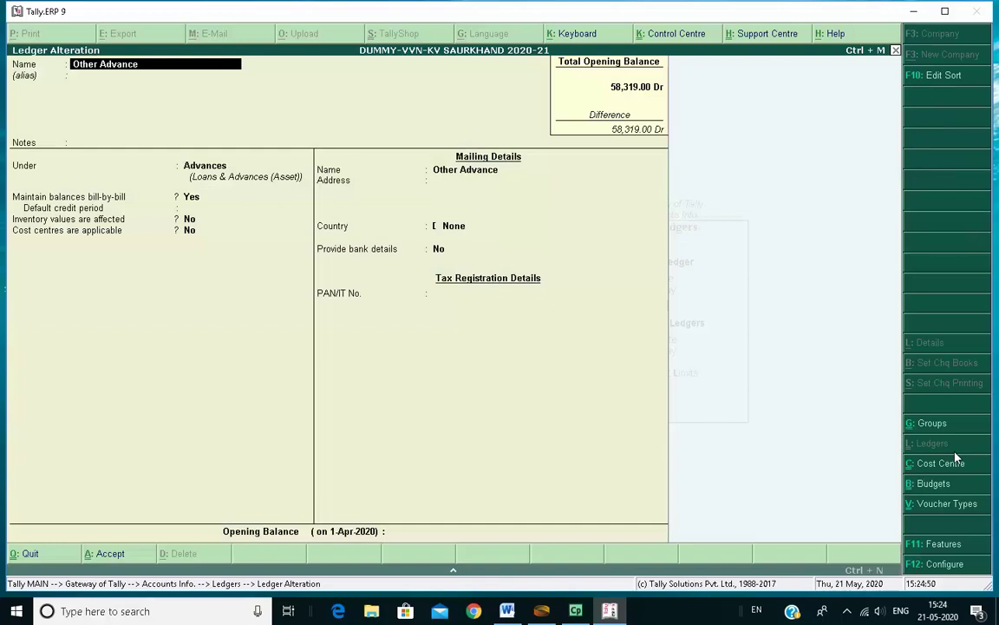
Set Maintain balances bill-by-bill to Yes for Other Advance, accept the remaining settings and save the ledger.
{"action": "key", "text": "Return"}
{"action": "key", "text": "Return"}
{"action": "key", "text": "Return"}
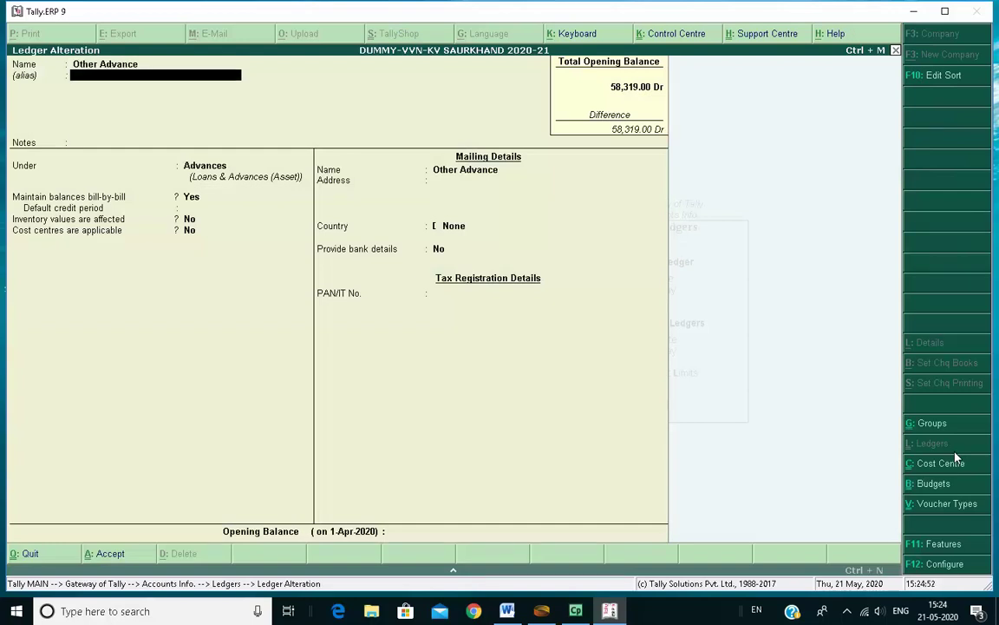
{"action": "key", "text": "Return"}
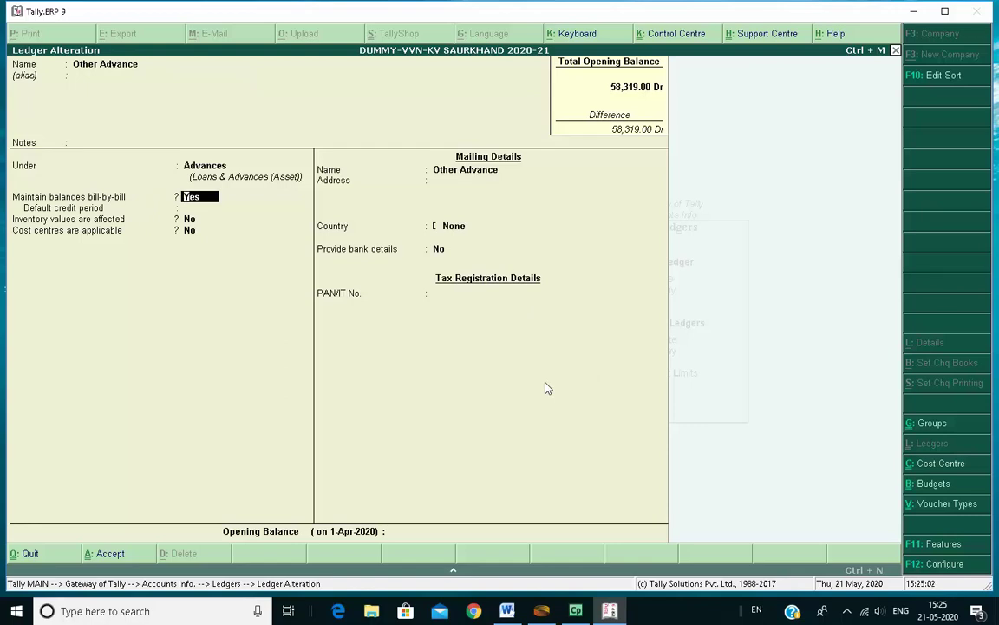
{"action": "key", "text": "n"}
{"action": "key", "text": "y"}
{"action": "key", "text": "Return"}
{"action": "key", "text": "Return"}
{"action": "key", "text": "Return"}
{"action": "key", "text": "Return"}
{"action": "key", "text": "Return"}
{"action": "key", "text": "Return"}
{"action": "key", "text": "Return"}
{"action": "key", "text": "Return"}
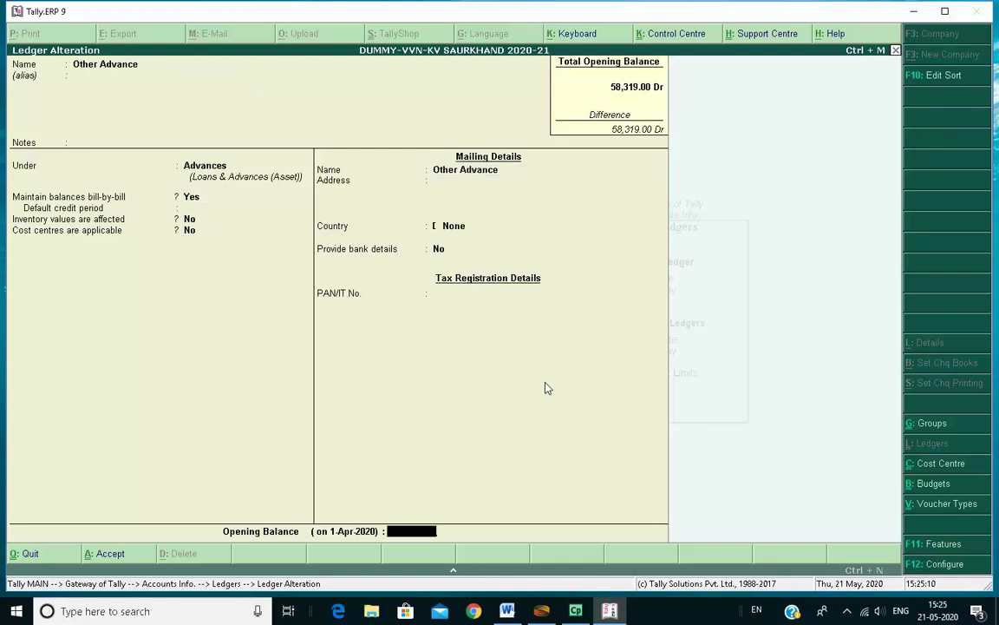
{"action": "key", "text": "y"}
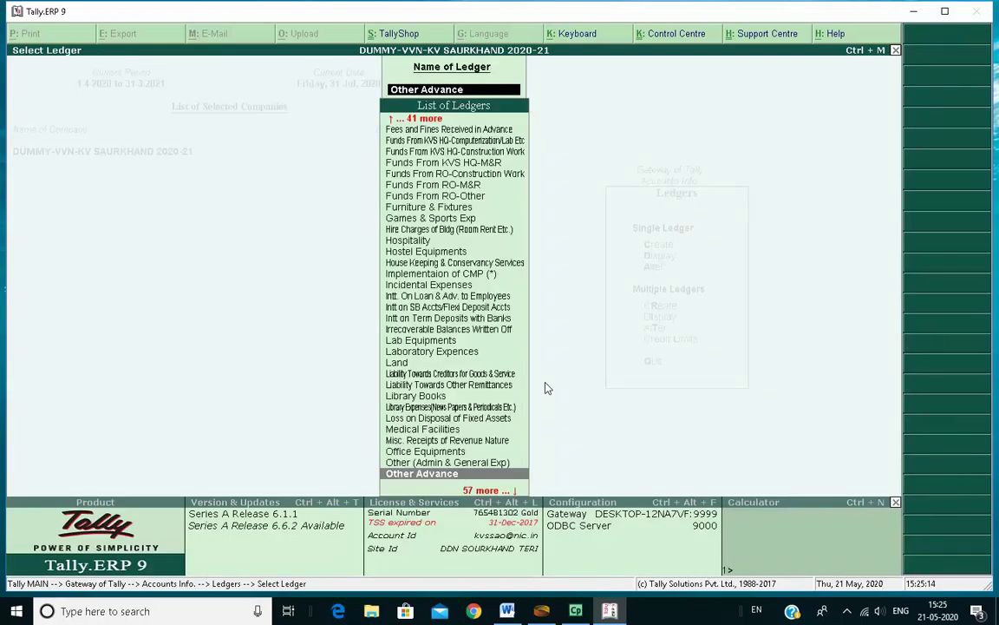
Open the Advance--For Escorting Students/Participants ledger for alteration and set Maintain balances bill-by-bill to Yes.
{"action": "type", "text": "Esco"}
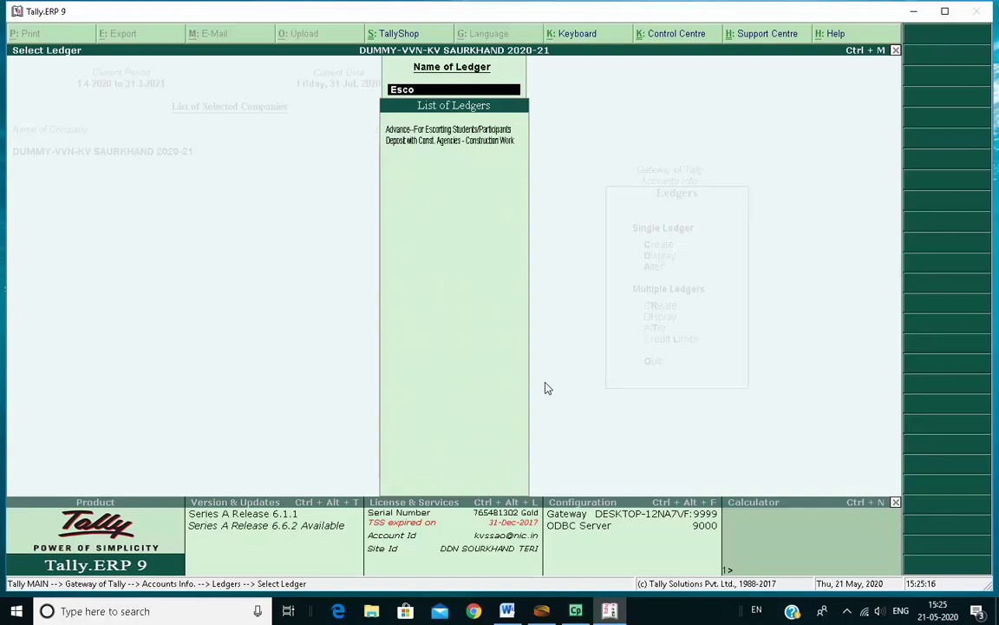
{"action": "type", "text": "rtin"}
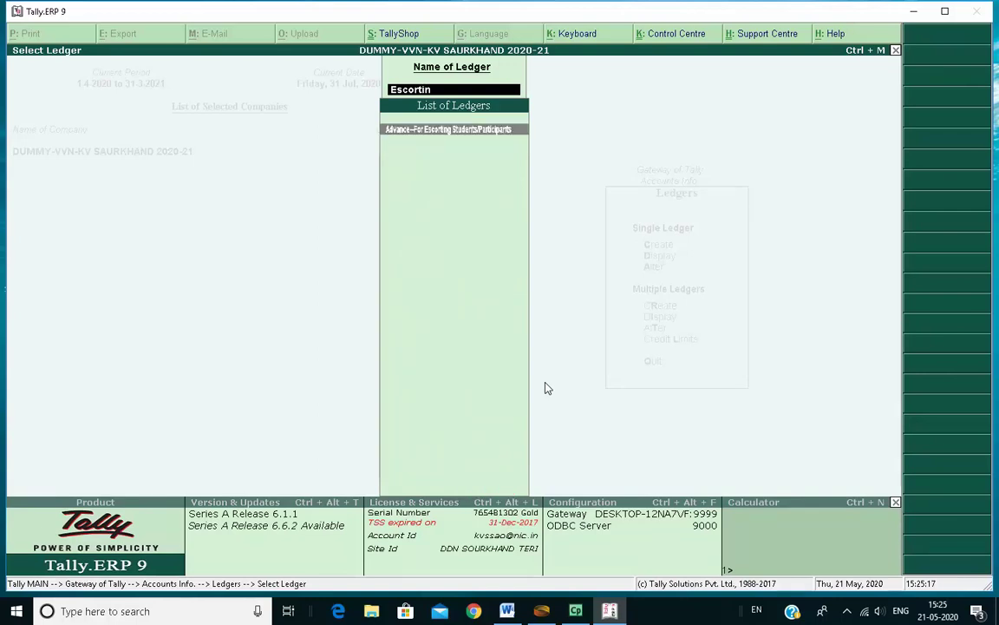
{"action": "left_click", "coordinate": [455, 136]}
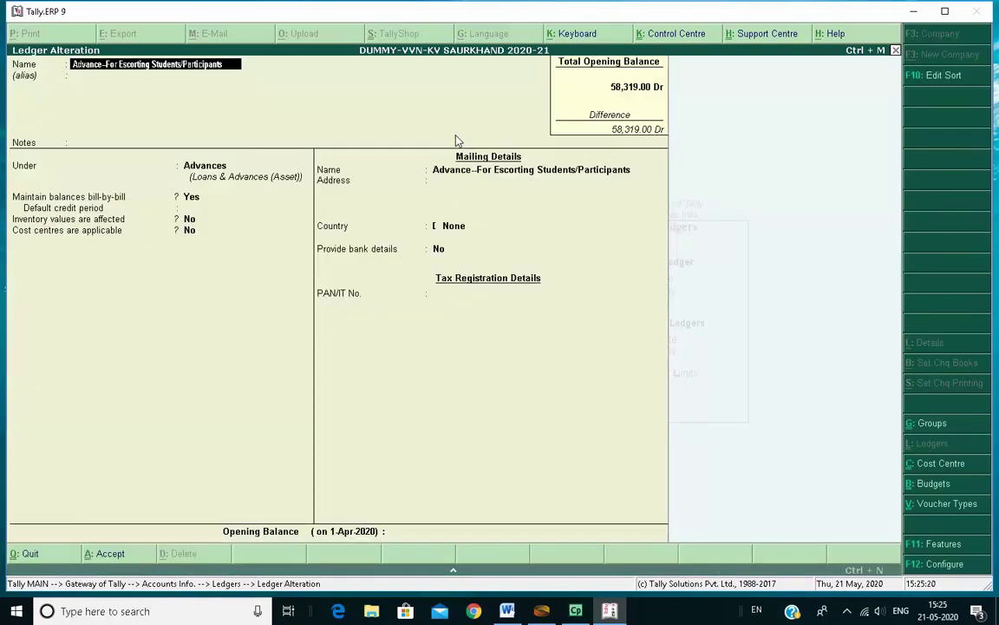
{"action": "key", "text": "Return"}
{"action": "key", "text": "Return"}
{"action": "key", "text": "Return"}
{"action": "key", "text": "Return"}
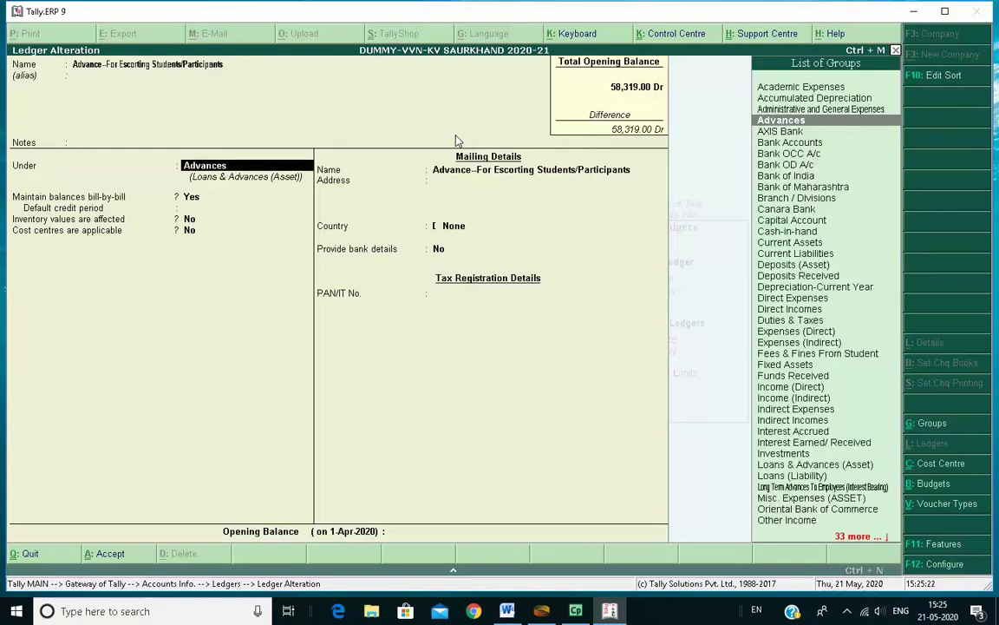
{"action": "key", "text": "n"}
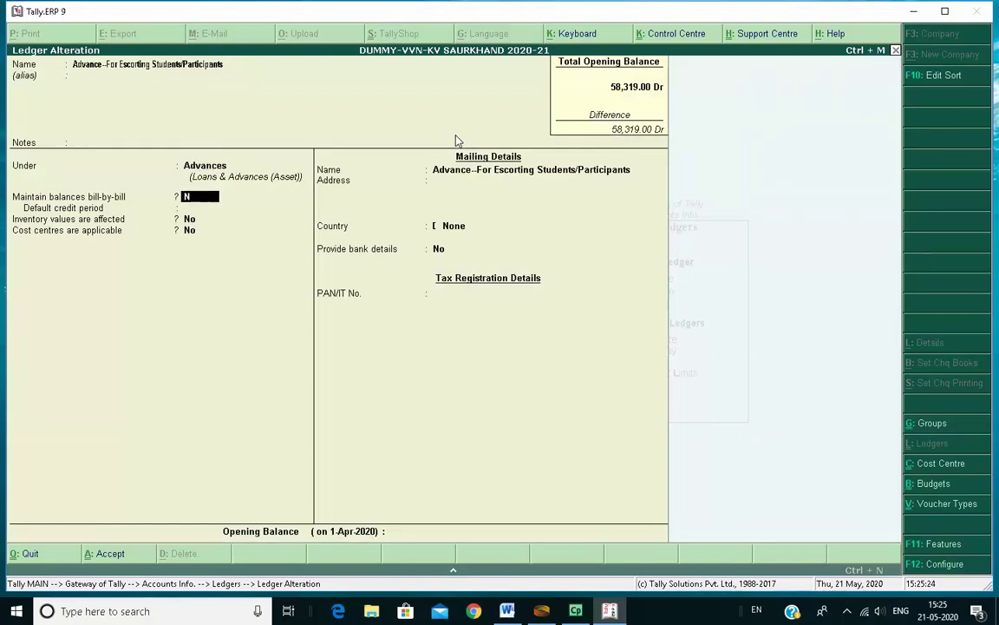
{"action": "key", "text": "y"}
Accept the escorting advance ledger's remaining settings, save it, and return to the Gateway of Tally.
{"action": "key", "text": "Return"}
{"action": "key", "text": "Return"}
{"action": "key", "text": "Return"}
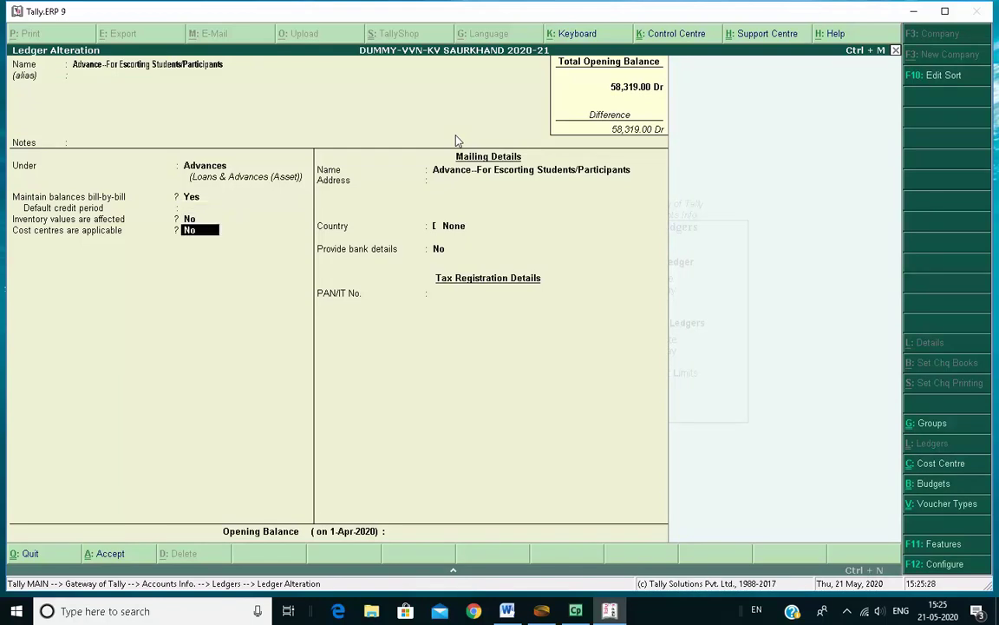
{"action": "key", "text": "Return"}
{"action": "key", "text": "Return"}
{"action": "key", "text": "Return"}
{"action": "key", "text": "Return"}
{"action": "key", "text": "Return"}
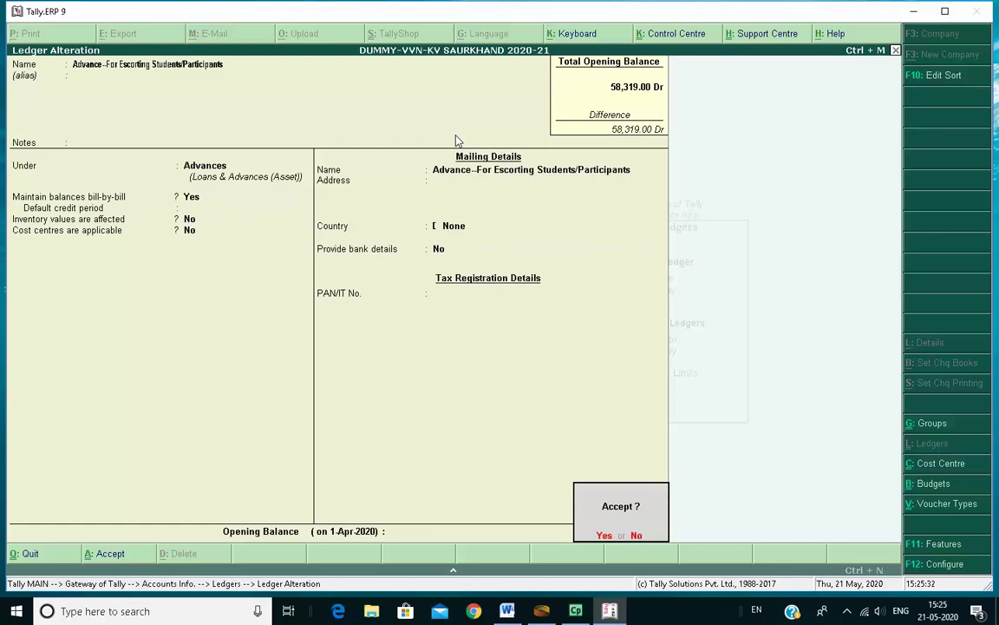
{"action": "key", "text": "Return"}
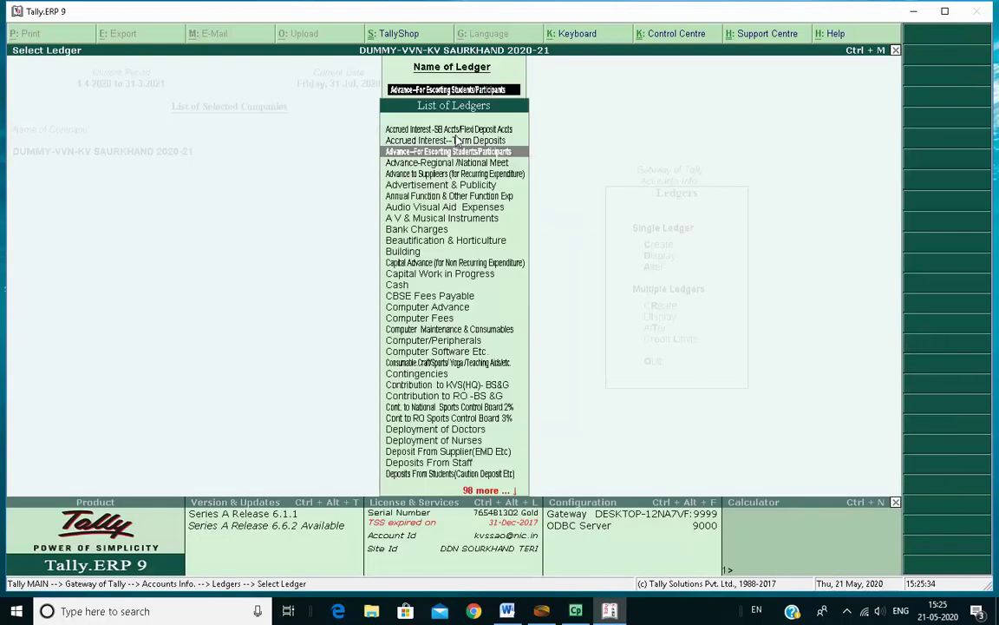
{"action": "key", "text": "Escape"}
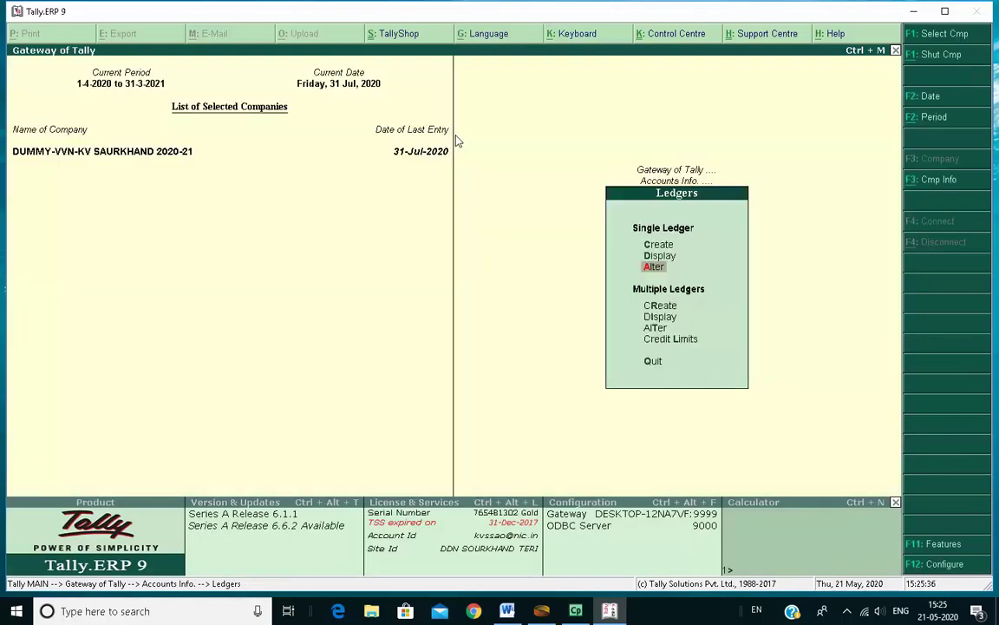
{"action": "key", "text": "Escape"}
{"action": "key", "text": "Escape"}
{"action": "key", "text": "Escape"}
{"action": "key", "text": "Escape"}
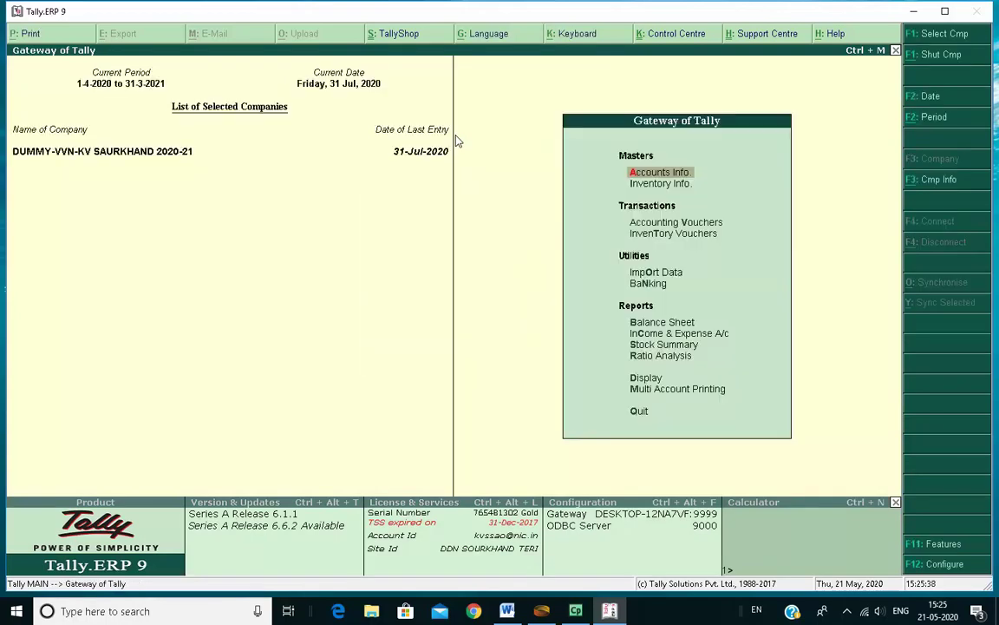
Review the company's accounting features, including Maintain bill-wise details and For non-trading accounts also, accept the screen and return to the Gateway of Tally.
{"action": "left_click", "coordinate": [941, 544]}
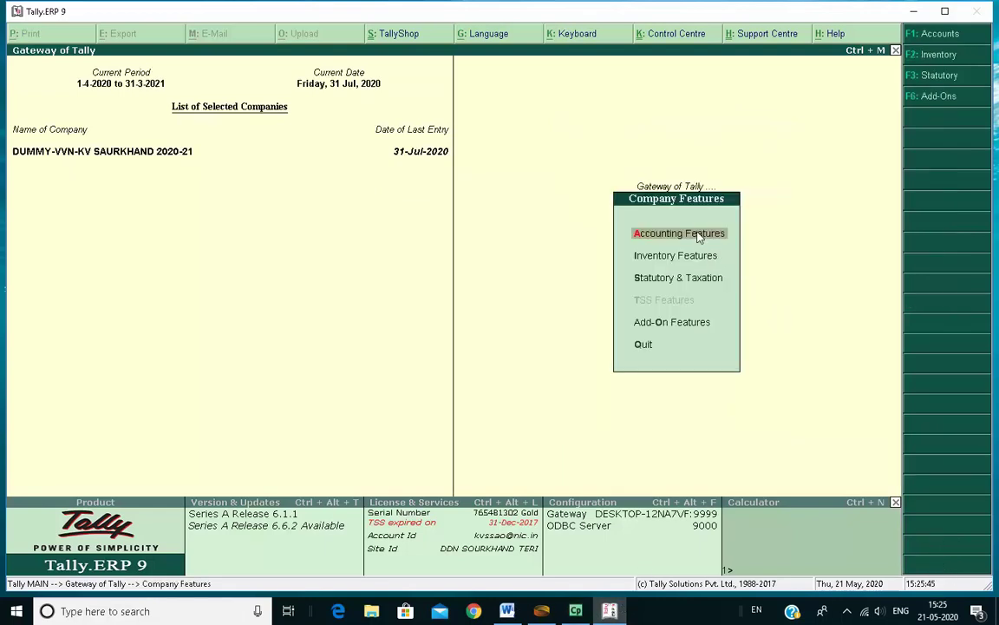
{"action": "left_click", "coordinate": [698, 233]}
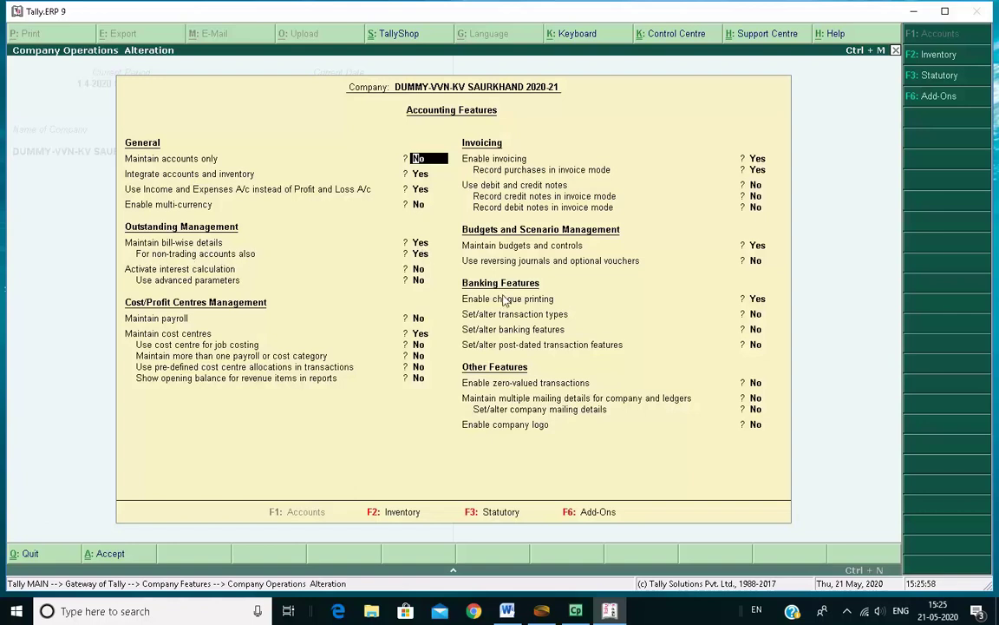
{"action": "key", "text": "Return"}
{"action": "key", "text": "Return"}
{"action": "key", "text": "Return"}
{"action": "key", "text": "Return"}
{"action": "key", "text": "Return"}
{"action": "key", "text": "Return"}
{"action": "key", "text": "Return"}
{"action": "key", "text": "Return"}
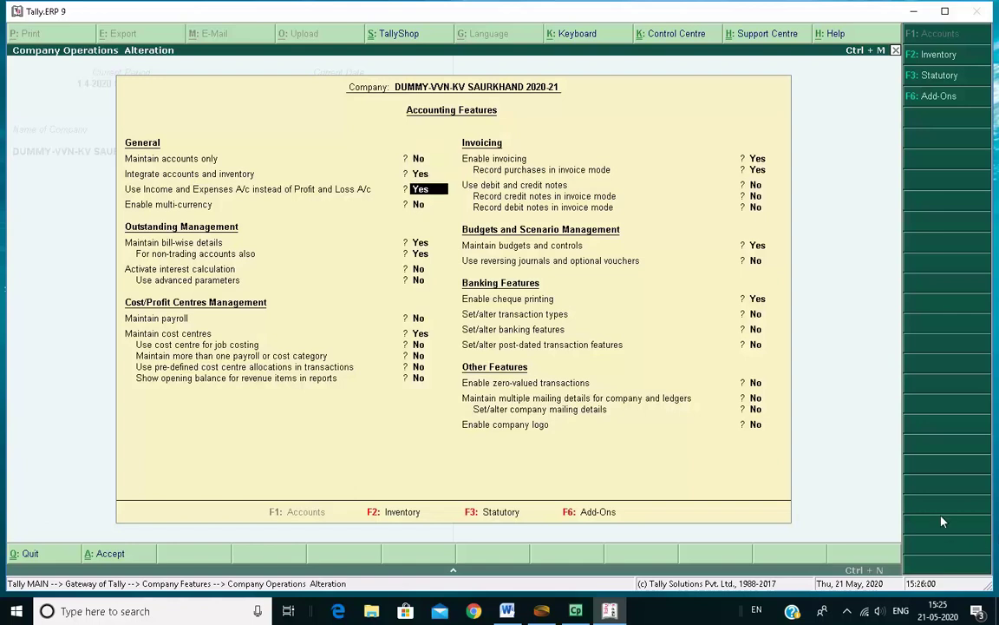
{"action": "key", "text": "Return"}
{"action": "key", "text": "Return"}
{"action": "key", "text": "Return"}
{"action": "key", "text": "Return"}
{"action": "key", "text": "Return"}
{"action": "key", "text": "Return"}
{"action": "key", "text": "Return"}
{"action": "key", "text": "Return"}
{"action": "key", "text": "Return"}
{"action": "key", "text": "Return"}
{"action": "key", "text": "Return"}
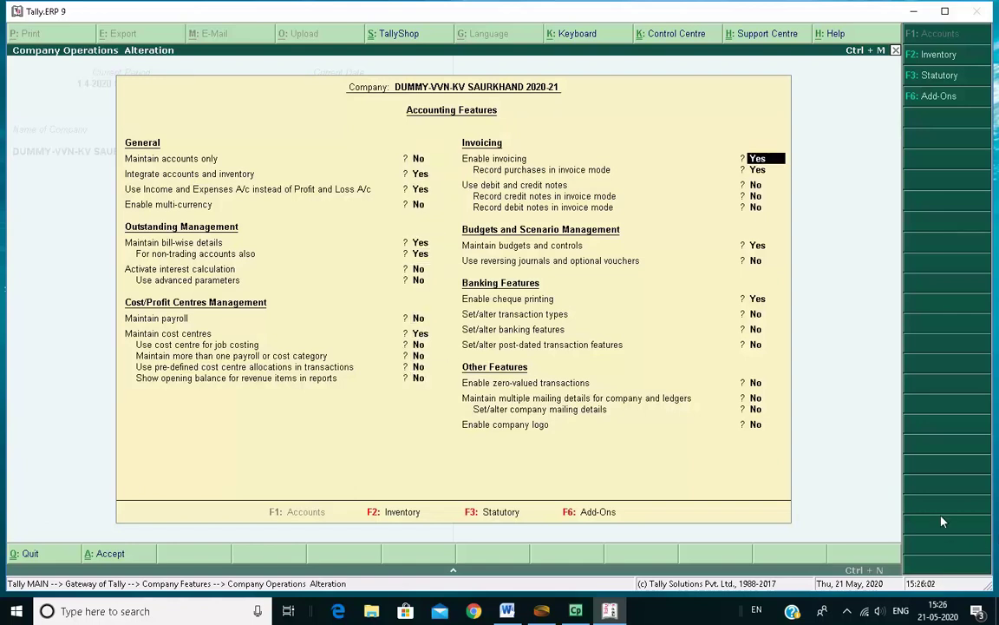
{"action": "key", "text": "Return"}
{"action": "key", "text": "Return"}
{"action": "key", "text": "Return"}
{"action": "key", "text": "Return"}
{"action": "key", "text": "Return"}
{"action": "key", "text": "Return"}
{"action": "key", "text": "Return"}
{"action": "key", "text": "Return"}
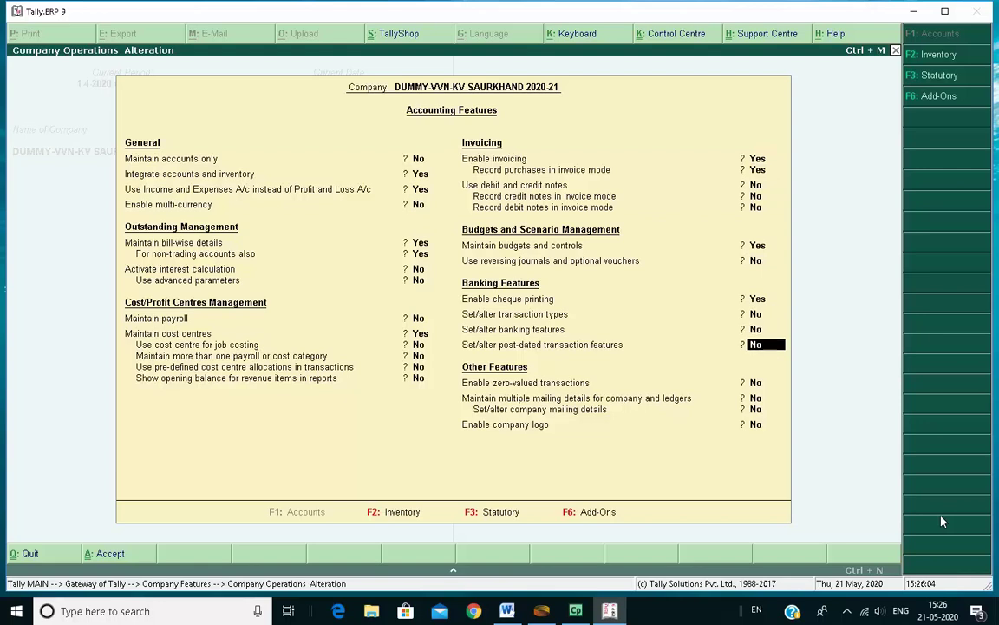
{"action": "key", "text": "Return"}
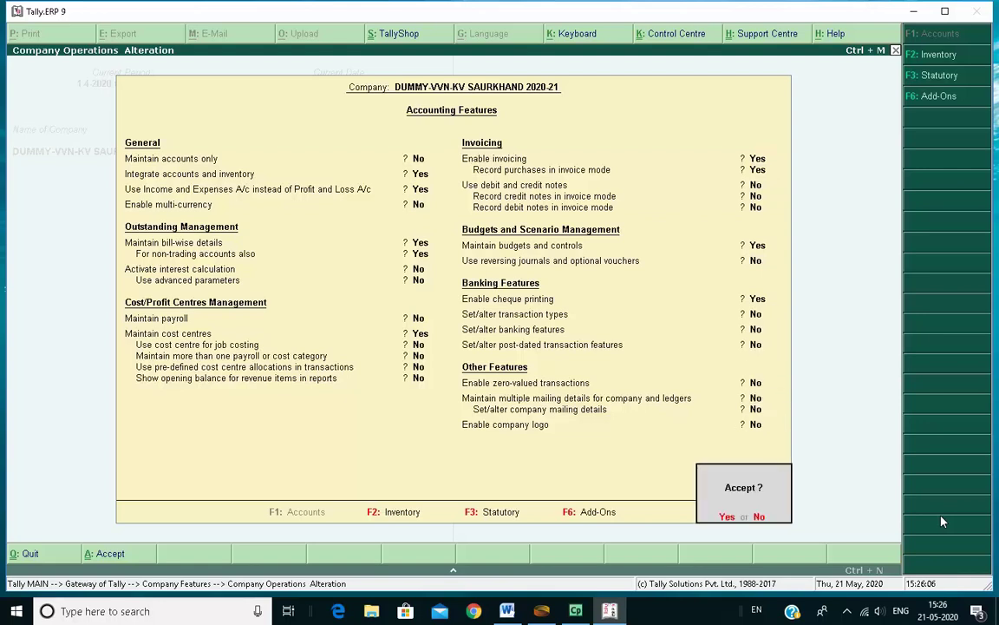
{"action": "key", "text": "Return"}
{"action": "key", "text": "Escape"}
{"action": "key", "text": "Escape"}
{"action": "key", "text": "Escape"}
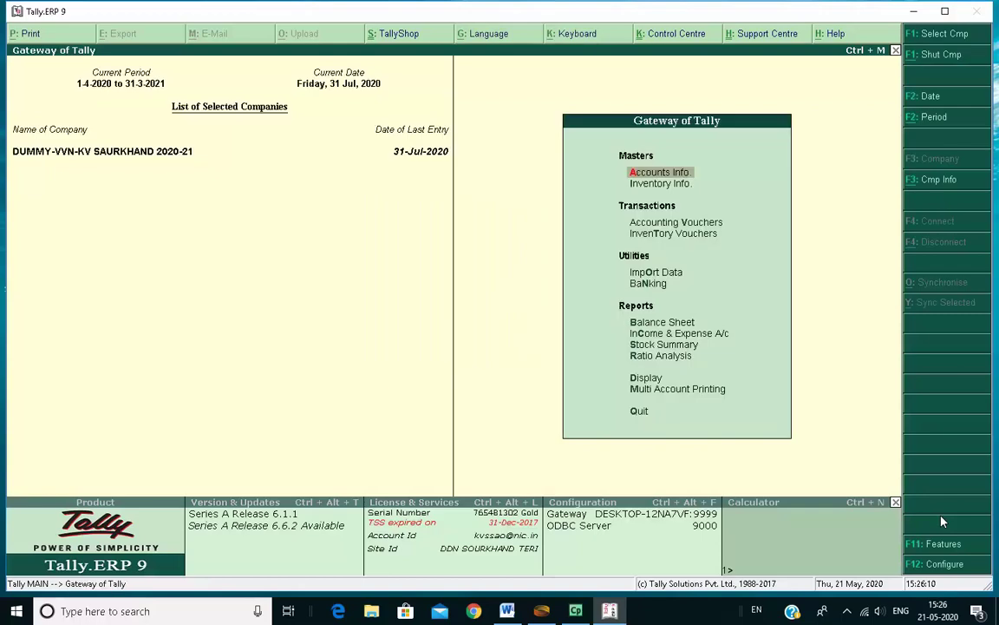
Open the Advance--For Escorting Students/Participants ledger for alteration from the single-ledger options.
{"action": "key", "text": "Down"}
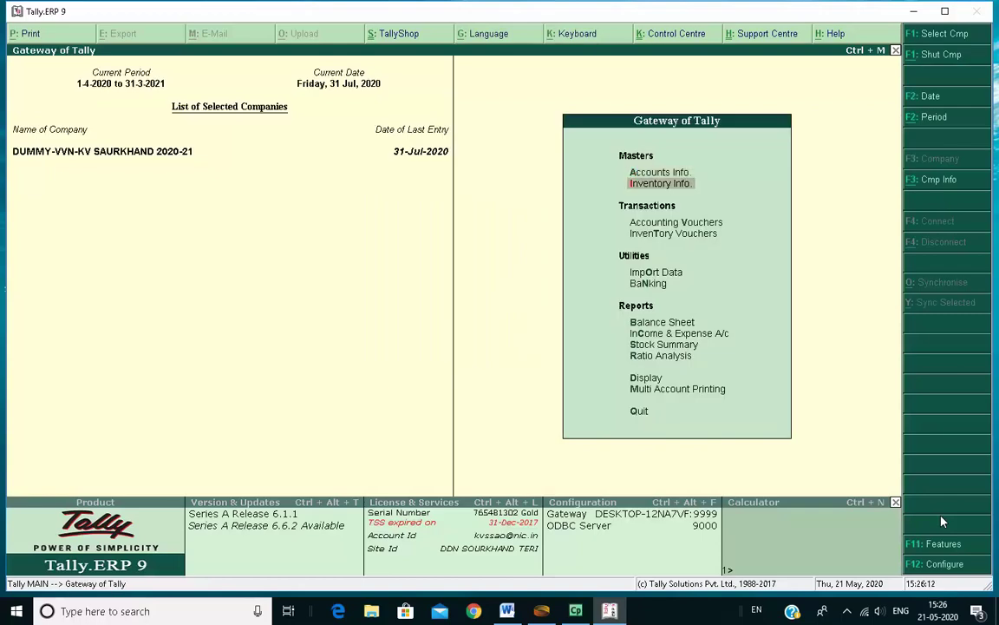
{"action": "key", "text": "Up"}
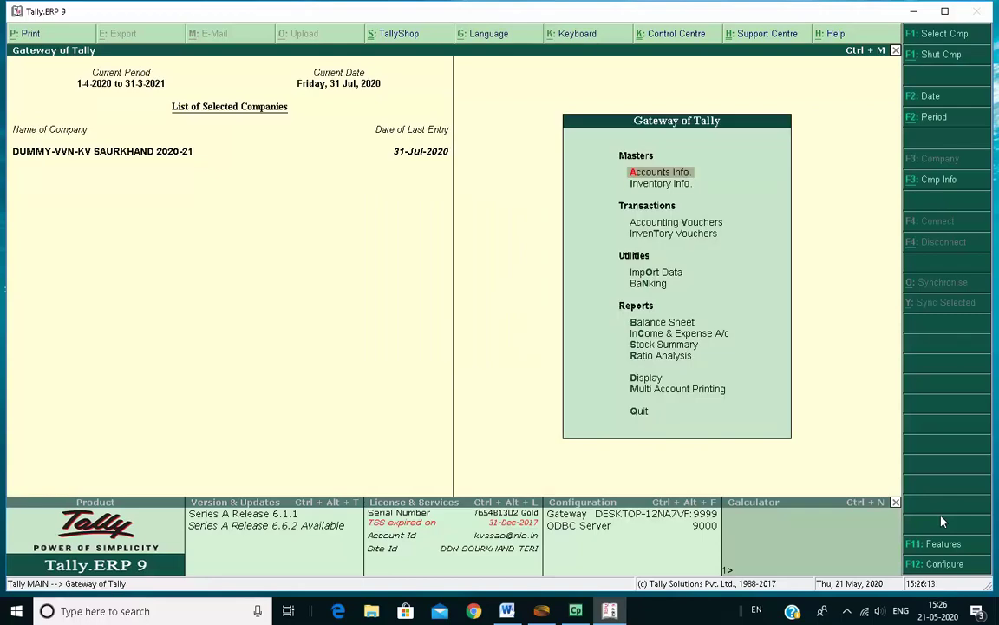
{"action": "left_click", "coordinate": [683, 177]}
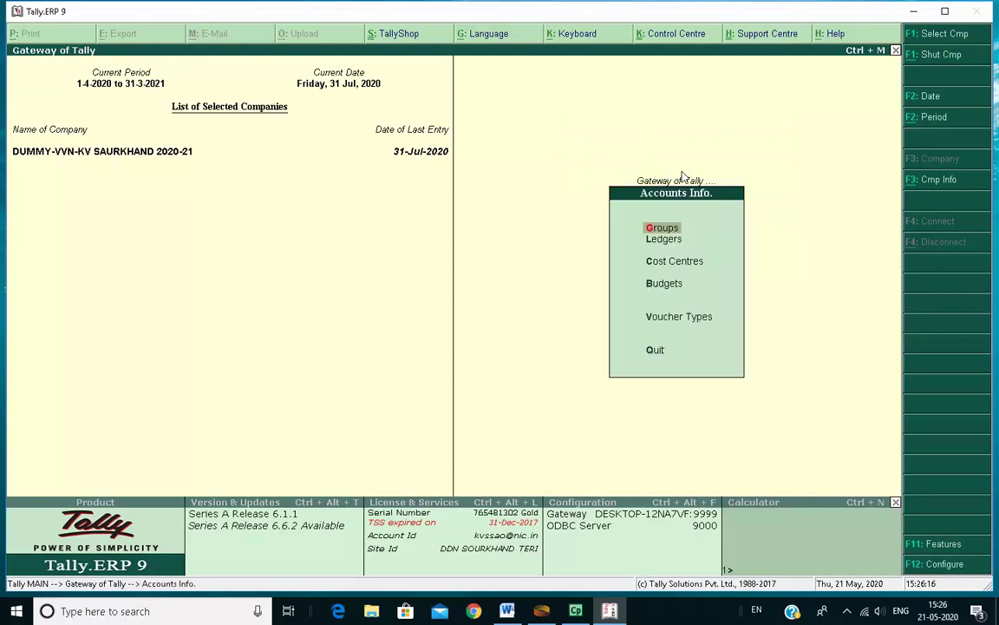
{"action": "key", "text": "Down"}
{"action": "key", "text": "Return"}
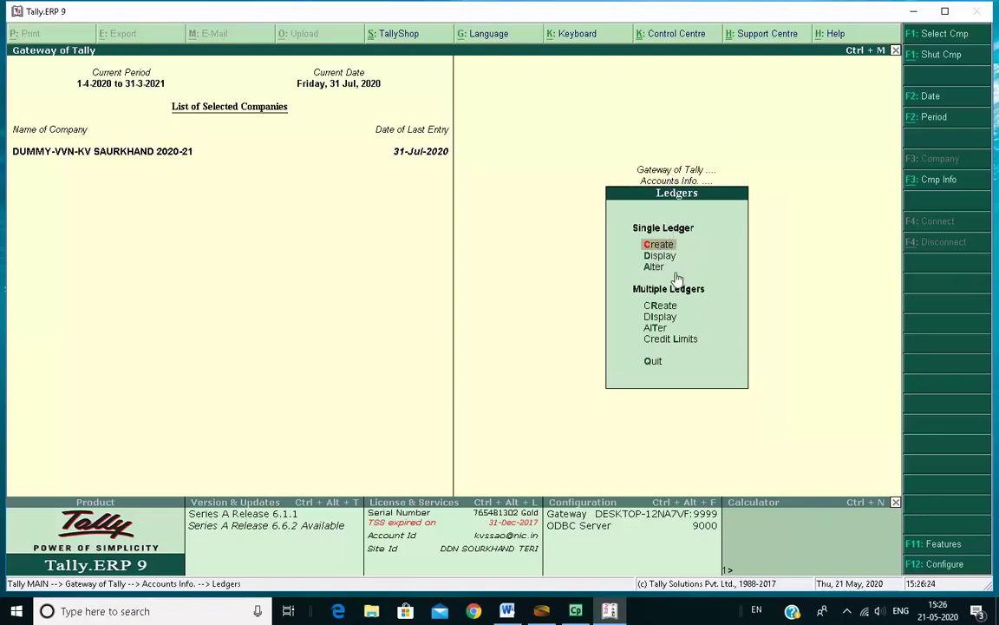
{"action": "key", "text": "Down"}
{"action": "key", "text": "Down"}
{"action": "key", "text": "Return"}
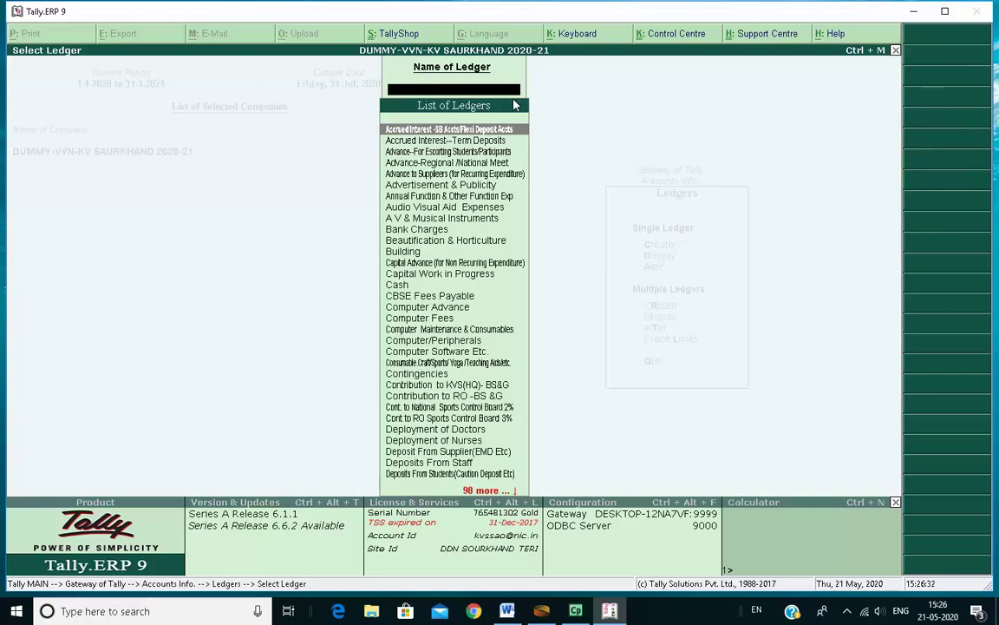
{"action": "type", "text": "Escorting"}
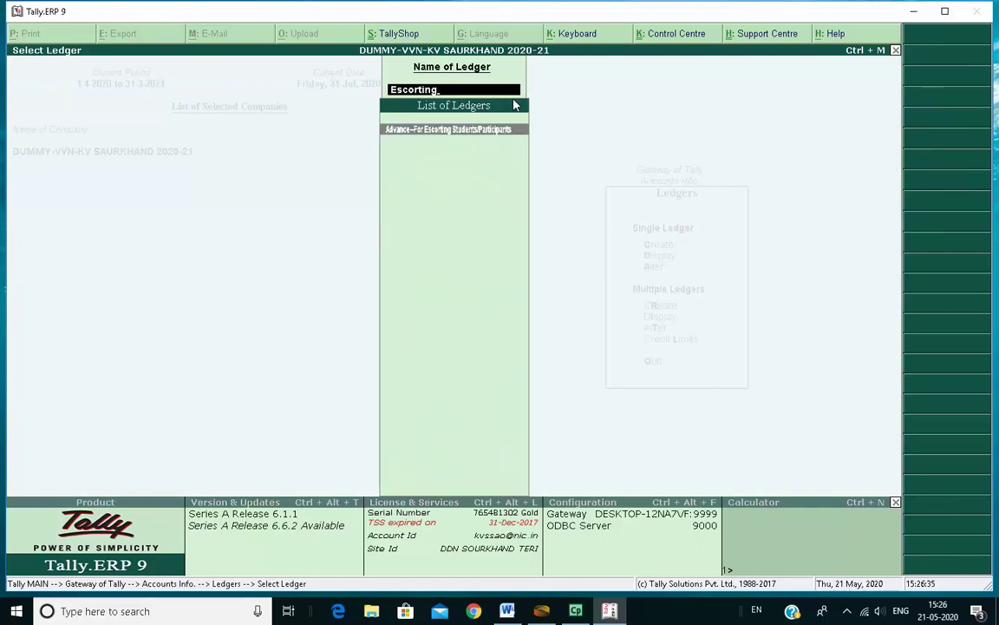
{"action": "key", "text": "Return"}
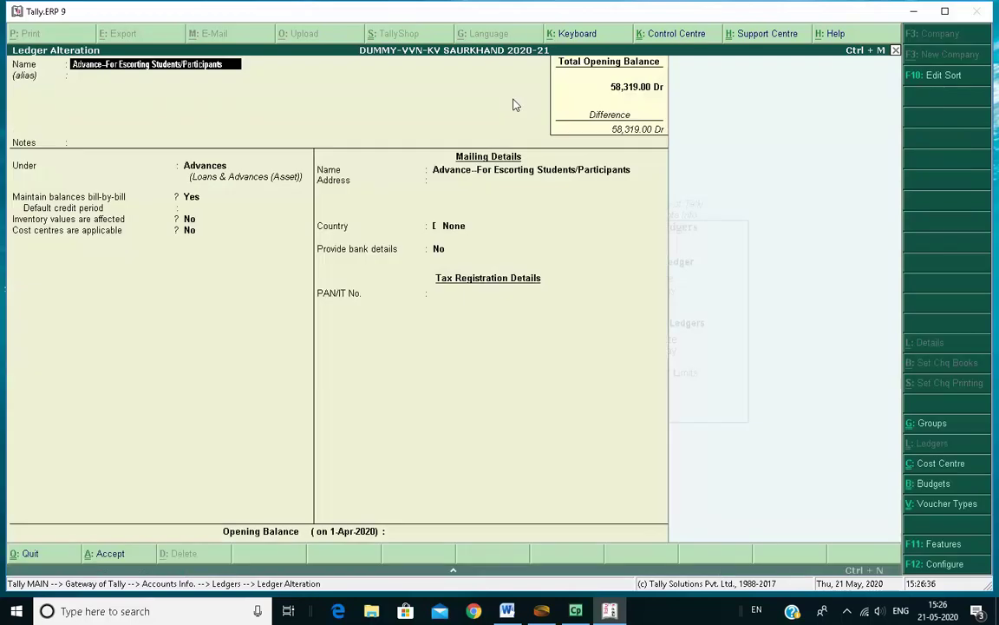
Check the escorting advance ledger's Maintain balances bill-by-bill setting and quit the alteration back to the ledger list.
{"action": "key", "text": "Return"}
{"action": "key", "text": "Return"}
{"action": "key", "text": "Return"}
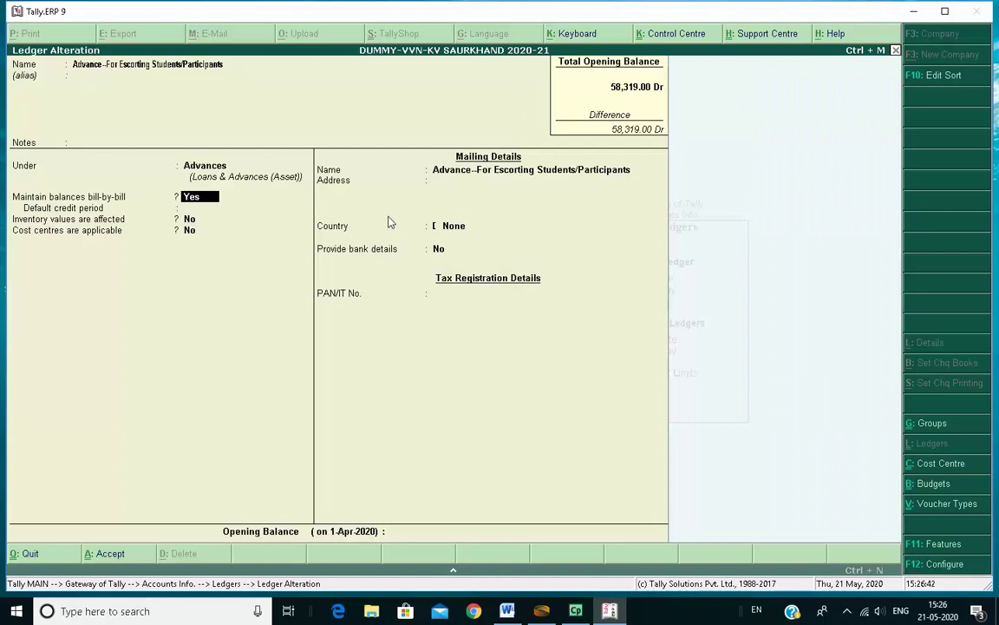
{"action": "key", "text": "Escape"}
{"action": "key", "text": "Return"}
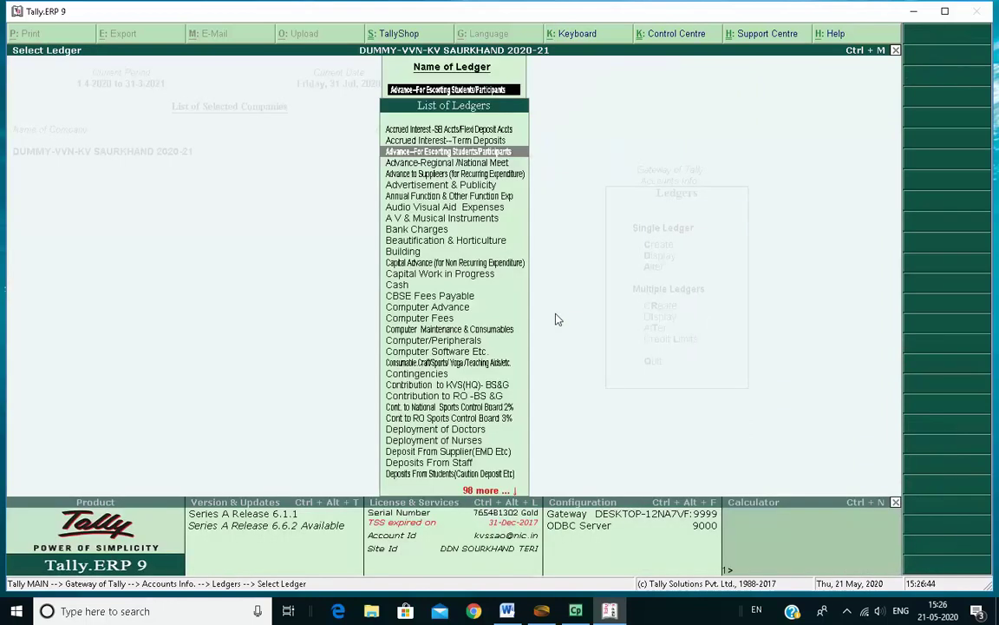
Open the Other Advance ledger, check its Maintain balances bill-by-bill setting, and quit to the Gateway of Tally.
{"action": "type", "text": "Other"}
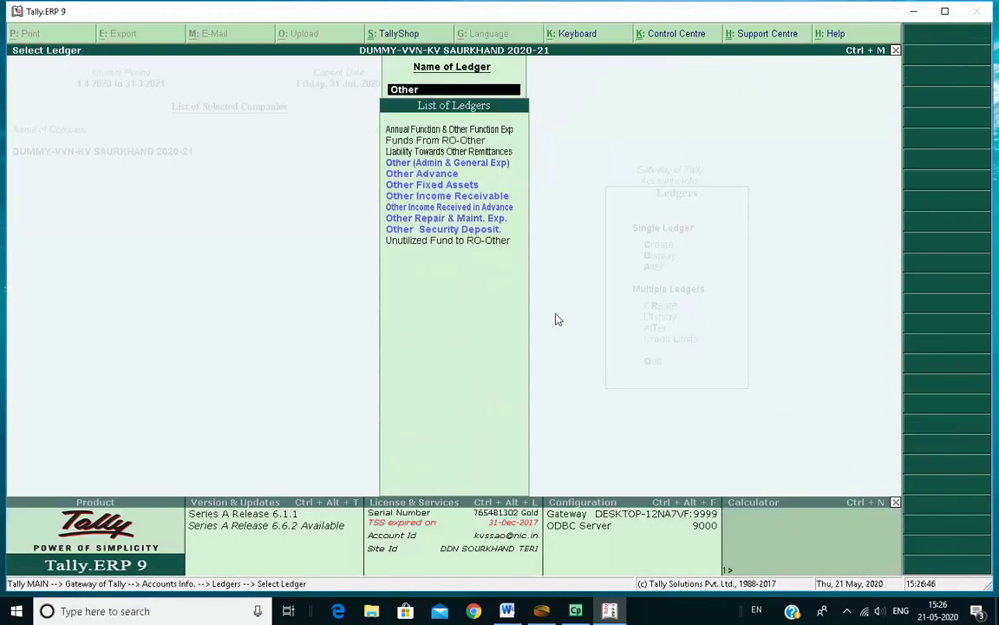
{"action": "type", "text": " Adva"}
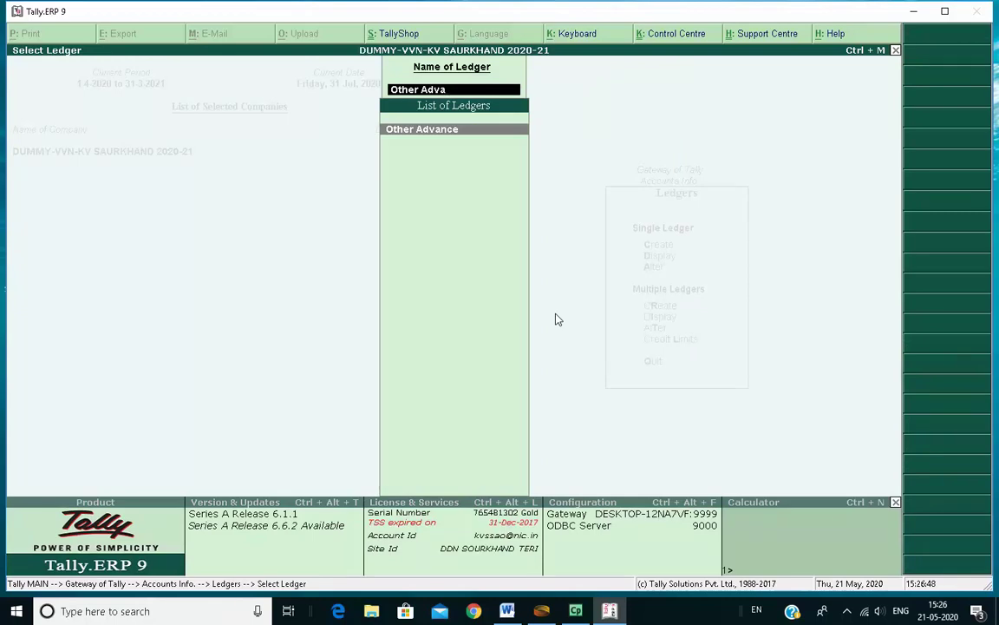
{"action": "key", "text": "Return"}
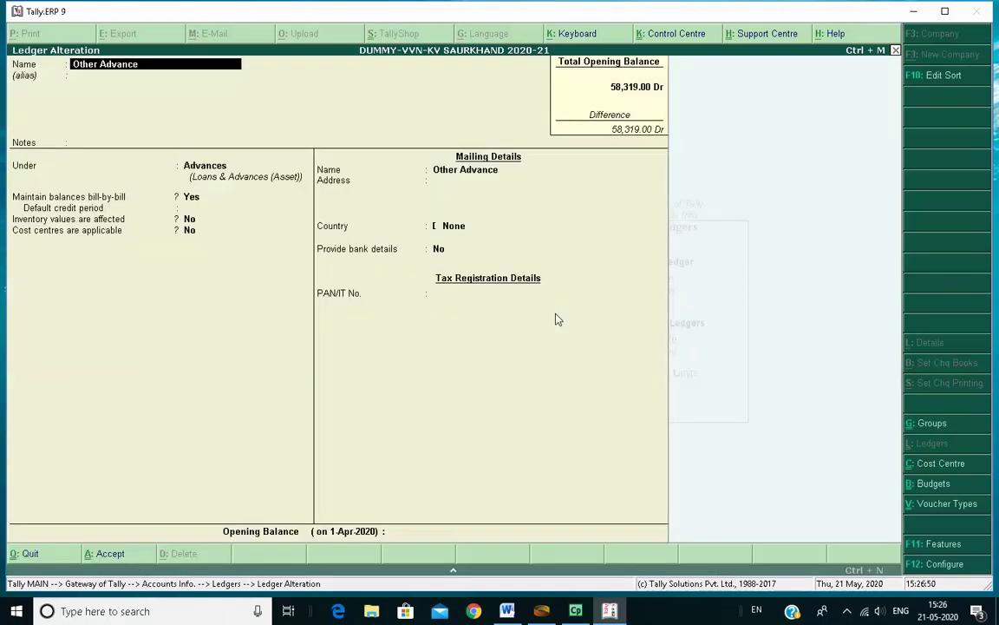
{"action": "key", "text": "Return"}
{"action": "key", "text": "Return"}
{"action": "key", "text": "Return"}
{"action": "key", "text": "Return"}
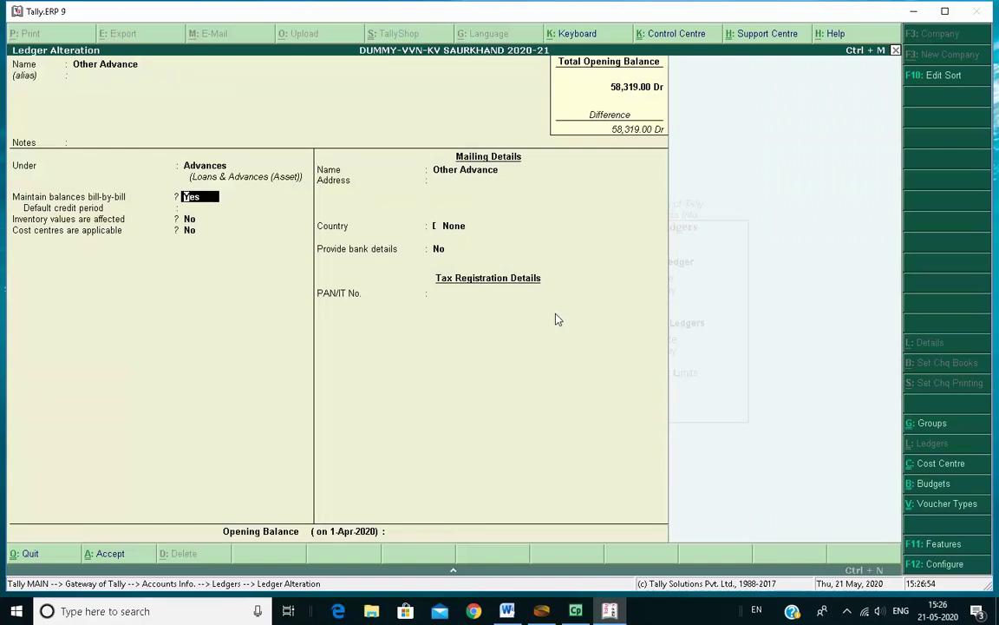
{"action": "key", "text": "Escape"}
{"action": "key", "text": "y"}
{"action": "key", "text": "Escape"}
{"action": "key", "text": "Escape"}
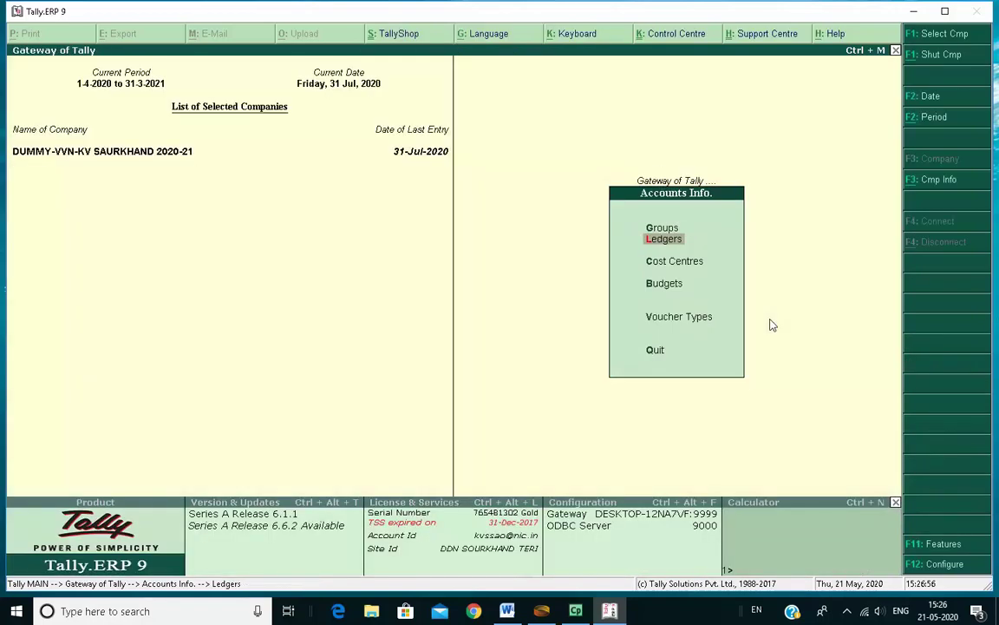
{"action": "key", "text": "Escape"}
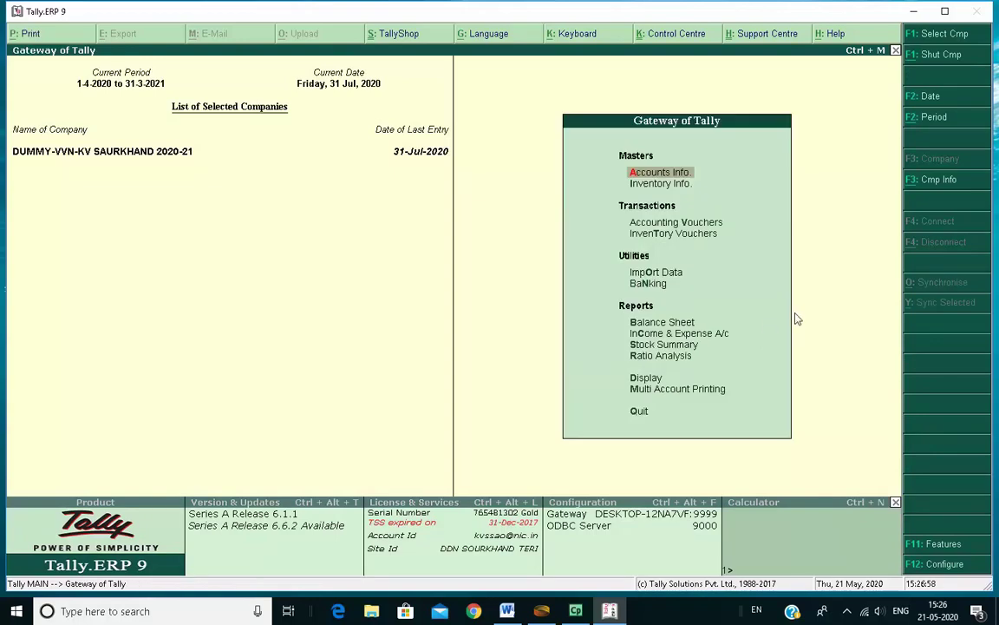
Switch to the Word contents document and highlight the Outstanding Management heading and its first topic in yellow.
{"action": "key", "text": "alt+Tab"}
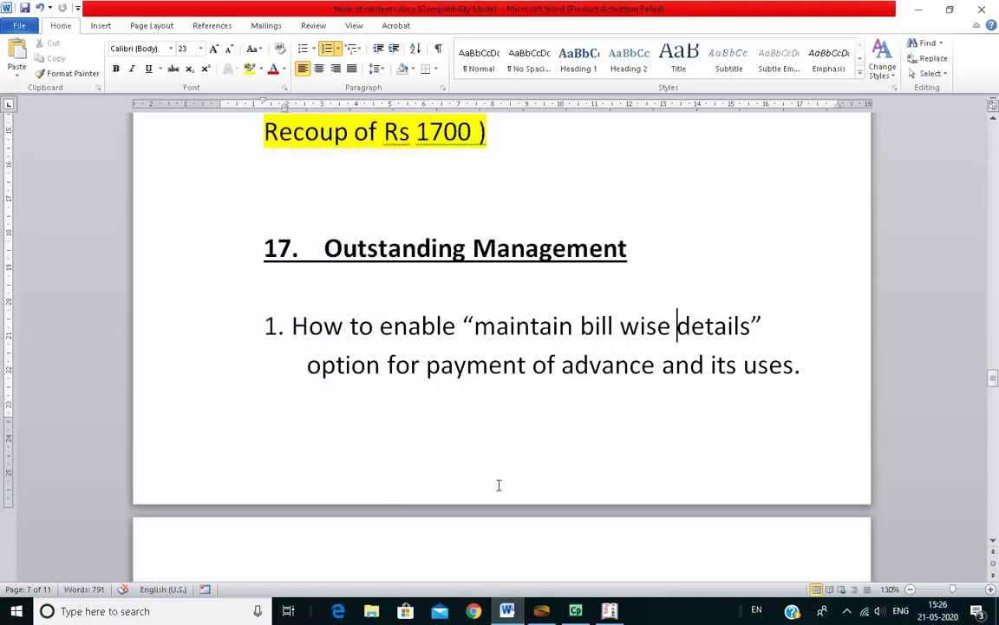
{"action": "left_click_drag", "start_coordinate": [263, 248], "coordinate": [817, 383]}
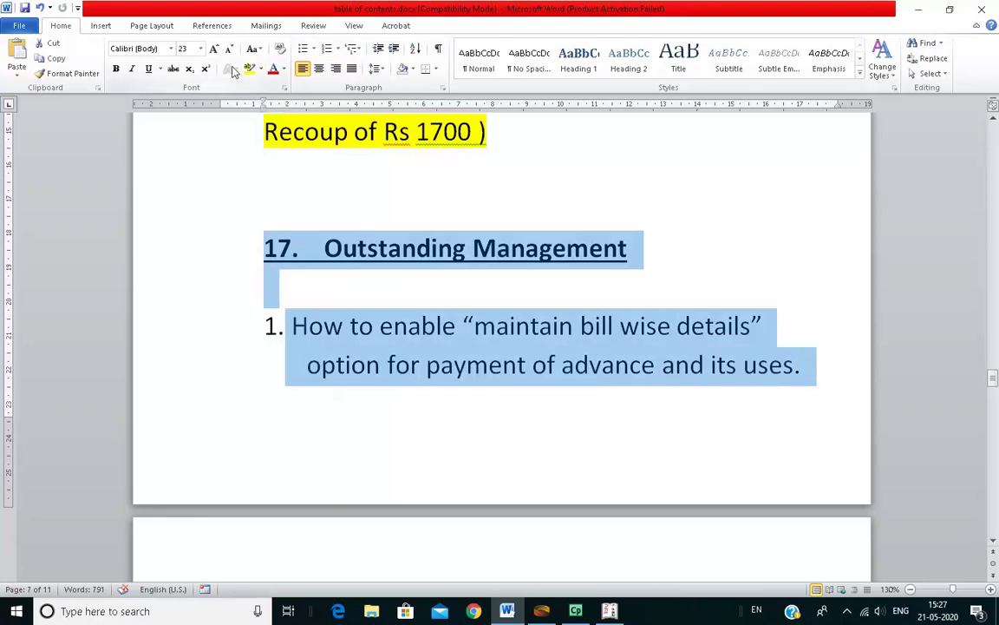
{"action": "left_click", "coordinate": [249, 69]}
Highlight topic 2, on enabling "maintain bill wise details" in ledgers, in yellow.
{"action": "key", "text": "Page_Down"}
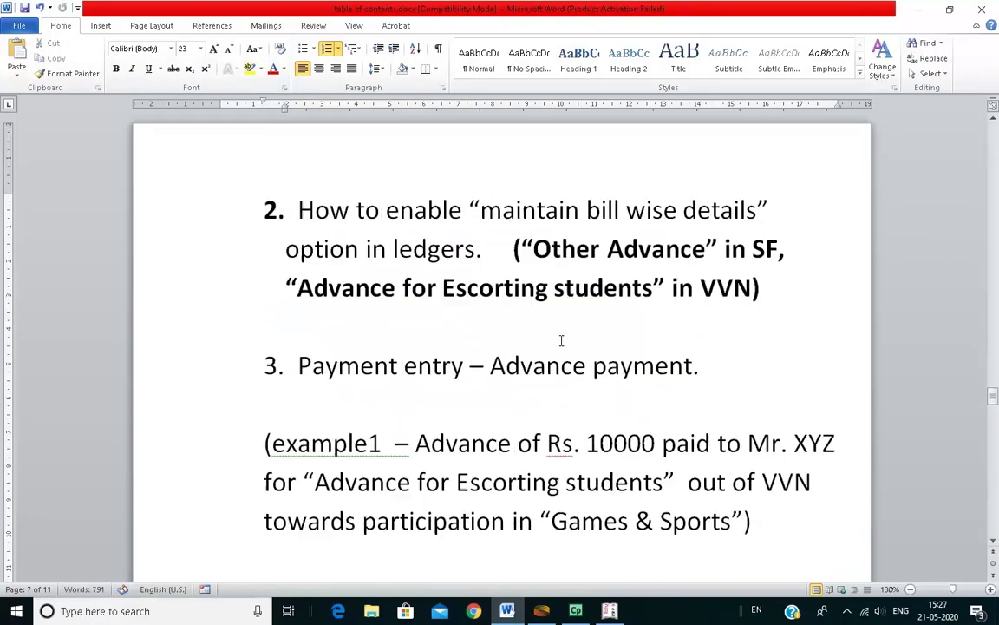
{"action": "left_click", "coordinate": [734, 253]}
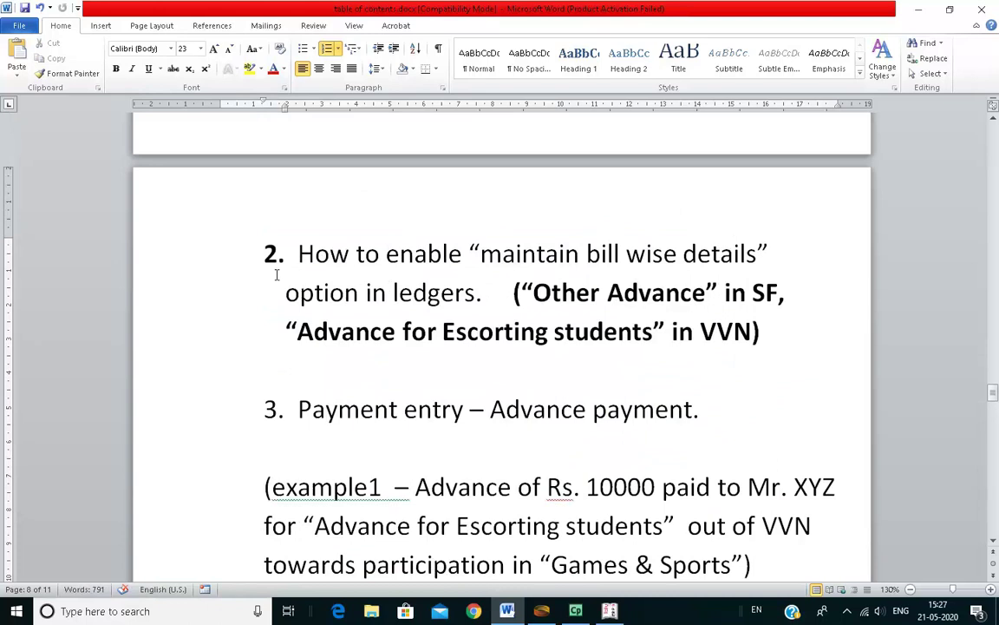
{"action": "left_click_drag", "start_coordinate": [265, 253], "coordinate": [780, 339]}
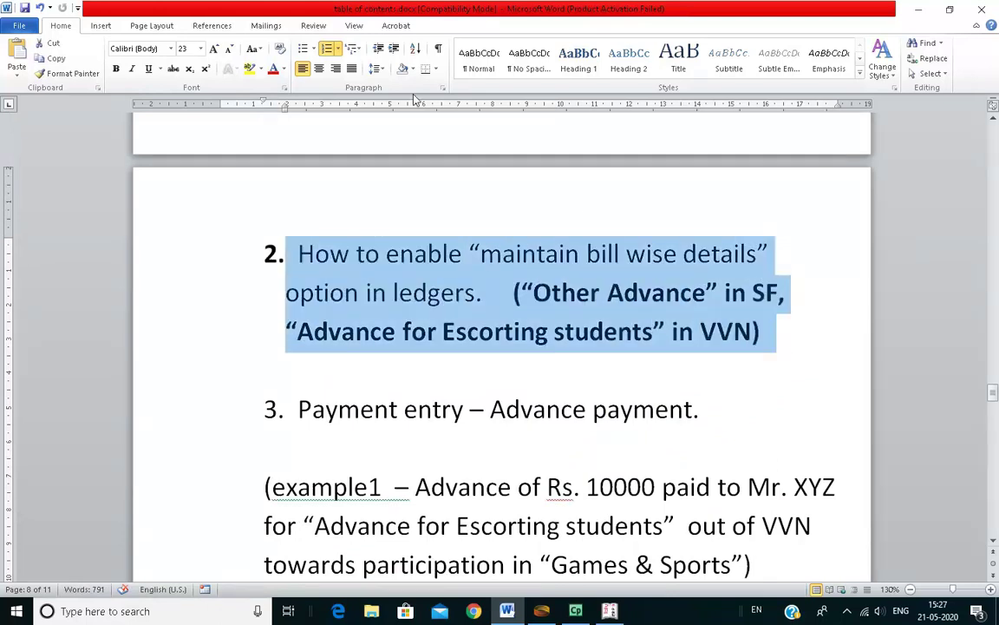
{"action": "left_click", "coordinate": [249, 69]}
{"action": "left_click", "coordinate": [590, 332]}
Highlight the topic 3 text "Payment entry – Advance payment." in yellow.
{"action": "scroll", "coordinate": [741, 485], "scroll_direction": "down", "scroll_amount": 2}
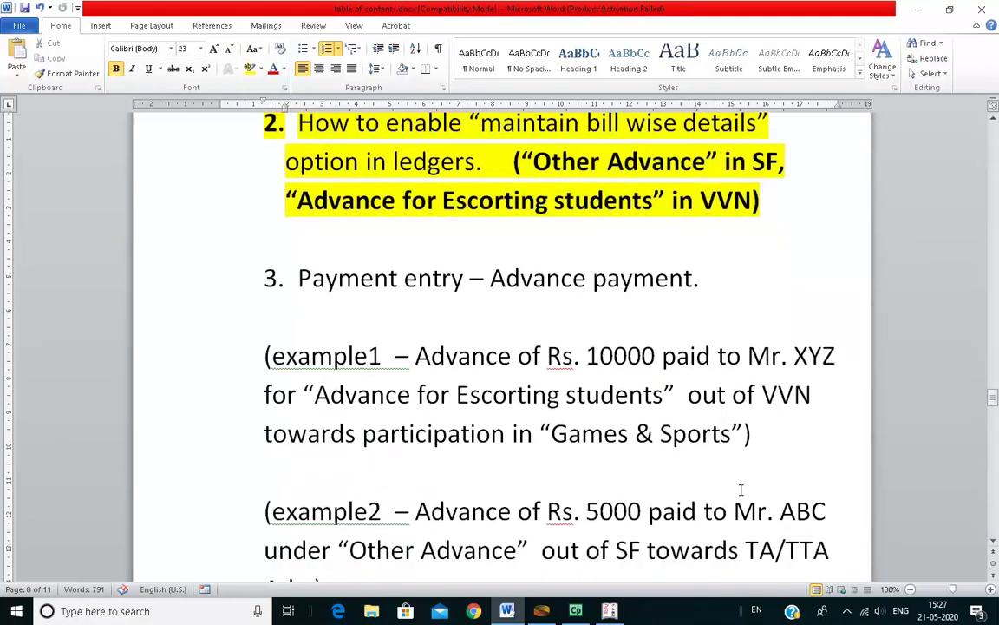
{"action": "scroll", "coordinate": [354, 339], "scroll_direction": "down", "scroll_amount": 1}
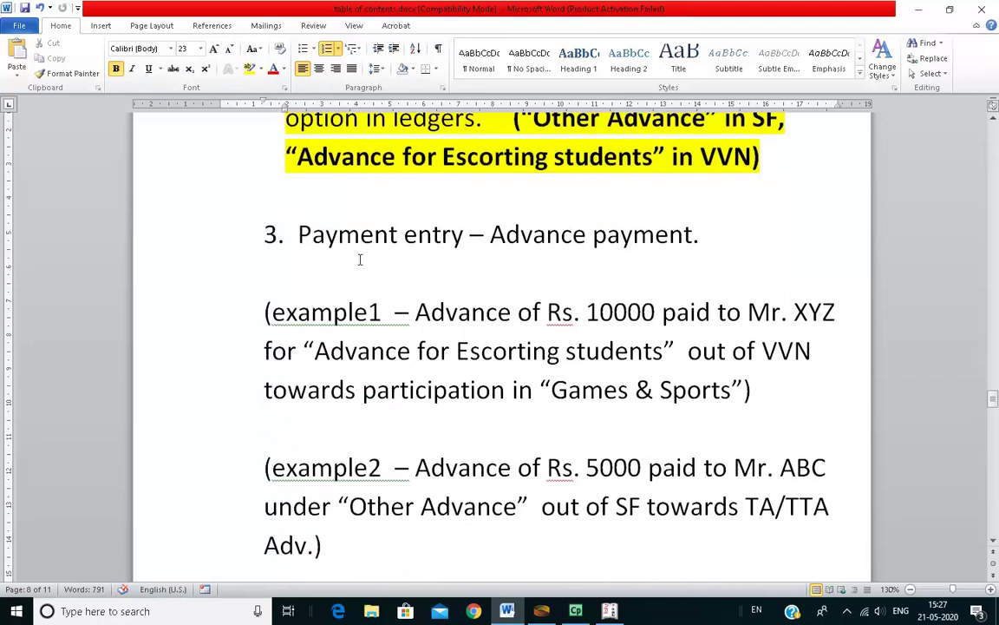
{"action": "left_click_drag", "start_coordinate": [302, 238], "coordinate": [707, 232]}
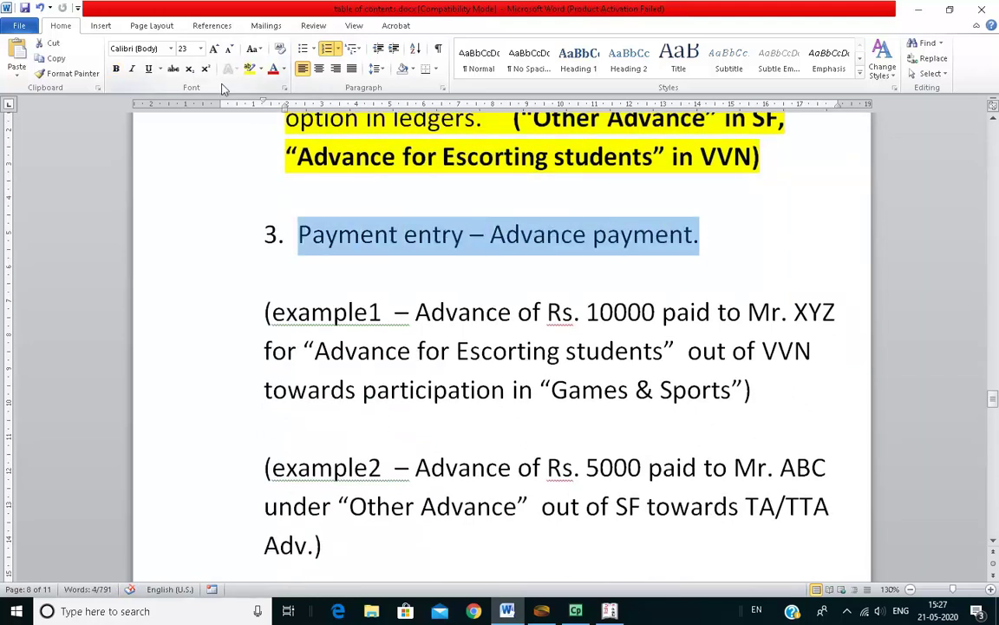
{"action": "left_click", "coordinate": [248, 69]}
{"action": "left_click", "coordinate": [642, 313]}
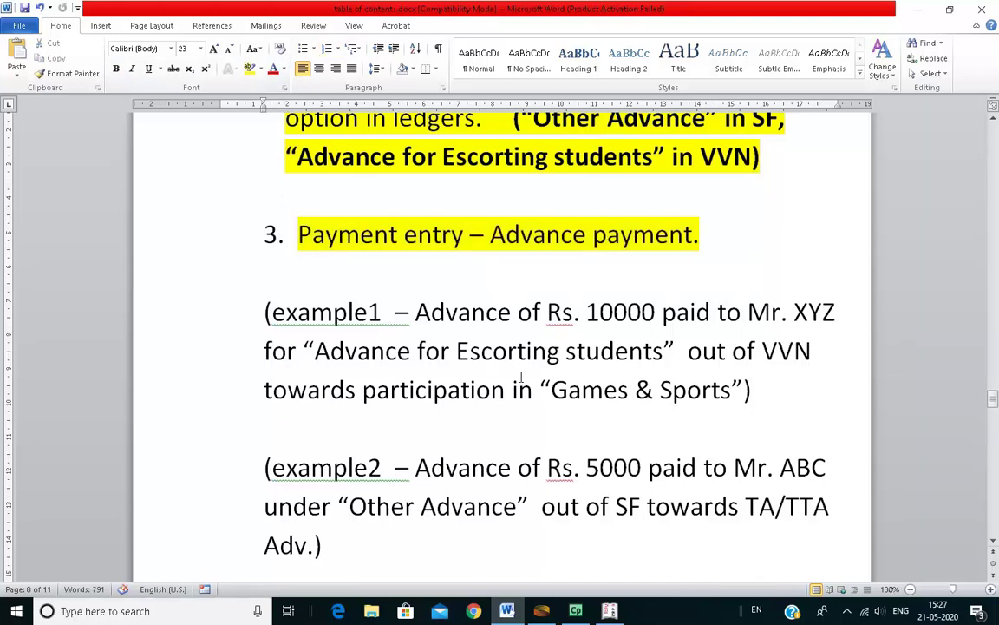
Switch to Tally and open the Day Book with its period set from 1-4-2020 to 31-7-2020.
{"action": "scroll", "coordinate": [607, 377], "scroll_direction": "down", "scroll_amount": 1}
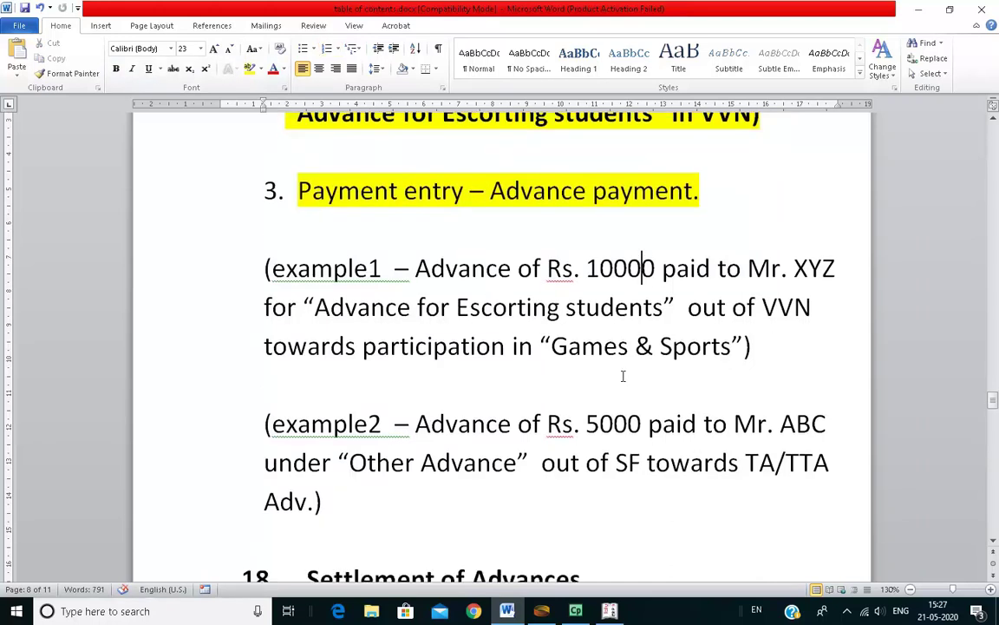
{"action": "left_click", "coordinate": [609, 612]}
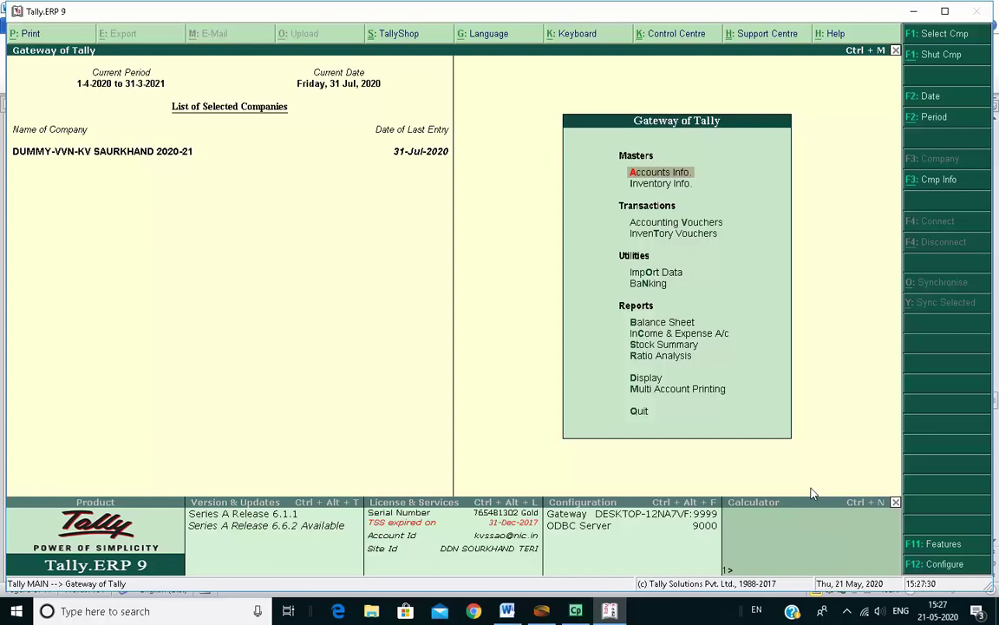
{"action": "key", "text": "d"}
{"action": "key", "text": "d"}
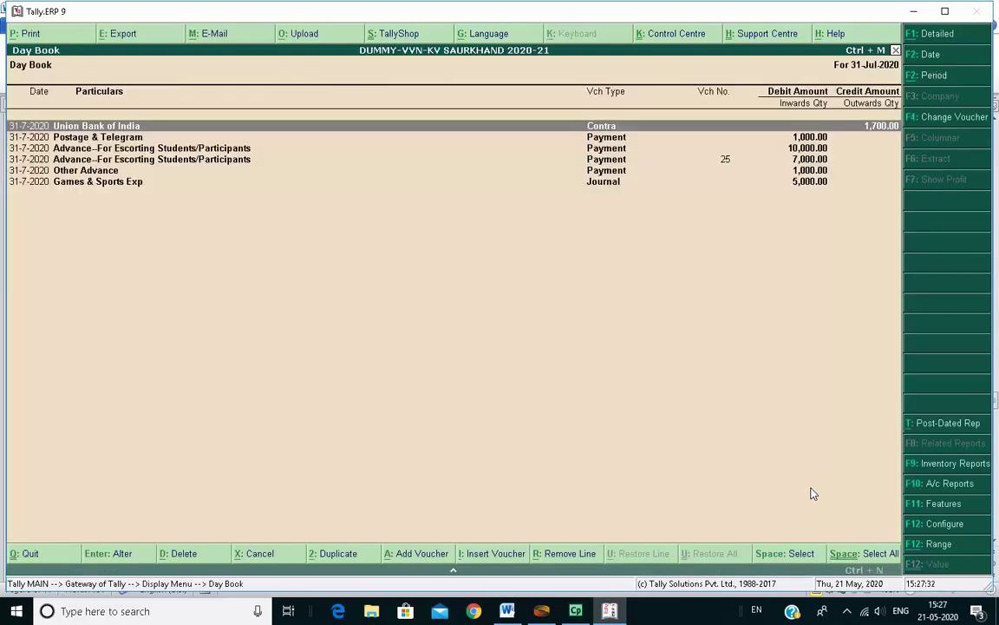
{"action": "key", "text": "alt+F2"}
{"action": "type", "text": "1-4"}
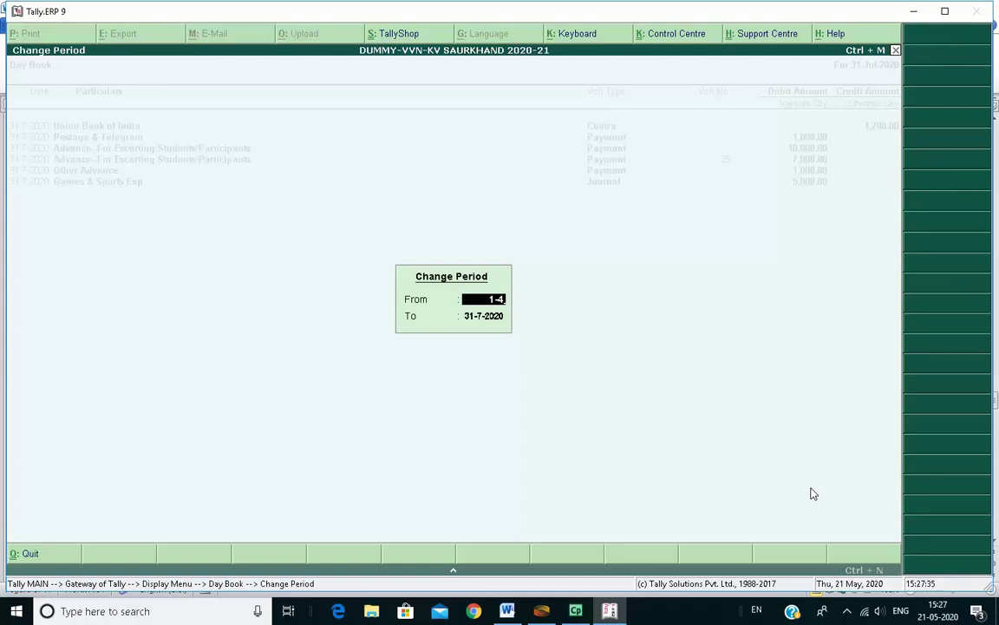
{"action": "key", "text": "Return"}
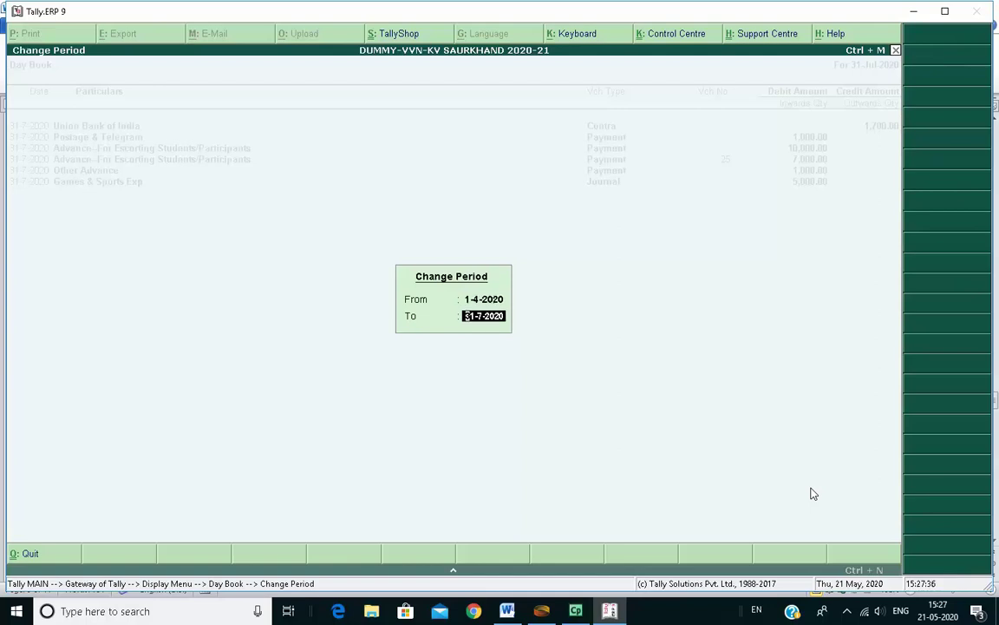
{"action": "key", "text": "Return"}
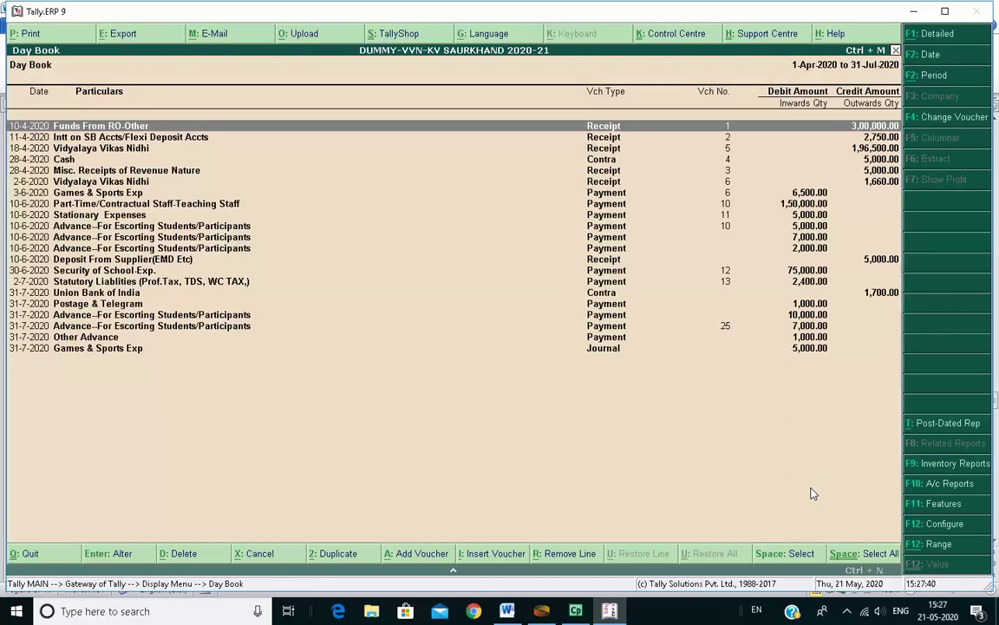
Delete the 10-6-2020 payment voucher of 5,000 for Advance--For Escorting Students/Participants from the Day Book.
{"action": "key", "text": "Down"}
{"action": "key", "text": "Down"}
{"action": "key", "text": "Down"}
{"action": "key", "text": "Down"}
{"action": "key", "text": "Down"}
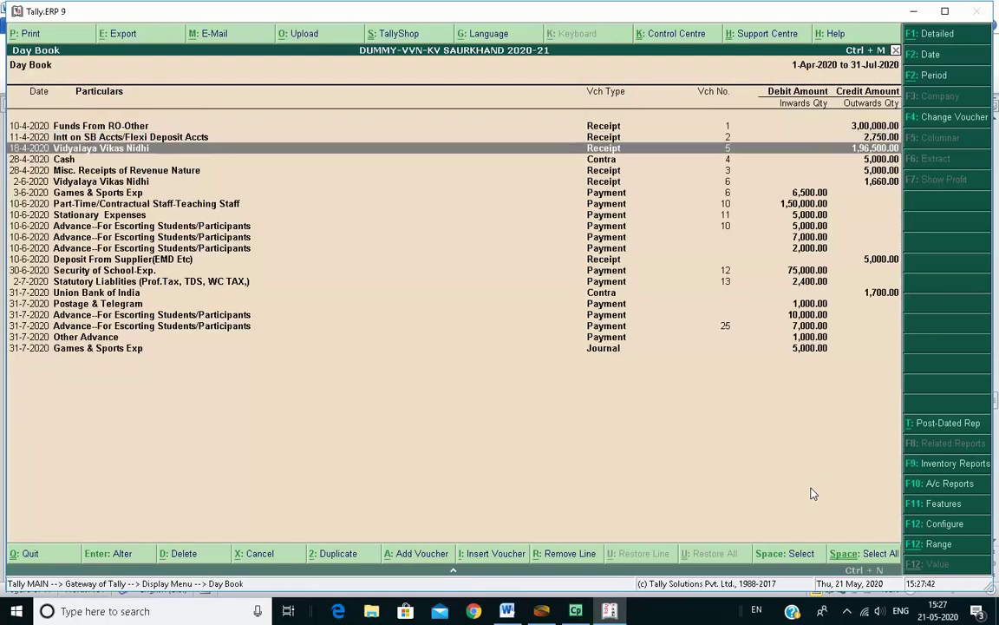
{"action": "key", "text": "Down"}
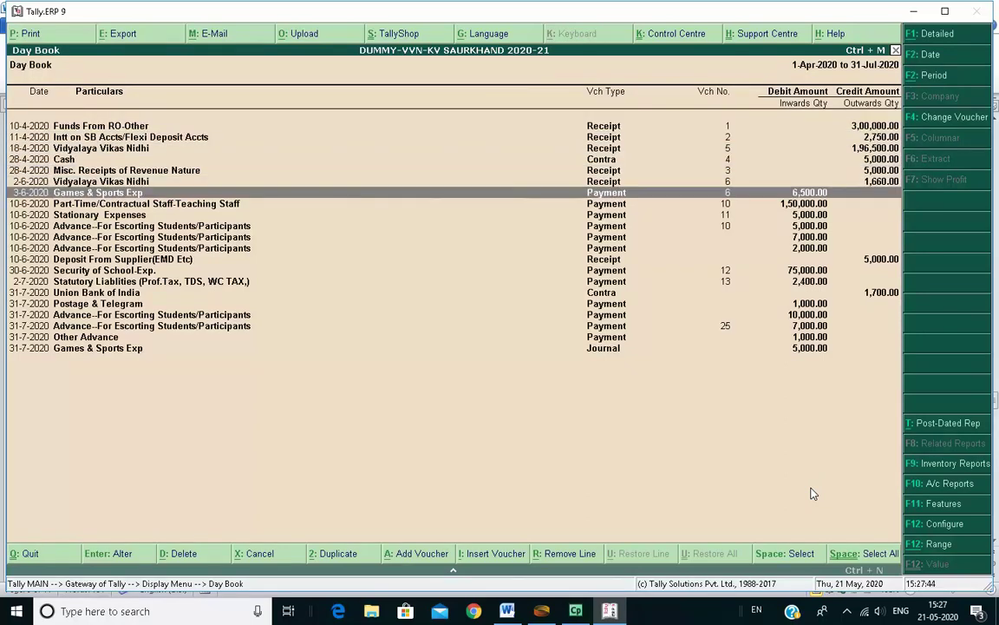
{"action": "key", "text": "Down"}
{"action": "key", "text": "Down"}
{"action": "key", "text": "Down"}
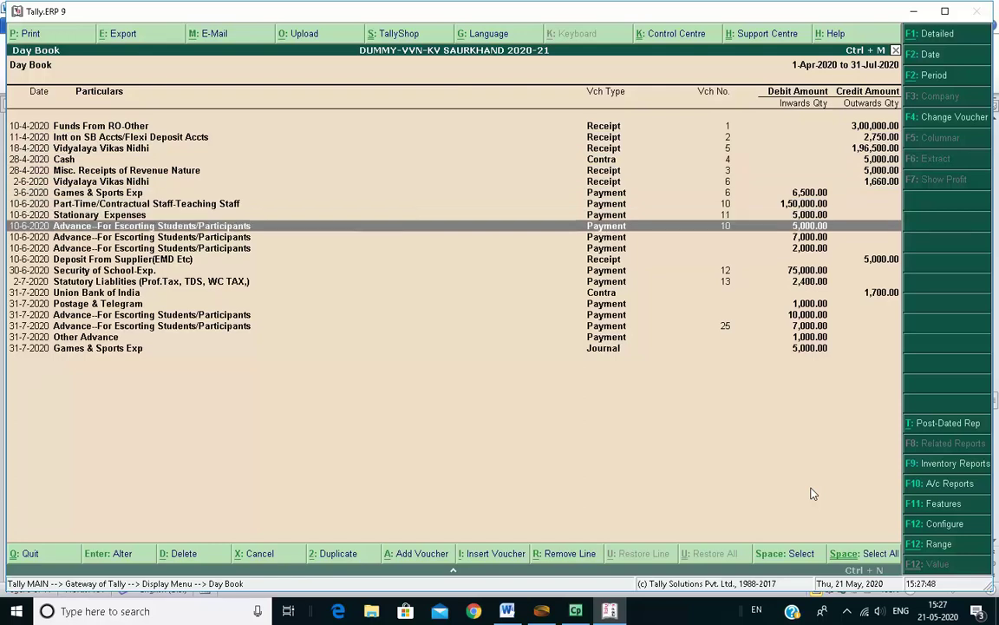
{"action": "key", "text": "alt+d"}
{"action": "key", "text": "y"}
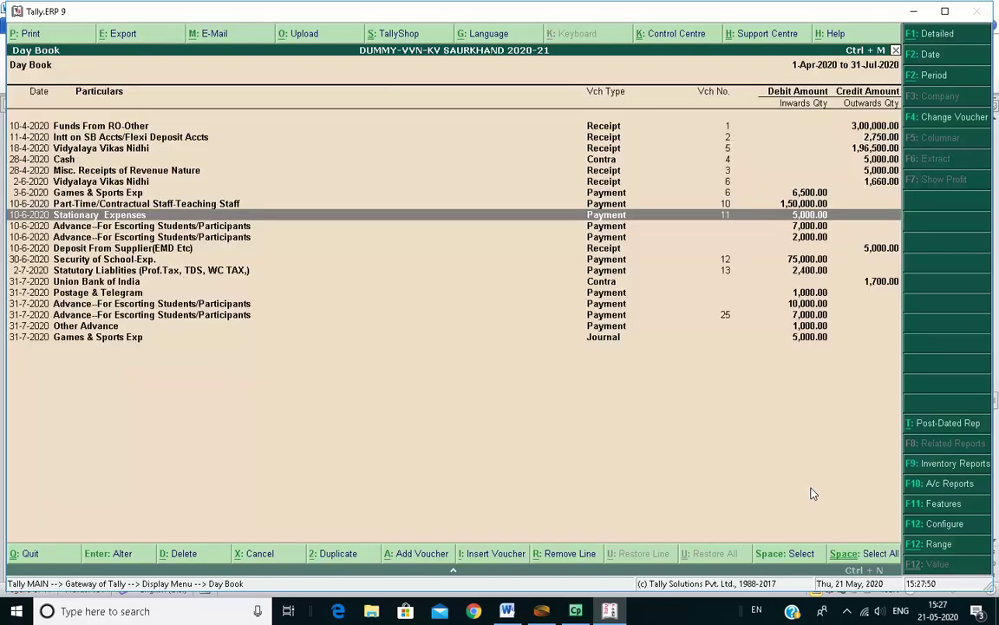
Delete the 10-6-2020 Advance--For Escorting Students/Participants payments of 7,000 and 2,000.
{"action": "key", "text": "Down"}
{"action": "key", "text": "Up"}
{"action": "key", "text": "Down"}
{"action": "key", "text": "alt+d"}
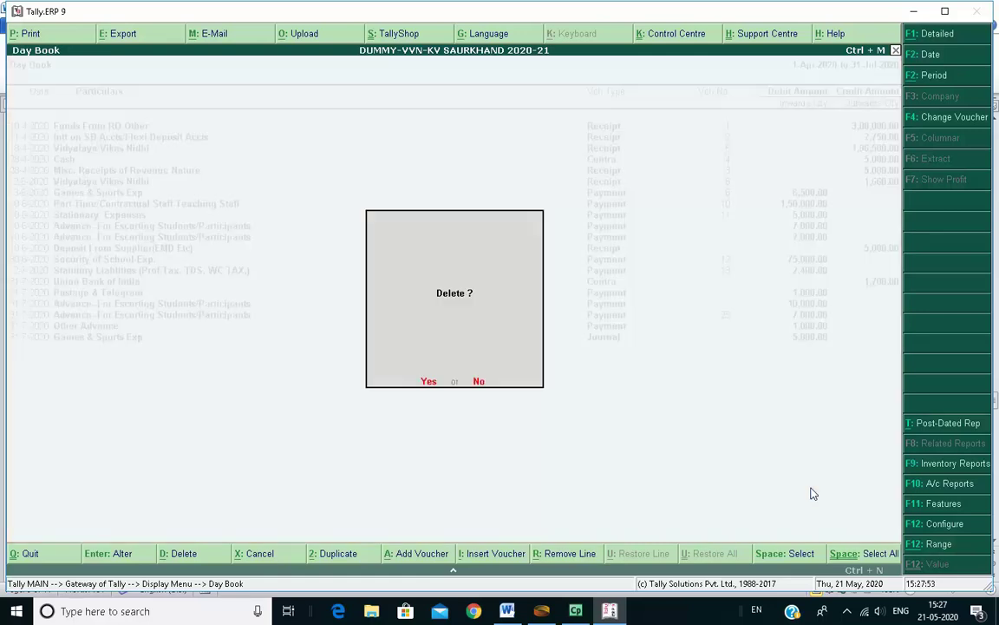
{"action": "key", "text": "y"}
{"action": "key", "text": "Down"}
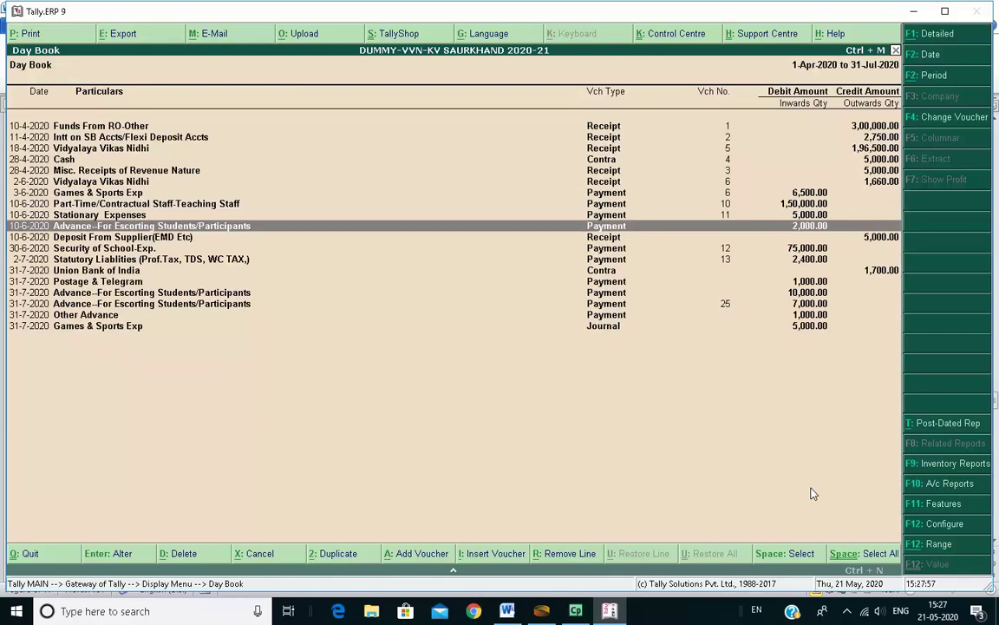
{"action": "key", "text": "alt+d"}
{"action": "key", "text": "y"}
Delete the 31-7-2020 Advance--For Escorting Students/Participants payments of 10,000 and 7,000.
{"action": "key", "text": "Down"}
{"action": "key", "text": "Down"}
{"action": "key", "text": "Down"}
{"action": "key", "text": "Down"}
{"action": "key", "text": "Down"}
{"action": "key", "text": "Down"}
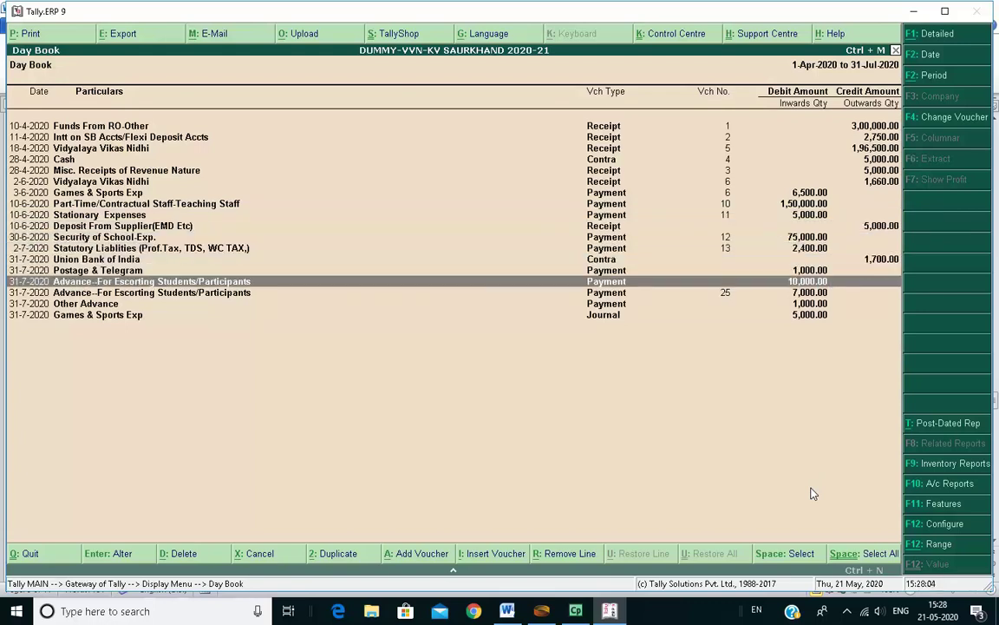
{"action": "key", "text": "alt+d"}
{"action": "key", "text": "y"}
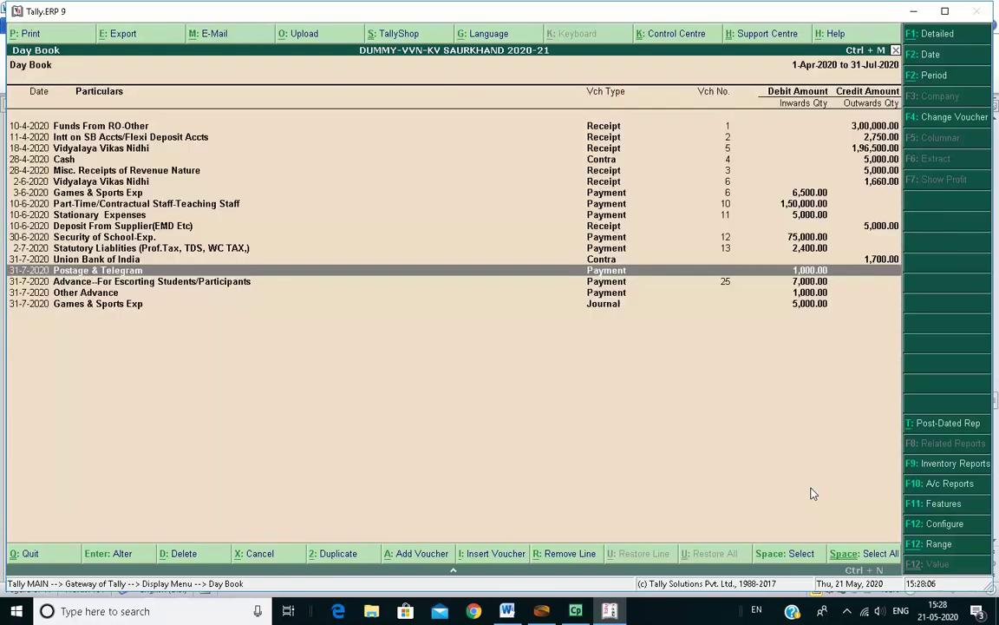
{"action": "key", "text": "alt+d"}
{"action": "key", "text": "y"}
Delete the 31-7-2020 Other Advance payment of 1,000 from the Day Book.
{"action": "key", "text": "Down"}
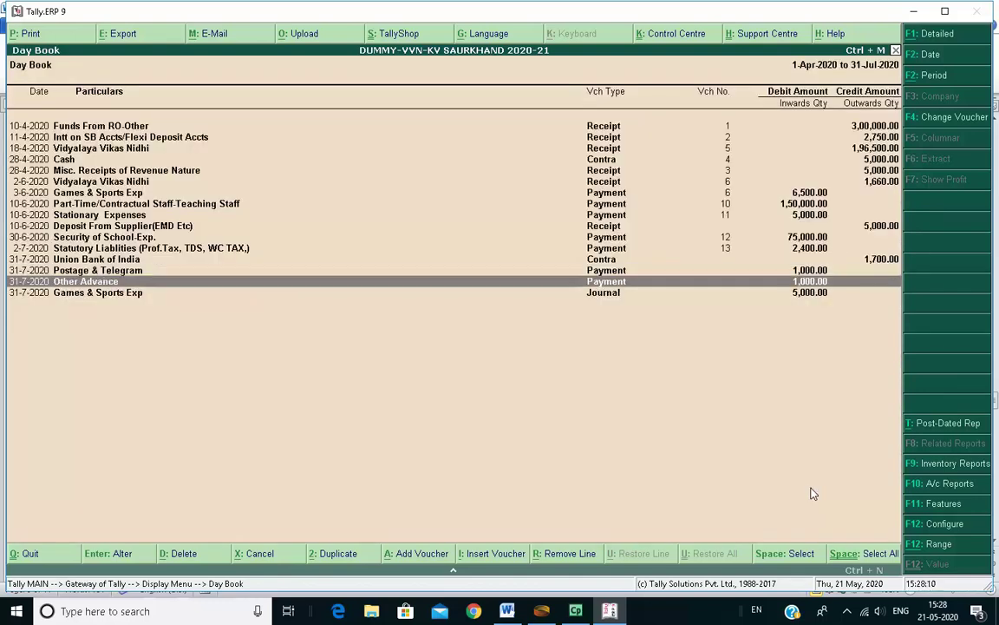
{"action": "key", "text": "alt+d"}
{"action": "key", "text": "y"}
Examine the remaining Day Book entries from first to last for any leftover advance payment vouchers.
{"action": "key", "text": "Up"}
{"action": "key", "text": "Up"}
{"action": "key", "text": "Up"}
{"action": "key", "text": "Up"}
{"action": "key", "text": "Up"}
{"action": "key", "text": "Up"}
{"action": "key", "text": "Up"}
{"action": "key", "text": "Up"}
{"action": "key", "text": "Up"}
{"action": "key", "text": "Up"}
{"action": "key", "text": "Up"}
{"action": "key", "text": "Up"}
{"action": "key", "text": "Up"}
{"action": "key", "text": "Up"}
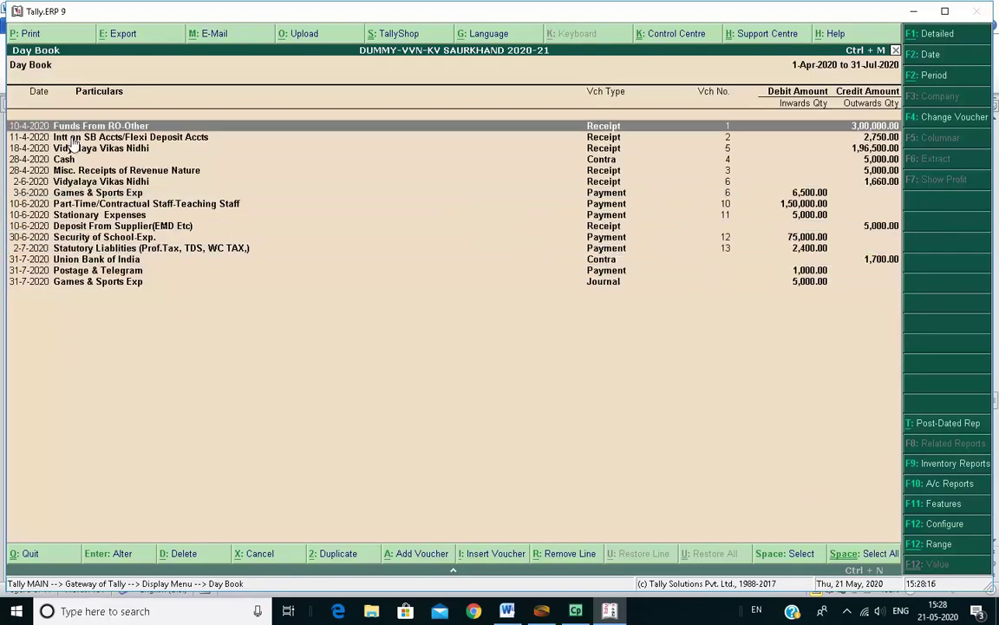
{"action": "key", "text": "Down"}
{"action": "key", "text": "Down"}
{"action": "key", "text": "Down"}
{"action": "key", "text": "Down"}
{"action": "key", "text": "Down"}
{"action": "key", "text": "Down"}
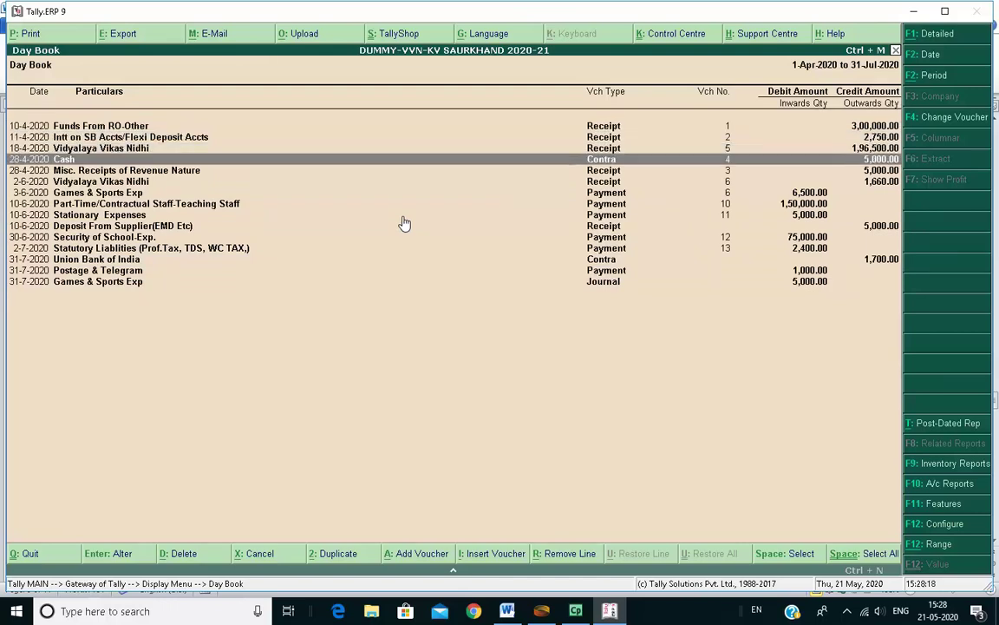
{"action": "key", "text": "Down"}
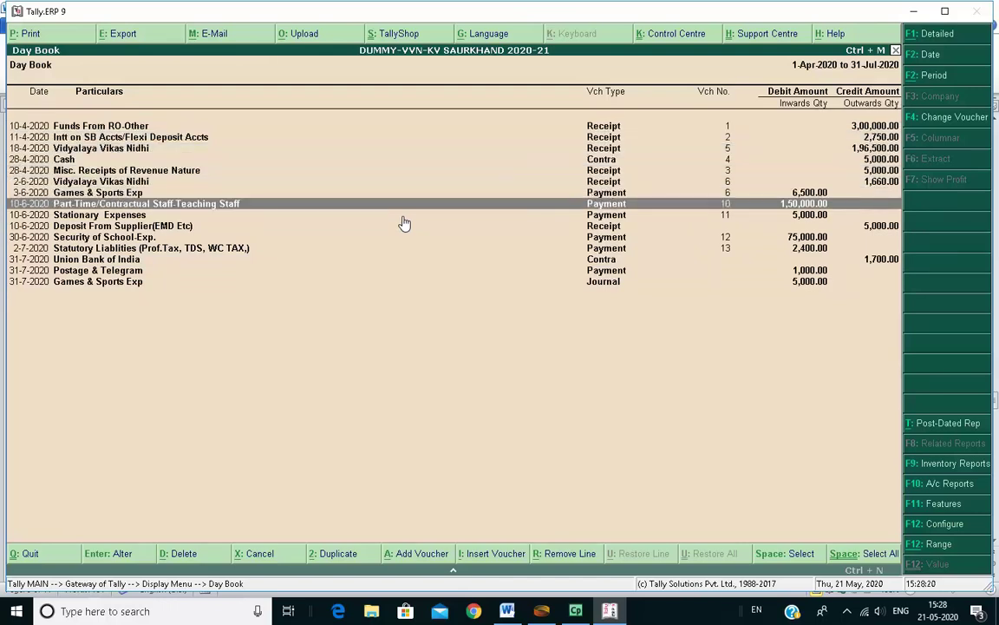
{"action": "key", "text": "Down"}
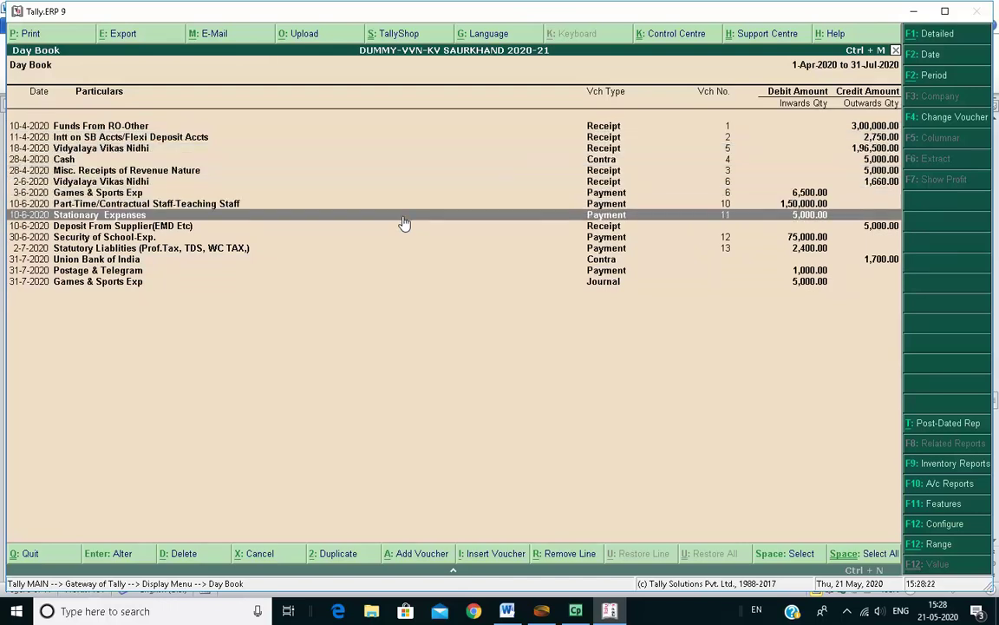
{"action": "key", "text": "Down"}
{"action": "key", "text": "Down"}
{"action": "key", "text": "Up"}
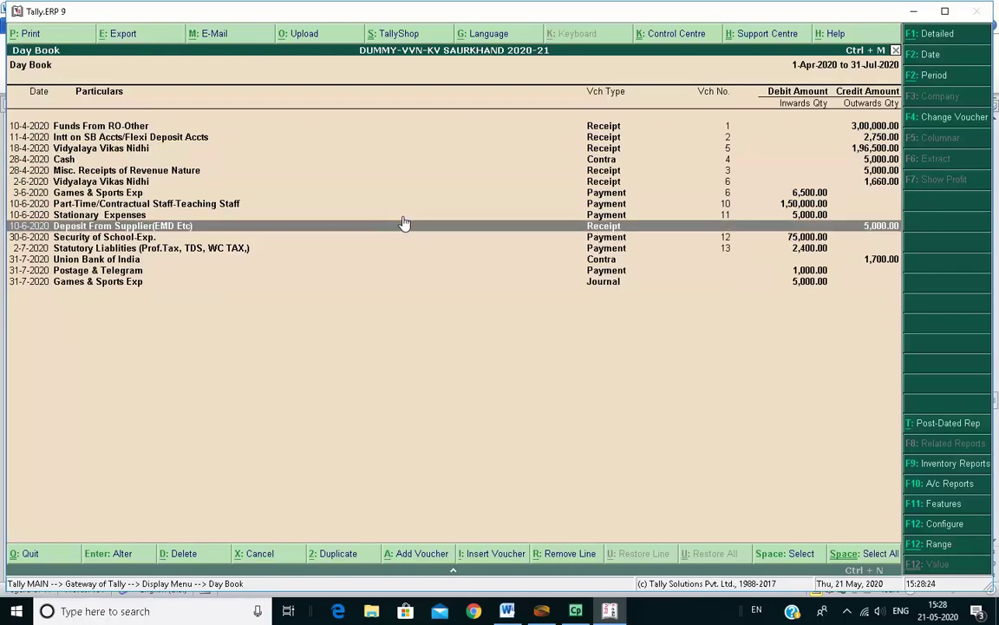
{"action": "key", "text": "Down"}
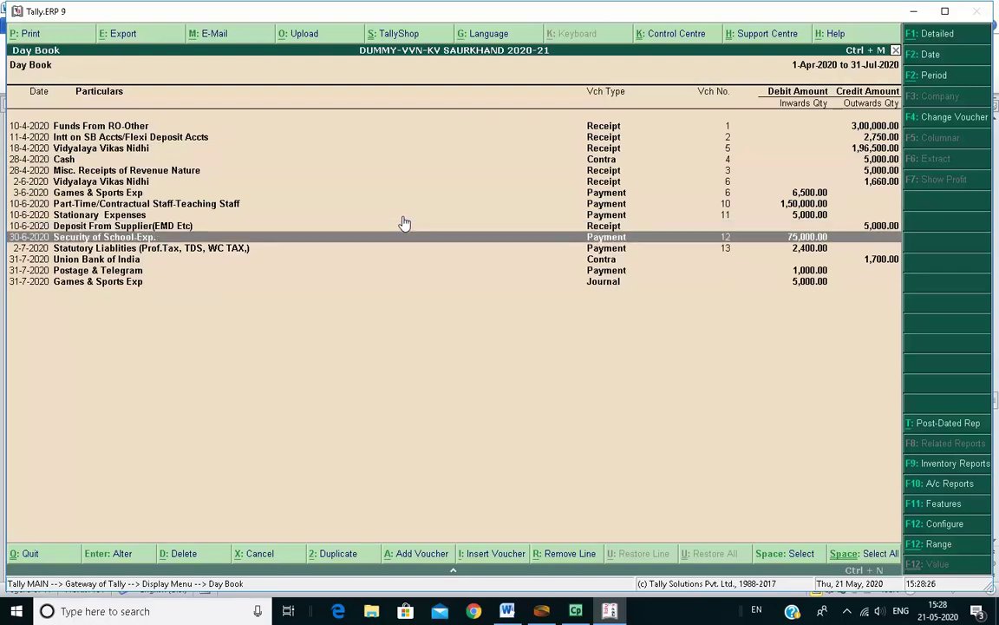
{"action": "key", "text": "Down"}
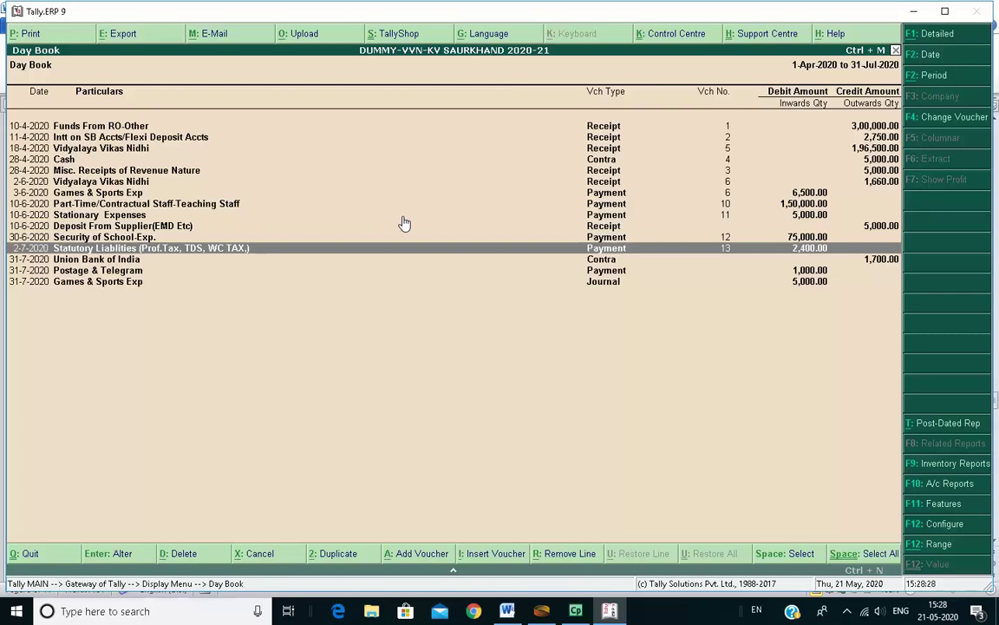
{"action": "key", "text": "Down"}
{"action": "key", "text": "Down"}
{"action": "key", "text": "Down"}
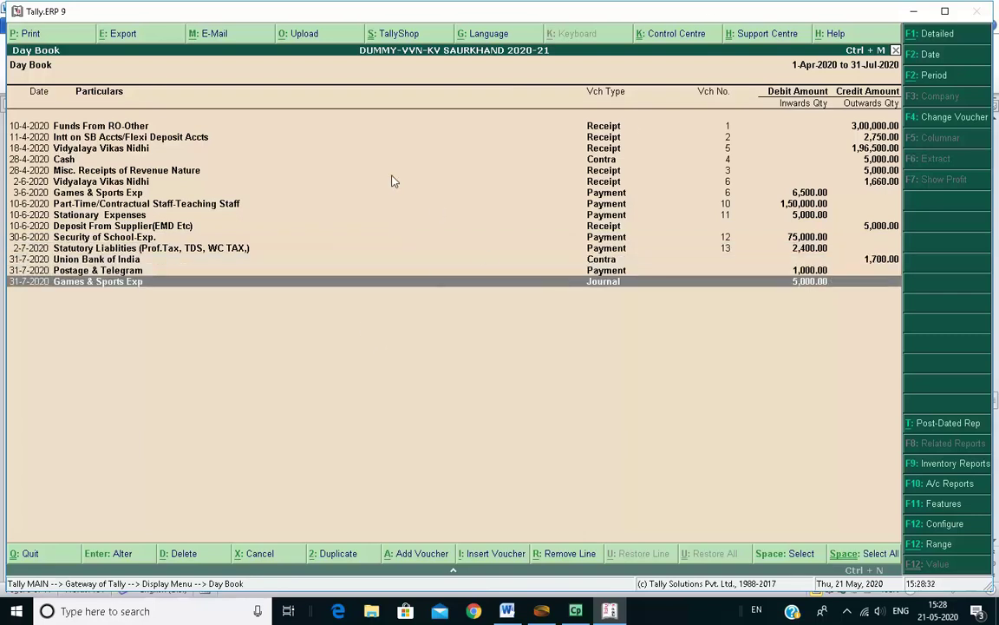
Quit the Day Book to the Gateway of Tally and switch to the Word document's advance payment examples.
{"action": "key", "text": "Escape"}
{"action": "key", "text": "Escape"}
{"action": "key", "text": "Escape"}
{"action": "key", "text": "Escape"}
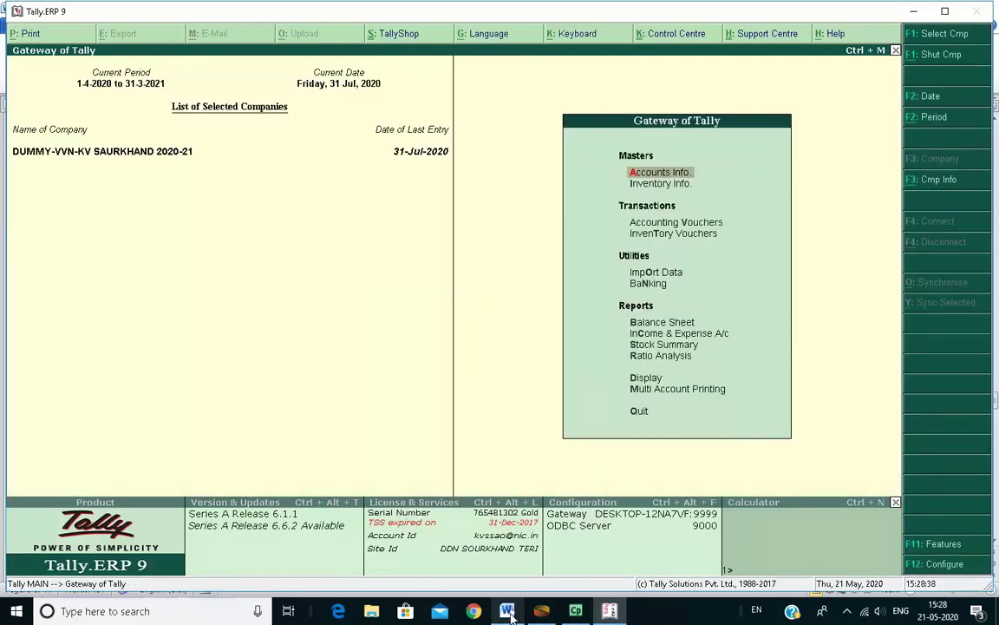
{"action": "key", "text": "alt+Tab"}
{"action": "scroll", "coordinate": [459, 372], "scroll_direction": "down", "scroll_amount": 1}
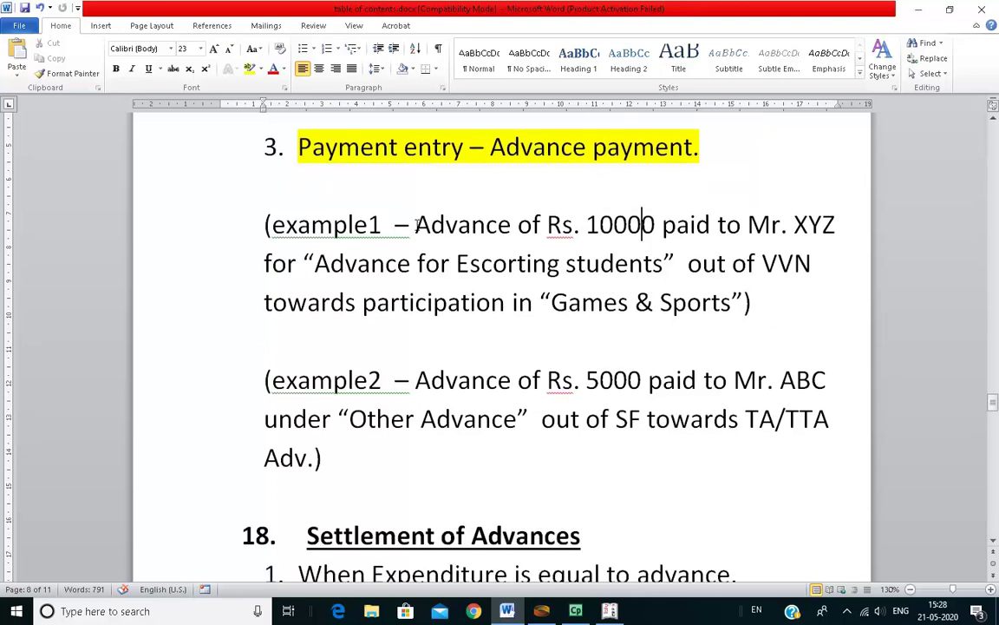
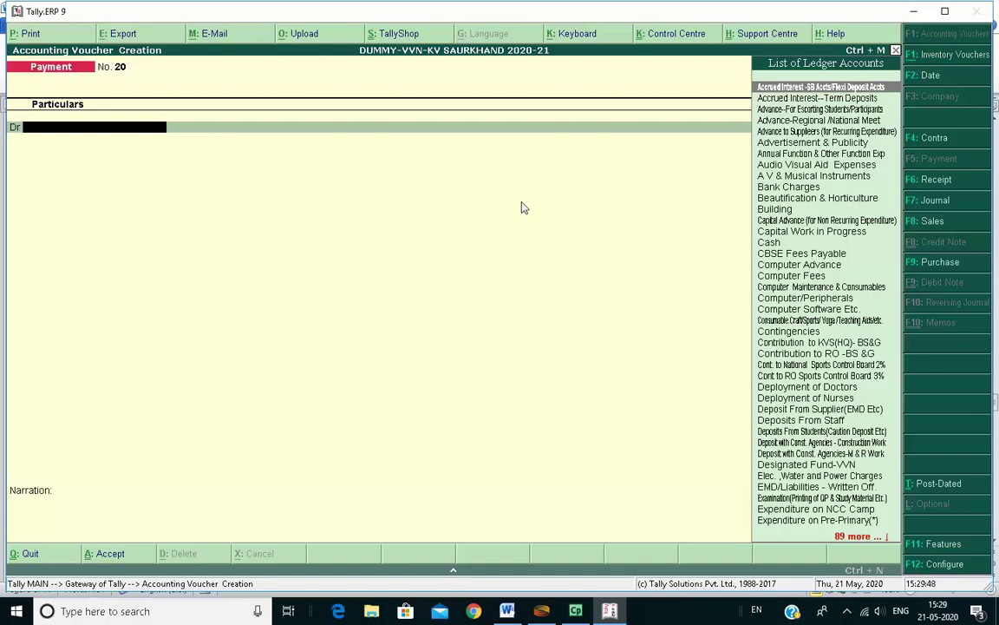
Debit Advance--For Escorting Students/Participants with 10,000 in the payment voucher and proceed to its bill-wise details.
{"action": "type", "text": "Escor"}
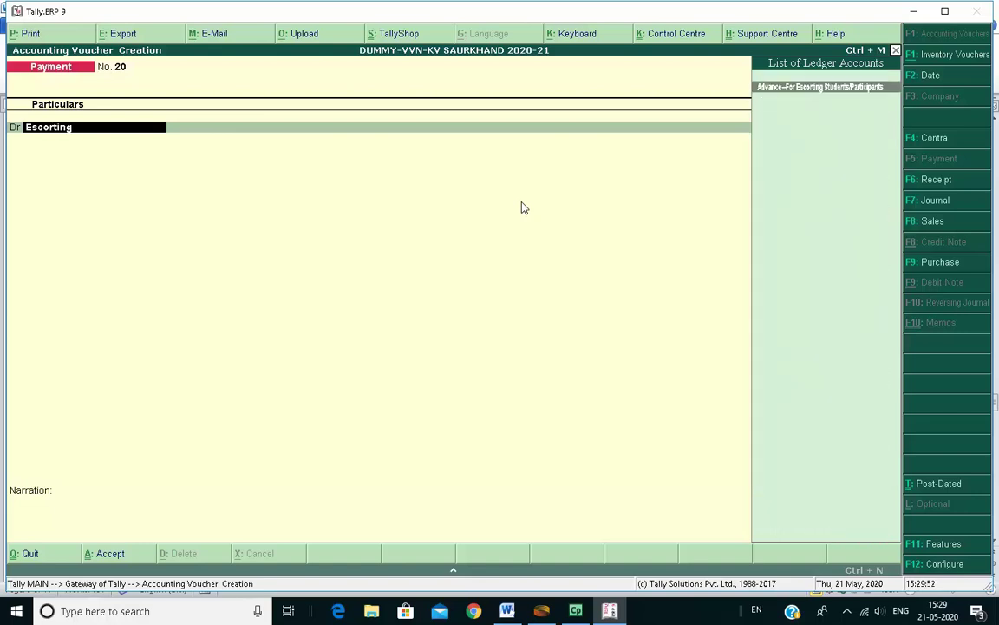
{"action": "type", "text": "ting"}
{"action": "key", "text": "Return"}
{"action": "type", "text": "10,000"}
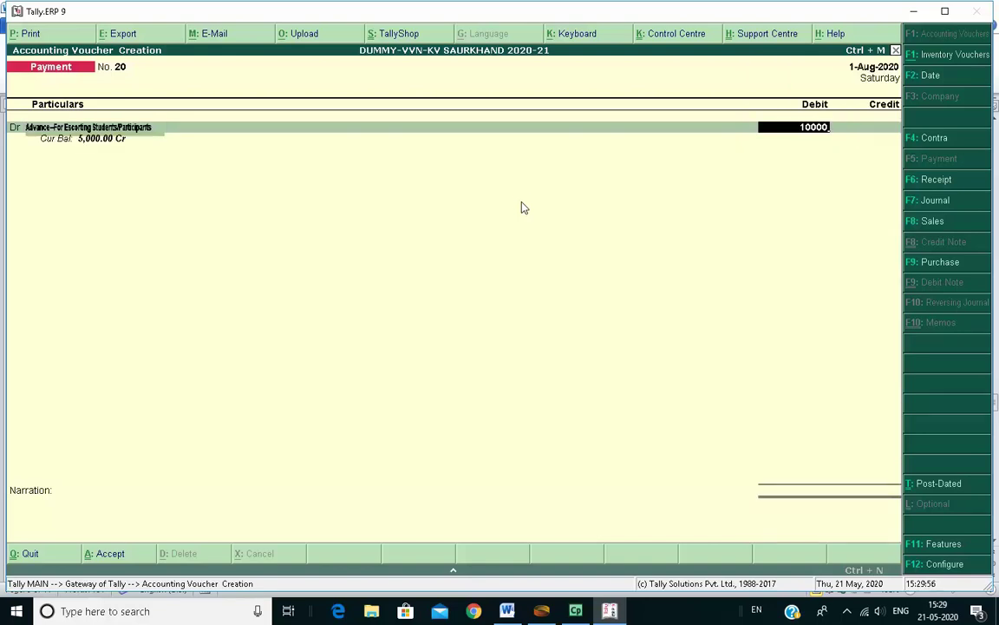
{"action": "key", "text": "Return"}
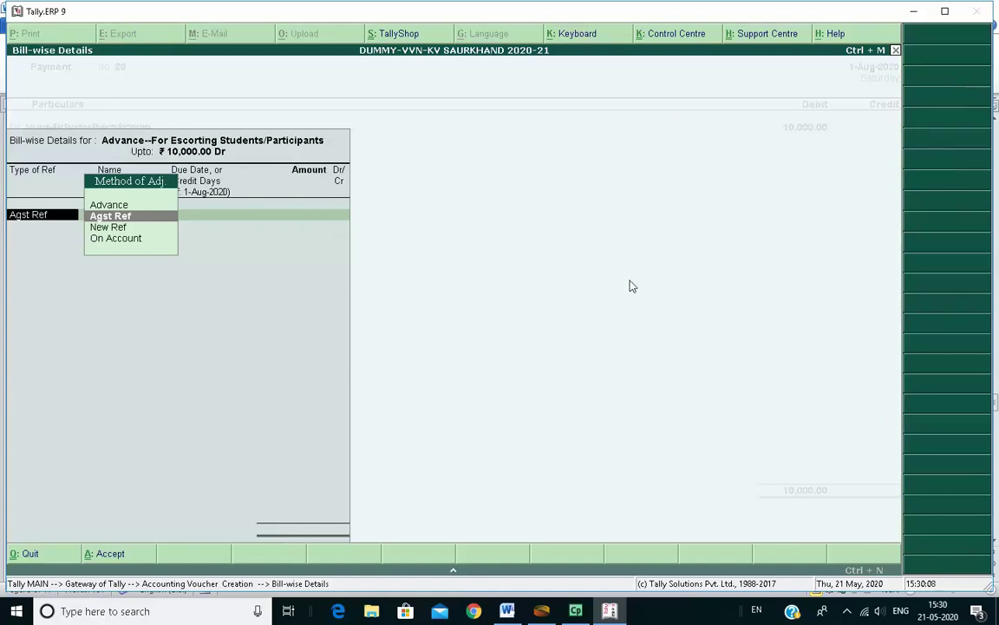
Examine the Advance, Agst Ref and New Ref options among the bill-wise methods of adjustment.
{"action": "key", "text": "Up"}
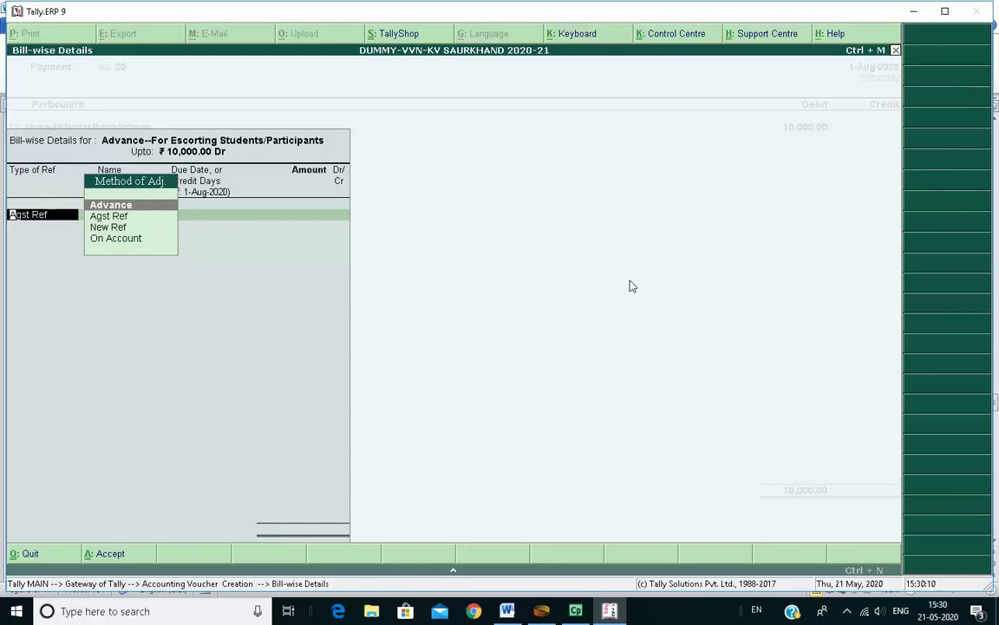
{"action": "key", "text": "Down"}
{"action": "key", "text": "Up"}
{"action": "key", "text": "Down"}
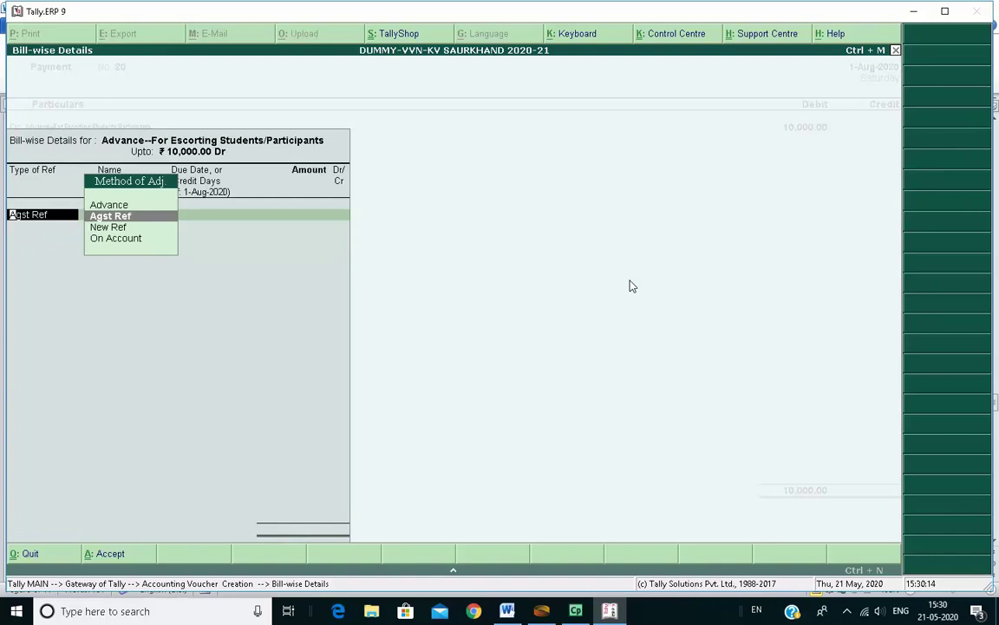
{"action": "key", "text": "Up"}
{"action": "key", "text": "Down"}
{"action": "key", "text": "Up"}
{"action": "key", "text": "Down"}
{"action": "key", "text": "Up"}
{"action": "key", "text": "Down"}
{"action": "key", "text": "Down"}
{"action": "key", "text": "Up"}
{"action": "key", "text": "Up"}
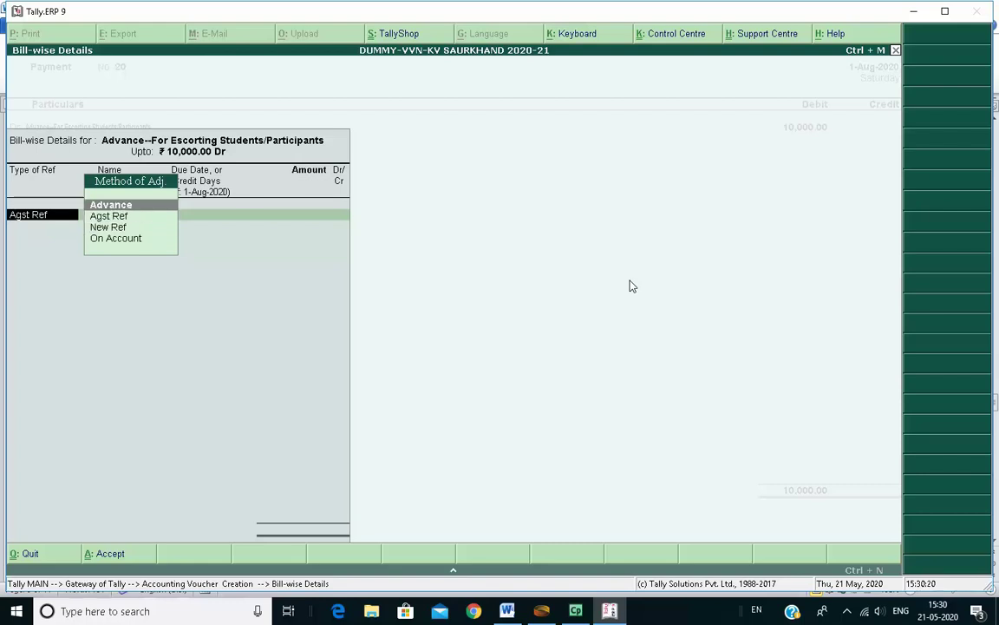
{"action": "key", "text": "Down"}
{"action": "key", "text": "Down"}
{"action": "key", "text": "Up"}
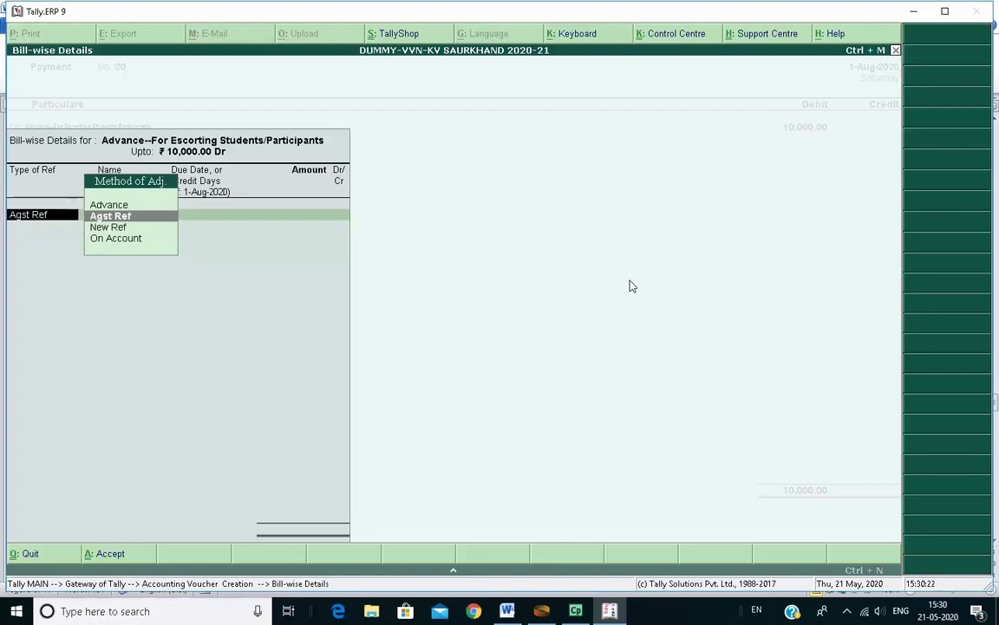
{"action": "key", "text": "Up"}
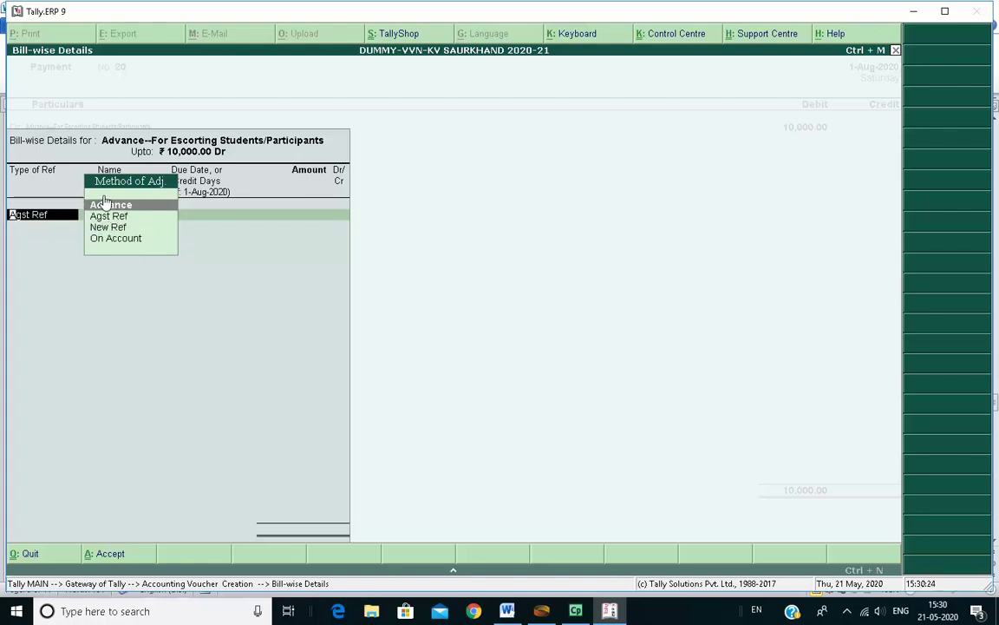
{"action": "left_click", "coordinate": [104, 227]}
{"action": "key", "text": "Down"}
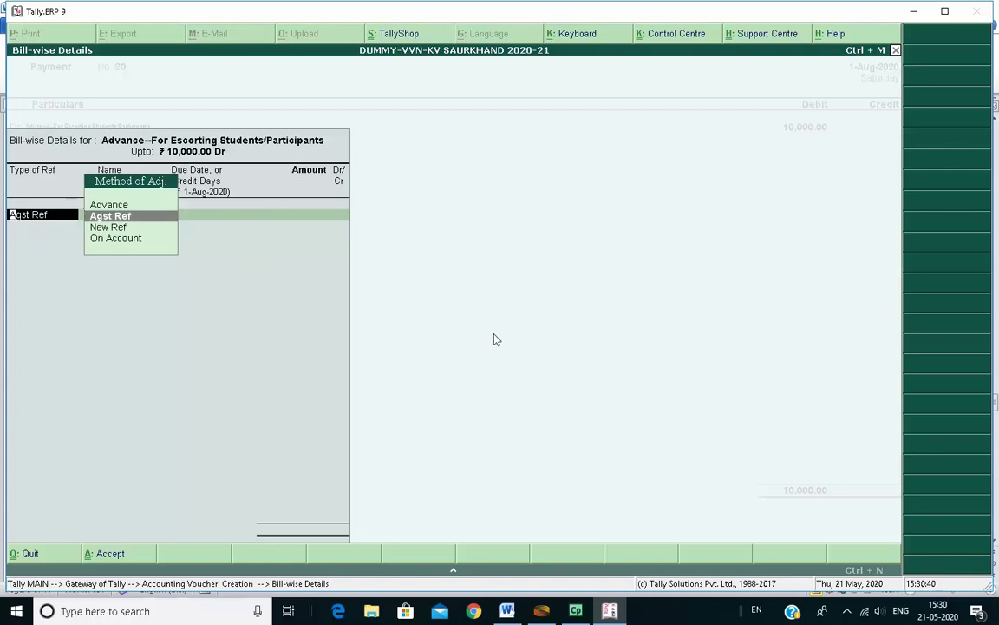
{"action": "key", "text": "Up"}
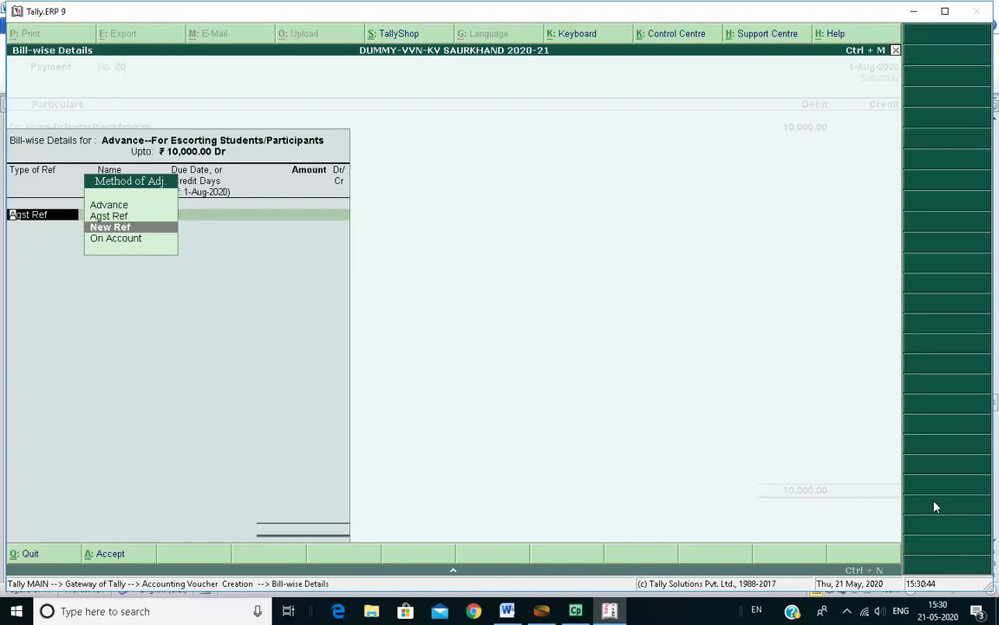
{"action": "key", "text": "Up"}
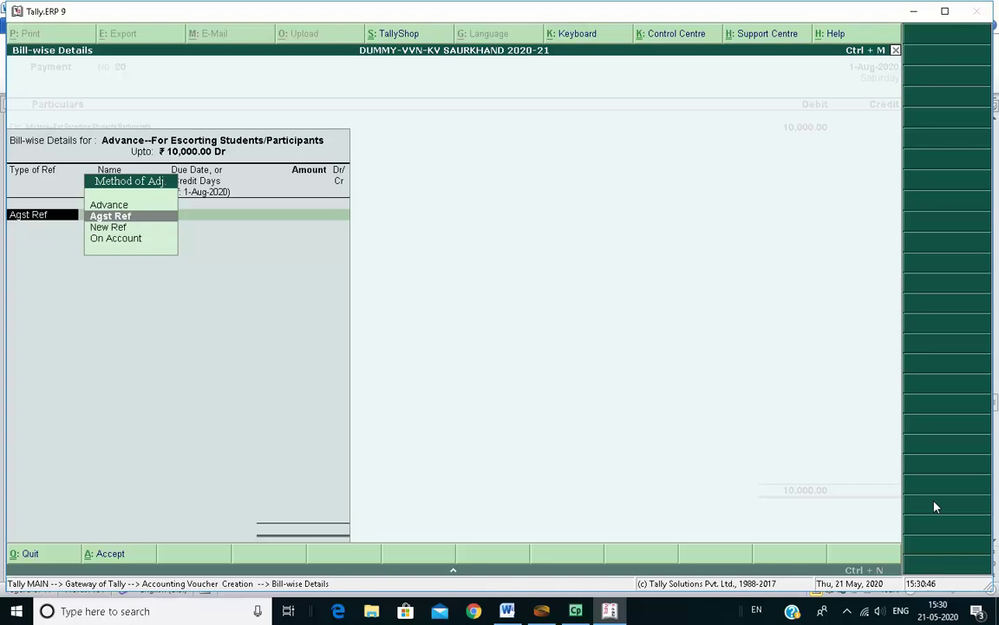
Allocate the full 10,000 Dr to a New Ref named after the advance recipient, leaving the due date blank.
{"action": "key", "text": "Down"}
{"action": "key", "text": "Return"}
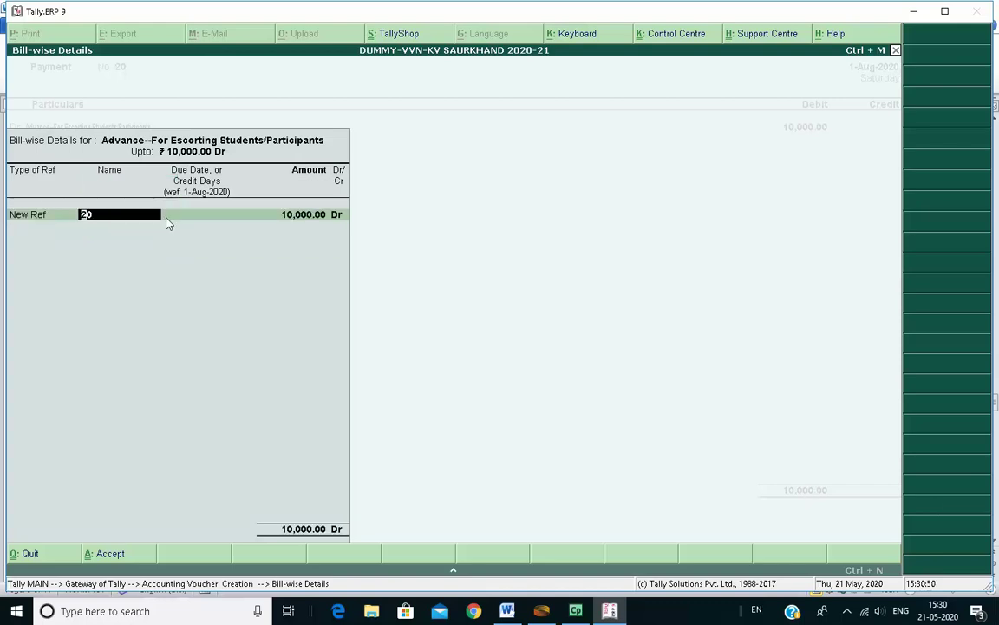
{"action": "type", "text": "0"}
{"action": "key", "text": "BackSpace"}
{"action": "type", "text": "Mr. XYZ"}
{"action": "key", "text": "Return"}
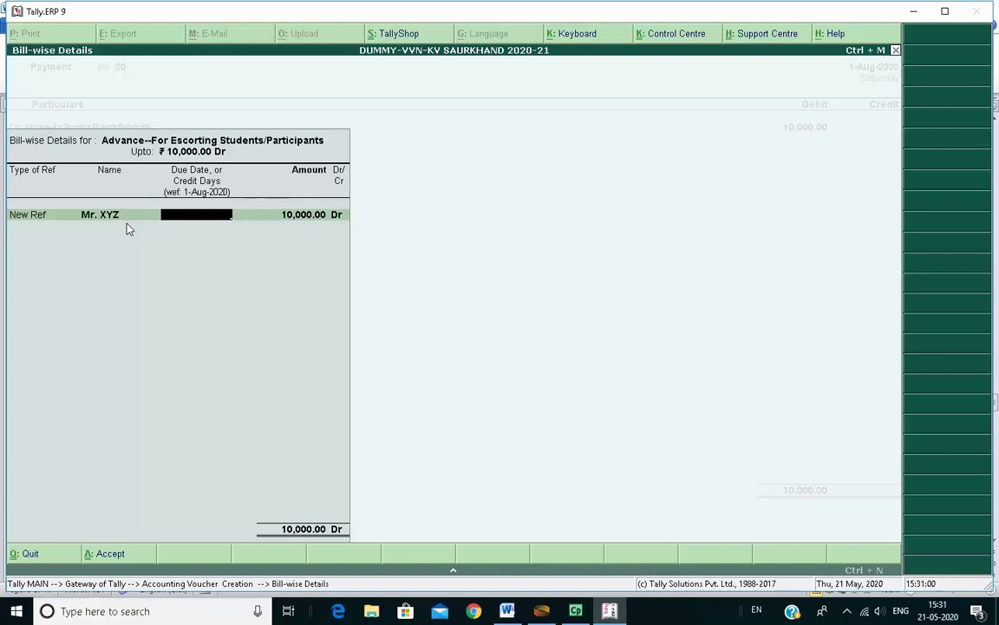
{"action": "key", "text": "Return"}
{"action": "key", "text": "Return"}
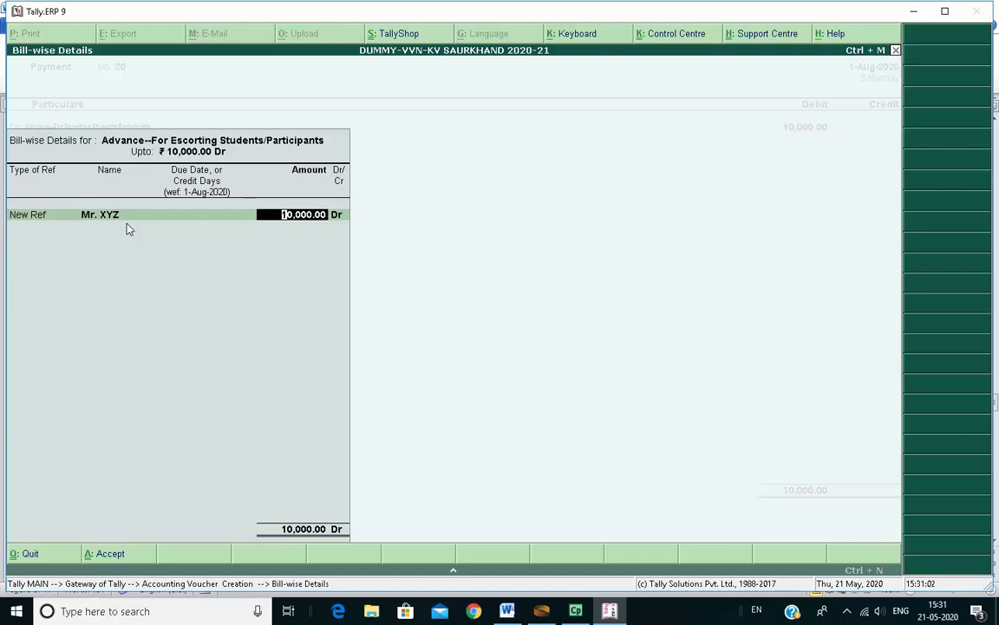
{"action": "key", "text": "Return"}
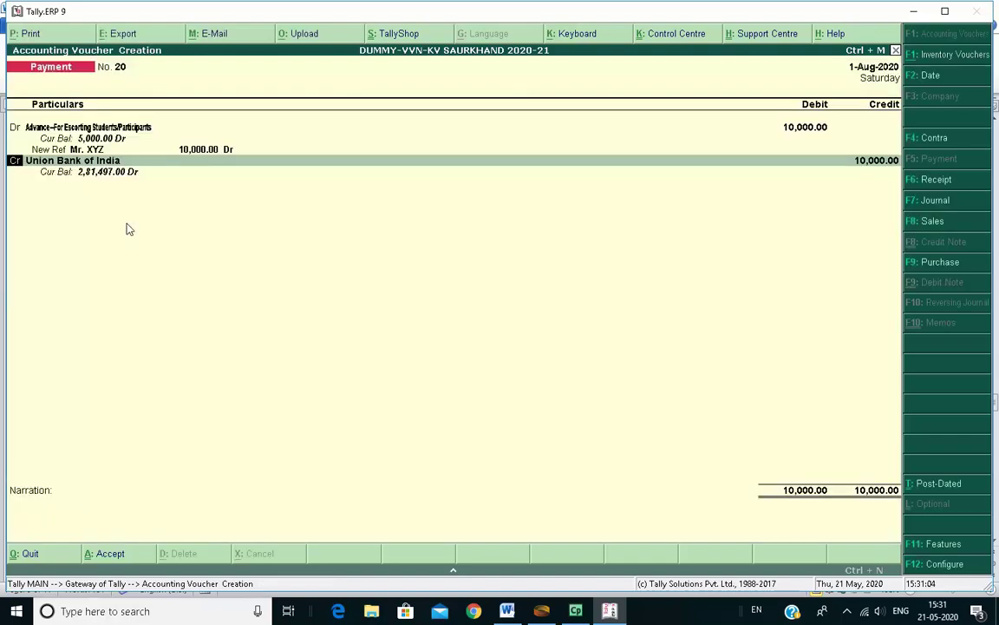
Credit Union Bank of India with 10,000 and enter 111202 as the instrument number.
{"action": "key", "text": "Return"}
{"action": "key", "text": "Return"}
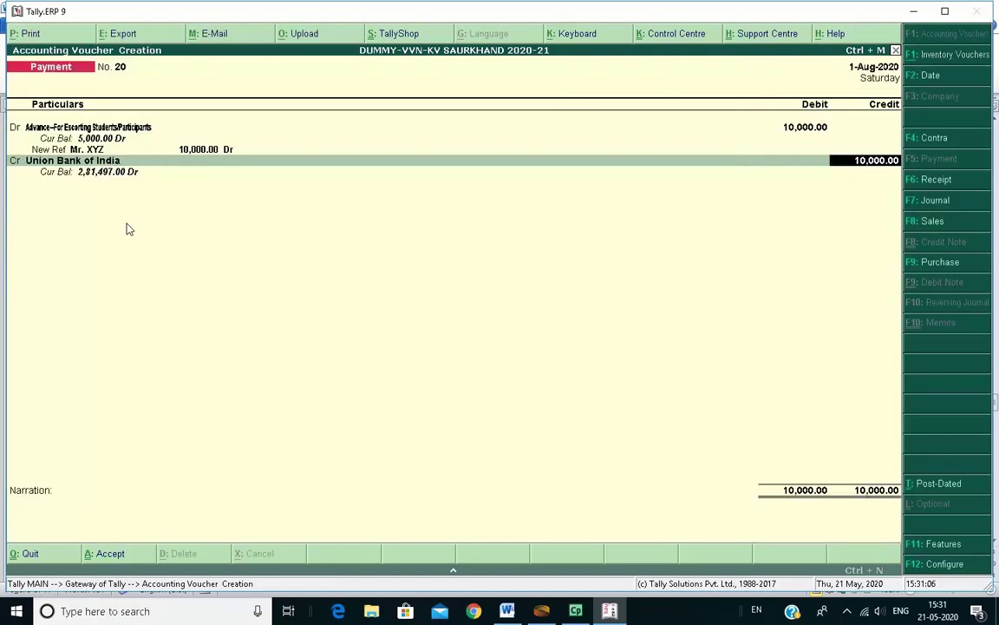
{"action": "key", "text": "Return"}
{"action": "key", "text": "Return"}
{"action": "key", "text": "Return"}
{"action": "type", "text": "111202"}
{"action": "key", "text": "Return"}
{"action": "key", "text": "Return"}
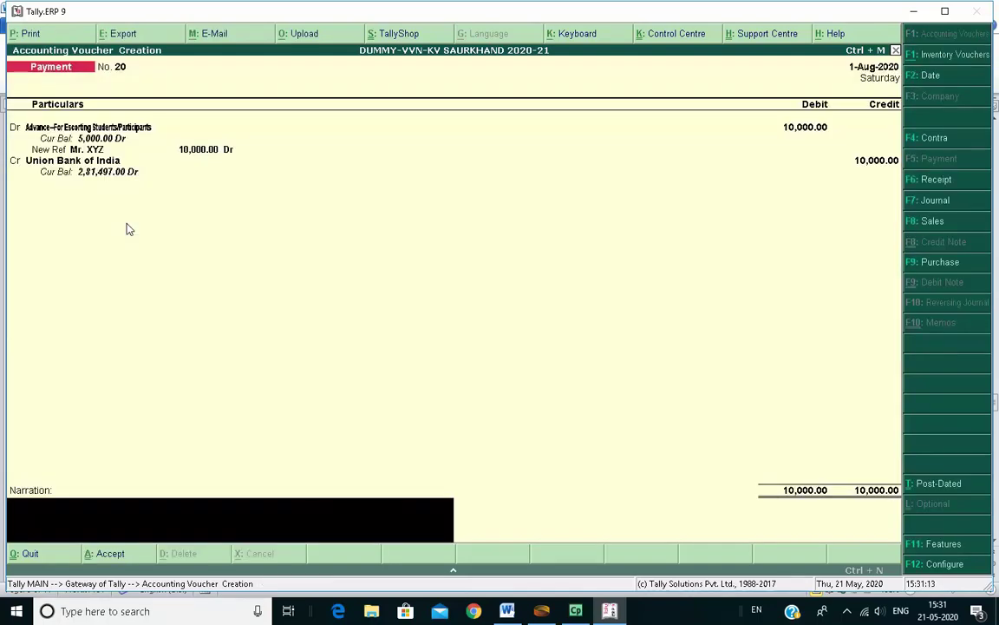
Add the narration "Advance paid" and save the payment voucher.
{"action": "type", "text": "Advance paid"}
{"action": "key", "text": "Return"}
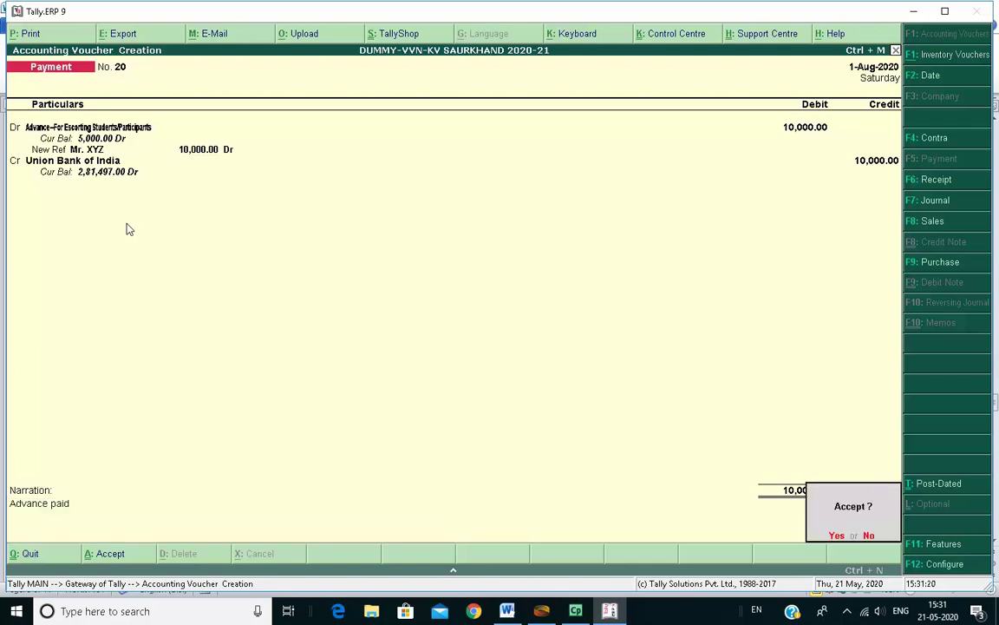
{"action": "key", "text": "Return"}
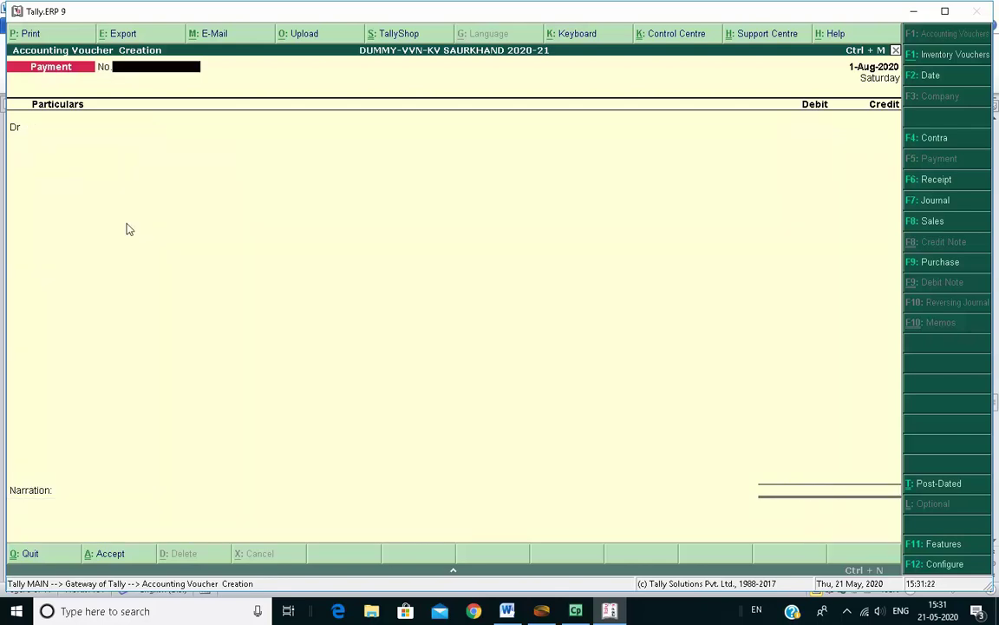
Switch to the Word document and highlight the example1 advance payment paragraph in yellow.
{"action": "left_click", "coordinate": [507, 612]}
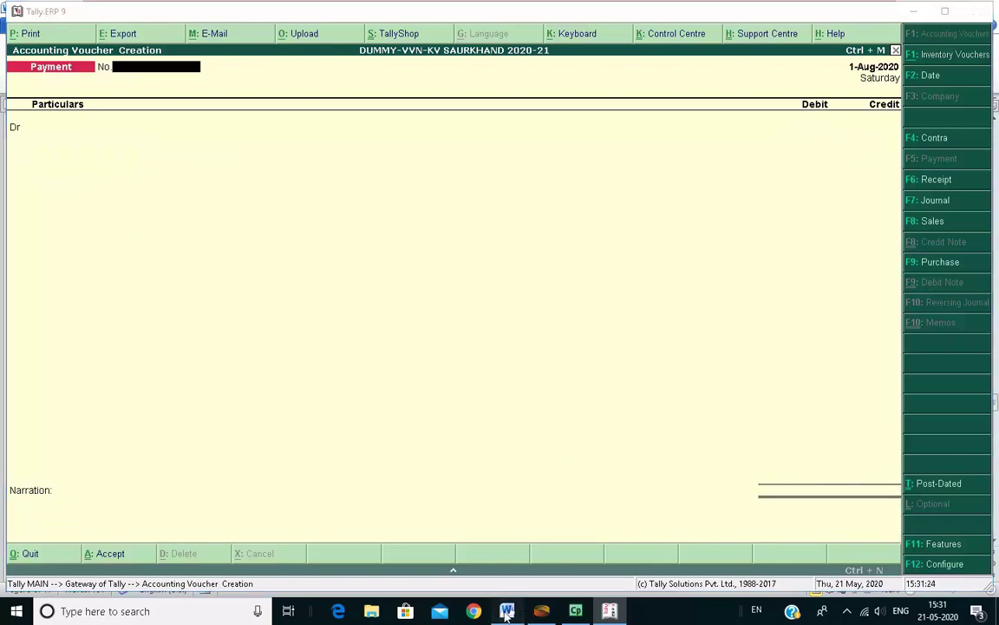
{"action": "left_click_drag", "start_coordinate": [265, 224], "coordinate": [807, 306]}
{"action": "left_click", "coordinate": [250, 68]}
{"action": "key", "text": "Down"}
{"action": "scroll", "coordinate": [493, 415], "scroll_direction": "down", "scroll_amount": 1}
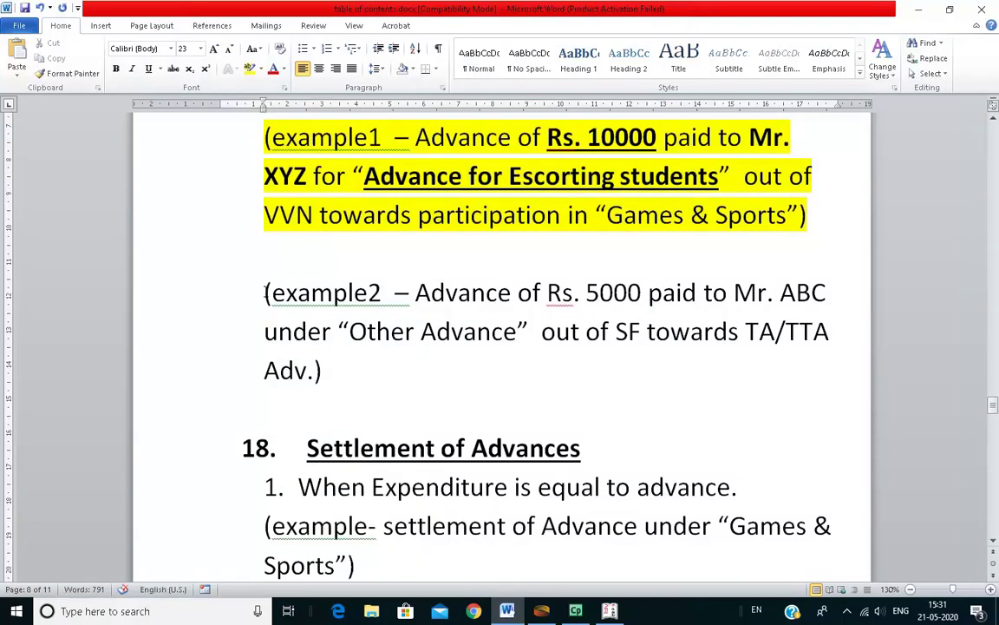
Review the example2 Other Advance text against the example1 paragraph, ending with example1 selected.
{"action": "left_click_drag", "start_coordinate": [265, 293], "coordinate": [380, 291]}
{"action": "left_click", "coordinate": [785, 380]}
{"action": "left_click_drag", "start_coordinate": [616, 333], "coordinate": [640, 333]}
{"action": "left_click", "coordinate": [595, 450]}
{"action": "left_click_drag", "start_coordinate": [265, 293], "coordinate": [395, 293]}
{"action": "scroll", "coordinate": [544, 305], "scroll_direction": "up", "scroll_amount": 2}
{"action": "left_click", "coordinate": [491, 250]}
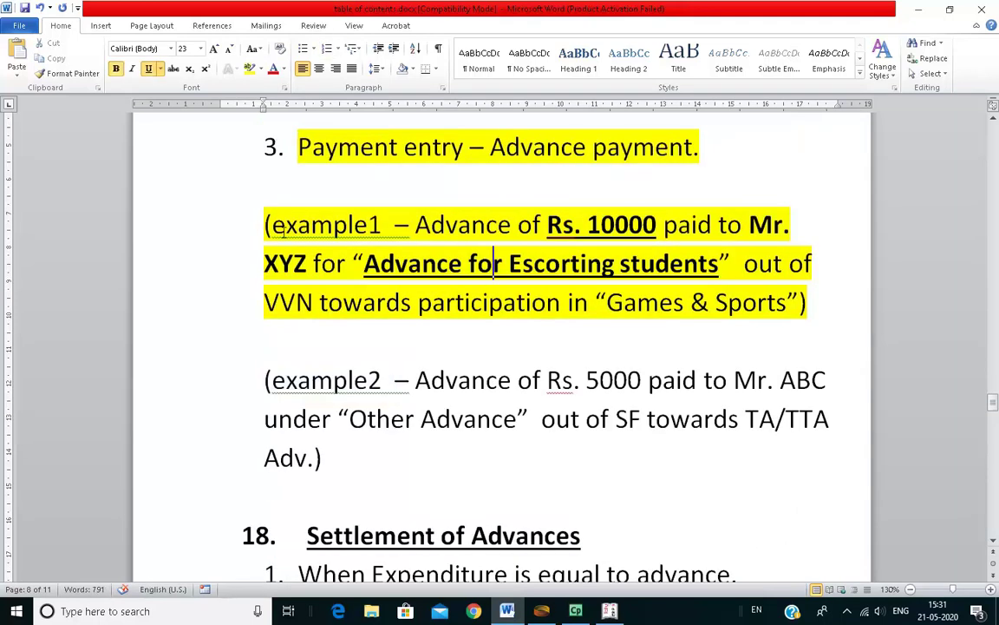
{"action": "left_click_drag", "start_coordinate": [266, 224], "coordinate": [829, 303]}
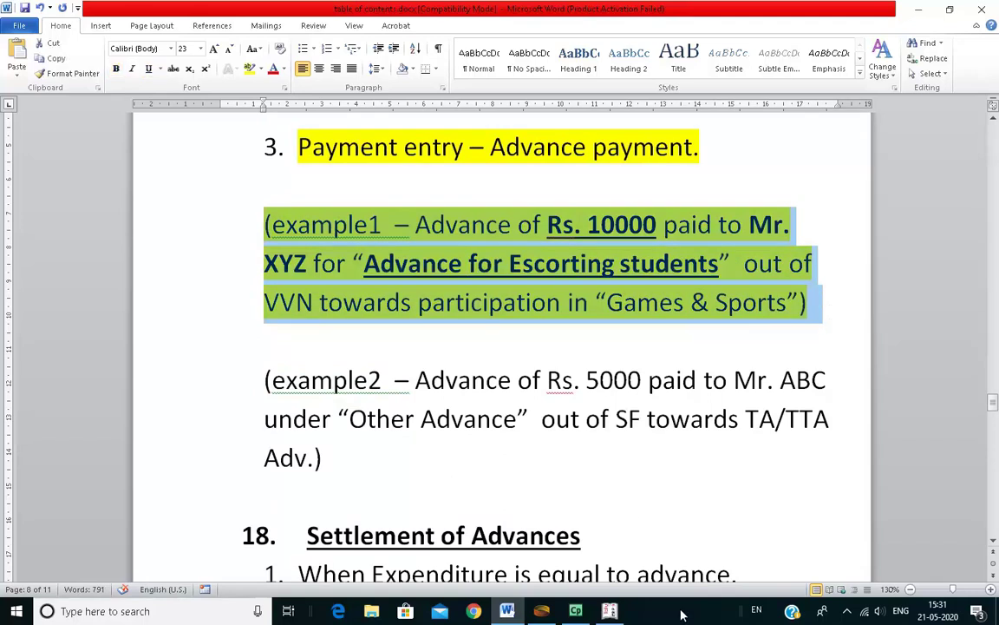
Switch to Tally, quit voucher entry and open the Day Book for the period 1-4-2020 to 1-8-2020.
{"action": "left_click", "coordinate": [610, 610]}
{"action": "key", "text": "Escape"}
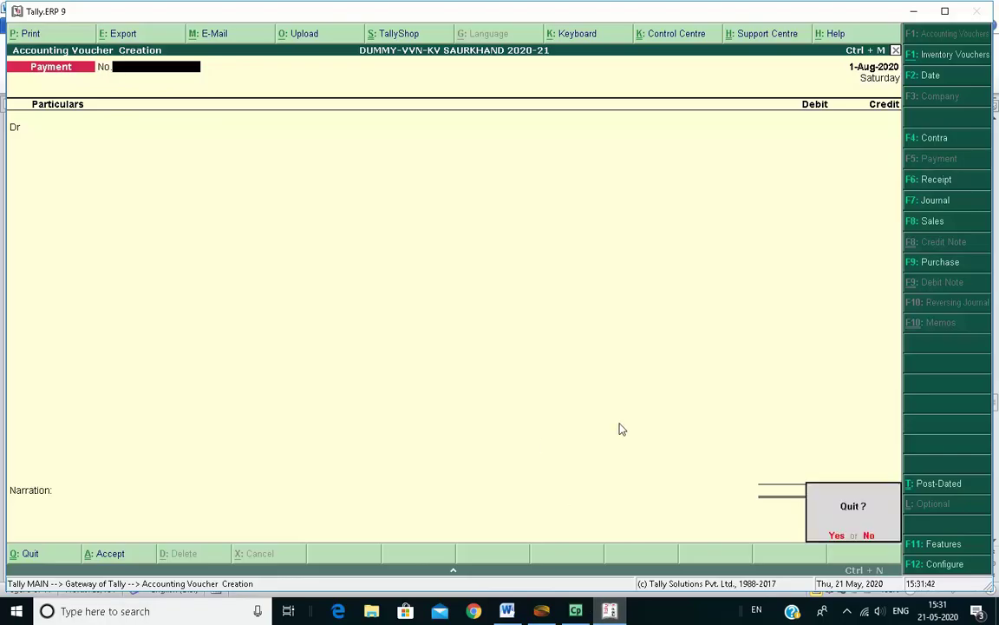
{"action": "key", "text": "Escape"}
{"action": "key", "text": "Escape"}
{"action": "key", "text": "n"}
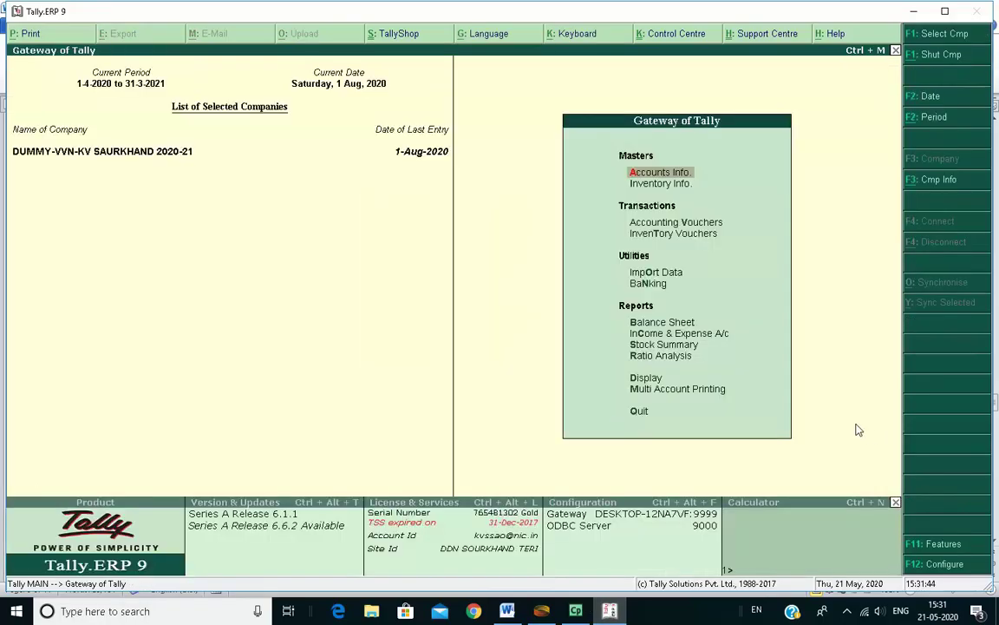
{"action": "key", "text": "d"}
{"action": "key", "text": "y"}
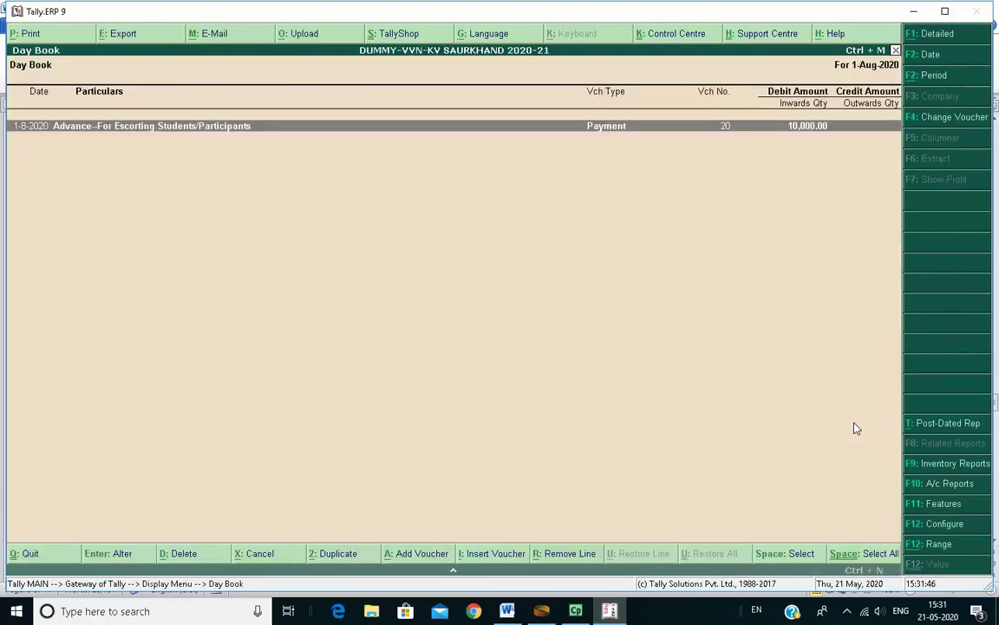
{"action": "key", "text": "alt+F2"}
{"action": "type", "text": "1-4"}
{"action": "key", "text": "Return"}
{"action": "key", "text": "Return"}
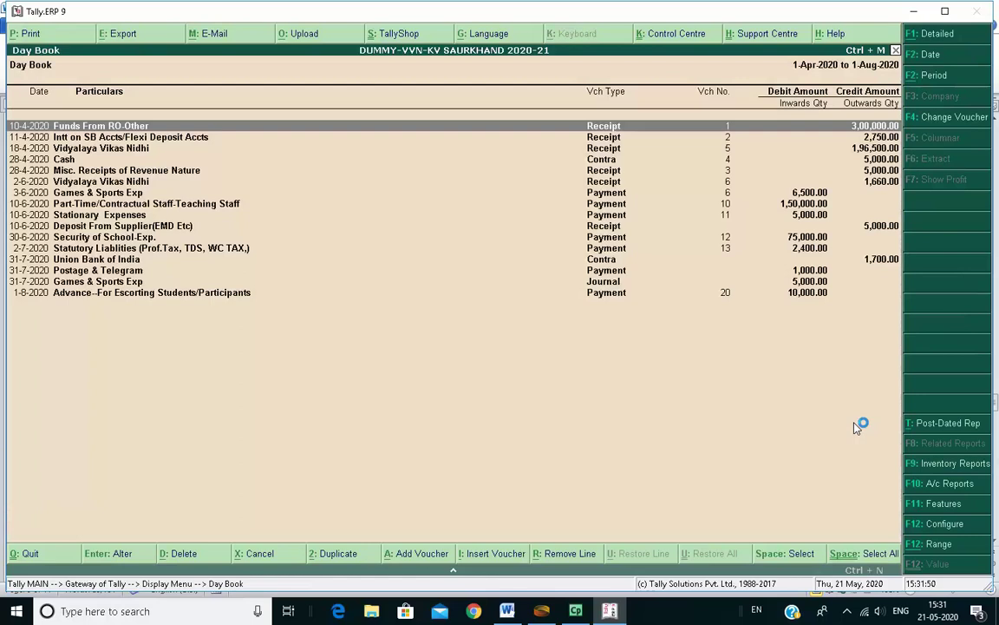
Examine the Day Book entries down to the 1-8-2020 escorting advance payment and return to the Gateway of Tally.
{"action": "key", "text": "Down"}
{"action": "key", "text": "Down"}
{"action": "key", "text": "Down"}
{"action": "key", "text": "Down"}
{"action": "key", "text": "Down"}
{"action": "key", "text": "Down"}
{"action": "key", "text": "Down"}
{"action": "key", "text": "Down"}
{"action": "key", "text": "Down"}
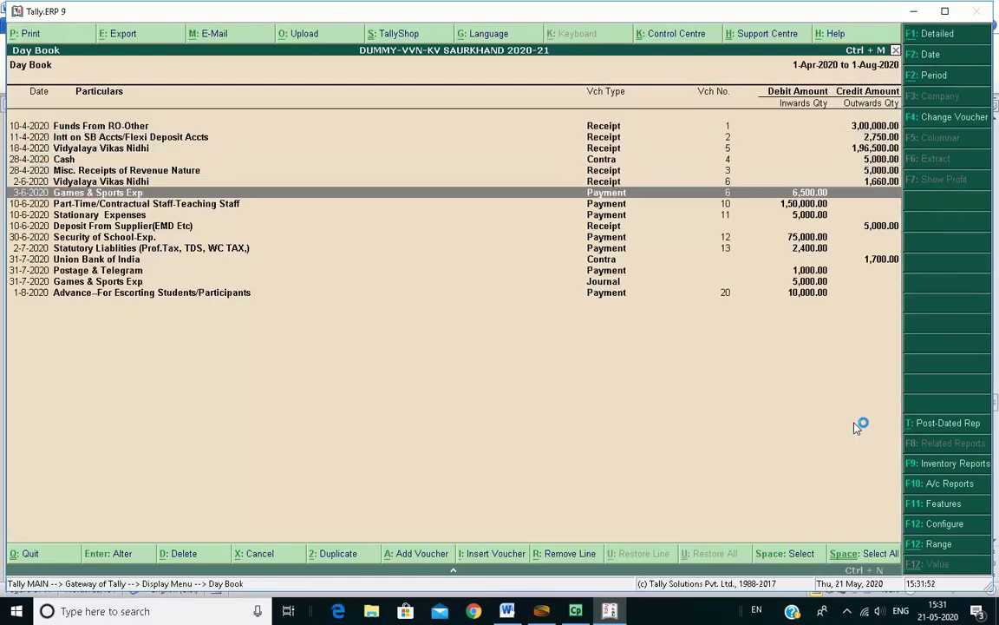
{"action": "key", "text": "Down"}
{"action": "key", "text": "Down"}
{"action": "key", "text": "Down"}
{"action": "key", "text": "Down"}
{"action": "key", "text": "Down"}
{"action": "key", "text": "Down"}
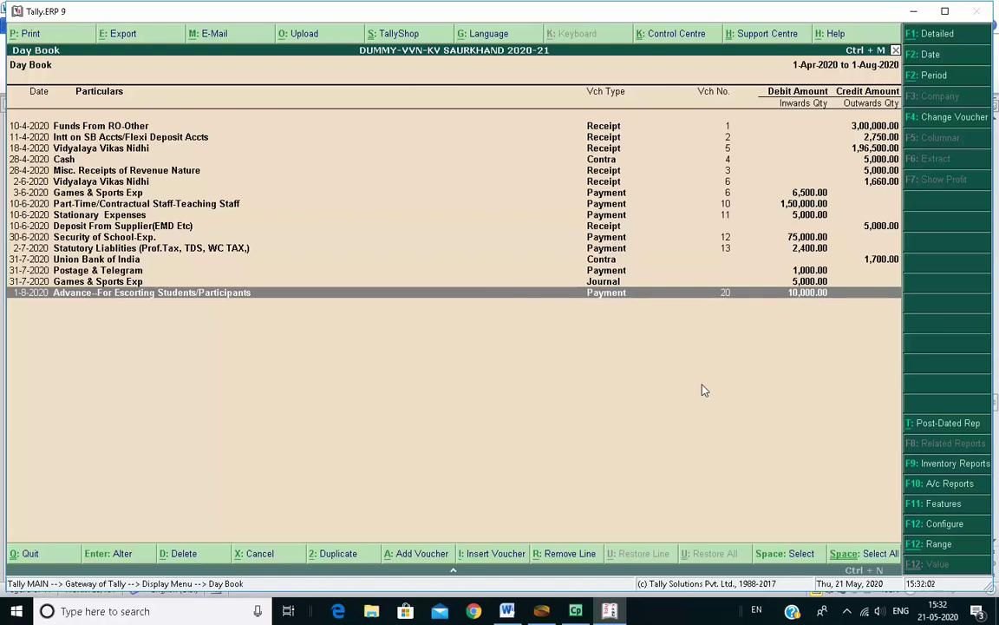
{"action": "key", "text": "Escape"}
{"action": "key", "text": "Escape"}
{"action": "key", "text": "Escape"}
{"action": "key", "text": "Escape"}
Display the group outstandings for All Items to review the pending advances.
{"action": "key", "text": "Up"}
{"action": "key", "text": "Up"}
{"action": "key", "text": "Up"}
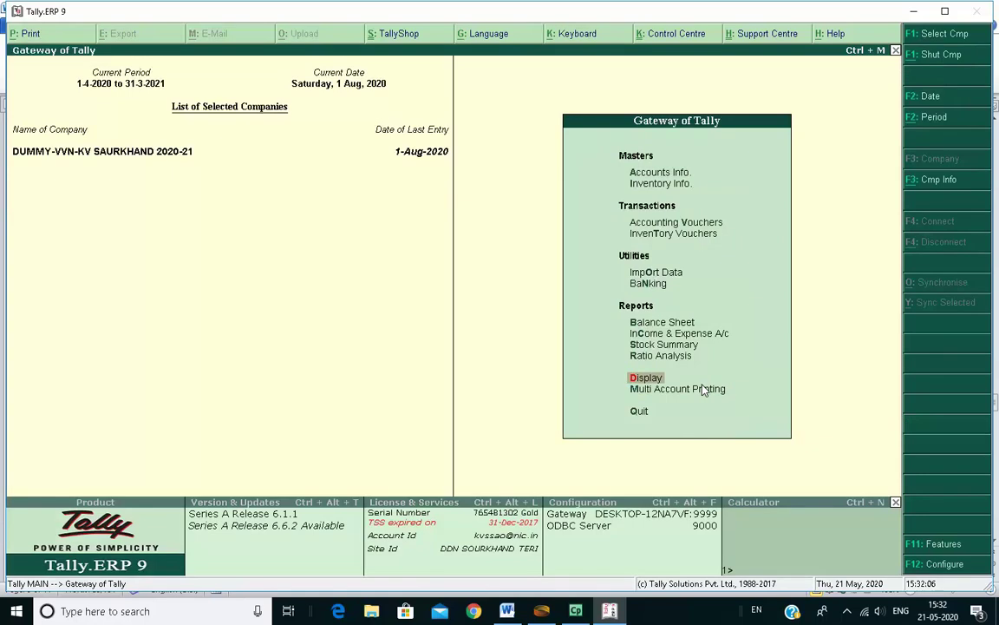
{"action": "key", "text": "Return"}
{"action": "key", "text": "Down"}
{"action": "key", "text": "Down"}
{"action": "key", "text": "Down"}
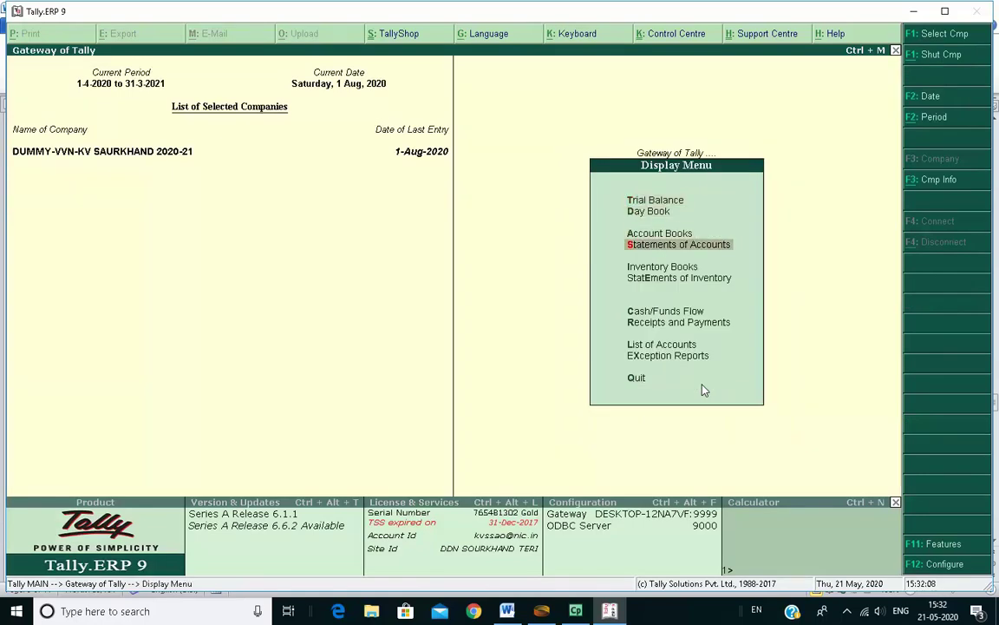
{"action": "key", "text": "Return"}
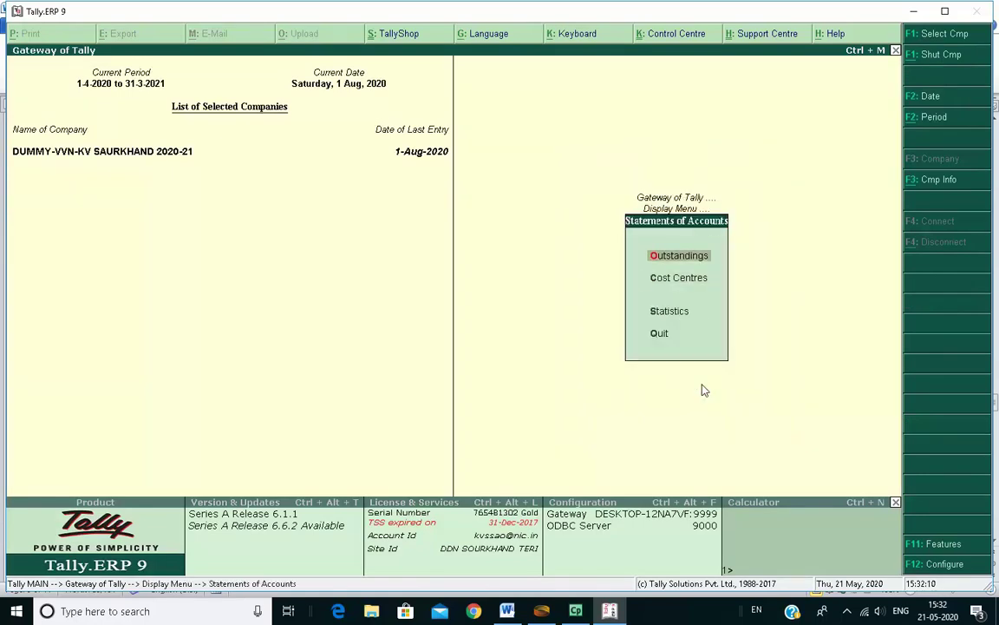
{"action": "key", "text": "Return"}
{"action": "key", "text": "Down"}
{"action": "key", "text": "Up"}
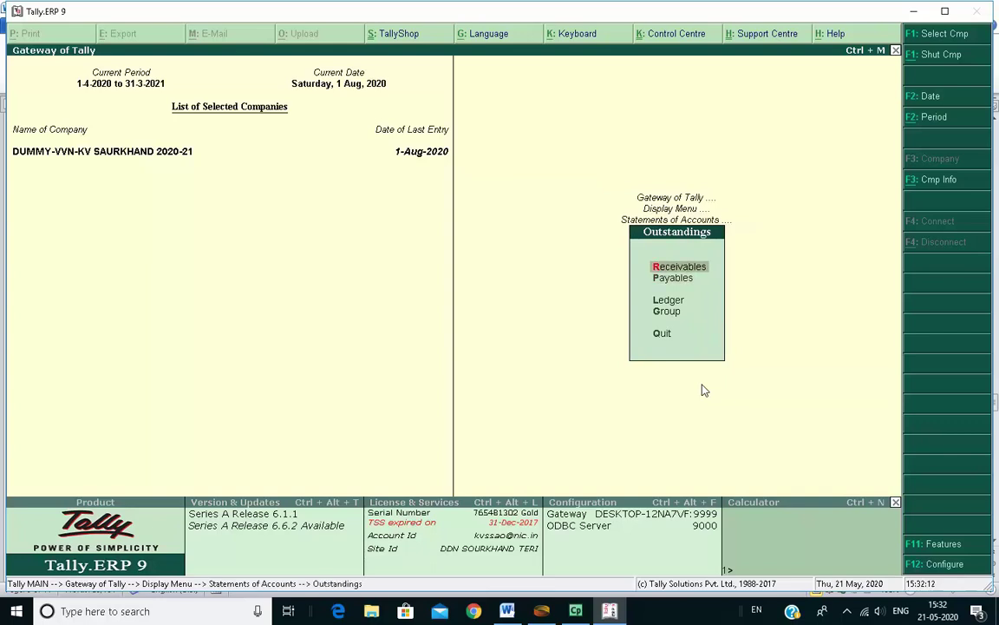
{"action": "key", "text": "g"}
{"action": "key", "text": "Return"}
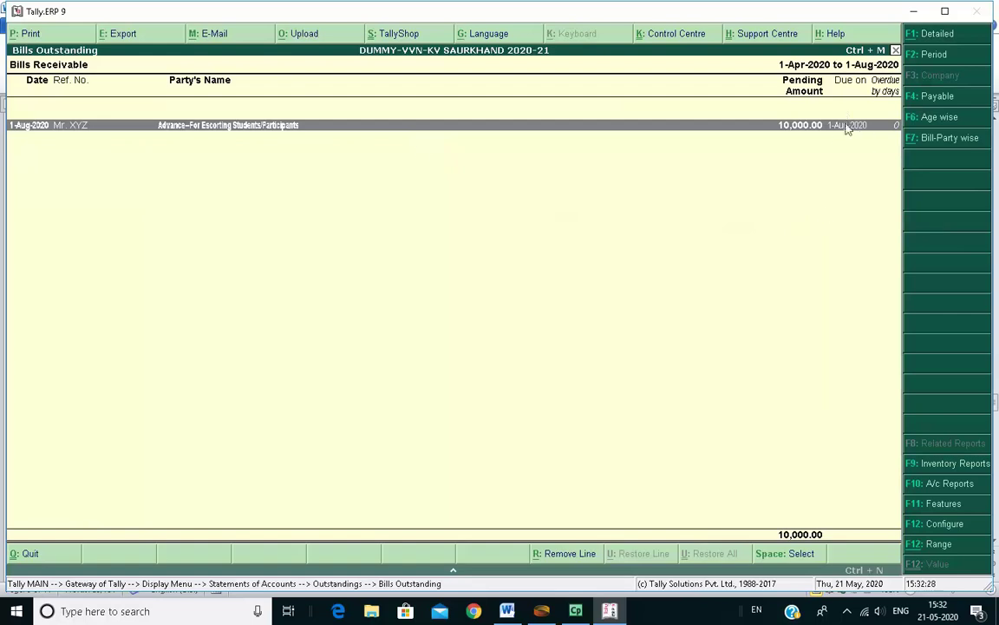
Close the outstandings report back to the Gateway of Tally and switch to the Word document's example2 advance.
{"action": "key", "text": "Escape"}
{"action": "key", "text": "Escape"}
{"action": "key", "text": "Escape"}
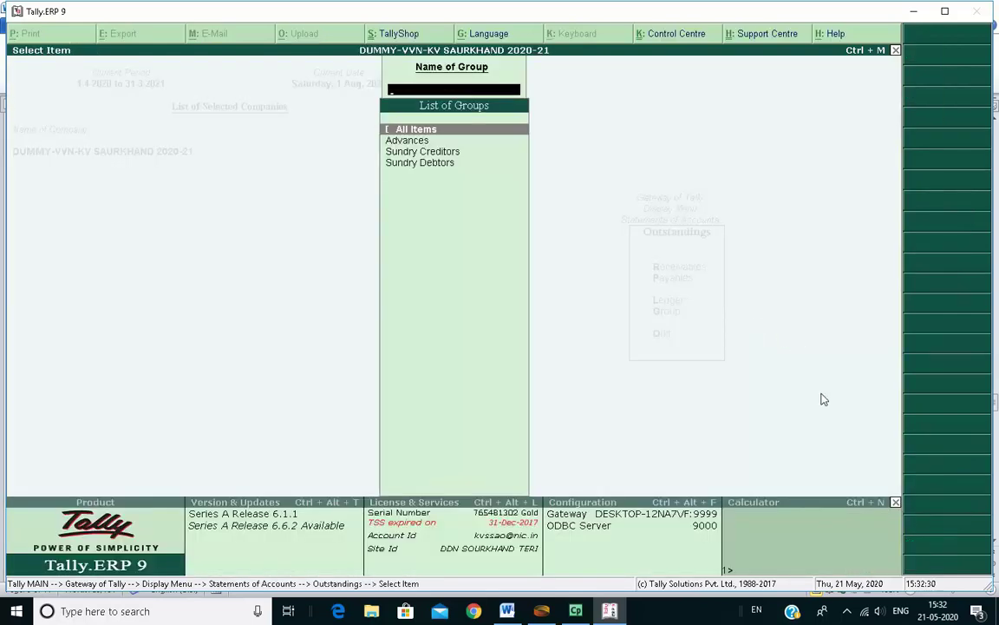
{"action": "key", "text": "Escape"}
{"action": "key", "text": "Escape"}
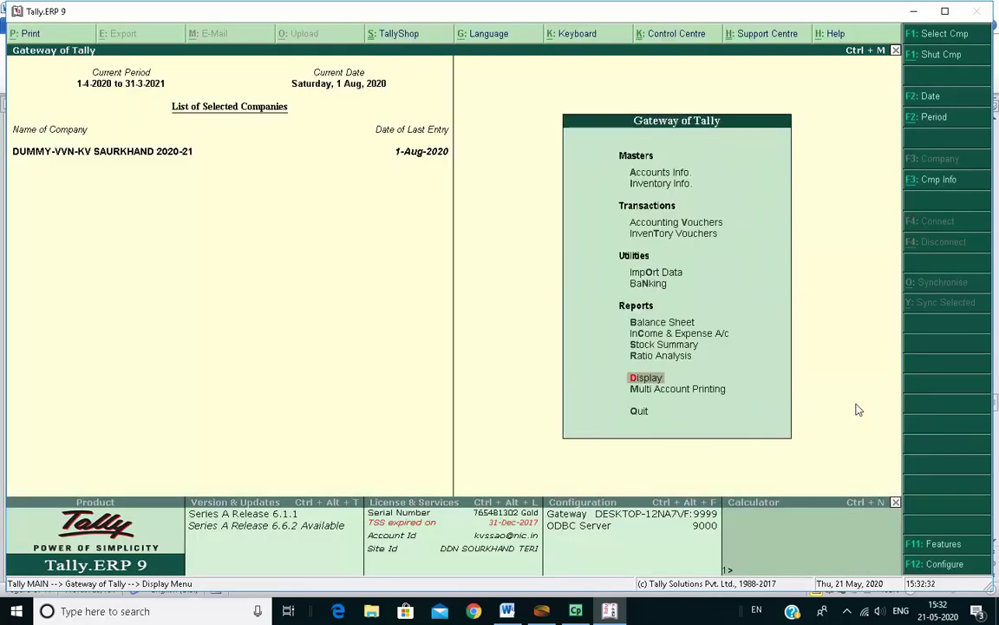
{"action": "left_click", "coordinate": [508, 611]}
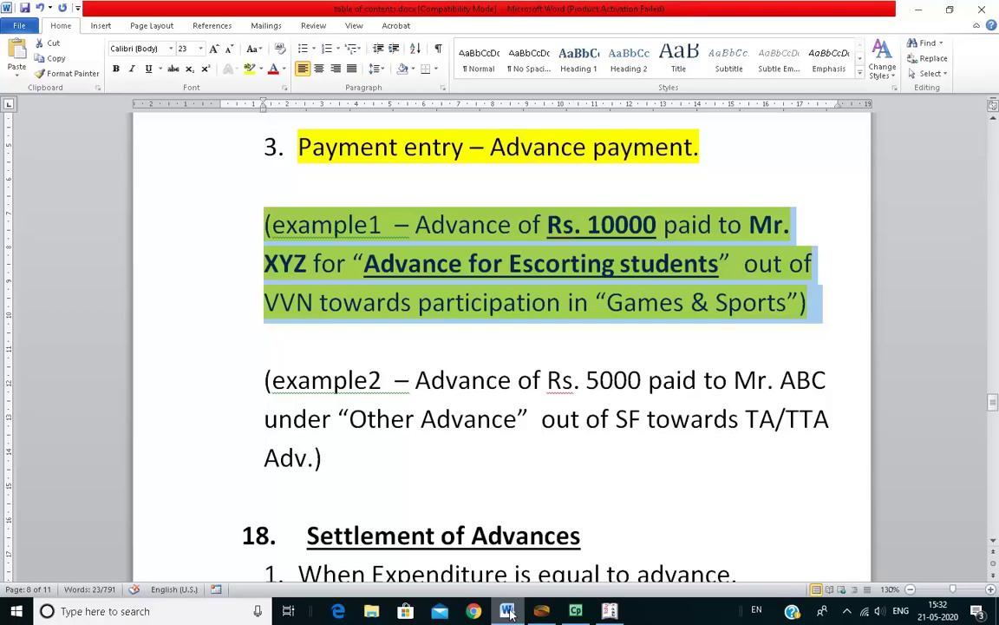
{"action": "scroll", "coordinate": [253, 414], "scroll_direction": "down", "scroll_amount": 2}
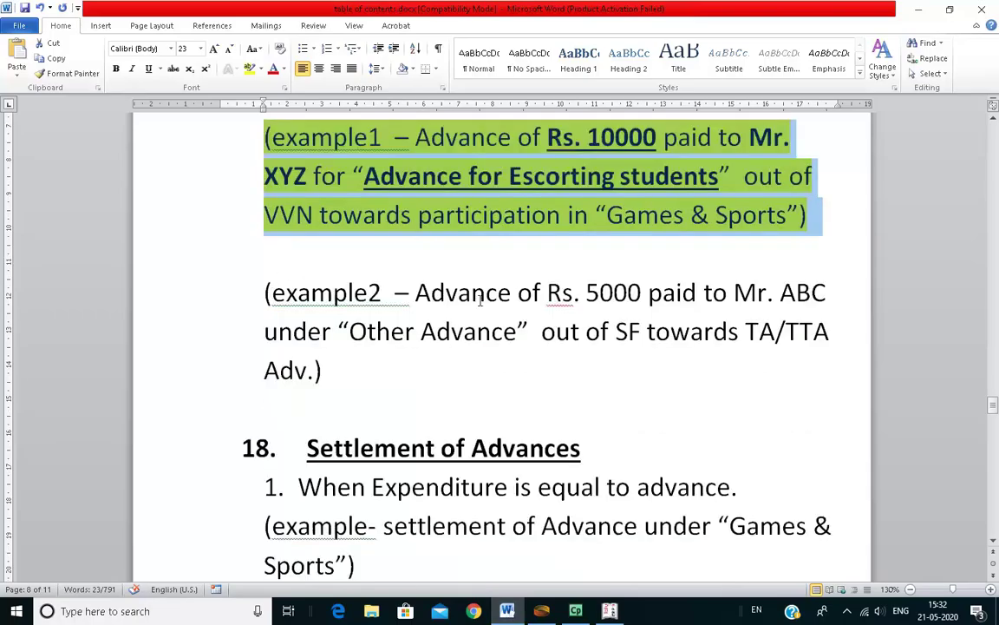
Read the example2 advance in the document, marking its amount, payee and the "Other Advance" head.
{"action": "left_click_drag", "start_coordinate": [433, 292], "coordinate": [642, 292]}
{"action": "left_click", "coordinate": [703, 351]}
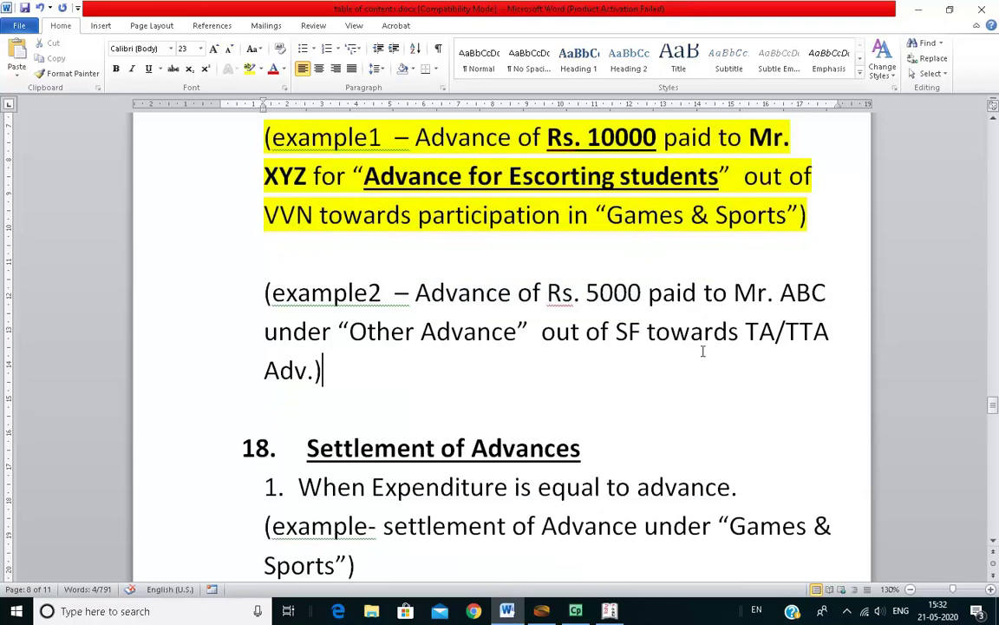
{"action": "left_click_drag", "start_coordinate": [734, 293], "coordinate": [832, 295]}
{"action": "left_click_drag", "start_coordinate": [349, 331], "coordinate": [518, 331]}
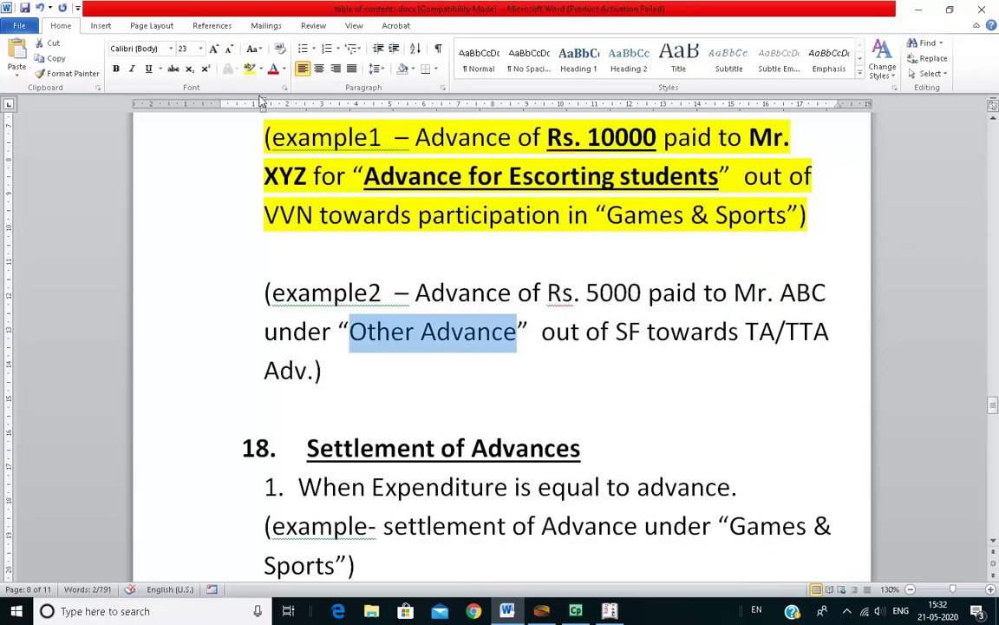
{"action": "left_click", "coordinate": [602, 370]}
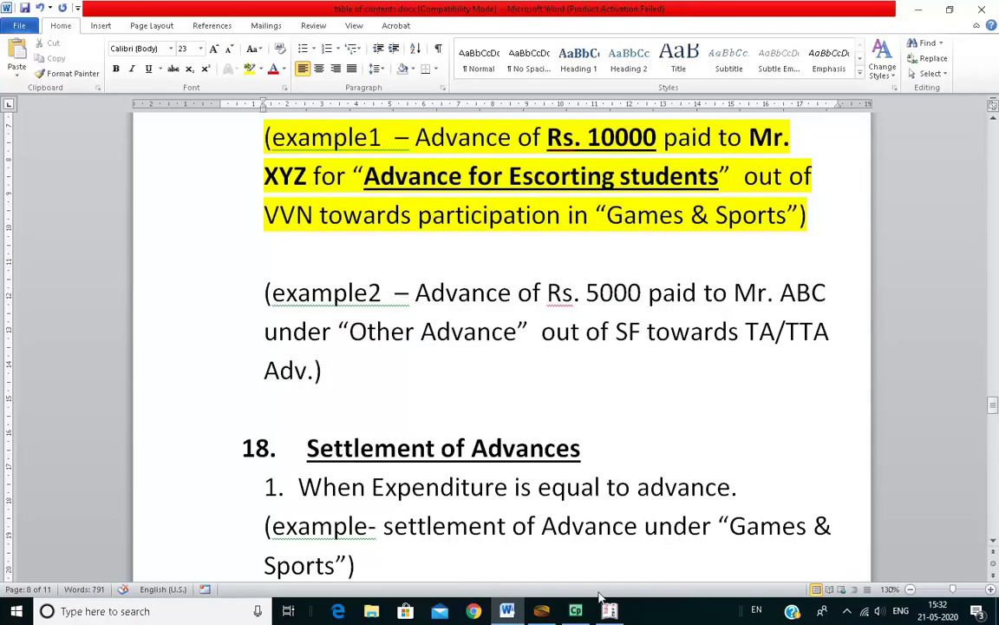
Switch to Tally and replace the loaded company with DUMMY-SF-KV SAURKHAND 2020-21.
{"action": "key", "text": "alt+Tab"}
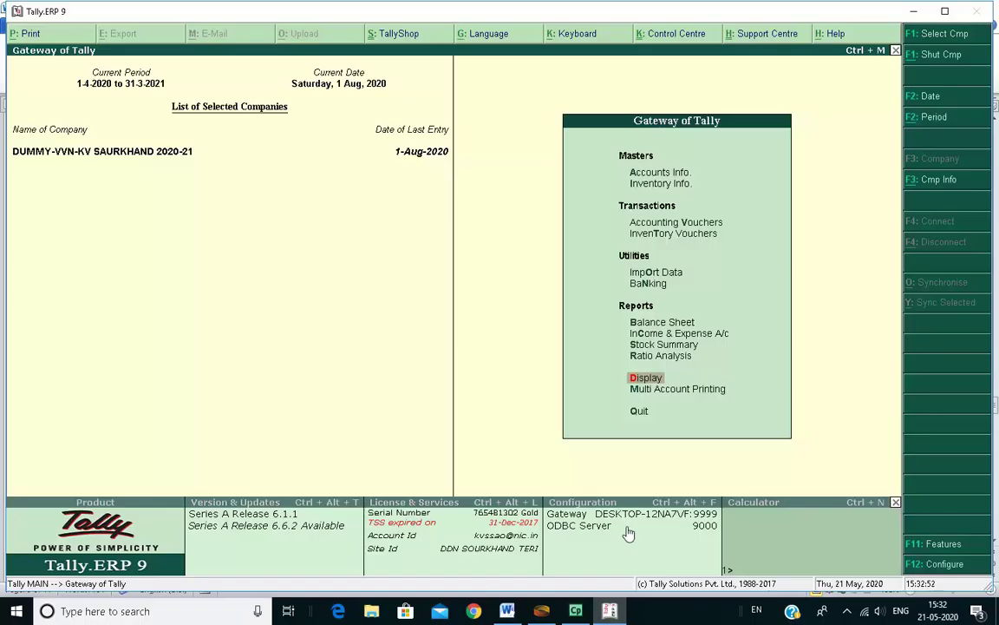
{"action": "key", "text": "alt+F3"}
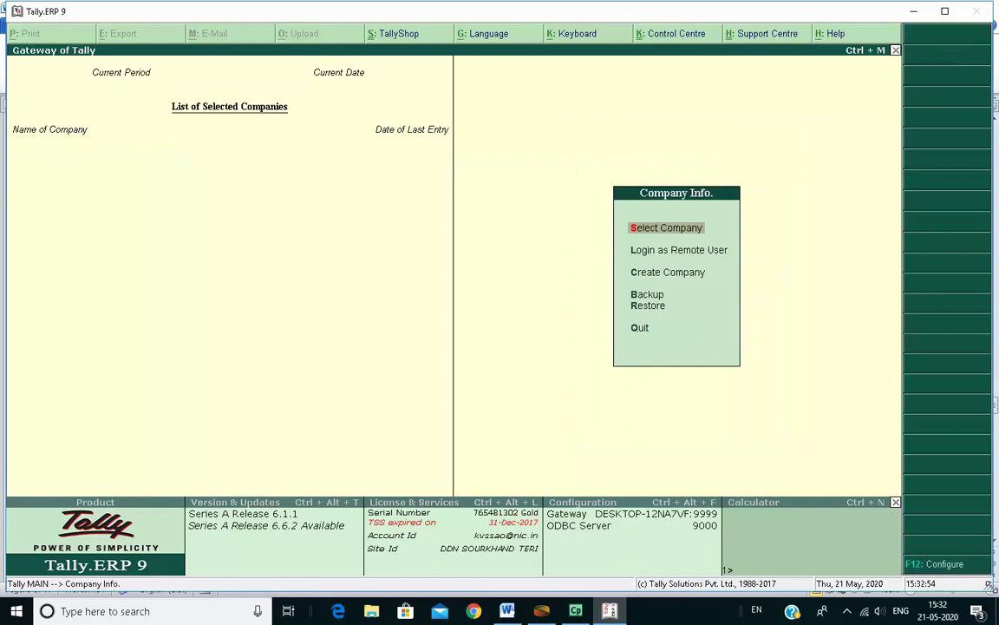
{"action": "key", "text": "Return"}
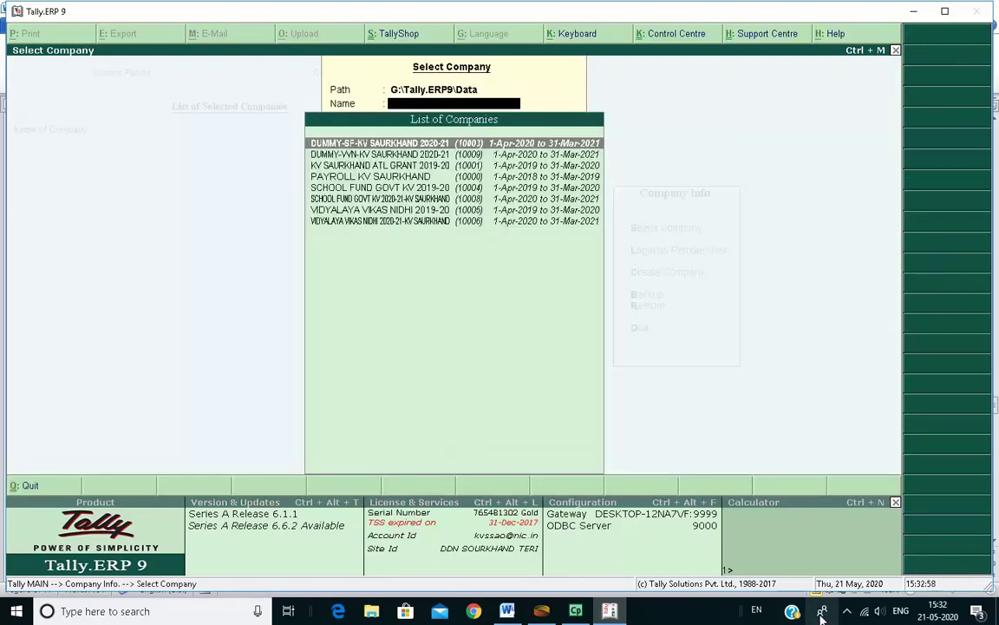
{"action": "left_click", "coordinate": [847, 611]}
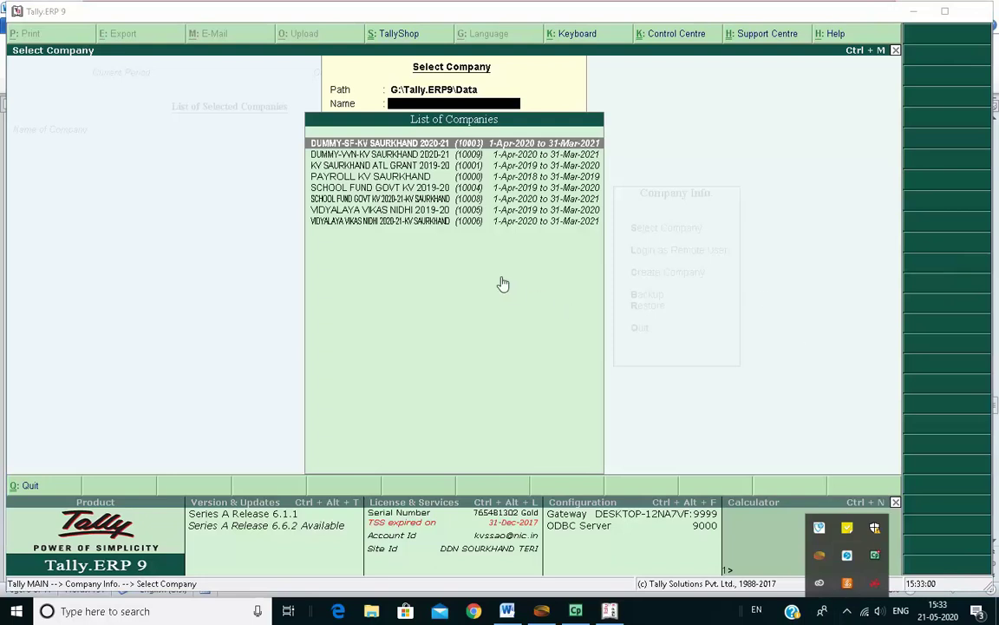
{"action": "left_click", "coordinate": [727, 191]}
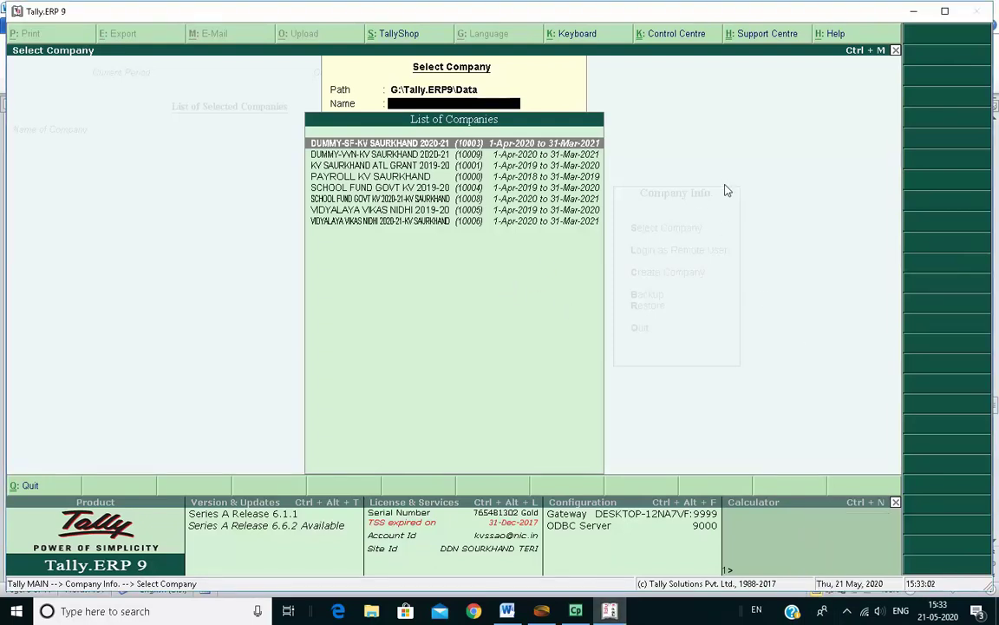
{"action": "key", "text": "Return"}
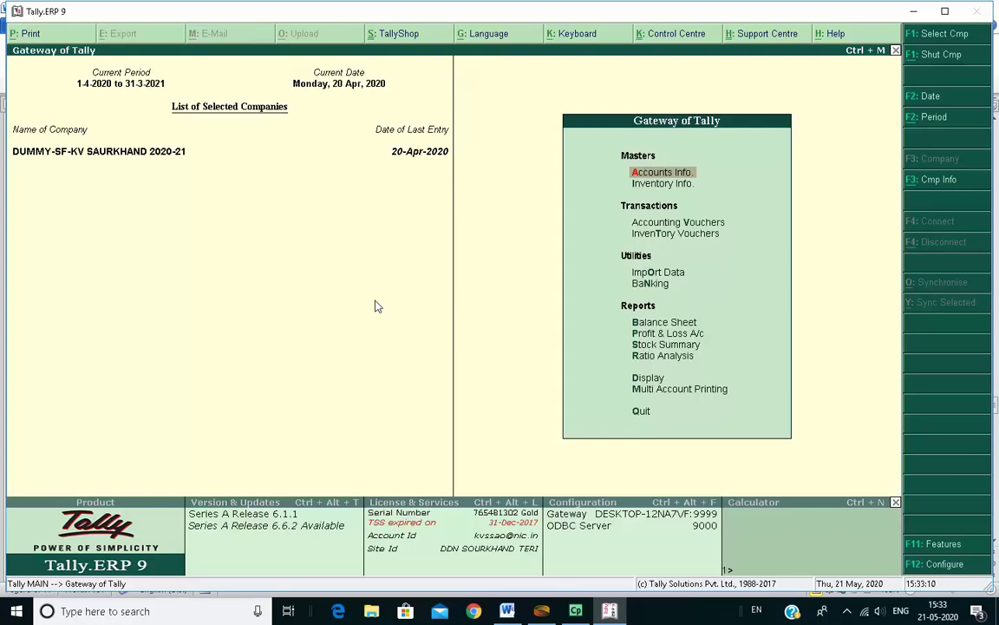
Check the bill-wise details options in the company's accounting features and return to the Gateway of Tally.
{"action": "left_click", "coordinate": [938, 543]}
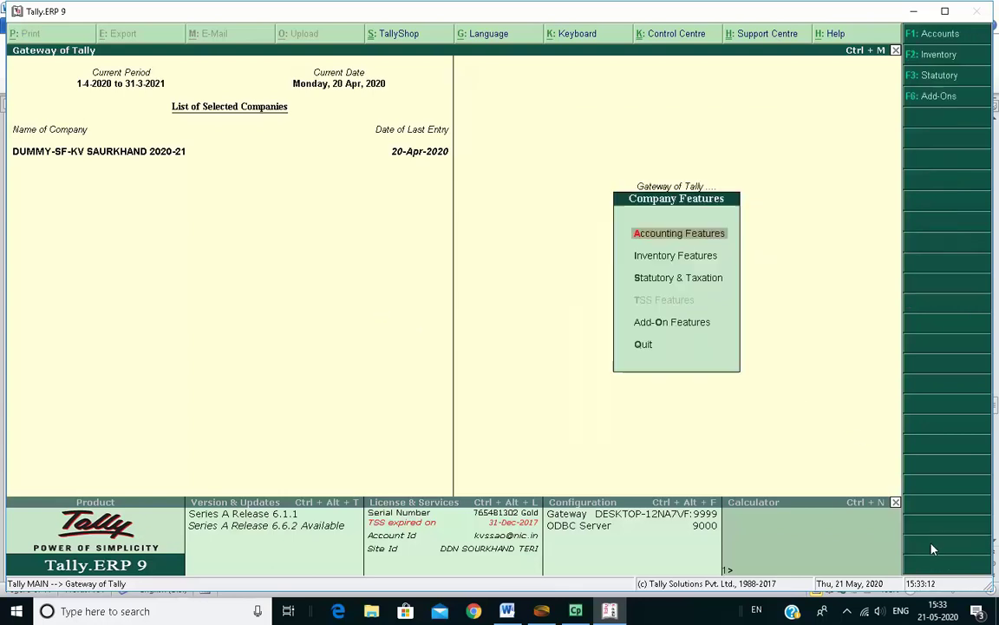
{"action": "left_click", "coordinate": [682, 237]}
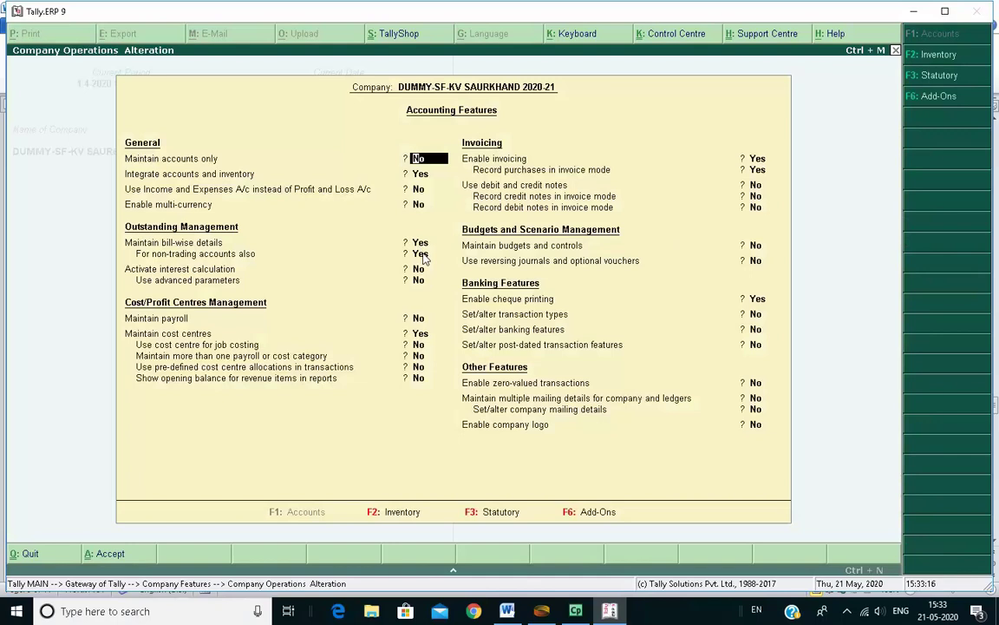
{"action": "key", "text": "ctrl+a"}
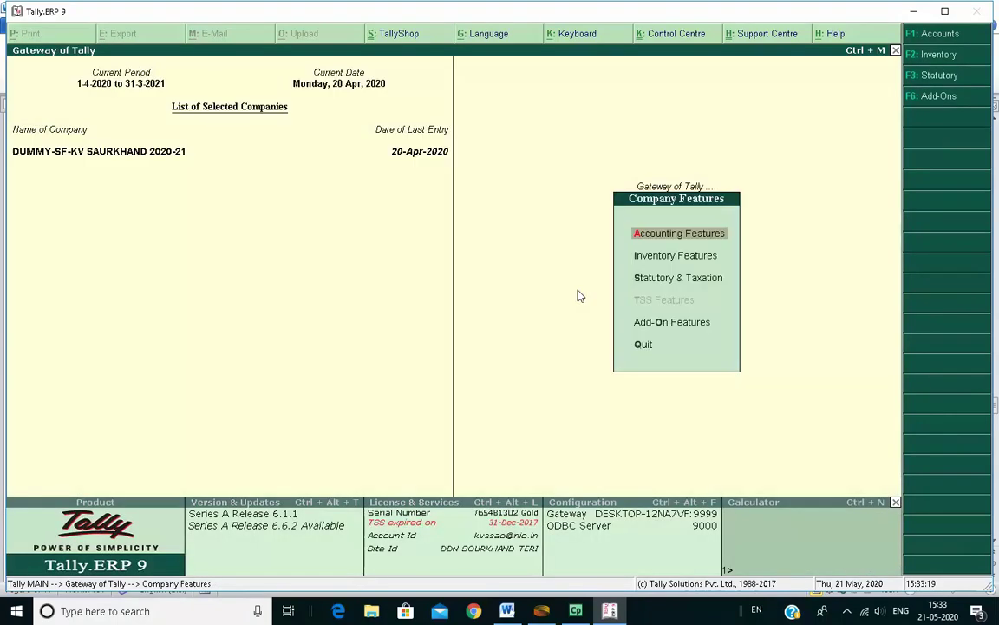
{"action": "key", "text": "Escape"}
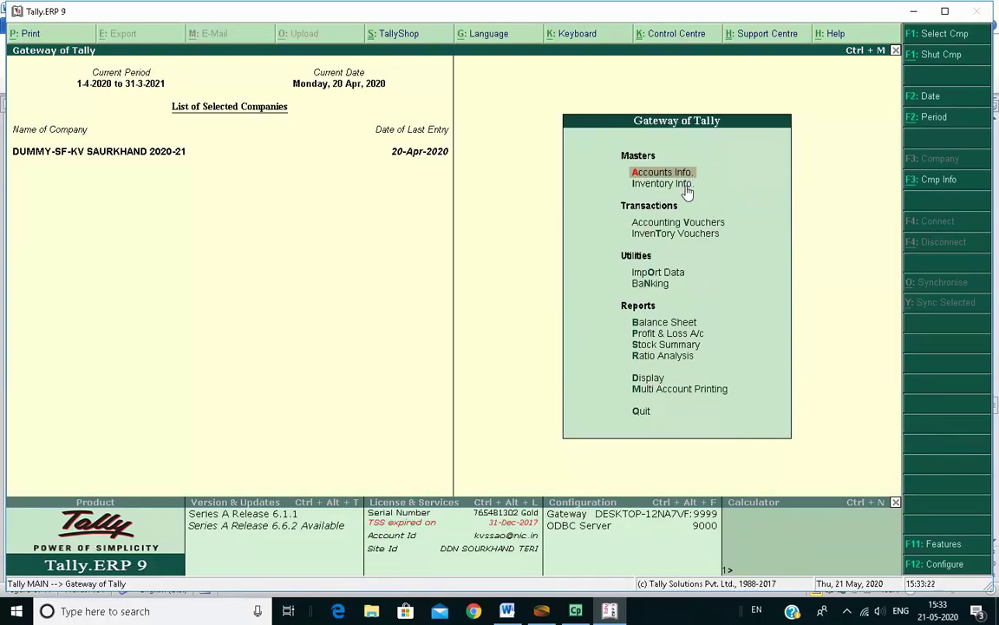
Open the list of ledgers for altering a single ledger.
{"action": "key", "text": "Return"}
{"action": "key", "text": "Down"}
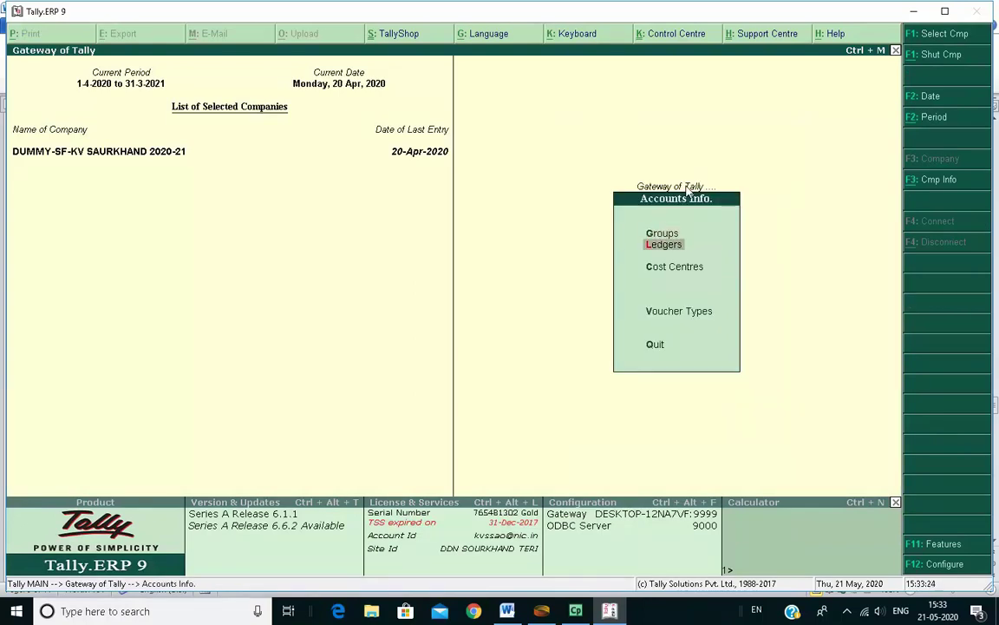
{"action": "key", "text": "Return"}
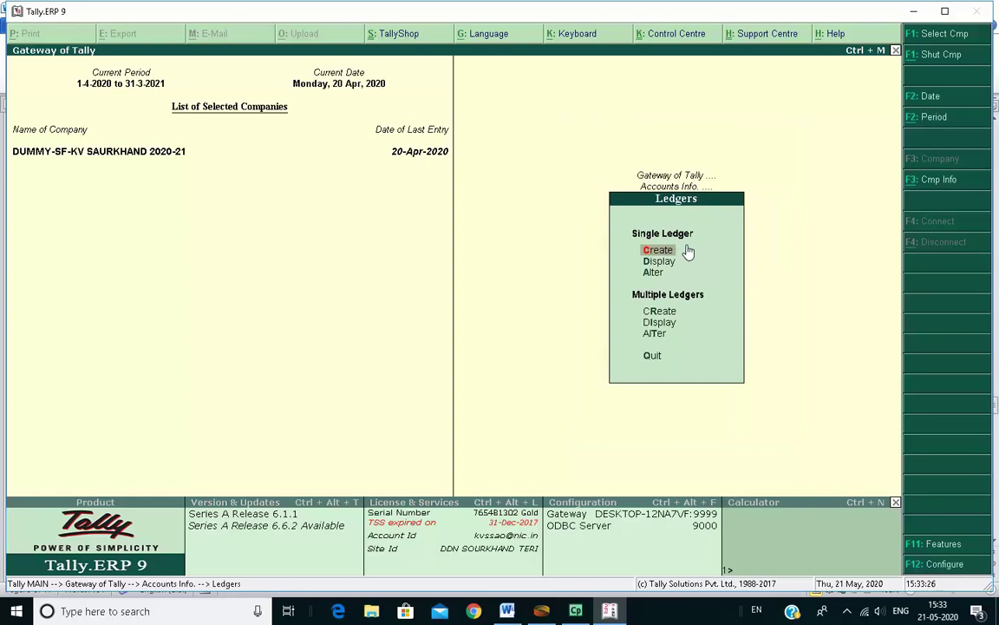
{"action": "key", "text": "Down"}
{"action": "key", "text": "Down"}
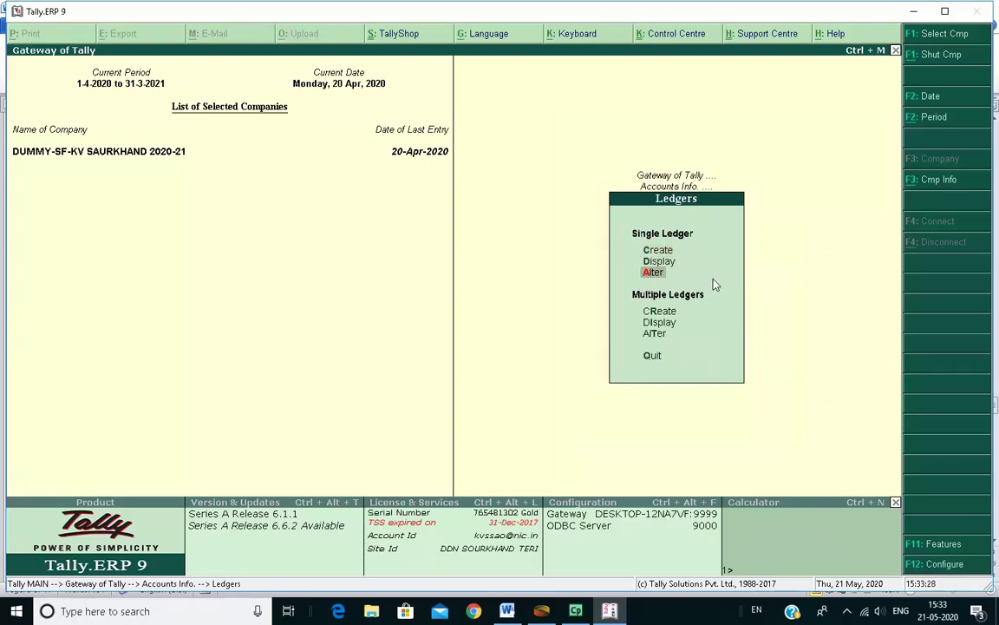
{"action": "key", "text": "Return"}
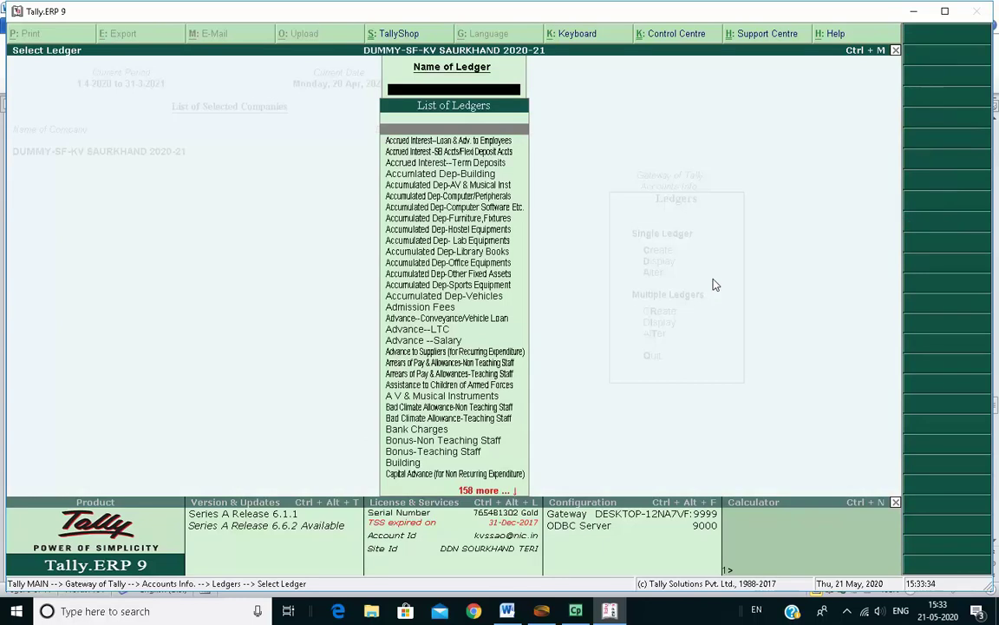
Search the ledger list for "Other Ad" and clear the search text.
{"action": "type", "text": "Other Adva"}
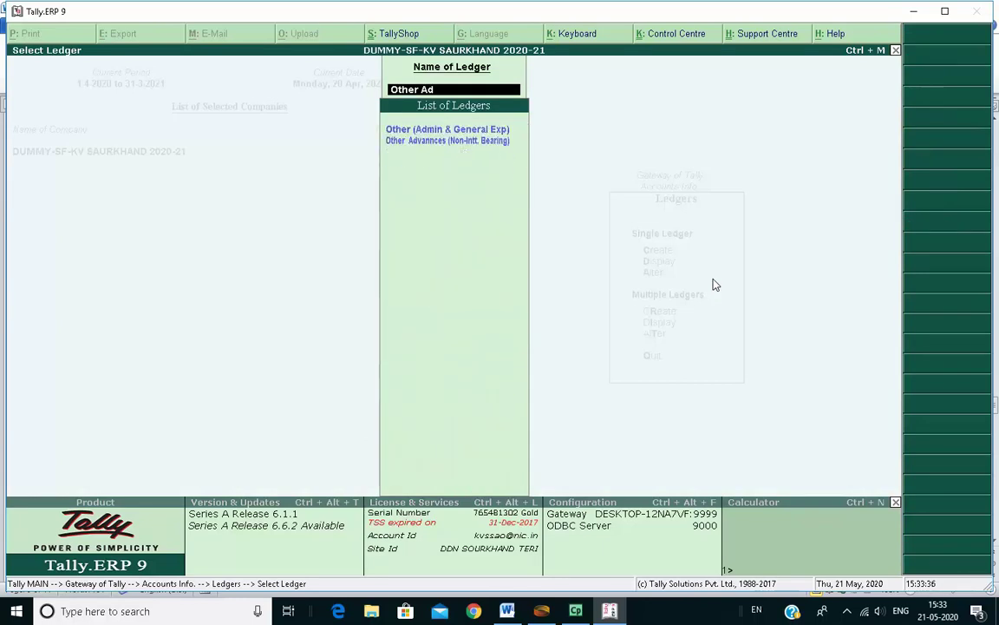
{"action": "key", "text": "BackSpace"}
{"action": "key", "text": "BackSpace"}
{"action": "key", "text": "BackSpace"}
{"action": "key", "text": "BackSpace"}
{"action": "key", "text": "BackSpace"}
{"action": "key", "text": "BackSpace"}
{"action": "key", "text": "BackSpace"}
{"action": "key", "text": "BackSpace"}
{"action": "key", "text": "BackSpace"}
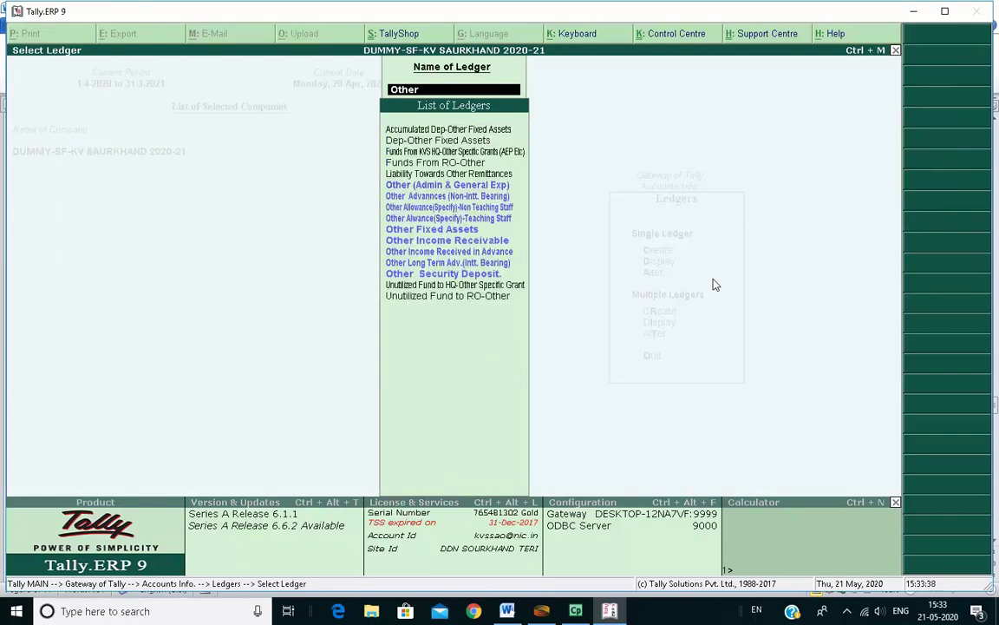
{"action": "type", "text": "a"}
{"action": "key", "text": "BackSpace"}
{"action": "key", "text": "BackSpace"}
Search the ledger list for "Advance" and look through the matching advance ledgers.
{"action": "type", "text": "Ad"}
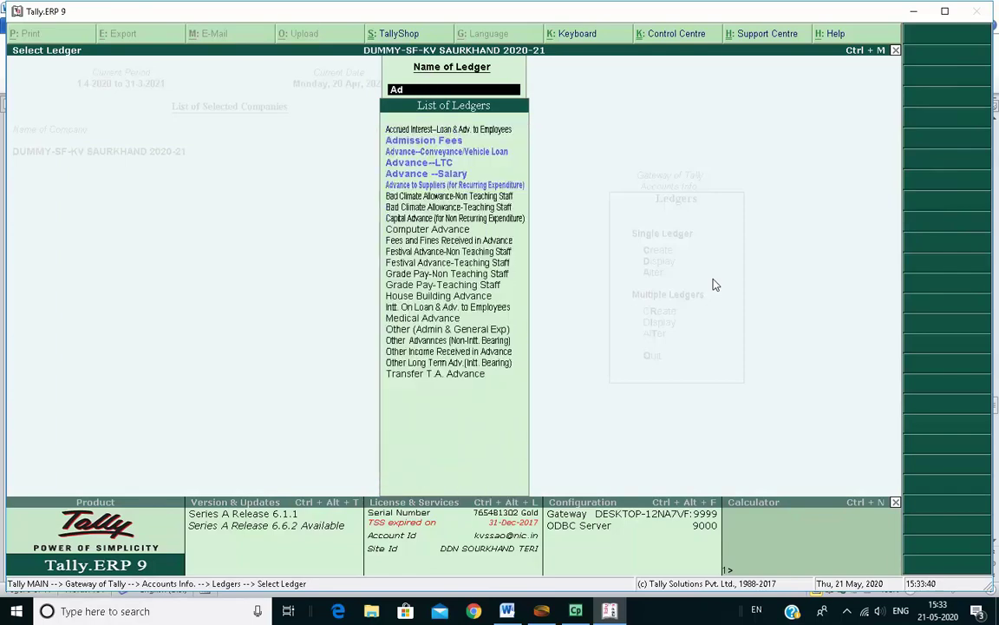
{"action": "type", "text": "vance"}
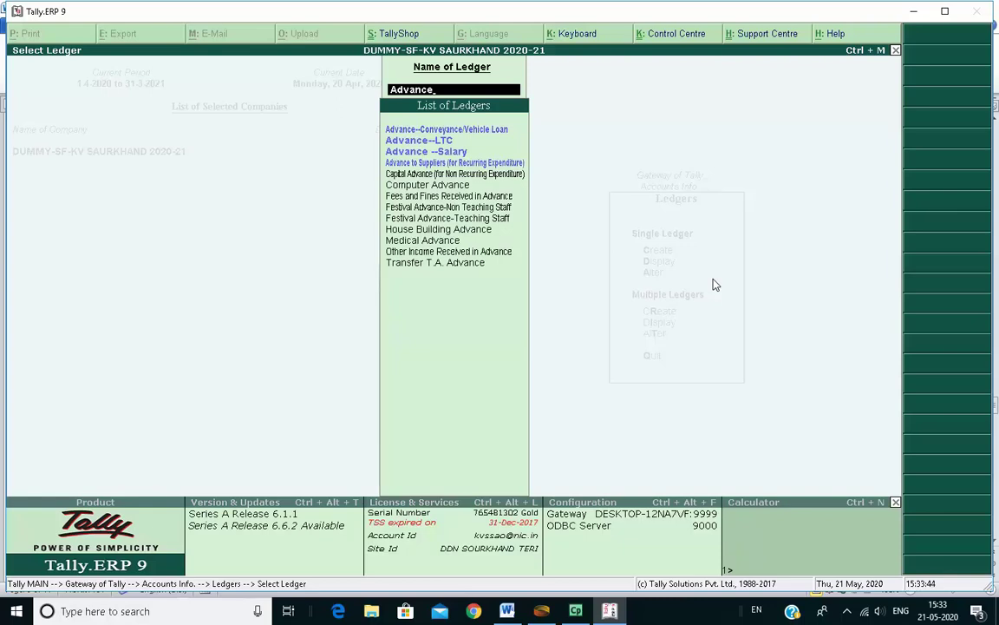
{"action": "key", "text": "Down"}
{"action": "key", "text": "Down"}
{"action": "key", "text": "Down"}
{"action": "key", "text": "Down"}
{"action": "key", "text": "Down"}
{"action": "key", "text": "Down"}
{"action": "key", "text": "Down"}
{"action": "key", "text": "Down"}
{"action": "key", "text": "Down"}
{"action": "key", "text": "Down"}
{"action": "key", "text": "Down"}
{"action": "key", "text": "Down"}
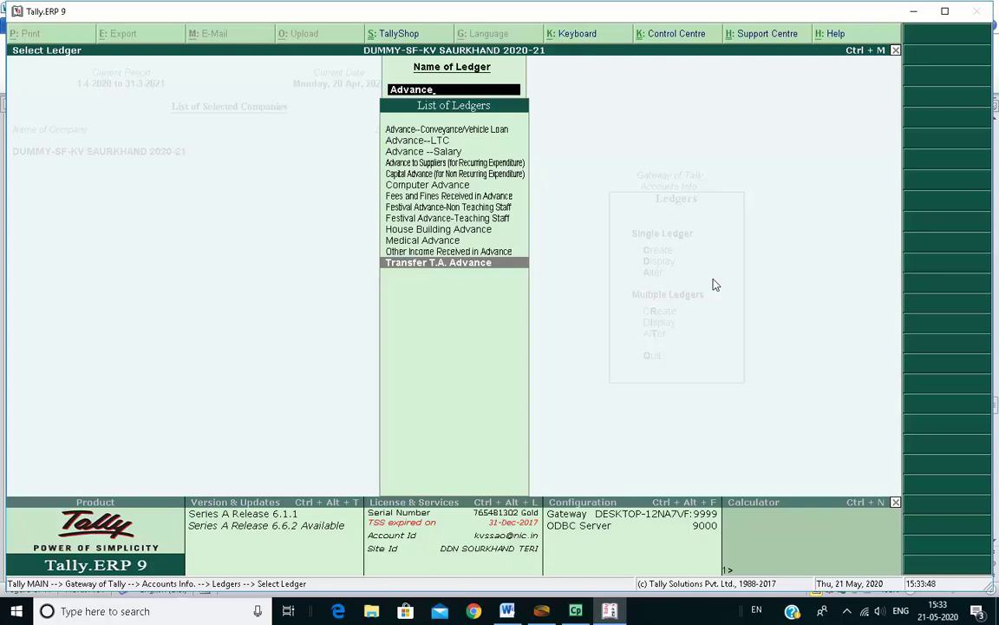
{"action": "key", "text": "Up"}
{"action": "key", "text": "Up"}
{"action": "key", "text": "Up"}
{"action": "key", "text": "Up"}
{"action": "key", "text": "Up"}
{"action": "key", "text": "Up"}
{"action": "key", "text": "Up"}
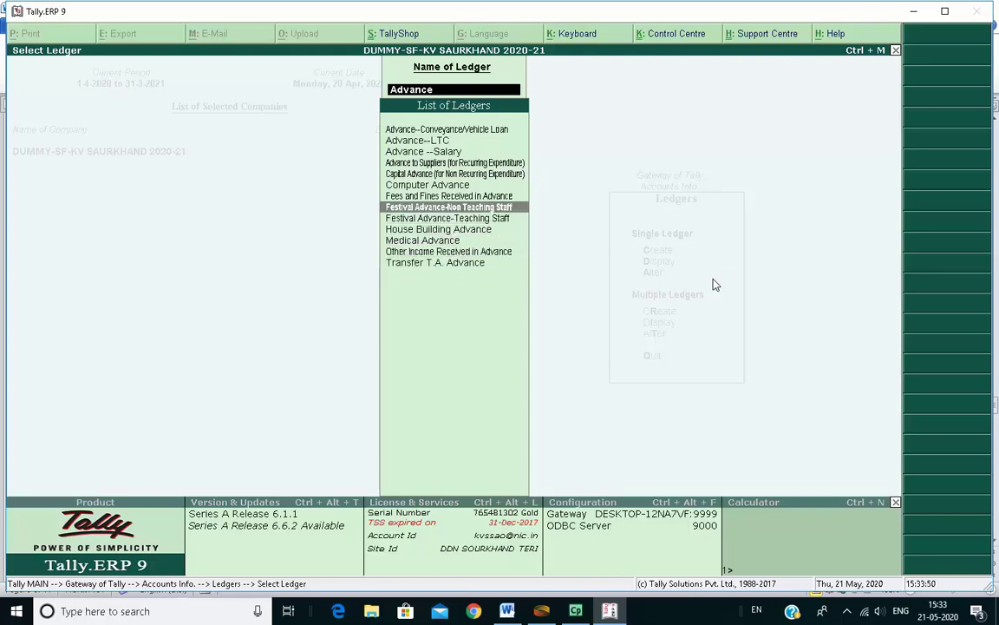
{"action": "key", "text": "Up"}
{"action": "key", "text": "Up"}
{"action": "key", "text": "Up"}
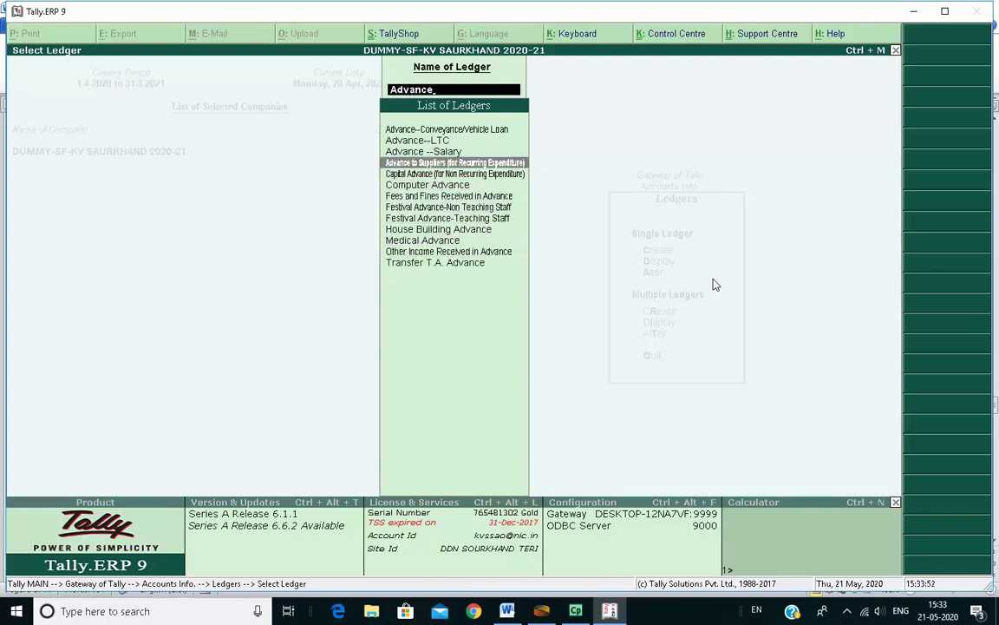
{"action": "key", "text": "Up"}
{"action": "key", "text": "Up"}
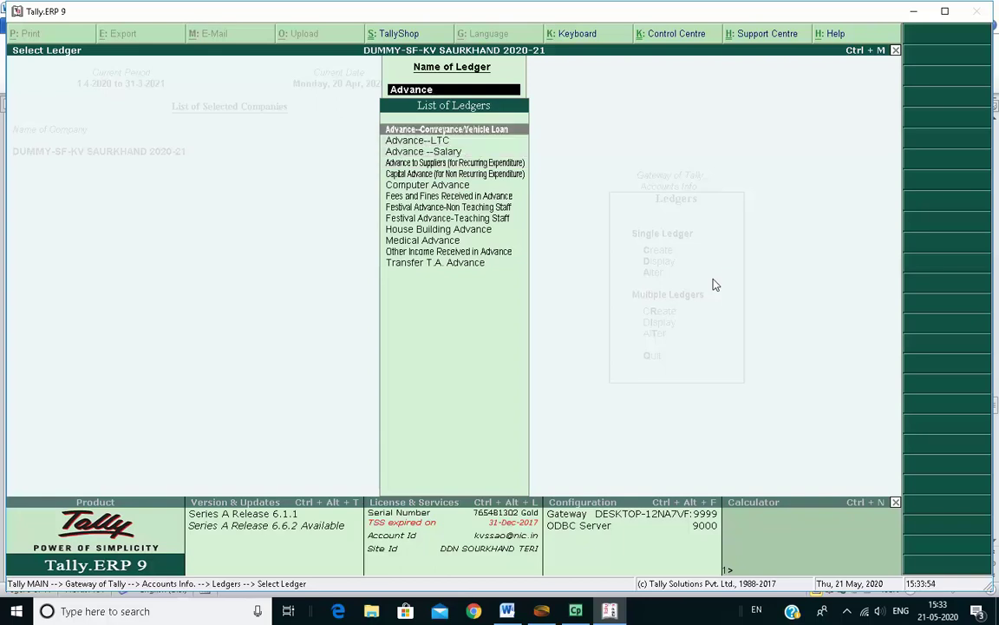
Replace the ledger search text with "Other" and highlight the Other Advannces (Non-Intt. Bearing) ledger.
{"action": "key", "text": "BackSpace"}
{"action": "key", "text": "BackSpace"}
{"action": "key", "text": "BackSpace"}
{"action": "key", "text": "BackSpace"}
{"action": "key", "text": "BackSpace"}
{"action": "key", "text": "BackSpace"}
{"action": "key", "text": "BackSpace"}
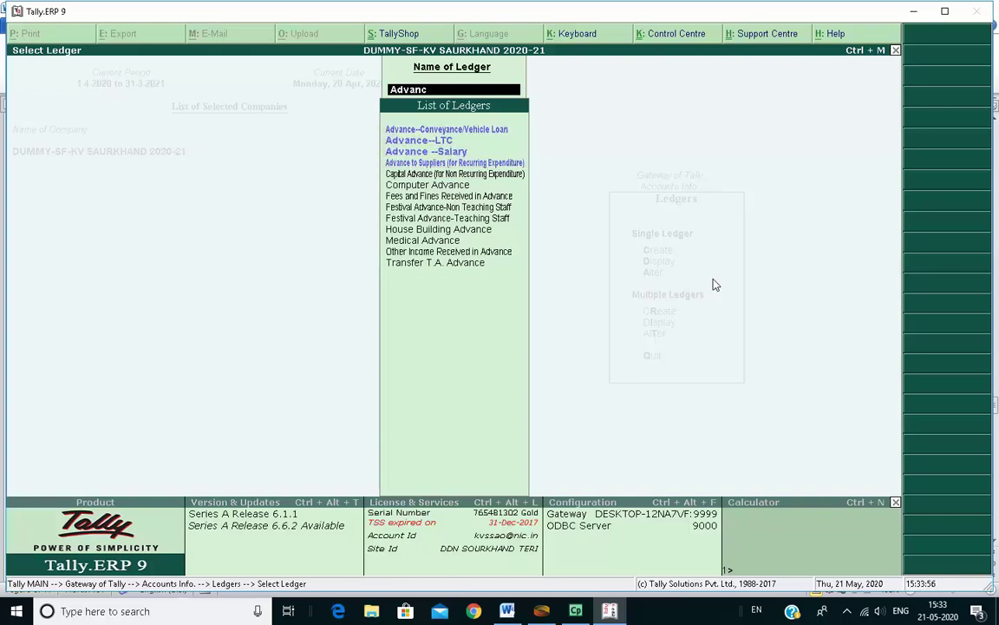
{"action": "type", "text": "othe"}
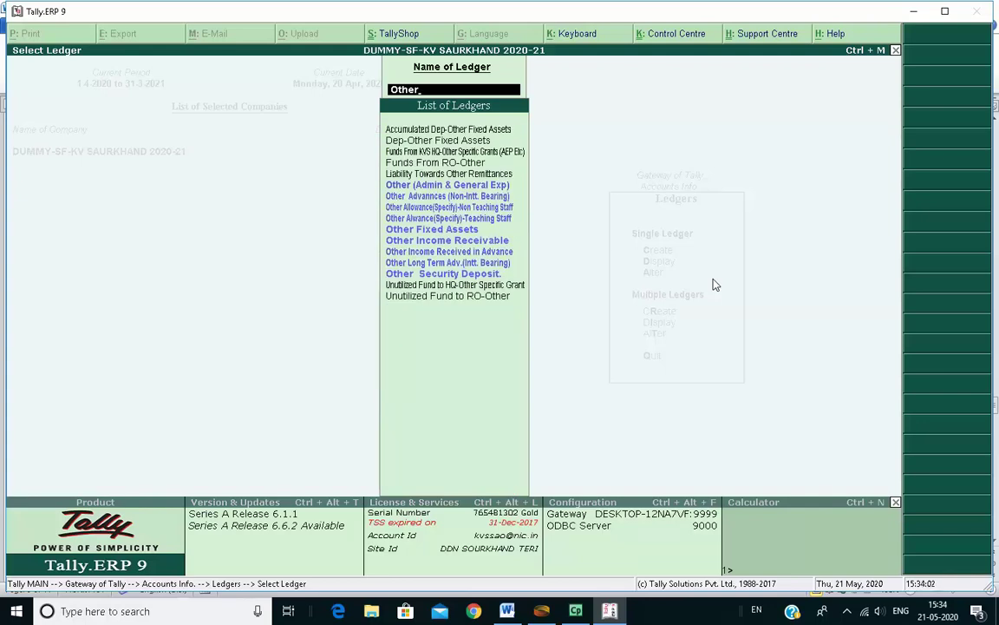
{"action": "key", "text": "Down"}
{"action": "key", "text": "Down"}
{"action": "key", "text": "Down"}
{"action": "key", "text": "Down"}
{"action": "key", "text": "Down"}
{"action": "key", "text": "Down"}
{"action": "key", "text": "Down"}
{"action": "key", "text": "Down"}
{"action": "key", "text": "Down"}
{"action": "key", "text": "Down"}
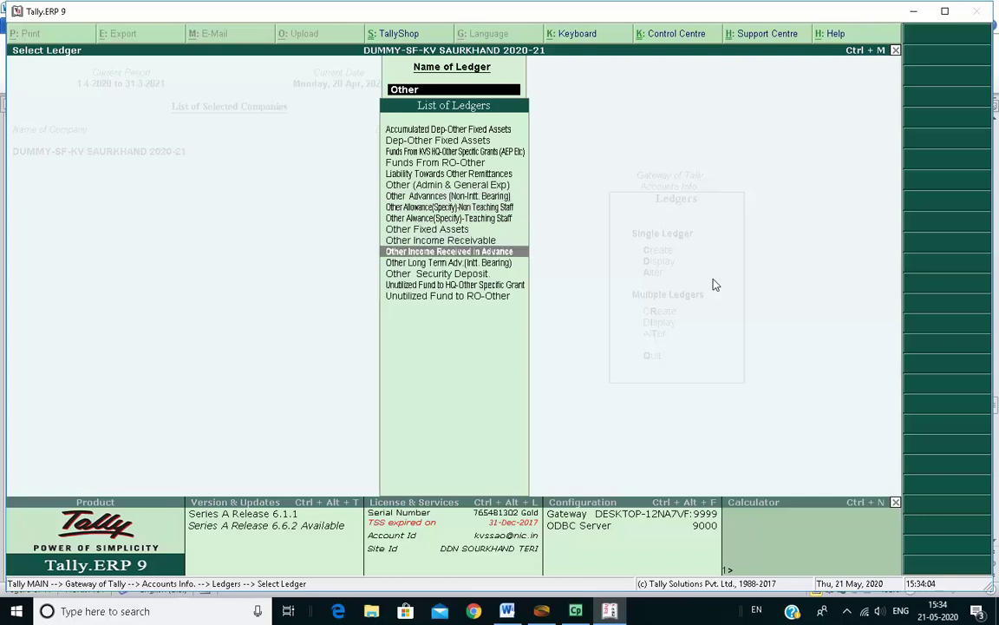
{"action": "key", "text": "Down"}
{"action": "key", "text": "Up"}
{"action": "key", "text": "Up"}
{"action": "key", "text": "Up"}
{"action": "key", "text": "Up"}
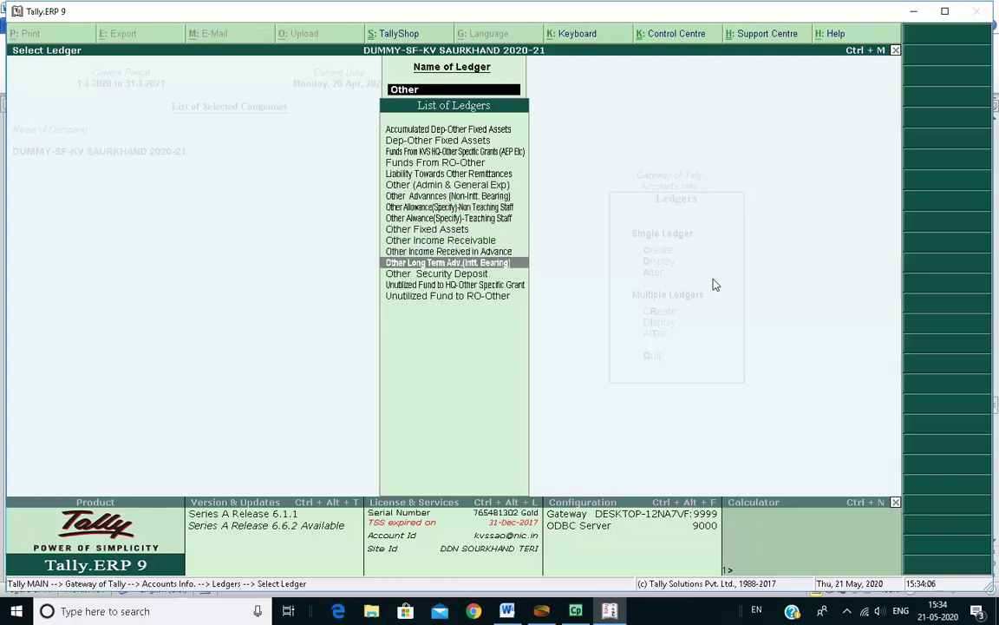
{"action": "key", "text": "Up"}
{"action": "key", "text": "Up"}
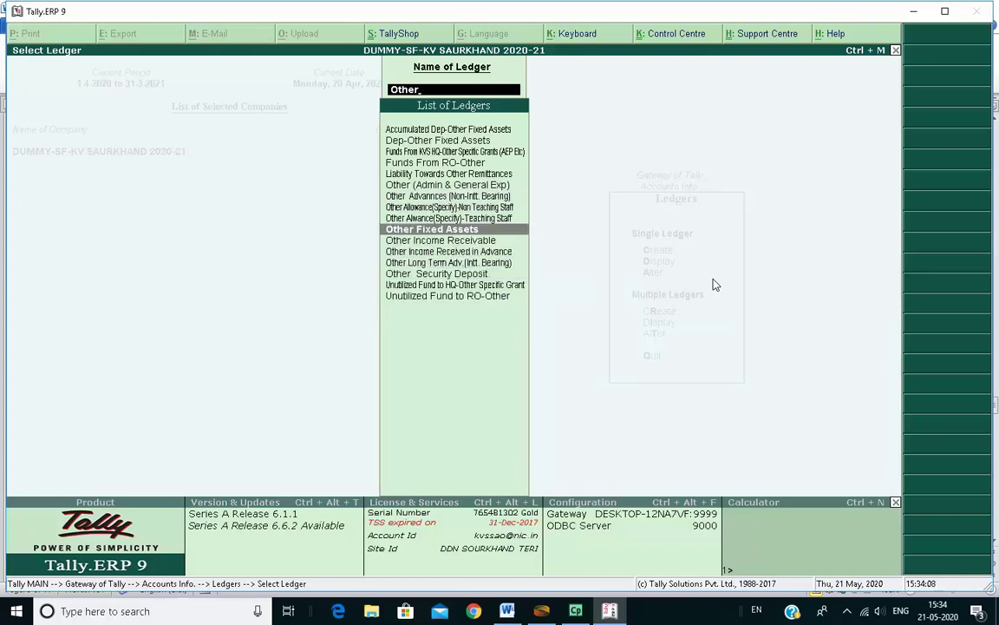
{"action": "key", "text": "Up"}
{"action": "key", "text": "Up"}
{"action": "key", "text": "Down"}
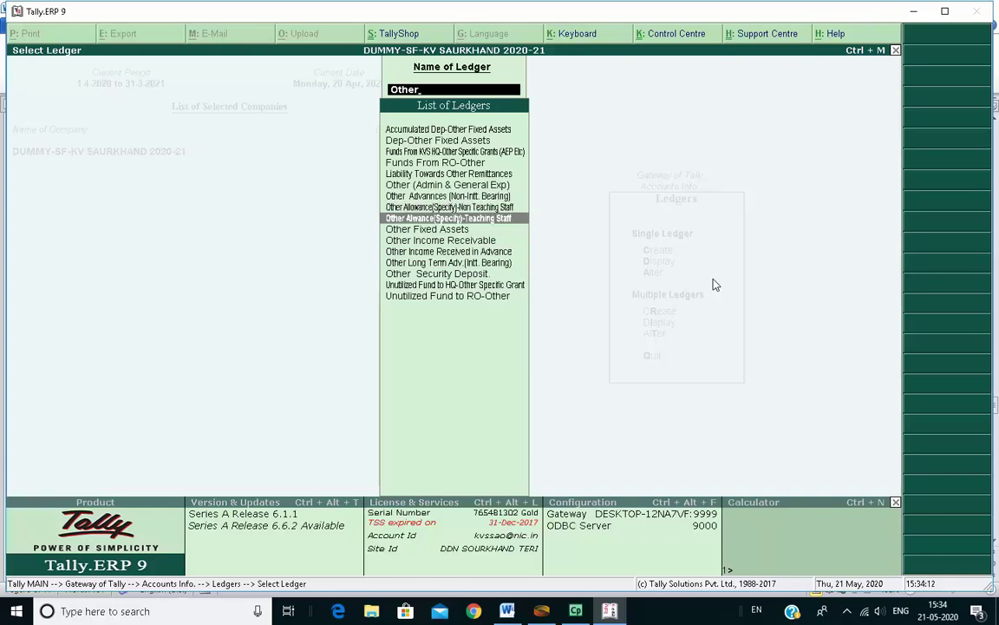
{"action": "key", "text": "Up"}
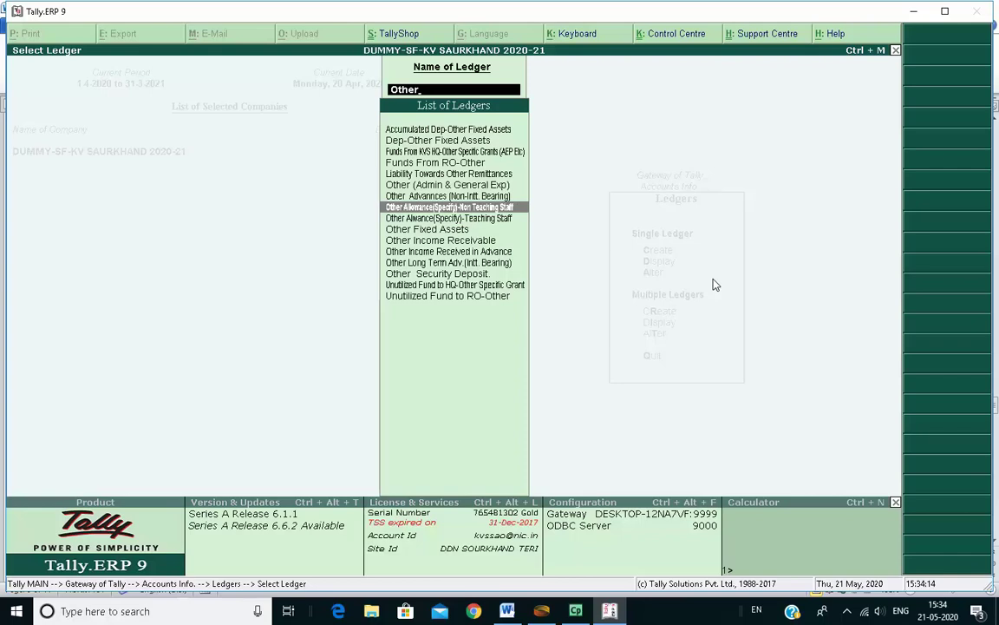
{"action": "key", "text": "Down"}
{"action": "key", "text": "Up"}
{"action": "key", "text": "Up"}
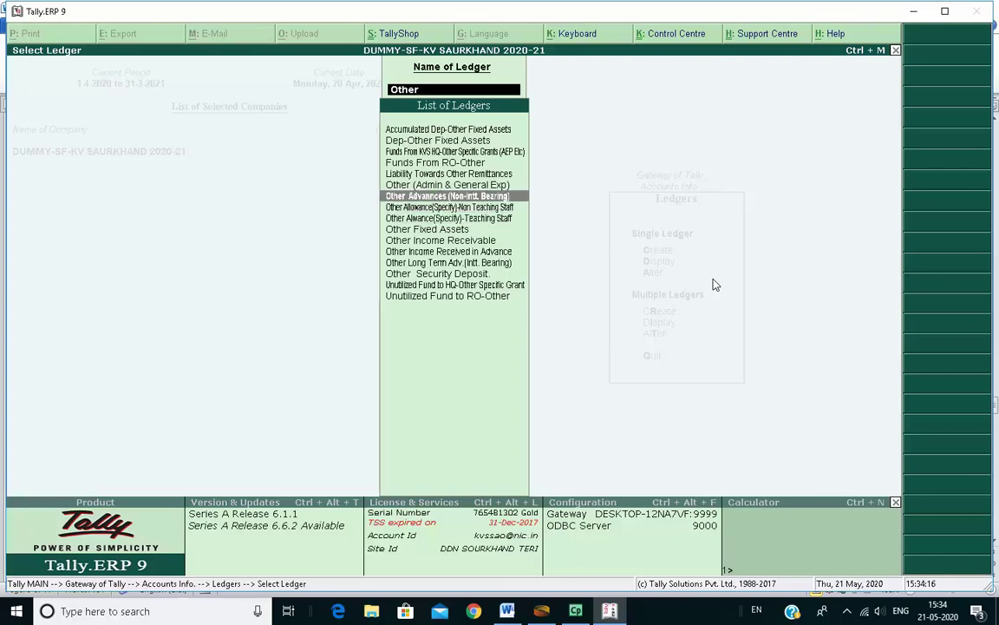
{"action": "key", "text": "Up"}
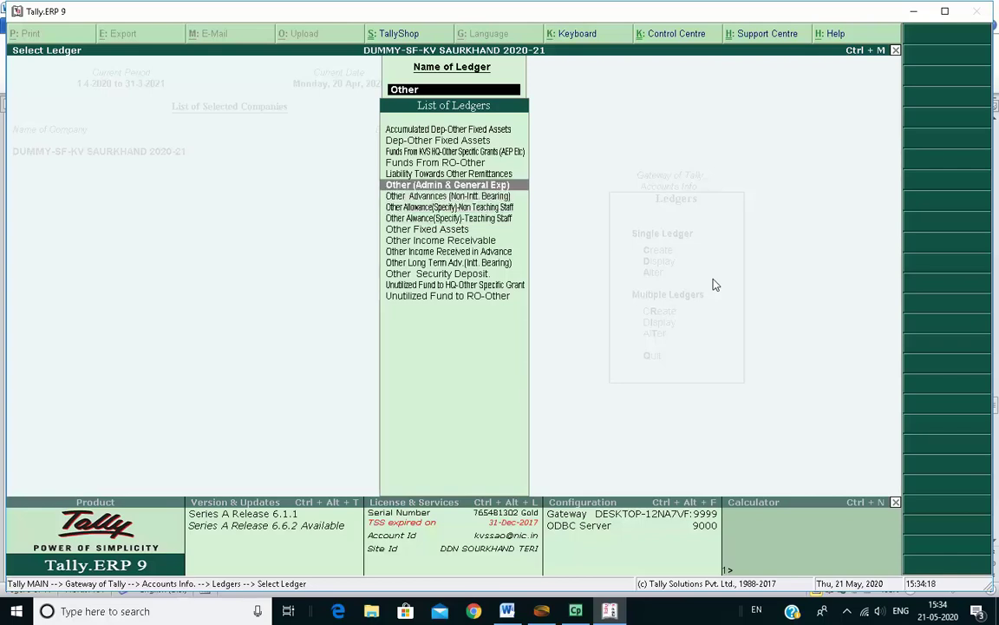
{"action": "key", "text": "Down"}
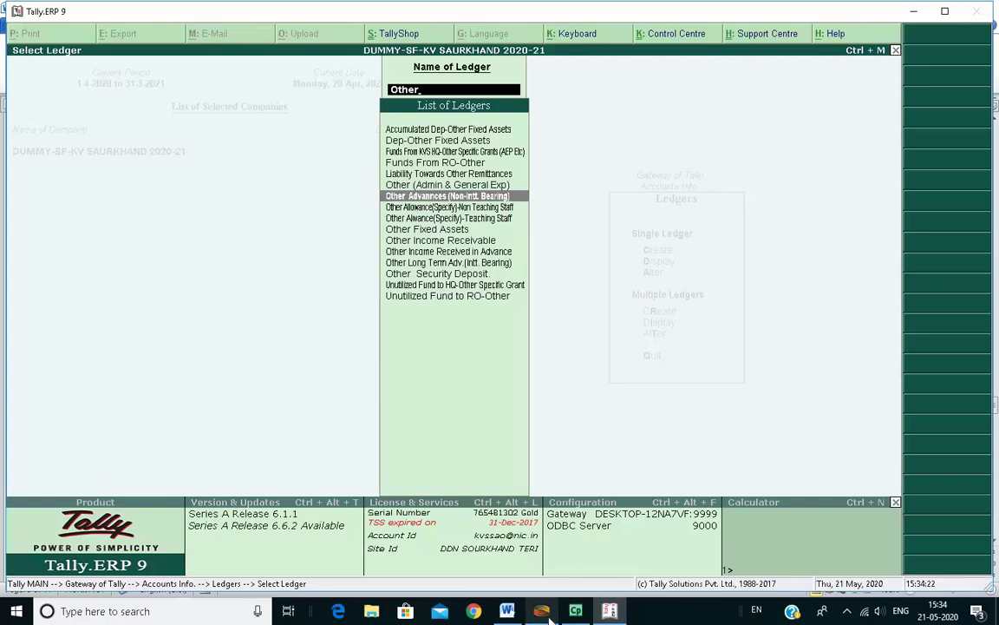
Switch to the Word notes and change the ledger name in example 2 to "Other Advances- Non Intt. Bearing".
{"action": "left_click", "coordinate": [507, 611]}
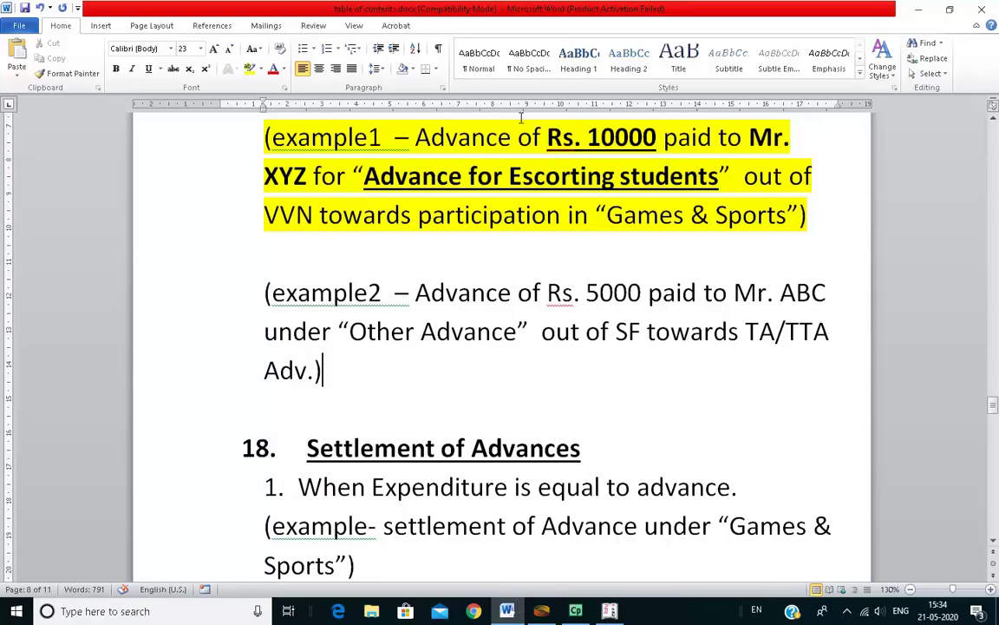
{"action": "left_click", "coordinate": [519, 333]}
{"action": "type", "text": "s"}
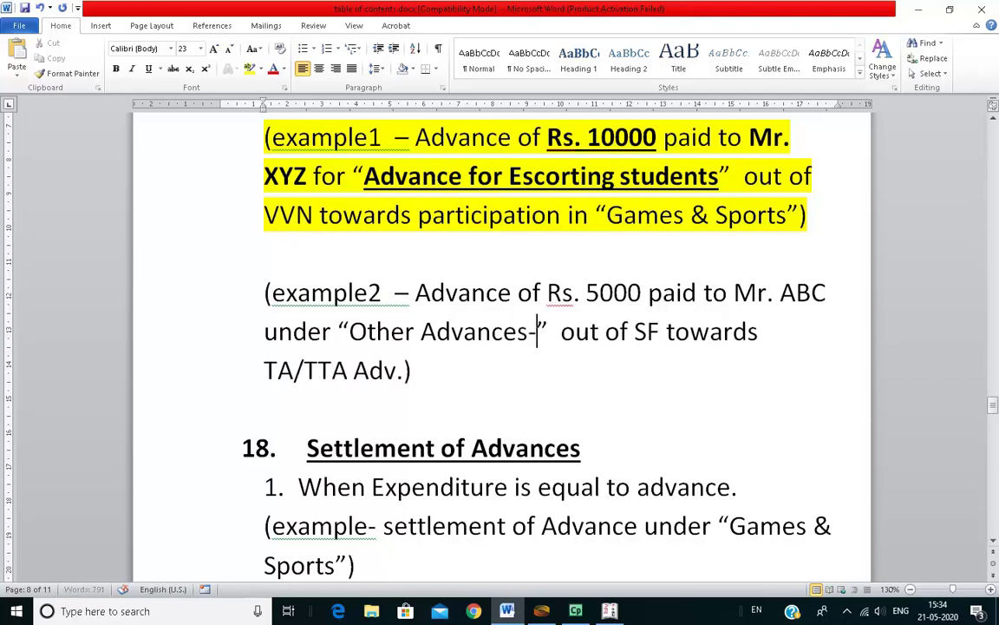
{"action": "type", "text": "- Non Intt. Bea"}
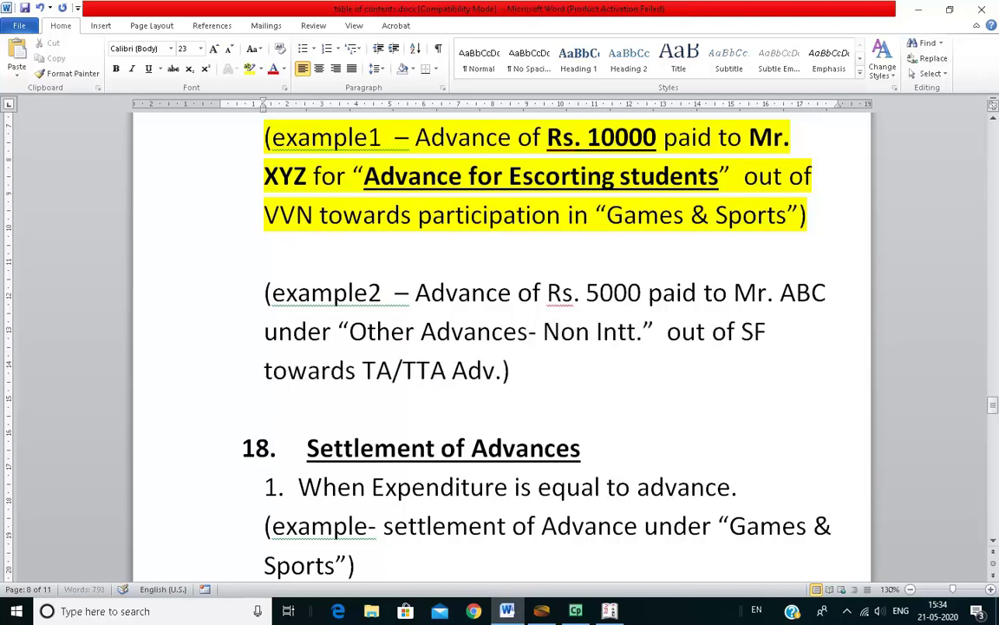
{"action": "type", "text": "ring"}
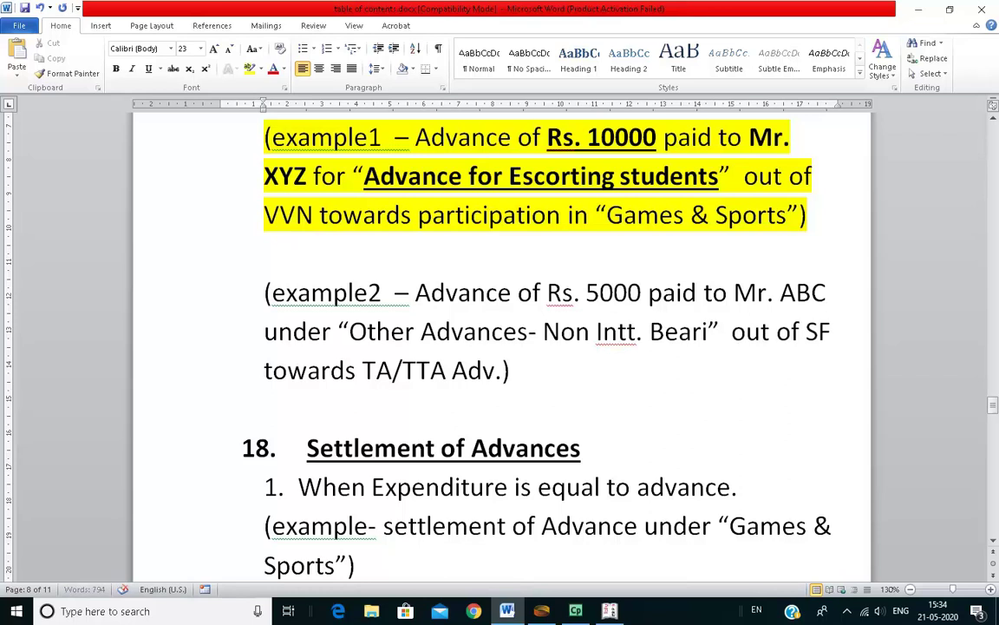
Make the ledger name "Other Advances- Non Intt. Bearing" in example 2 bold.
{"action": "left_click", "coordinate": [371, 325], "text": "shift"}
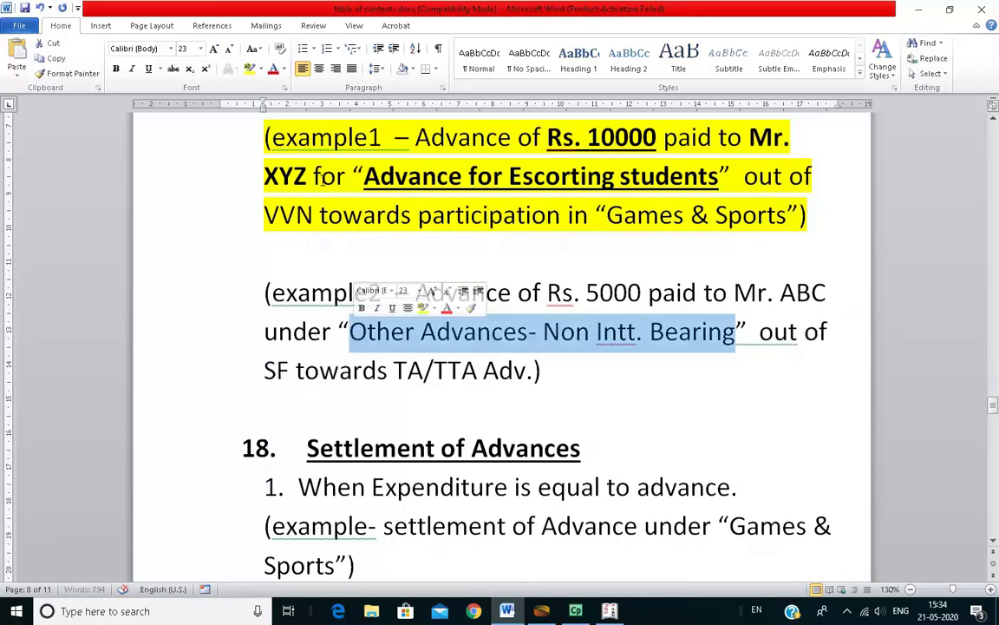
{"action": "left_click", "coordinate": [116, 69]}
{"action": "left_click", "coordinate": [591, 331]}
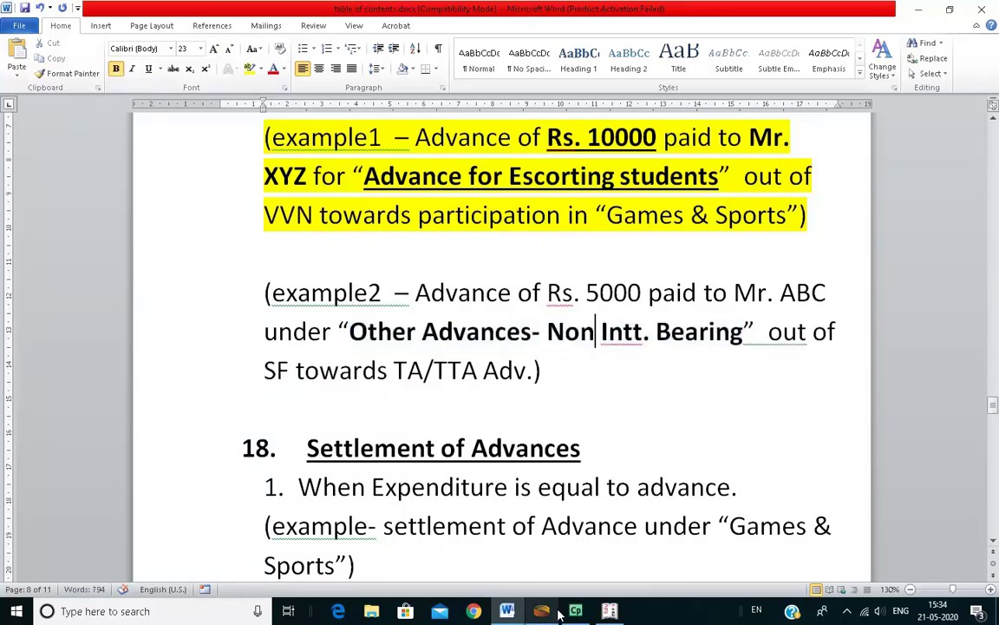
Back in Tally, check the Other Advannces (Non-Intt. Bearing) ledger's settings, including bill-by-bill balances, accept it and return to the Gateway.
{"action": "left_click", "coordinate": [610, 610]}
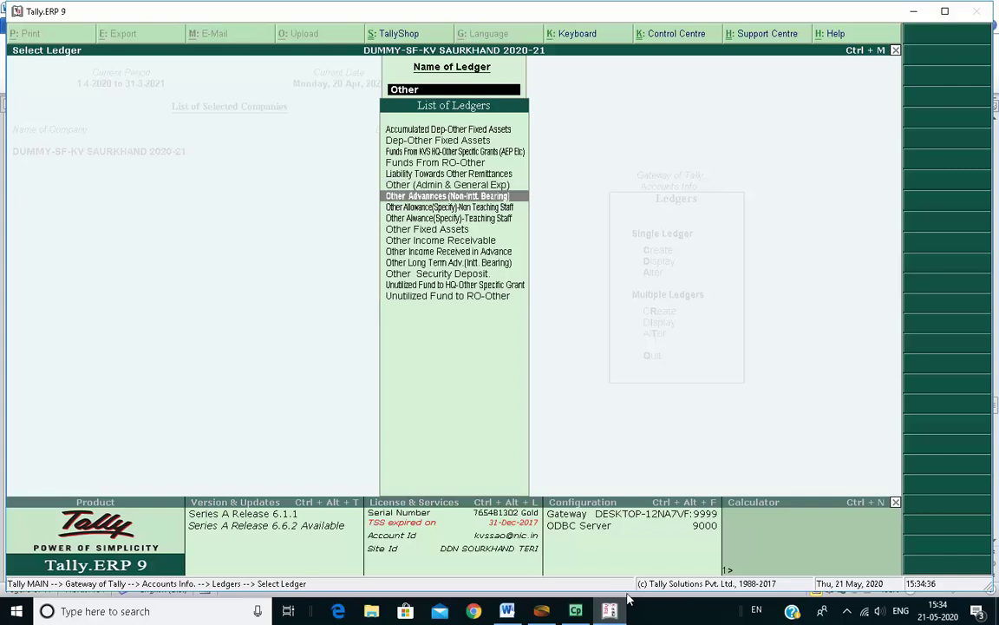
{"action": "key", "text": "Return"}
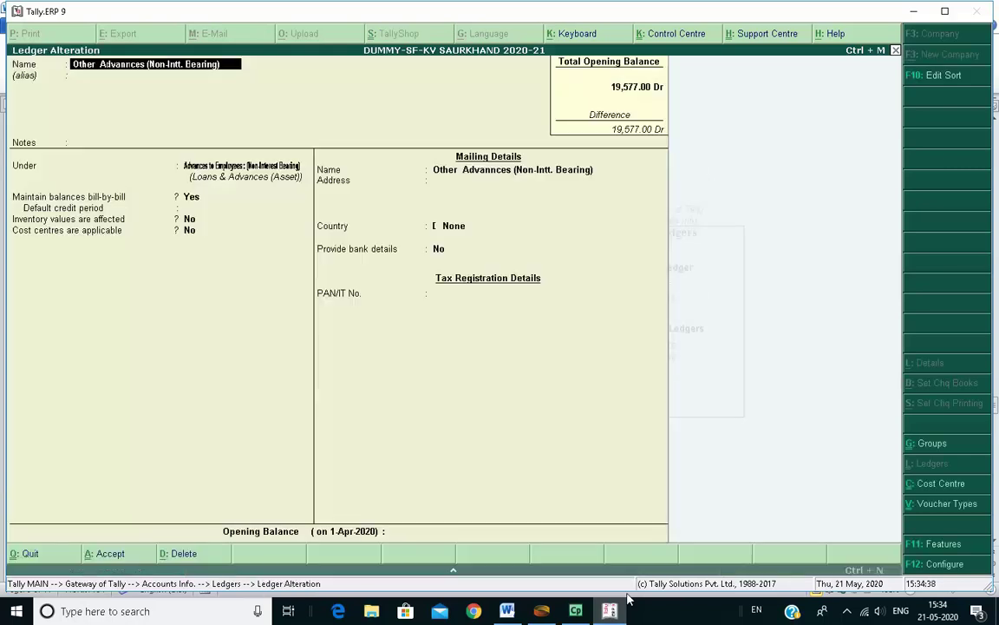
{"action": "key", "text": "Return"}
{"action": "key", "text": "Return"}
{"action": "key", "text": "Return"}
{"action": "key", "text": "Return"}
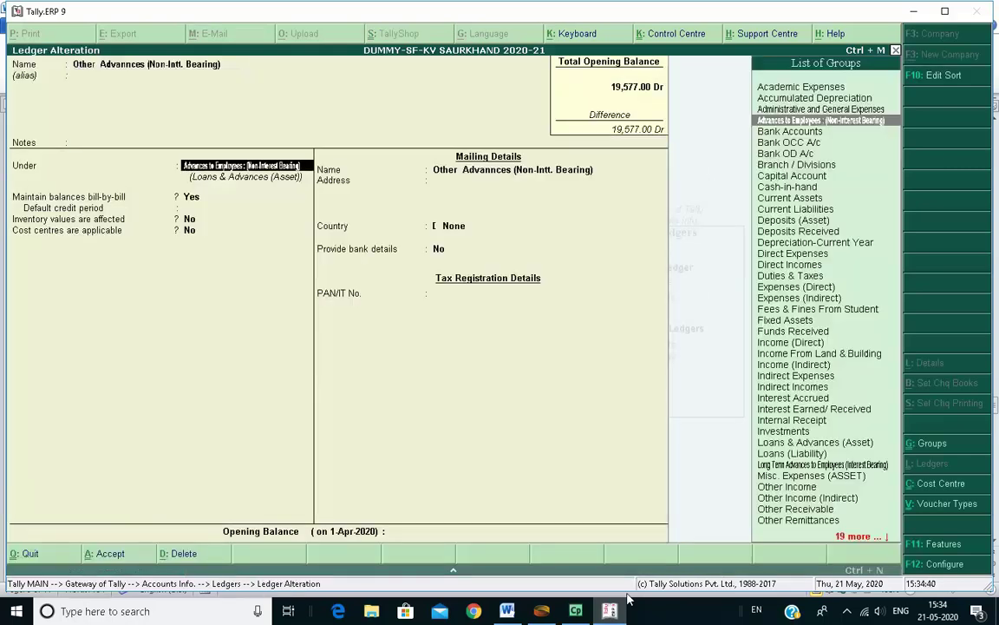
{"action": "key", "text": "Return"}
{"action": "key", "text": "Return"}
{"action": "key", "text": "Return"}
{"action": "key", "text": "Return"}
{"action": "key", "text": "Return"}
{"action": "key", "text": "Return"}
{"action": "key", "text": "Return"}
{"action": "key", "text": "Return"}
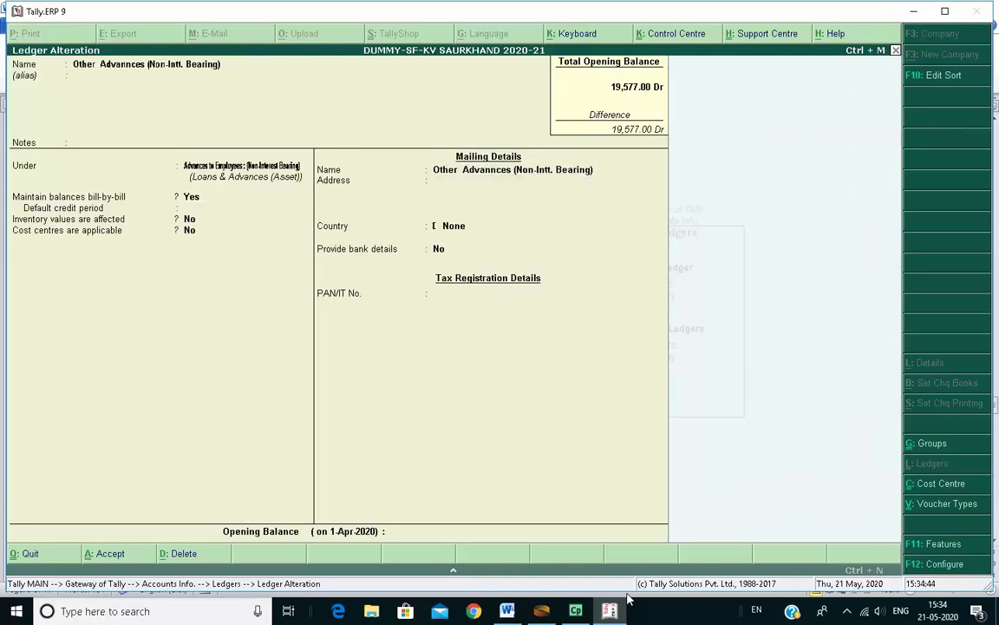
{"action": "key", "text": "Return"}
{"action": "key", "text": "Return"}
{"action": "key", "text": "Escape"}
{"action": "key", "text": "Escape"}
{"action": "key", "text": "Escape"}
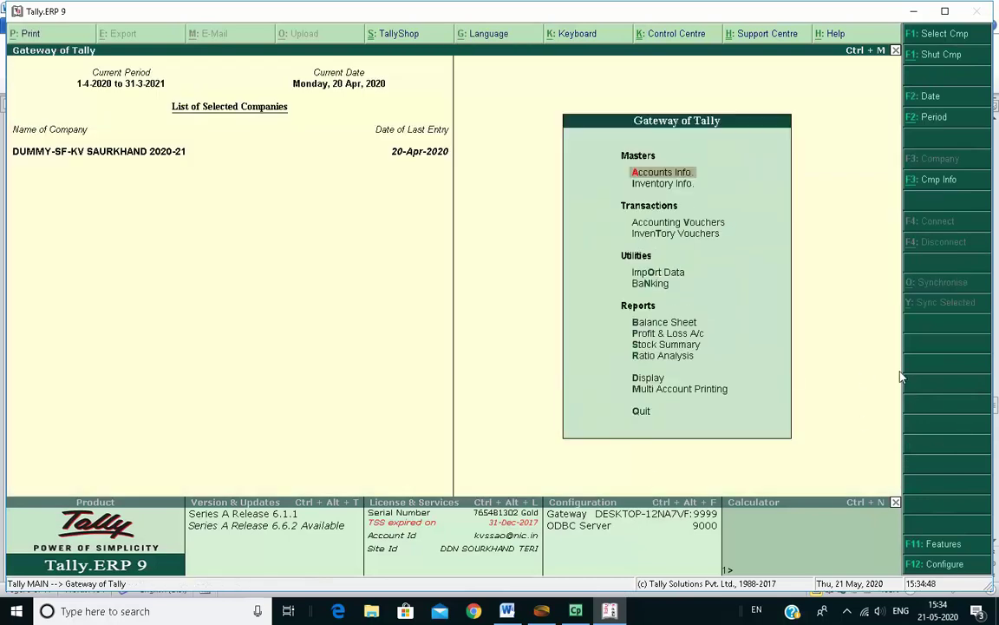
Start a payment voucher with number 12 and set its date to 25-4-2020.
{"action": "key", "text": "Down"}
{"action": "key", "text": "Down"}
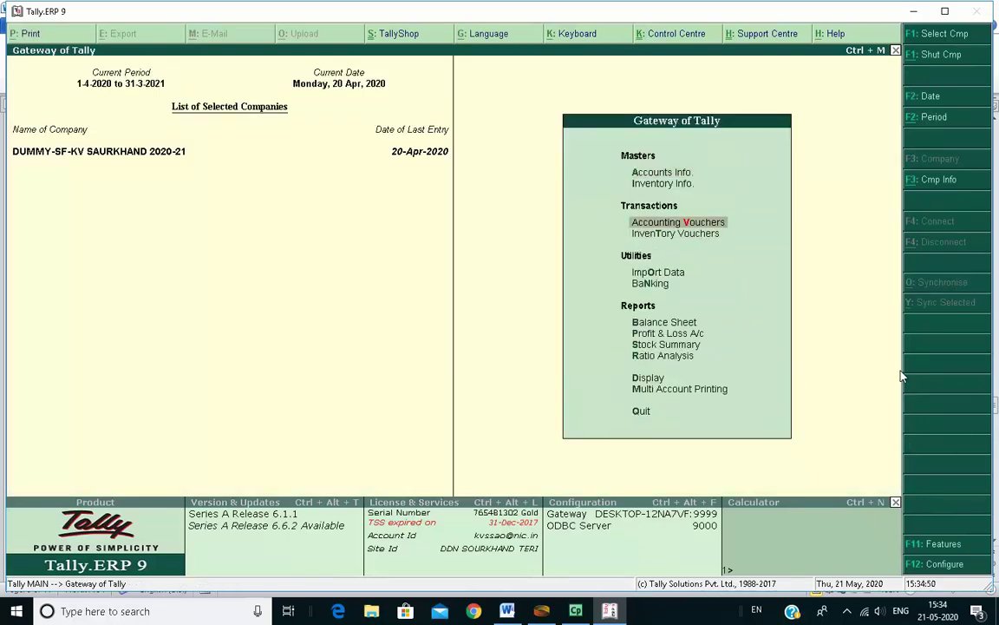
{"action": "key", "text": "Return"}
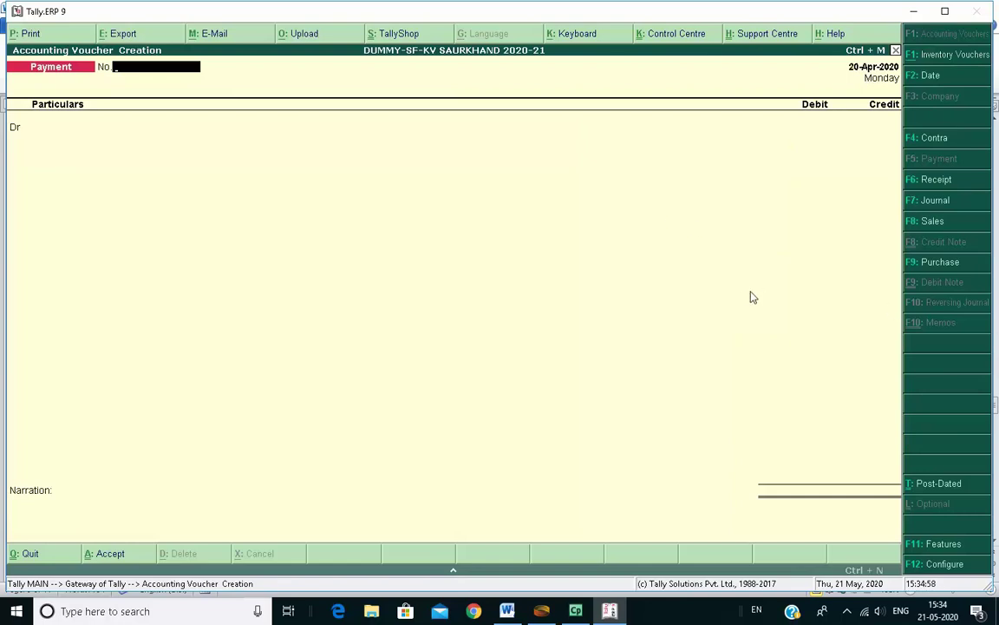
{"action": "type", "text": "2"}
{"action": "key", "text": "Return"}
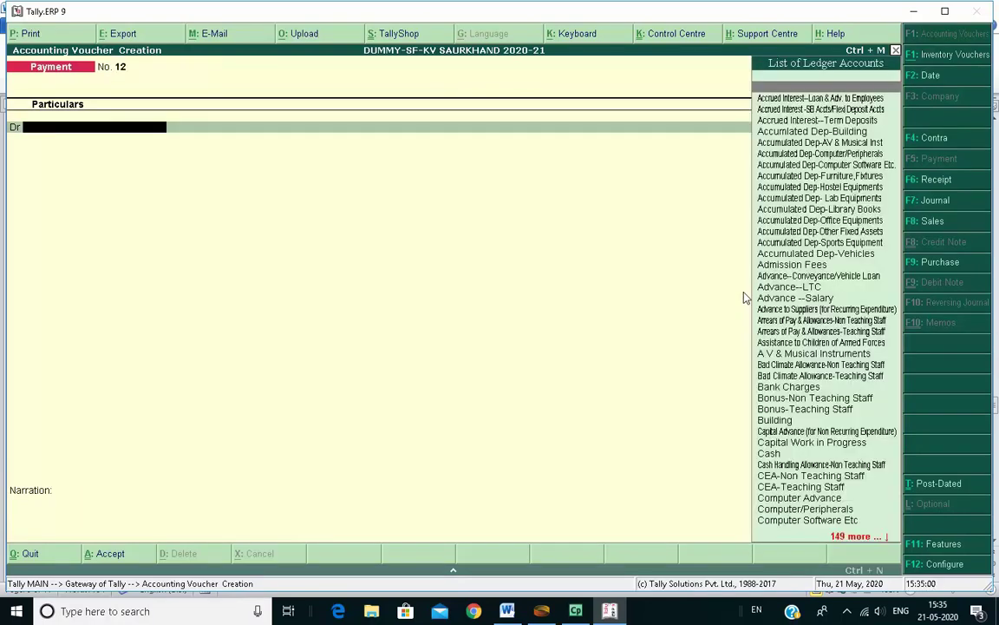
{"action": "key", "text": "F2"}
{"action": "type", "text": "25-4"}
{"action": "key", "text": "Return"}
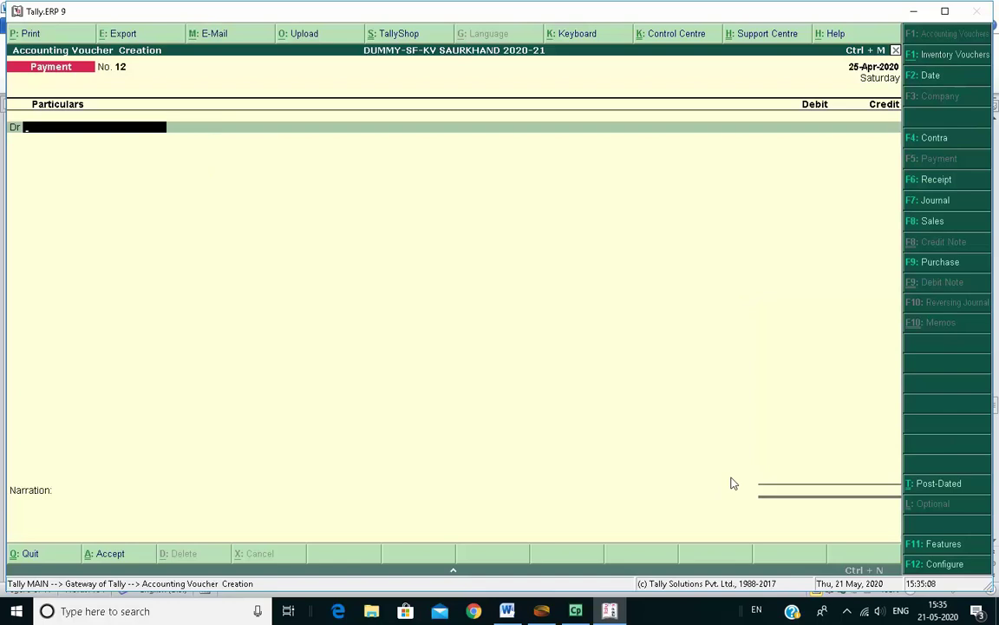
Debit the Other Advannces (Non-Intt. Bearing) ledger with 5000.
{"action": "type", "text": "Other"}
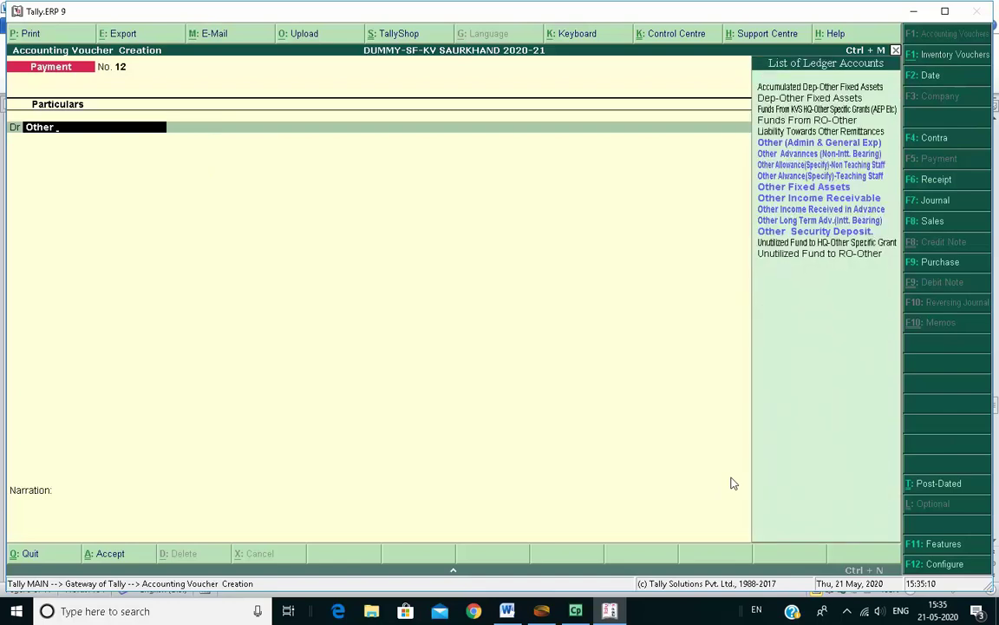
{"action": "type", "text": " Advan"}
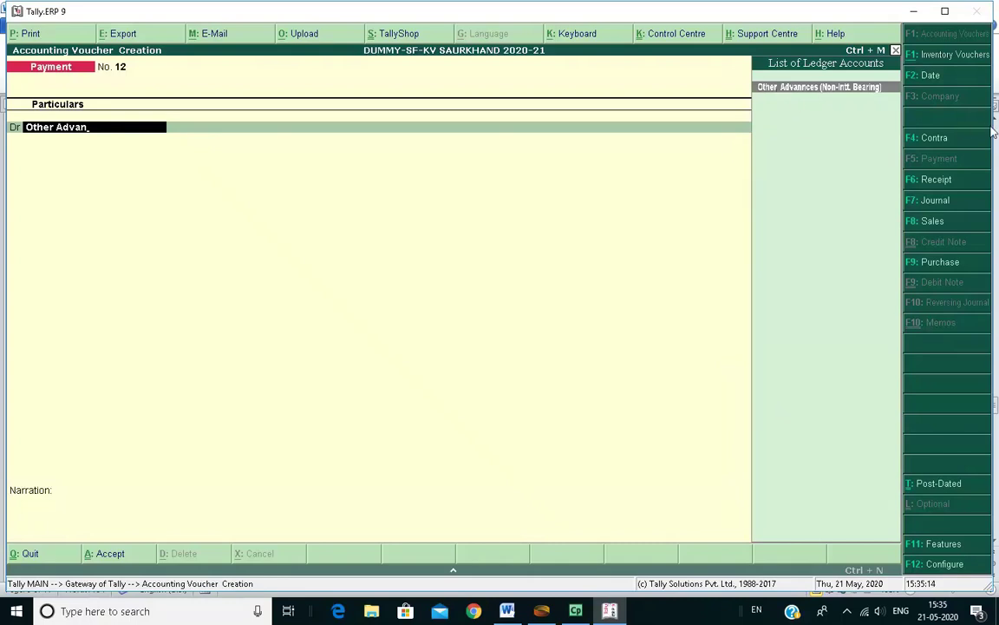
{"action": "key", "text": "Return"}
{"action": "type", "text": "5000"}
{"action": "key", "text": "Return"}
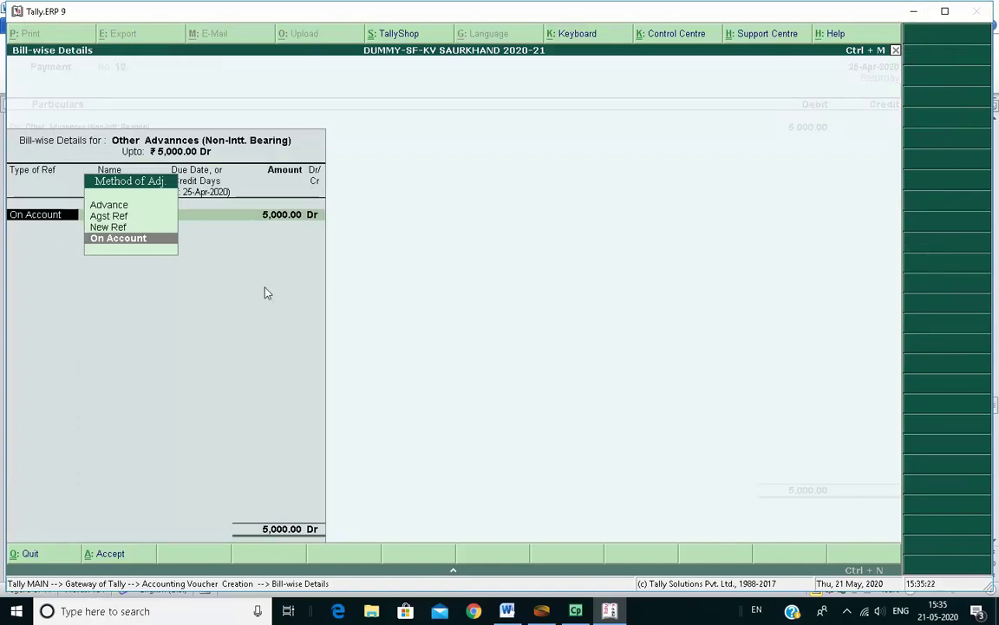
Allocate the 5,000 debit as a New Ref under the advance recipient's name, checking the name against example 2 in Word.
{"action": "key", "text": "Up"}
{"action": "key", "text": "Up"}
{"action": "key", "text": "Down"}
{"action": "key", "text": "Return"}
{"action": "type", "text": "Mr. ABC"}
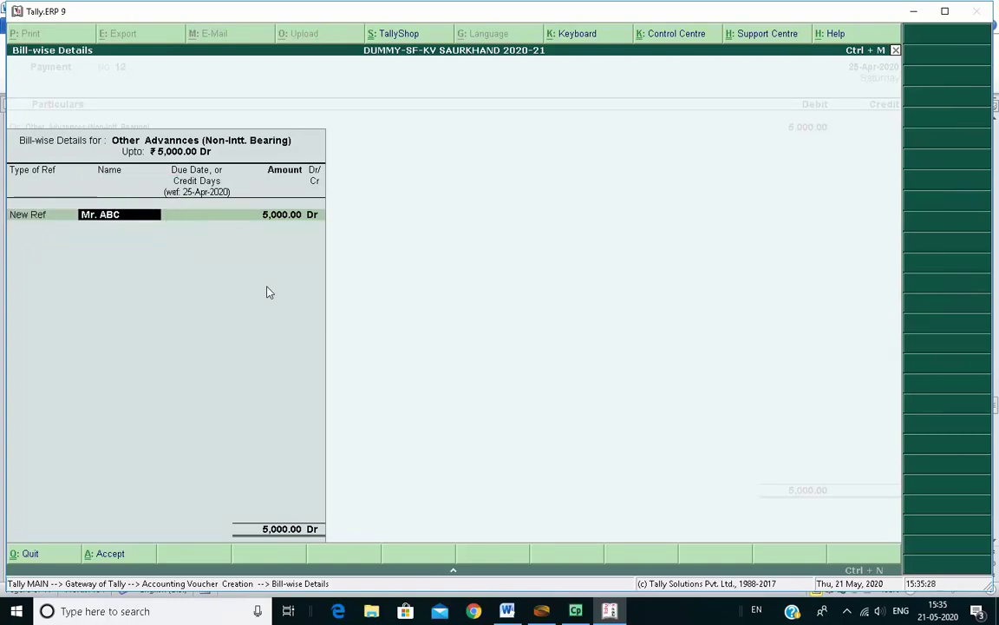
{"action": "left_click", "coordinate": [507, 611]}
{"action": "left_click_drag", "start_coordinate": [734, 293], "coordinate": [828, 293]}
{"action": "left_click", "coordinate": [610, 611]}
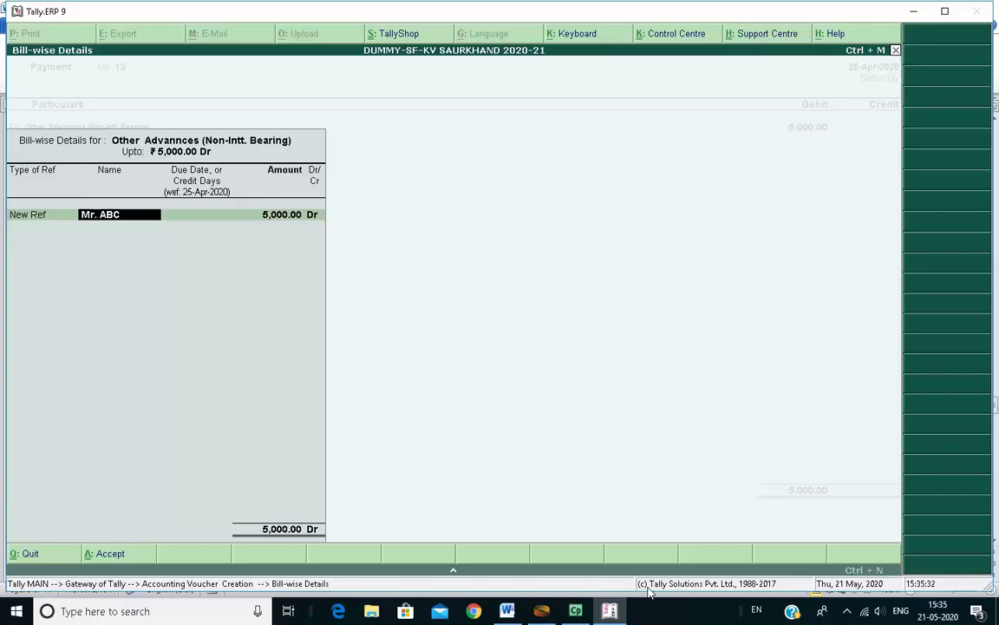
{"action": "key", "text": "Return"}
{"action": "key", "text": "Return"}
{"action": "key", "text": "Return"}
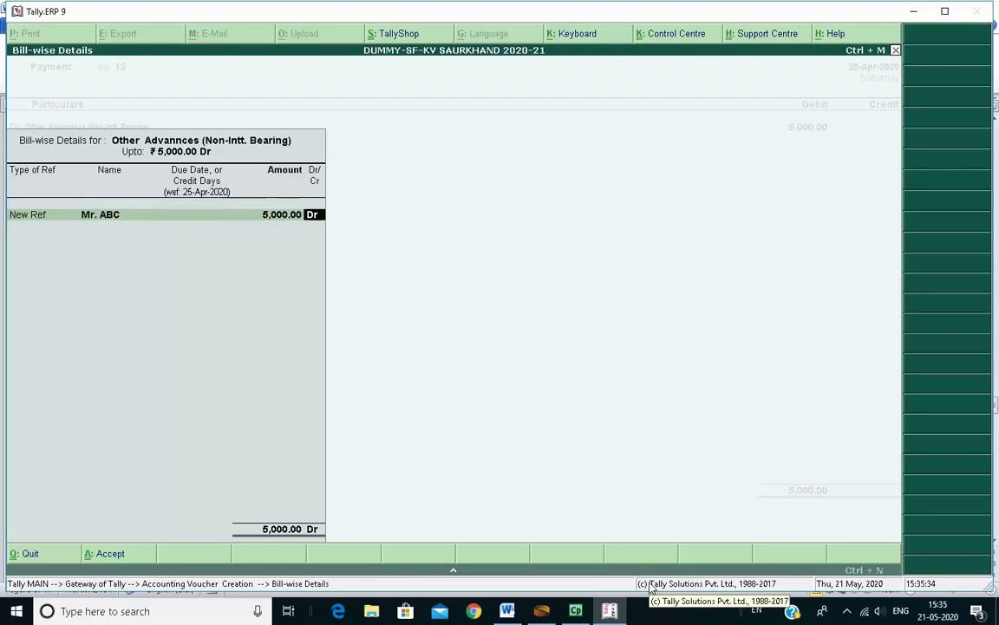
{"action": "key", "text": "Return"}
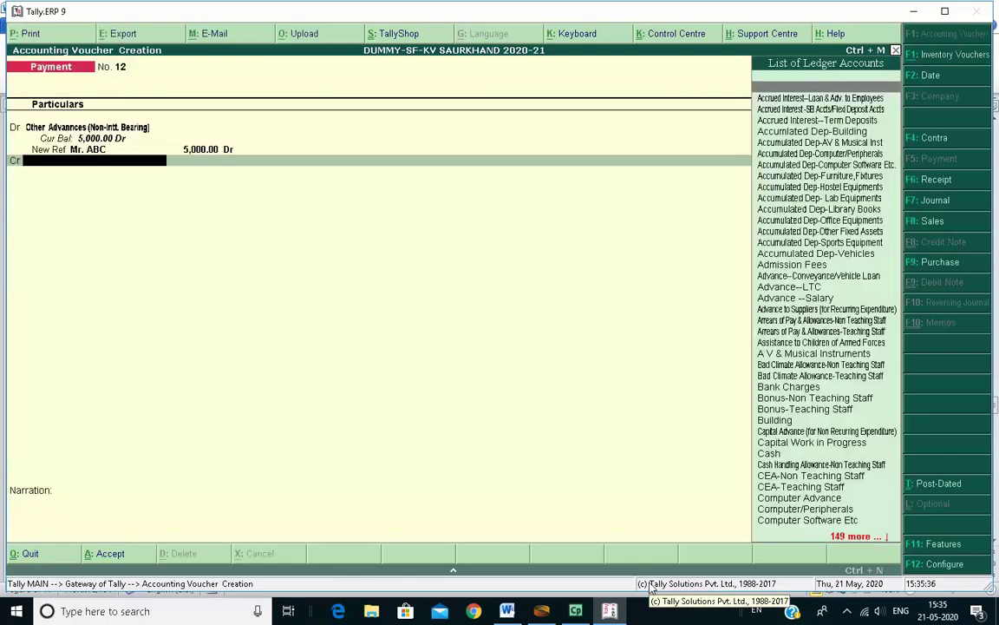
Credit Union Bank of India with 5,000 as a cheque, leaving the instrument number blank.
{"action": "type", "text": "Union"}
{"action": "key", "text": "Return"}
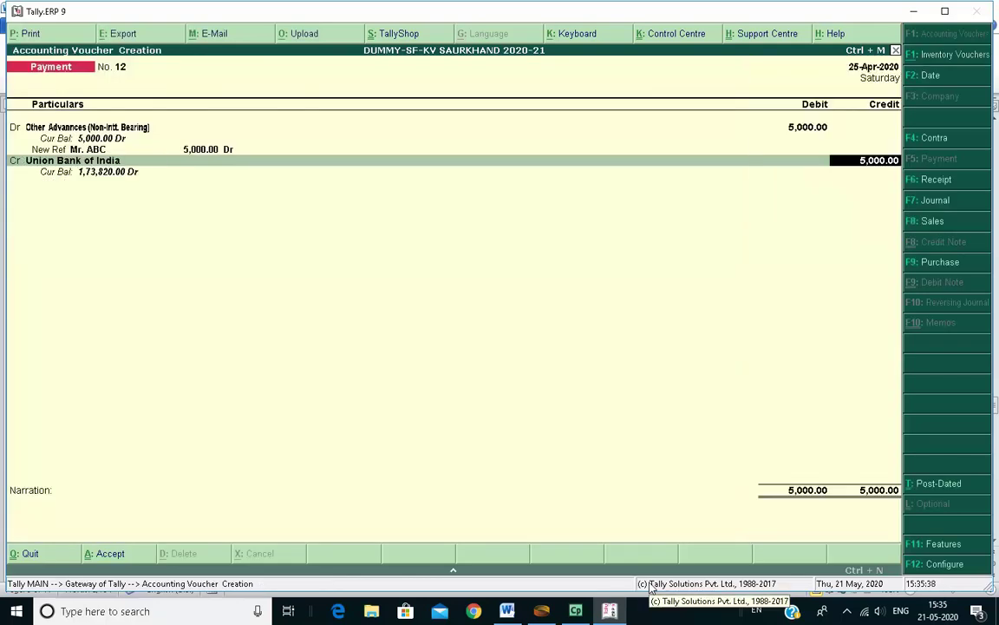
{"action": "key", "text": "Return"}
{"action": "key", "text": "Return"}
{"action": "key", "text": "Return"}
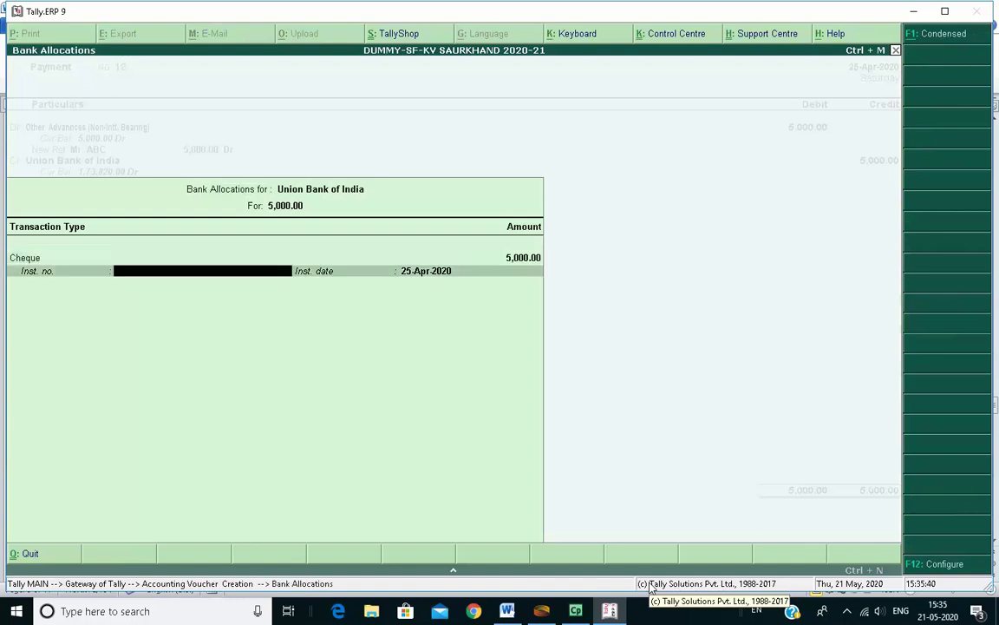
{"action": "key", "text": "Return"}
{"action": "key", "text": "Return"}
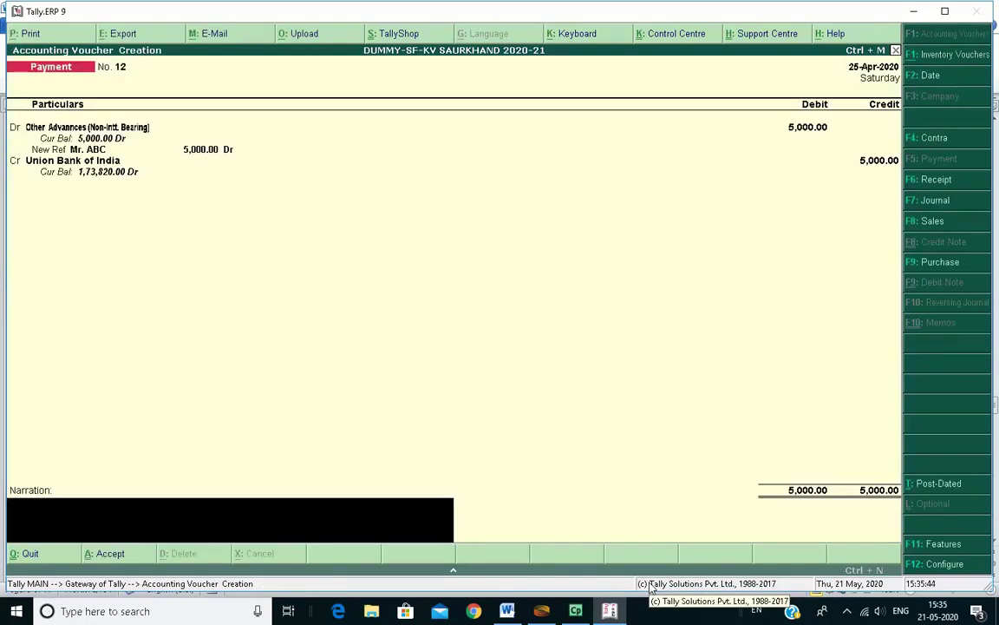
Enter the narration "dffdsd", save the payment voucher and return to the Gateway.
{"action": "type", "text": "dffdsd"}
{"action": "key", "text": "Return"}
{"action": "key", "text": "Return"}
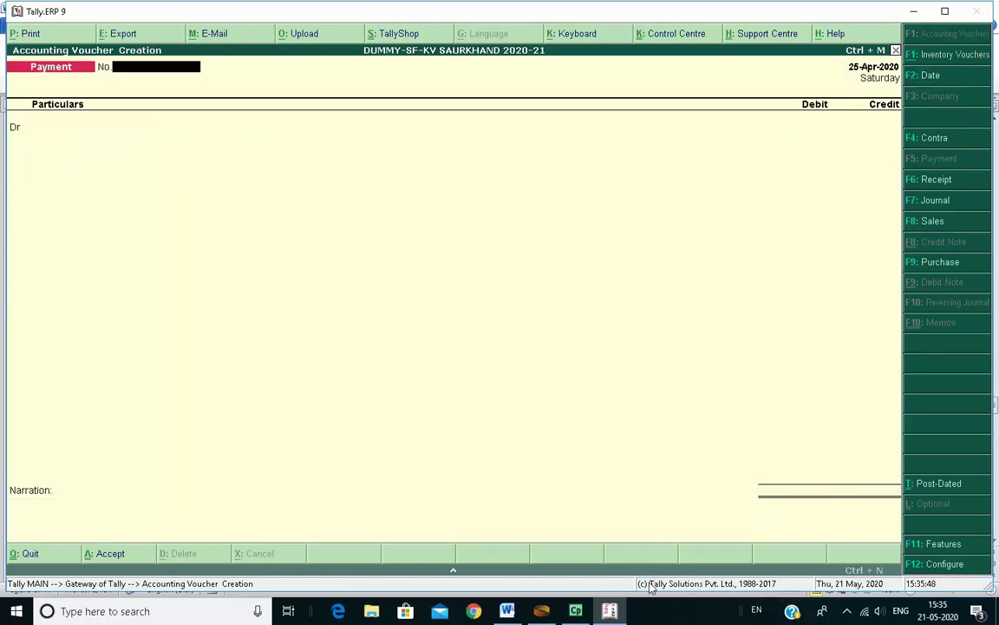
{"action": "key", "text": "Escape"}
{"action": "key", "text": "Return"}
{"action": "key", "text": "Escape"}
{"action": "key", "text": "Escape"}
Display the outstanding receivables report from the statements of accounts.
{"action": "key", "text": "Up"}
{"action": "key", "text": "Up"}
{"action": "key", "text": "Up"}
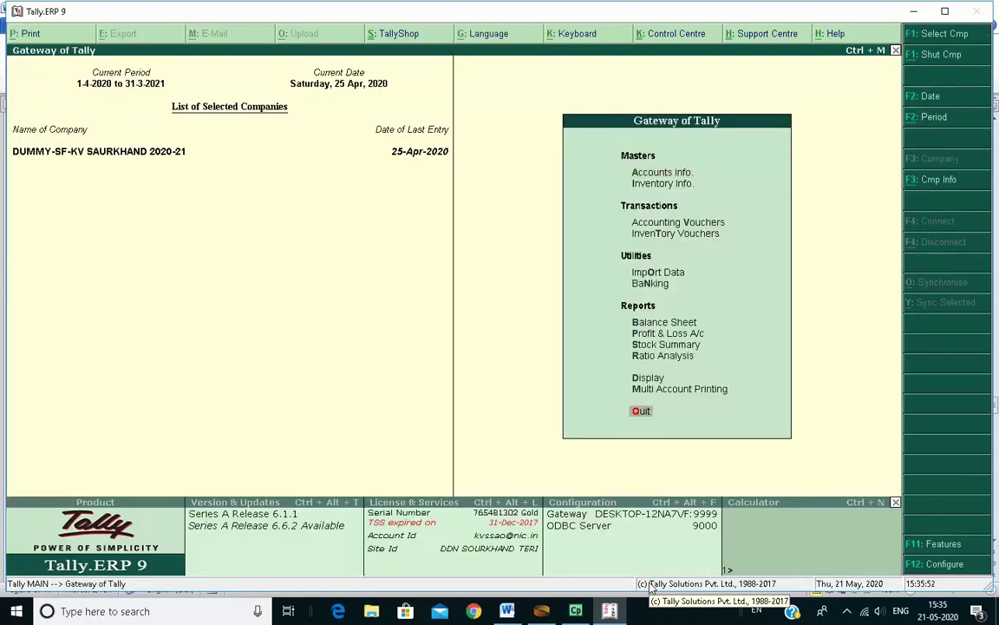
{"action": "key", "text": "Return"}
{"action": "key", "text": "Down"}
{"action": "key", "text": "Down"}
{"action": "key", "text": "Down"}
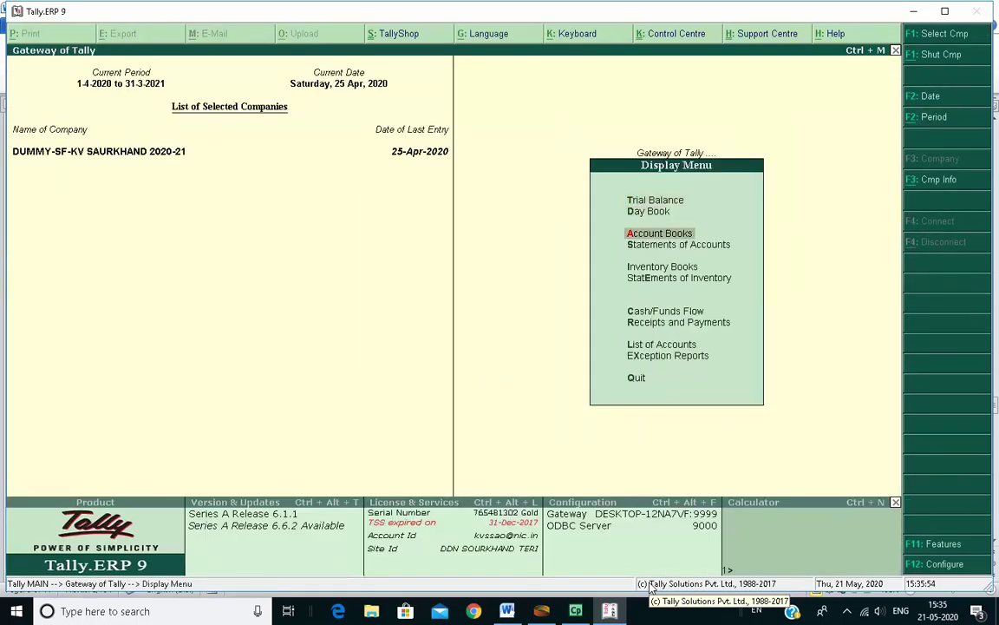
{"action": "key", "text": "Return"}
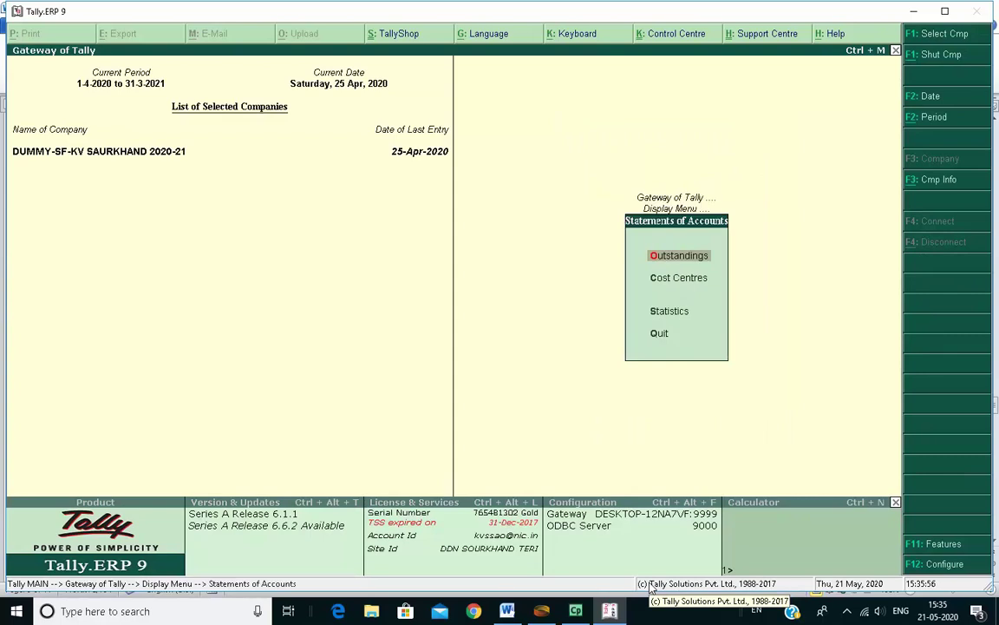
{"action": "key", "text": "Return"}
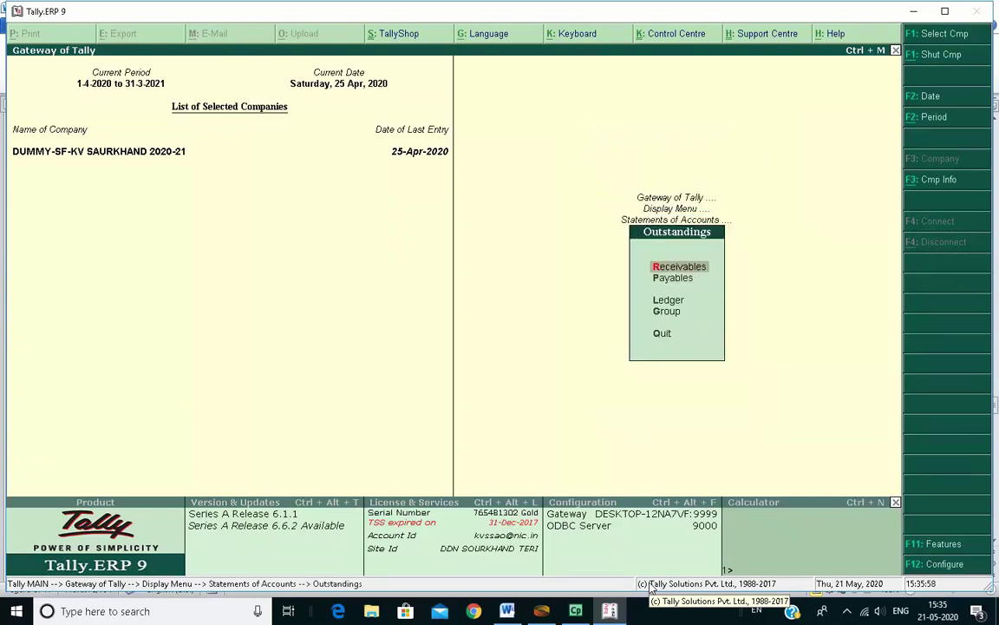
{"action": "key", "text": "g"}
{"action": "key", "text": "Return"}
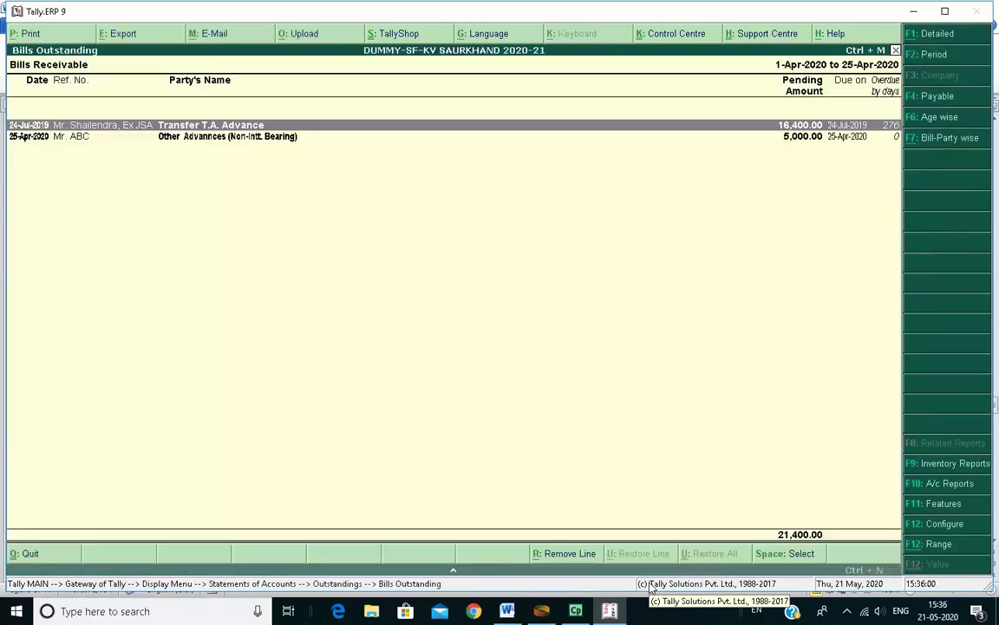
Examine the pending advances in the Bills Receivable report, then close it back to the Gateway.
{"action": "key", "text": "Down"}
{"action": "key", "text": "Up"}
{"action": "key", "text": "Down"}
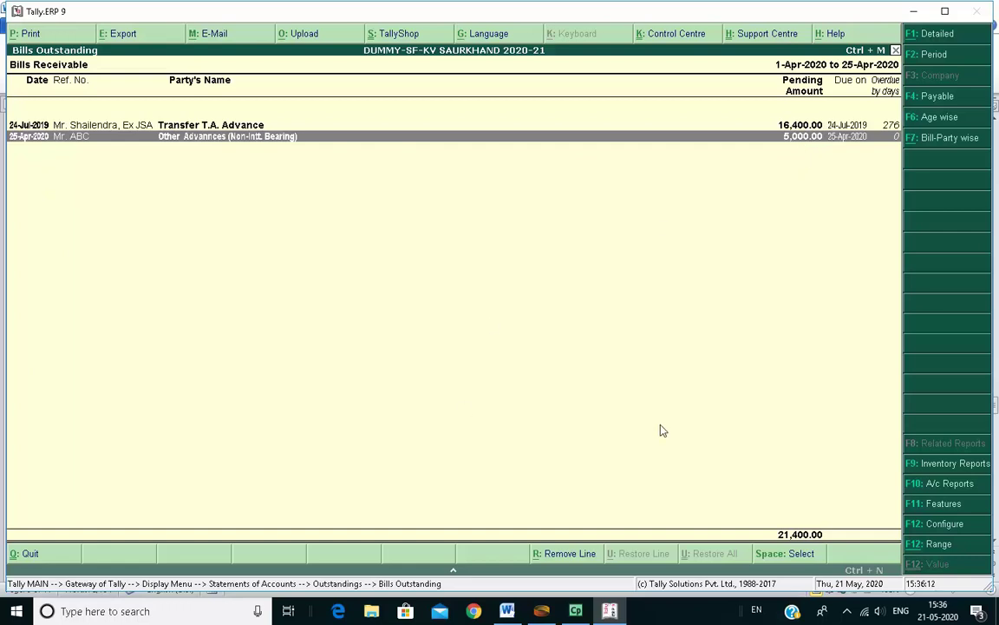
{"action": "key", "text": "Escape"}
{"action": "key", "text": "Escape"}
{"action": "key", "text": "Escape"}
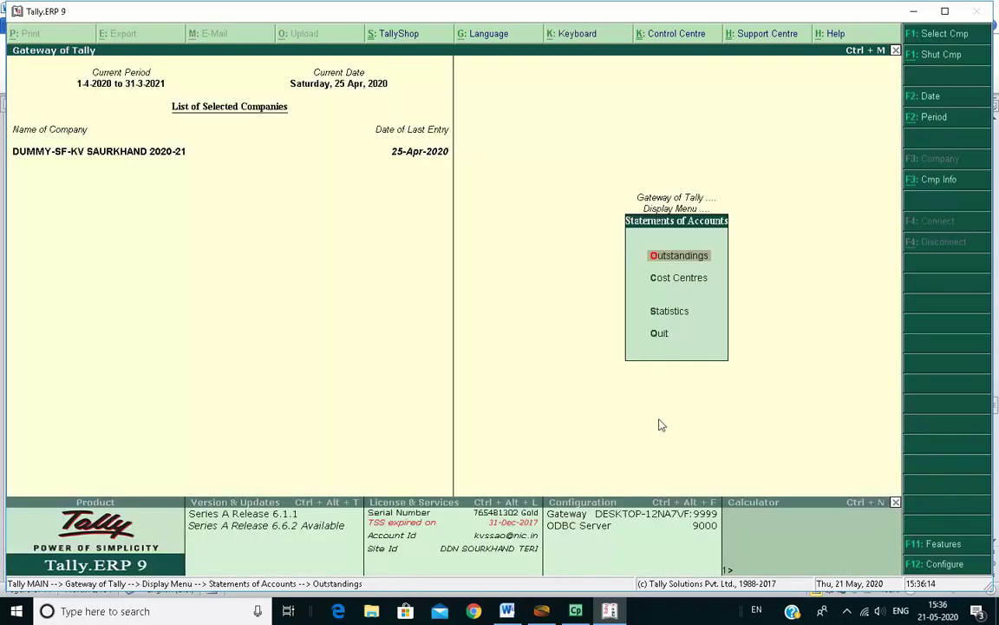
{"action": "key", "text": "Escape"}
{"action": "key", "text": "Escape"}
{"action": "key", "text": "Escape"}
{"action": "key", "text": "Escape"}
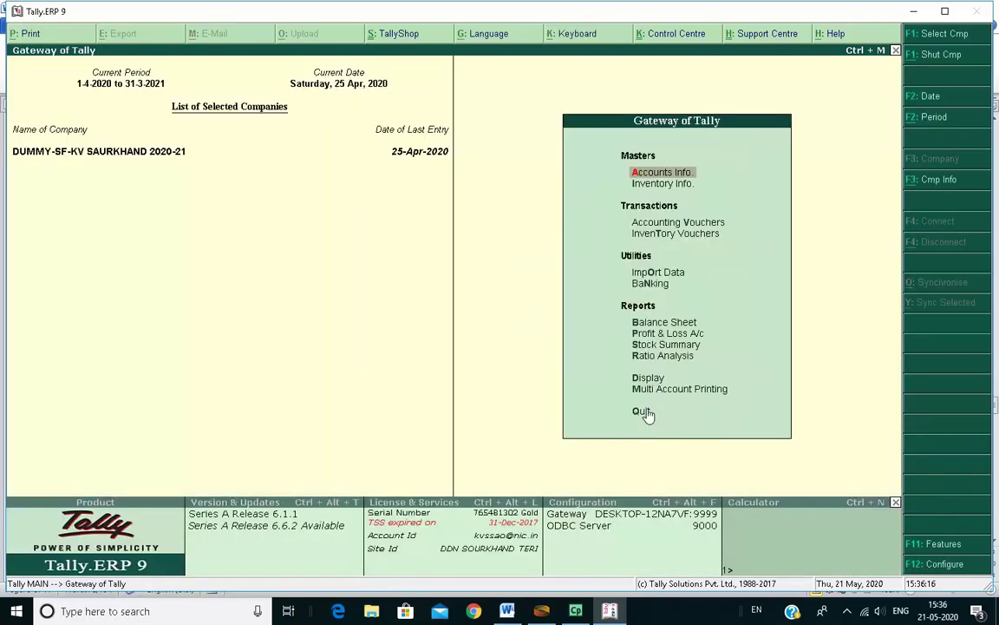
Switch to the Word notes and highlight the whole example 2 paragraph in yellow.
{"action": "key", "text": "alt+Tab"}
{"action": "scroll", "coordinate": [606, 415], "scroll_direction": "down", "scroll_amount": 2}
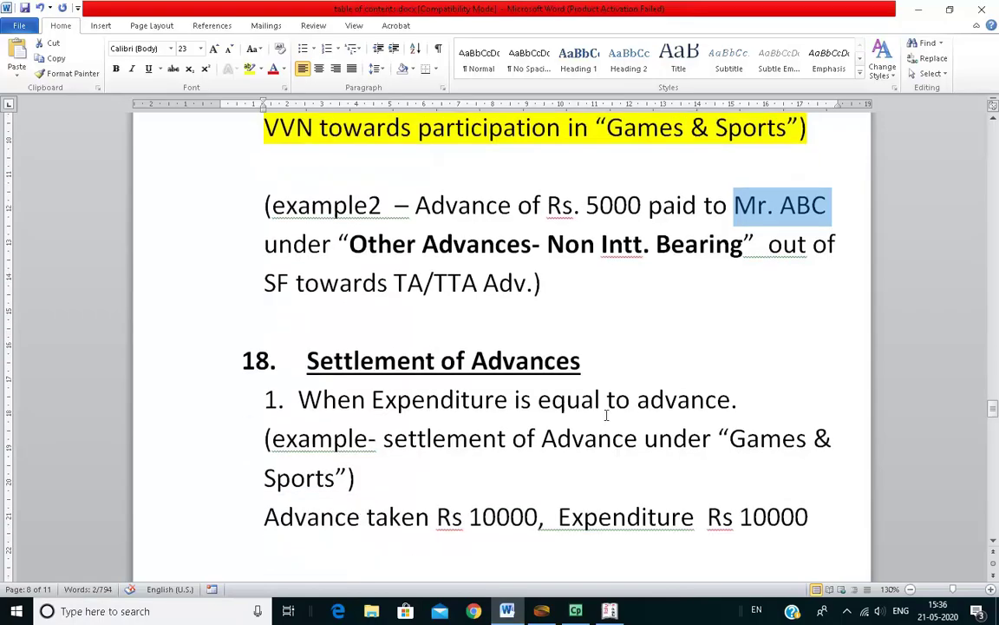
{"action": "left_click_drag", "start_coordinate": [265, 207], "coordinate": [588, 287]}
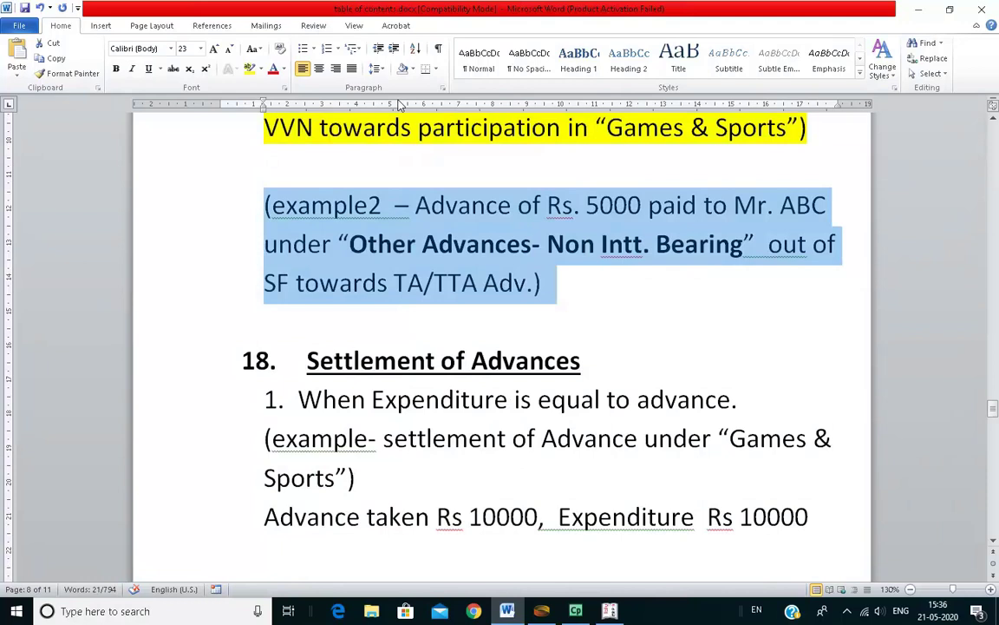
{"action": "left_click", "coordinate": [249, 69]}
{"action": "left_click", "coordinate": [656, 244]}
{"action": "scroll", "coordinate": [724, 348], "scroll_direction": "up", "scroll_amount": 1}
{"action": "scroll", "coordinate": [724, 348], "scroll_direction": "up", "scroll_amount": 2}
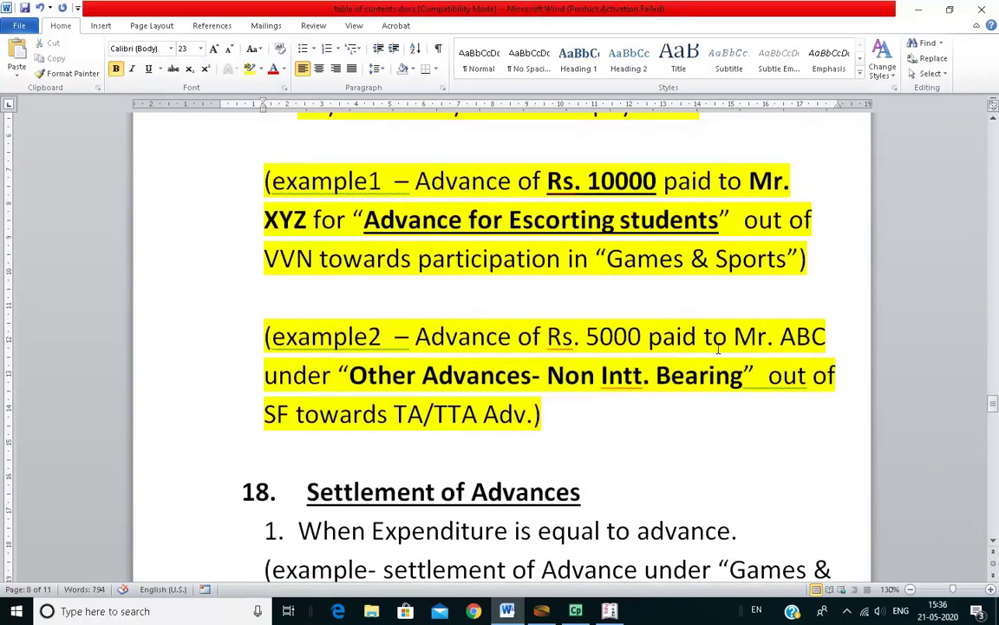
{"action": "scroll", "coordinate": [697, 350], "scroll_direction": "down", "scroll_amount": 1}
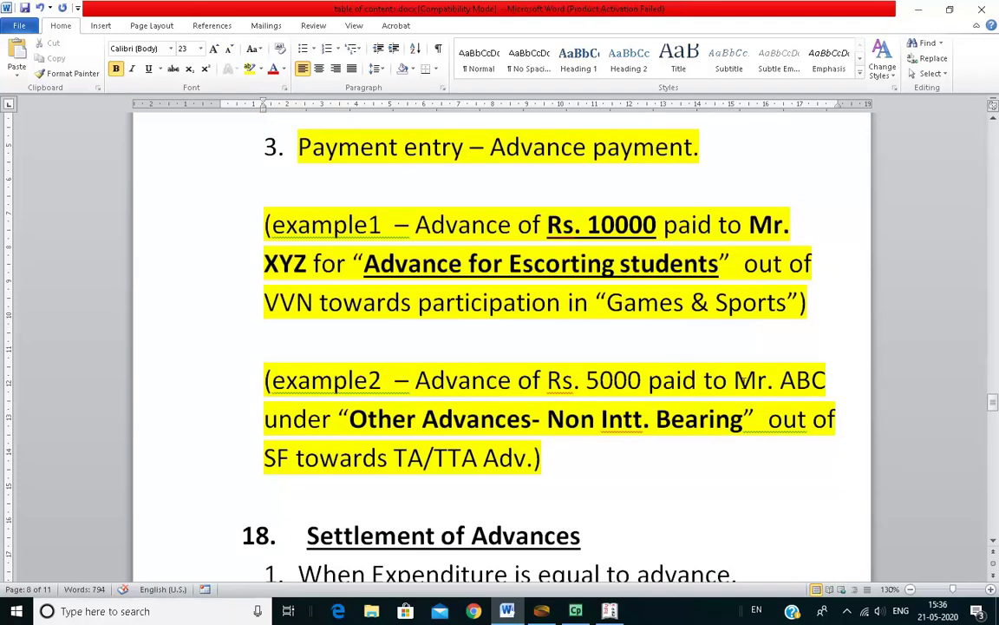
{"action": "scroll", "coordinate": [768, 397], "scroll_direction": "up", "scroll_amount": 3}
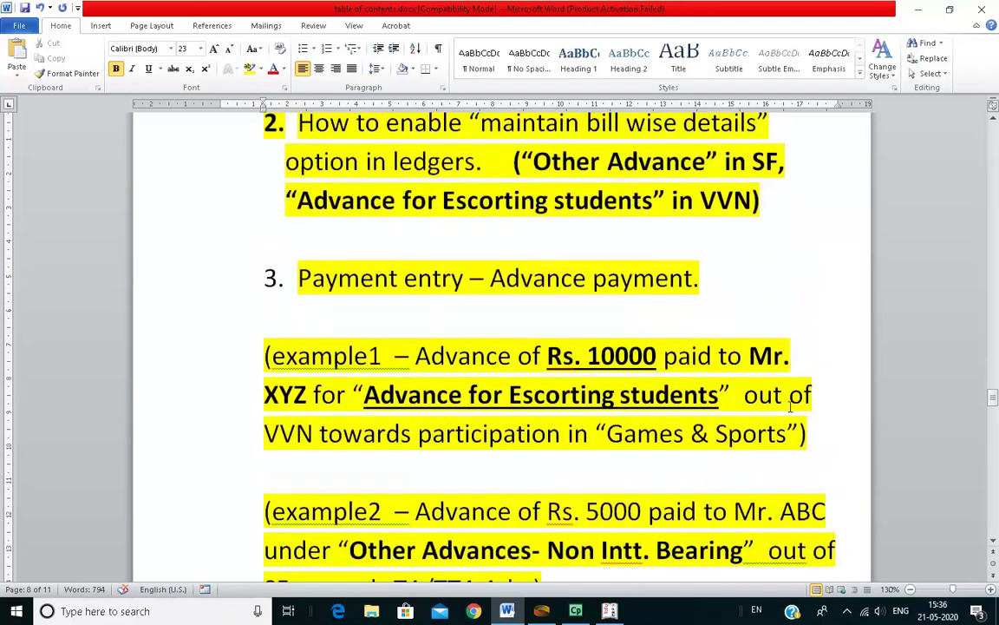
{"action": "scroll", "coordinate": [764, 394], "scroll_direction": "down", "scroll_amount": 2}
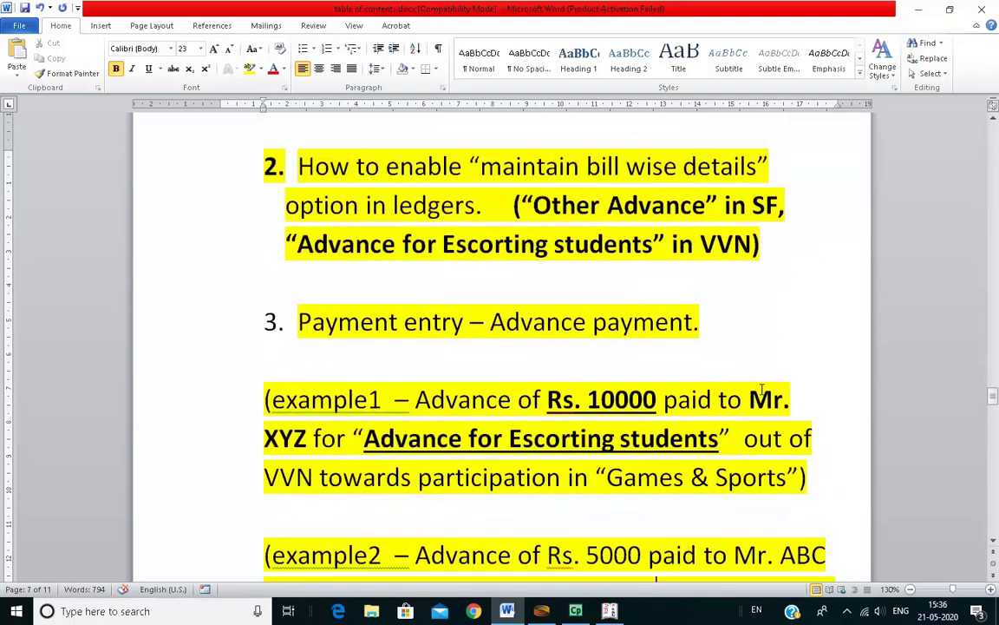